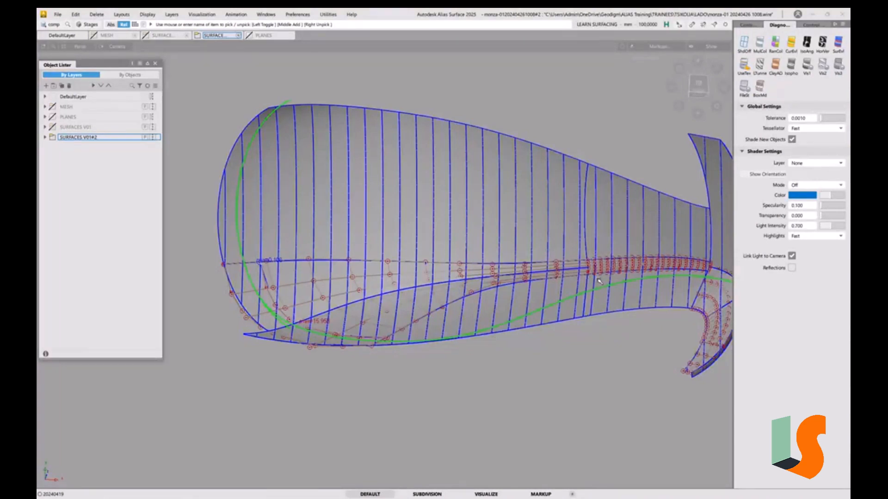
Expand the SURFACES V01#2 layer folder to list the layers inside it
{"action": "left_click_drag", "start_coordinate": [604, 277], "coordinate": [520, 283], "text": "alt+shift"}
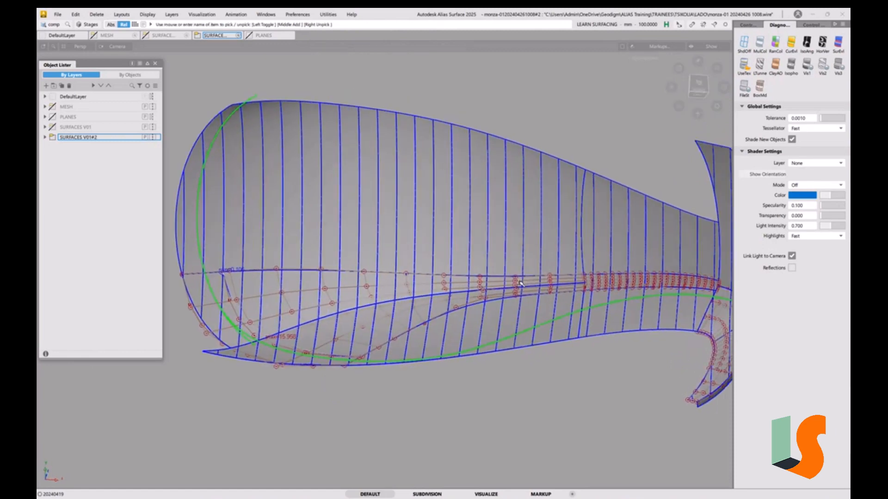
{"action": "left_click", "coordinate": [397, 273]}
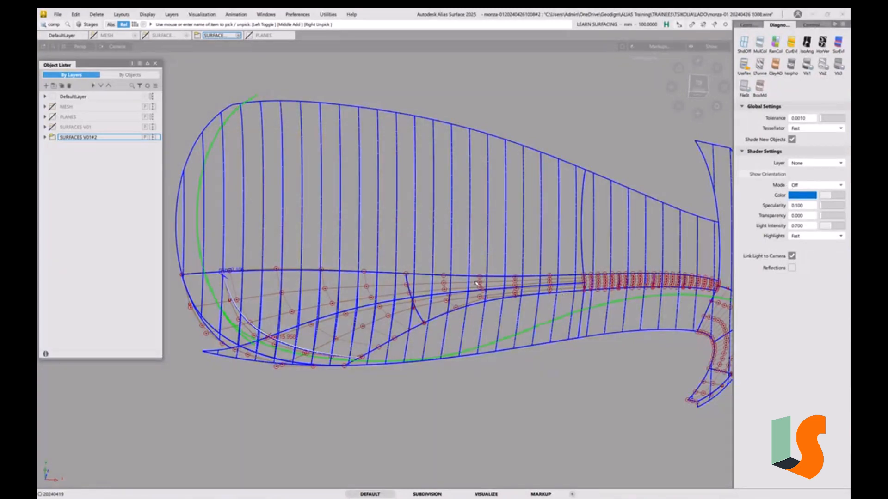
{"action": "scroll", "coordinate": [476, 283], "scroll_direction": "up", "scroll_amount": 2}
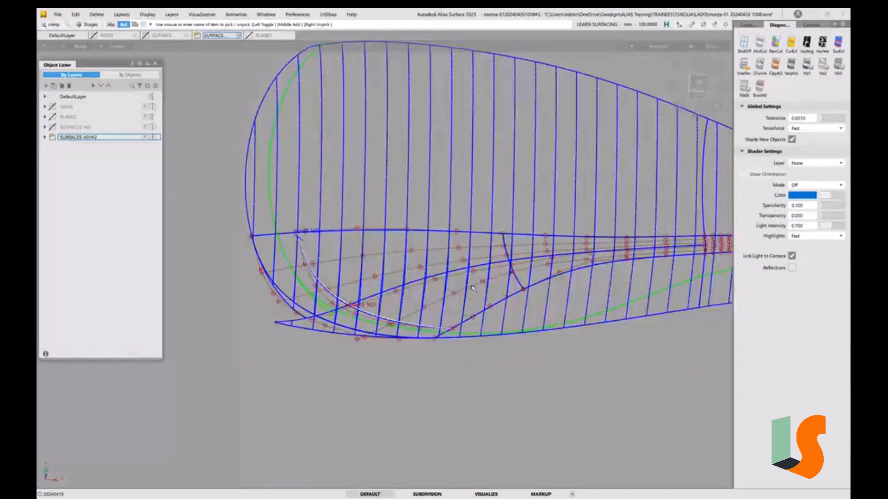
{"action": "scroll", "coordinate": [472, 288], "scroll_direction": "up", "scroll_amount": 2}
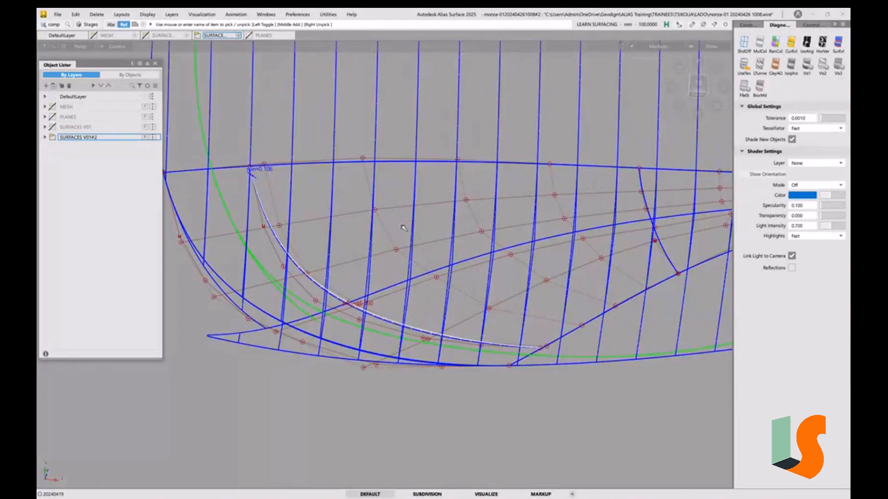
{"action": "key", "text": "Delete"}
{"action": "key", "text": "ctrl+z"}
{"action": "left_click", "coordinate": [45, 139]}
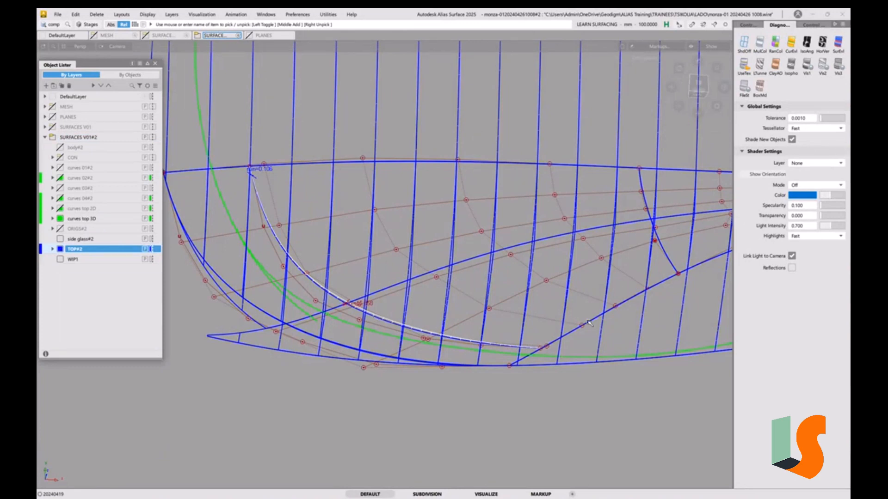
Examine the control points and shared edge of the two adjoining surfaces along the lower side of the model
{"action": "middle_click_drag", "start_coordinate": [587, 318], "coordinate": [443, 321], "text": "alt+shift"}
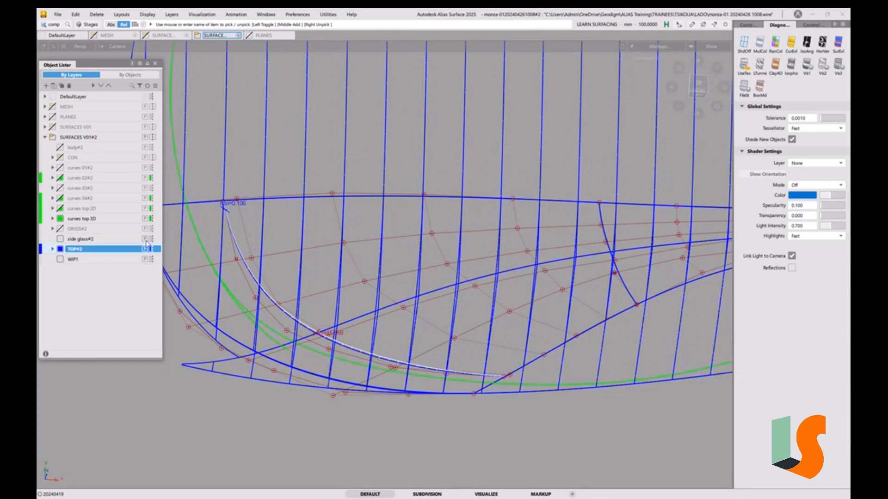
{"action": "key", "text": "shift+alt"}
{"action": "left_click_drag", "start_coordinate": [464, 282], "coordinate": [281, 350], "text": "alt+shift"}
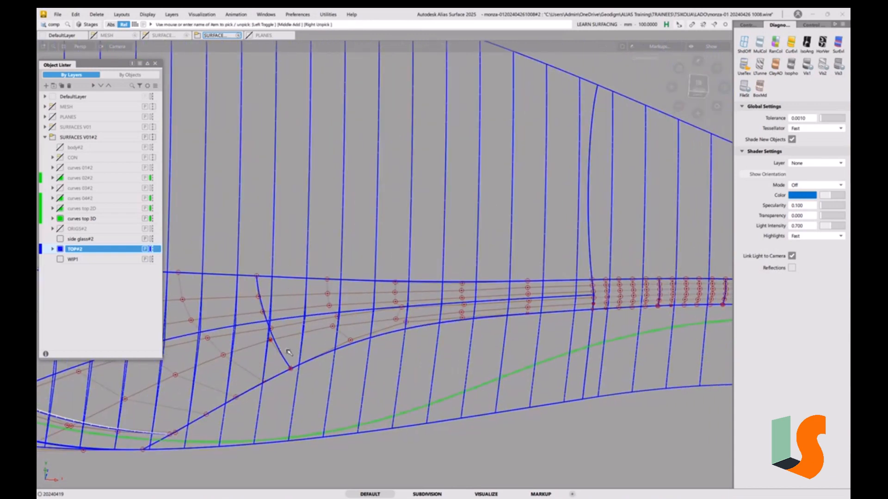
{"action": "key", "text": "shift+alt"}
{"action": "left_click_drag", "start_coordinate": [286, 352], "coordinate": [306, 337], "text": "alt+shift"}
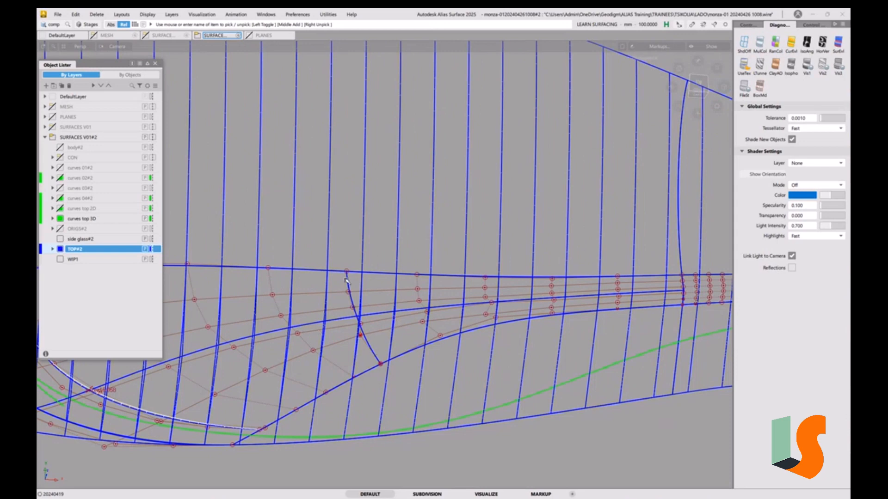
{"action": "scroll", "coordinate": [347, 280], "scroll_direction": "up", "scroll_amount": 4}
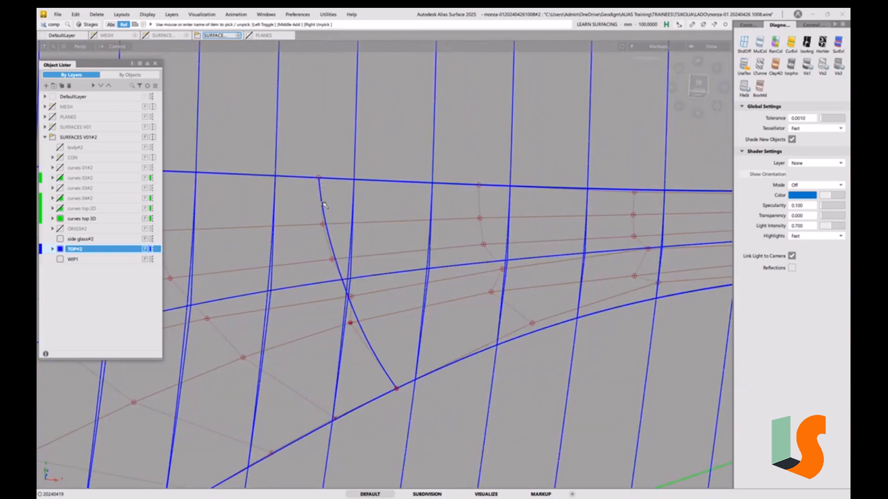
{"action": "left_click_drag", "start_coordinate": [375, 335], "coordinate": [412, 283], "text": "alt+shift"}
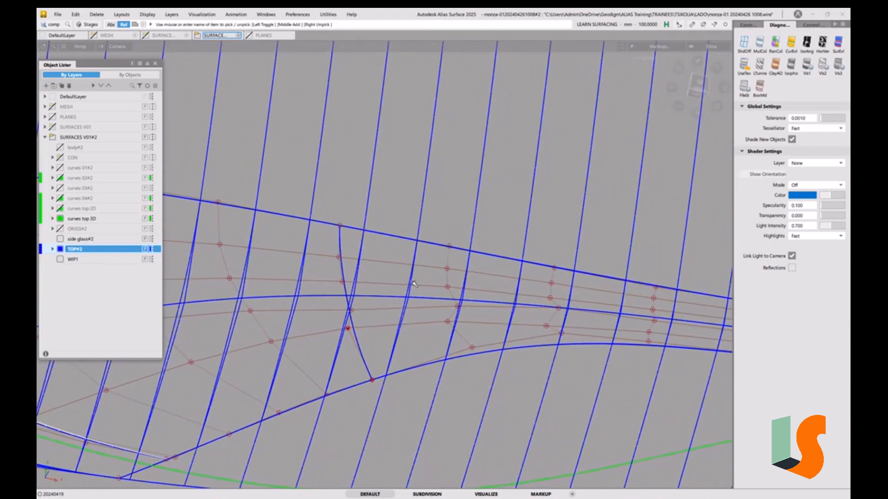
{"action": "left_click_drag", "start_coordinate": [364, 334], "coordinate": [378, 359], "text": "alt+shift"}
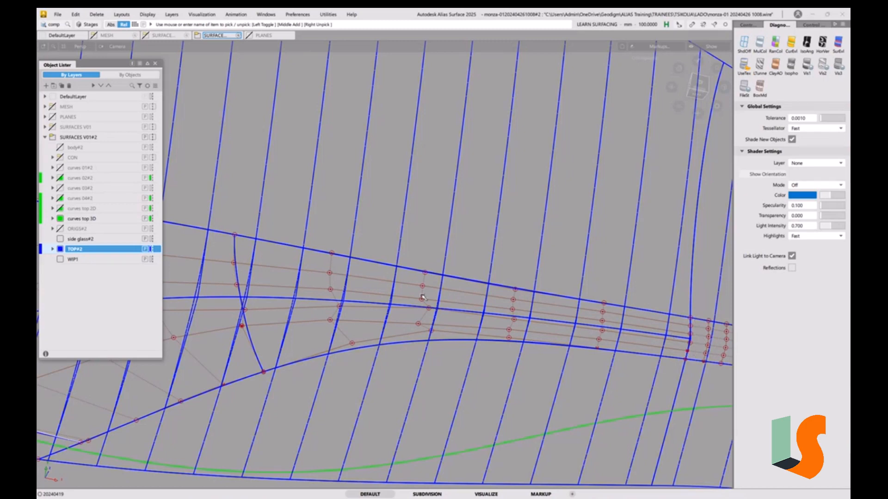
{"action": "left_click_drag", "start_coordinate": [422, 297], "coordinate": [485, 328], "text": "alt+shift"}
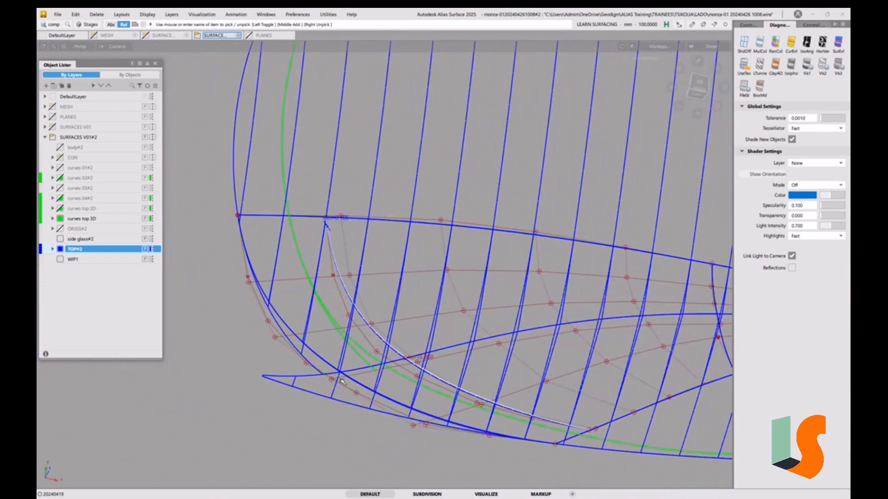
Pick a CV of the projected curve along the outer front edge and hide the curve's CVs and hull
{"action": "left_click", "coordinate": [379, 424], "text": "ctrl+shift"}
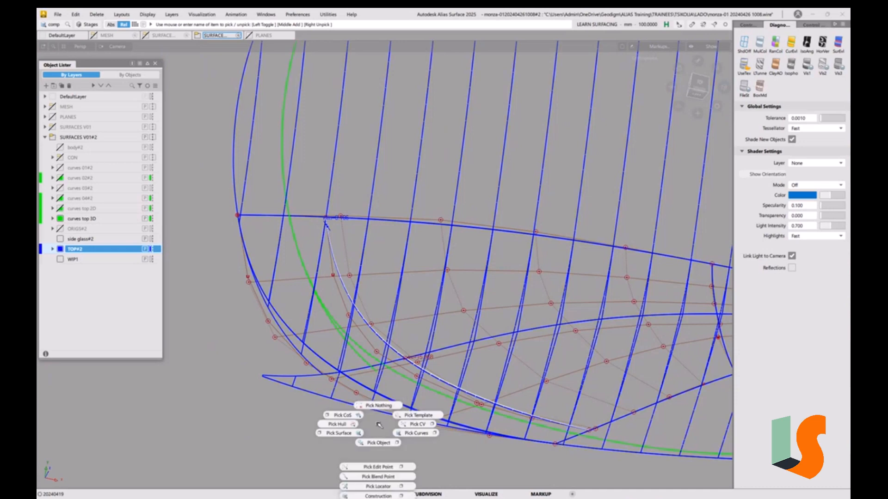
{"action": "left_click_drag", "start_coordinate": [379, 424], "coordinate": [414, 424], "text": "ctrl+shift"}
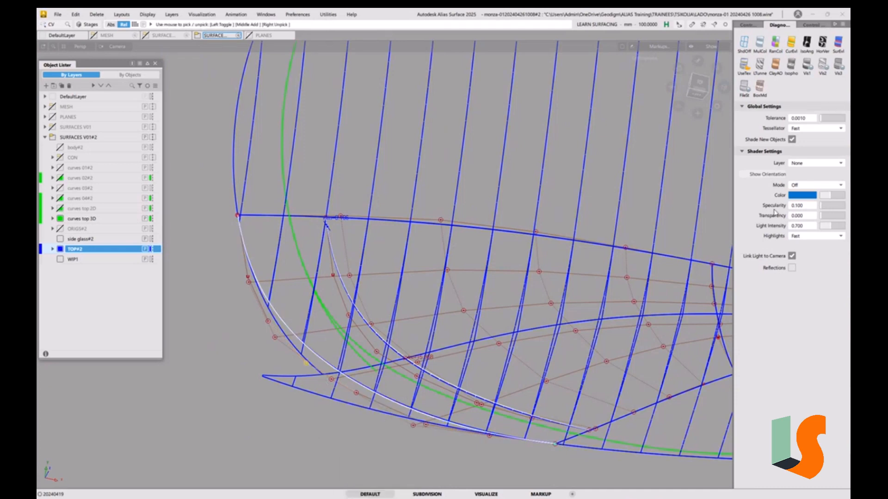
{"action": "left_click", "coordinate": [748, 24]}
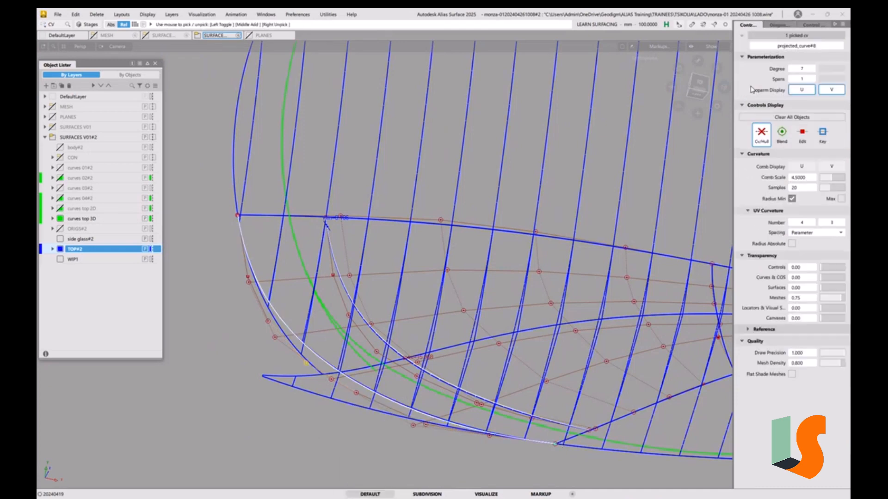
{"action": "left_click", "coordinate": [762, 135]}
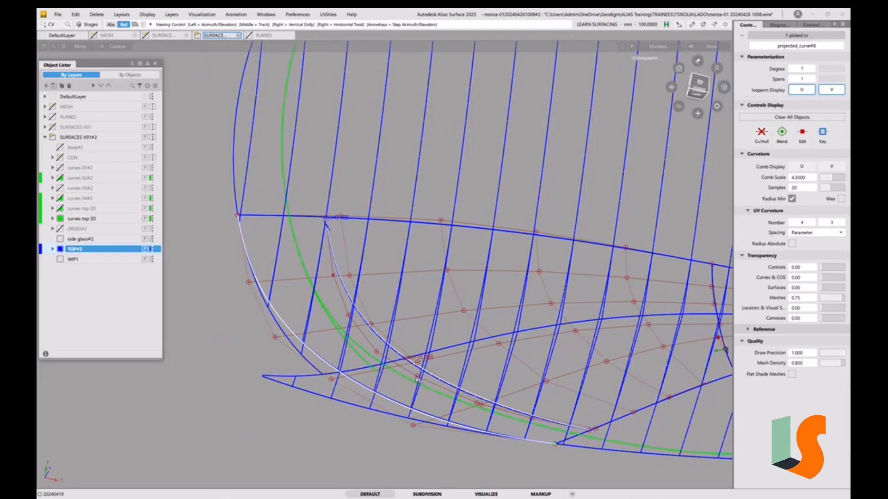
Show the tool palette and open the Duplicate Curve options, keeping the options window clear of the work area
{"action": "left_click_drag", "start_coordinate": [419, 384], "coordinate": [410, 340], "text": "alt+shift"}
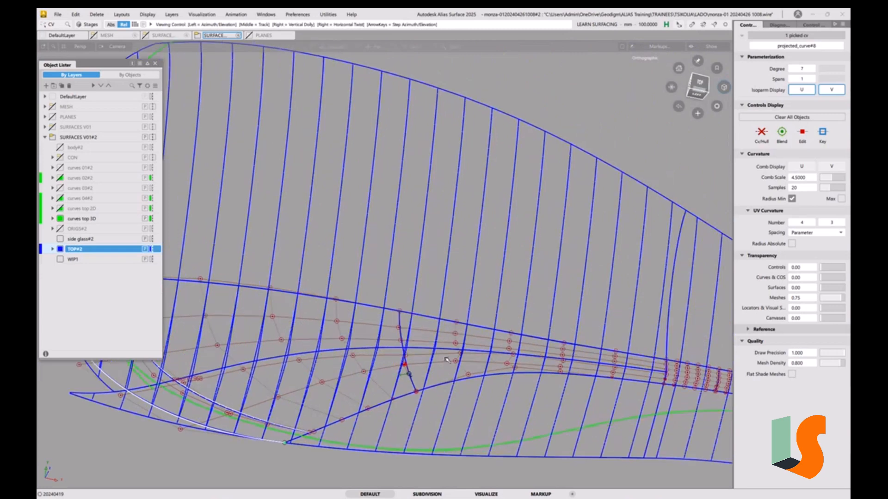
{"action": "right_click_drag", "start_coordinate": [410, 340], "coordinate": [596, 328], "text": "alt+shift"}
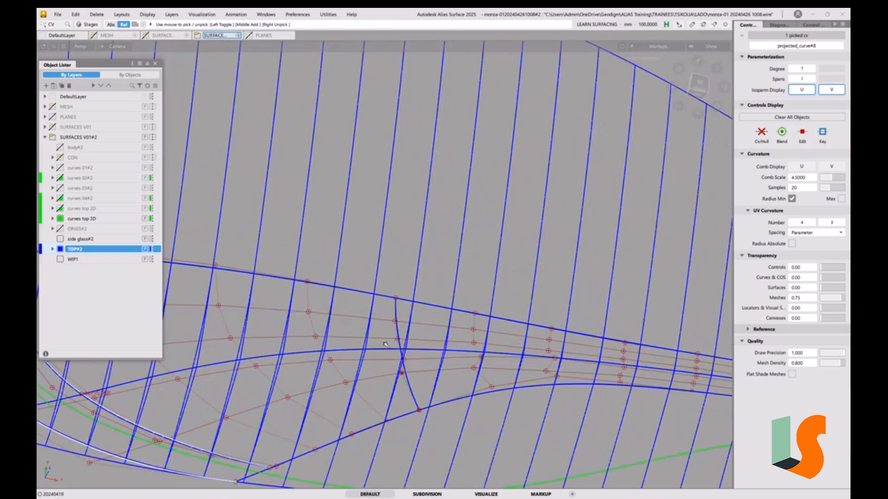
{"action": "left_click_drag", "start_coordinate": [385, 344], "coordinate": [404, 343], "text": "alt+shift"}
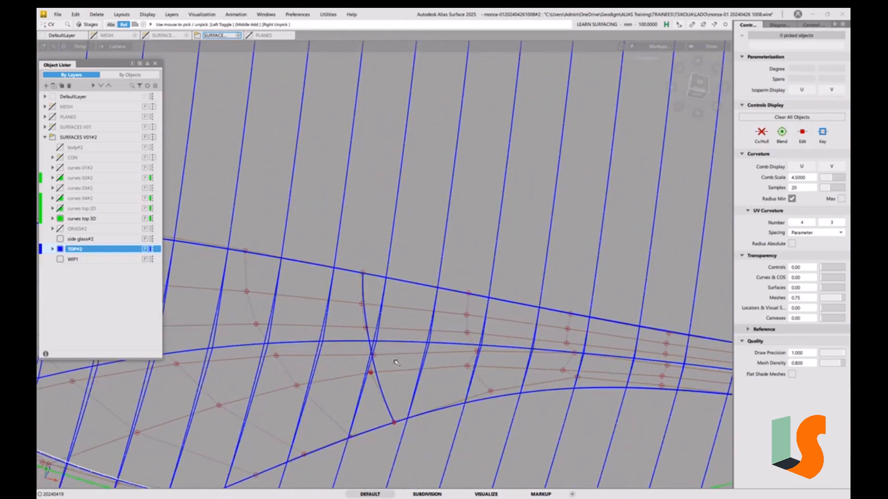
{"action": "key", "text": "shift+alt"}
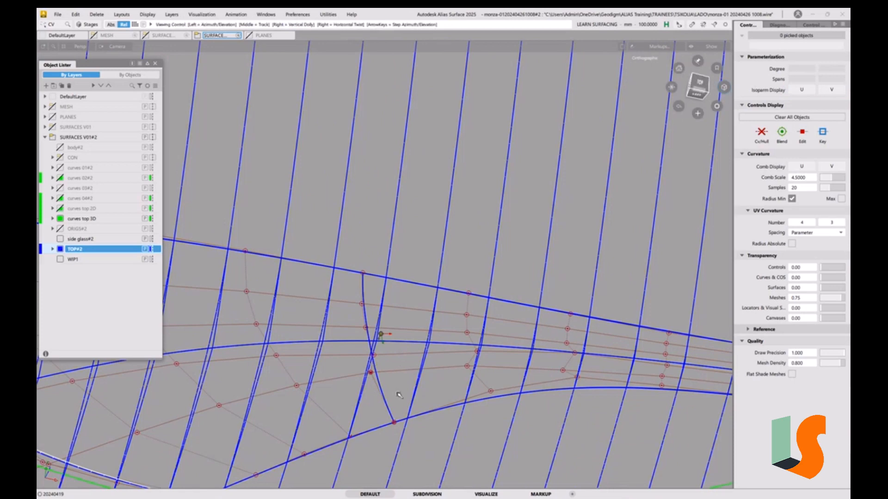
{"action": "left_click_drag", "start_coordinate": [399, 395], "coordinate": [355, 400], "text": "alt+shift"}
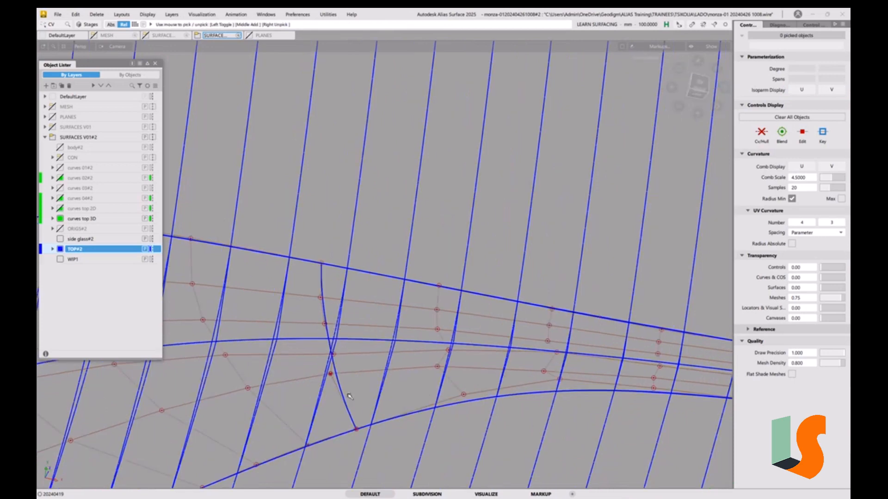
{"action": "left_click", "coordinate": [266, 14]}
{"action": "left_click", "coordinate": [276, 27]}
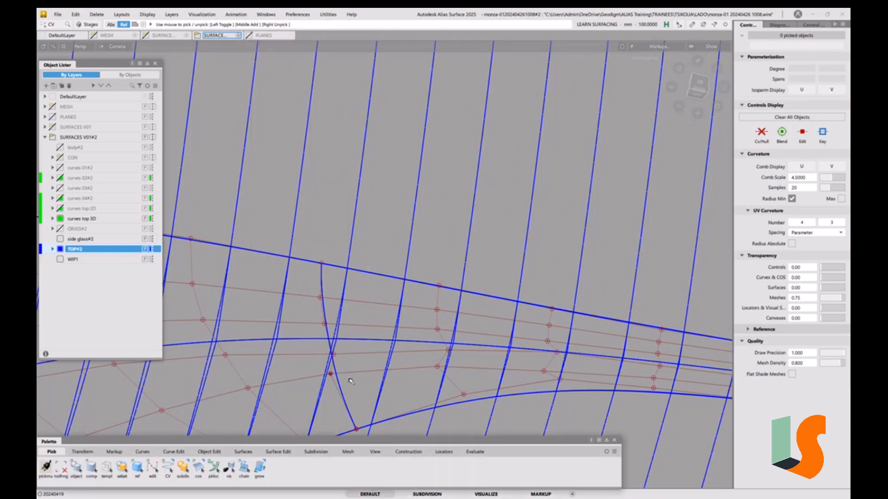
{"action": "left_click", "coordinate": [164, 455]}
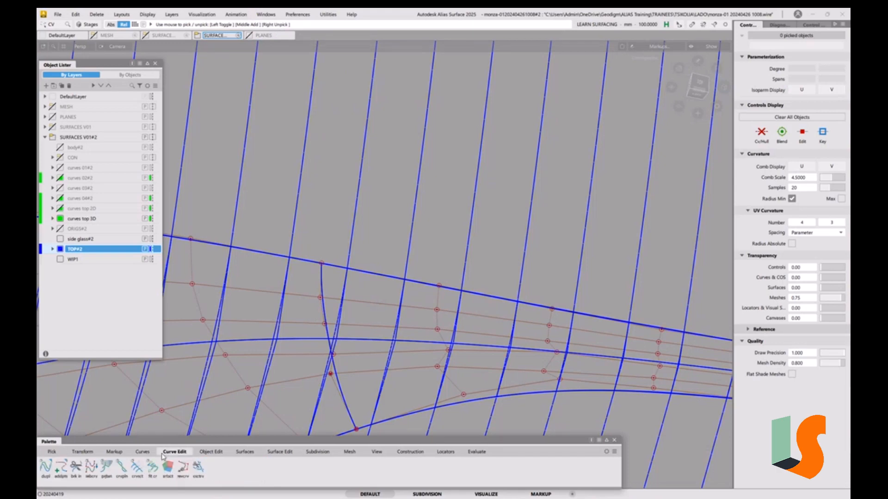
{"action": "double_click", "coordinate": [45, 467]}
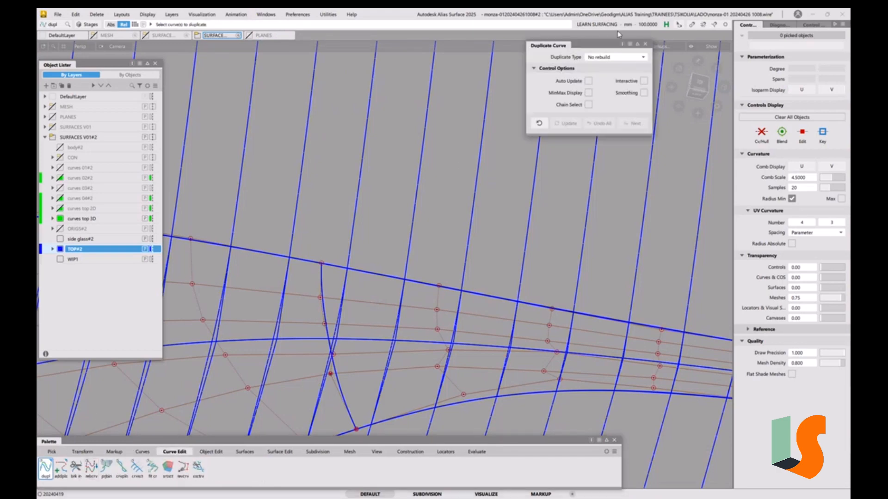
{"action": "left_click", "coordinate": [646, 44]}
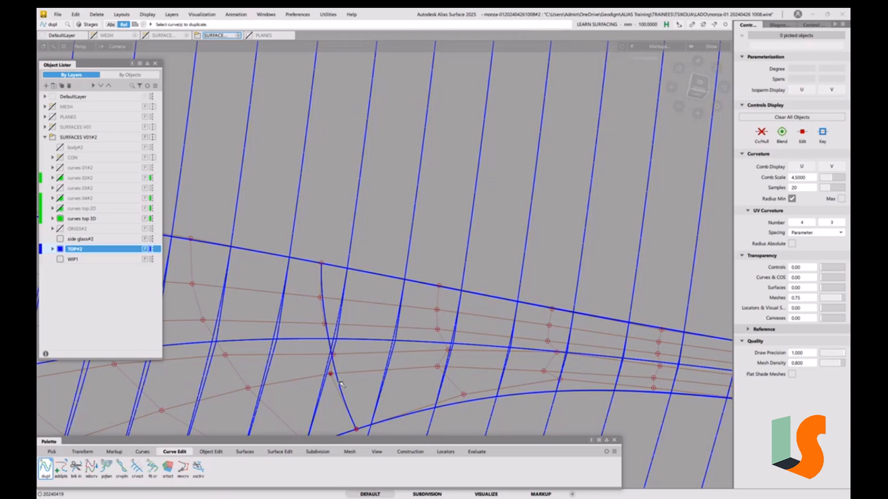
{"action": "double_click", "coordinate": [45, 467]}
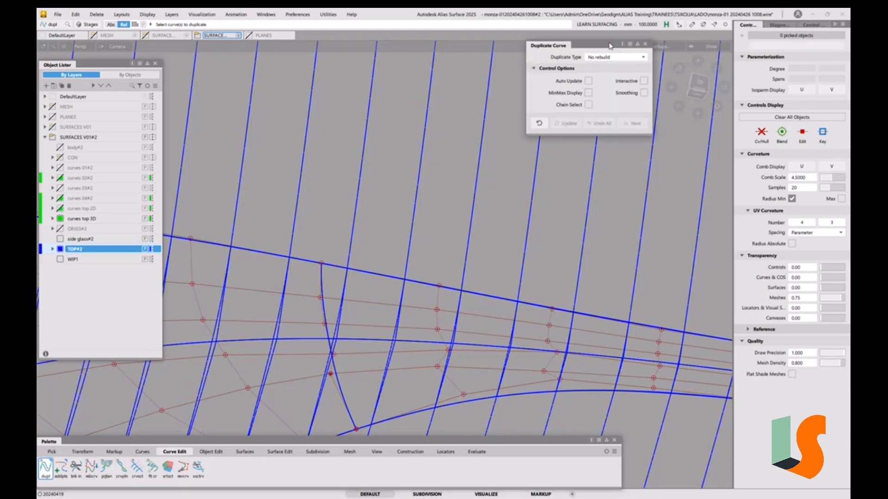
{"action": "left_click_drag", "start_coordinate": [609, 45], "coordinate": [567, 40]}
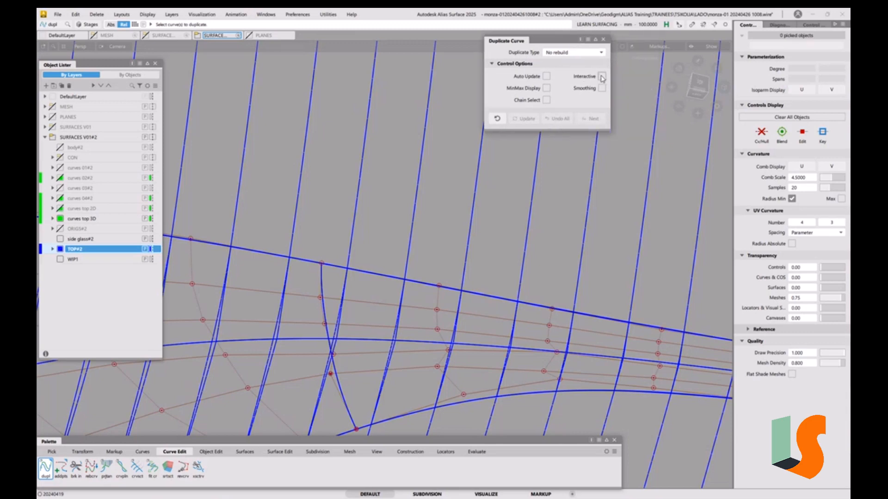
Try duplicating the surfaces' shared edge interactively, sliding the curve to parameter 0.08, and turn the Interactive option back off
{"action": "left_click", "coordinate": [602, 77]}
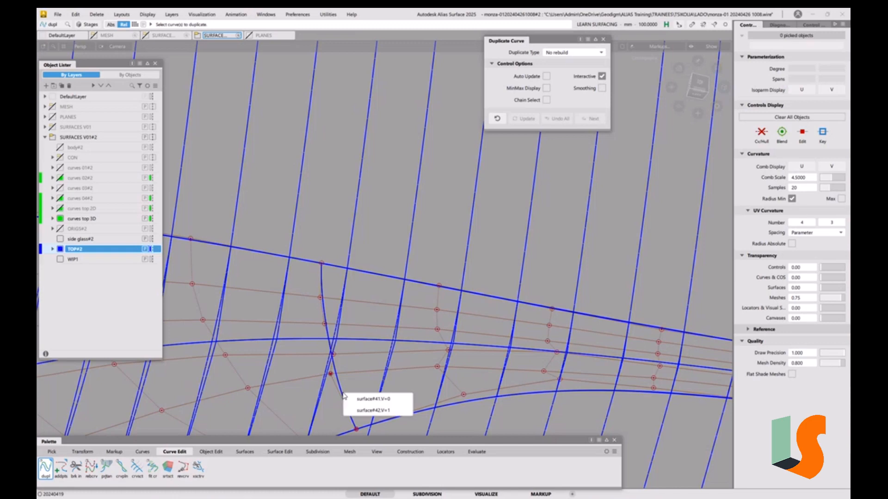
{"action": "left_click", "coordinate": [344, 396]}
{"action": "left_click_drag", "start_coordinate": [347, 399], "coordinate": [310, 391]}
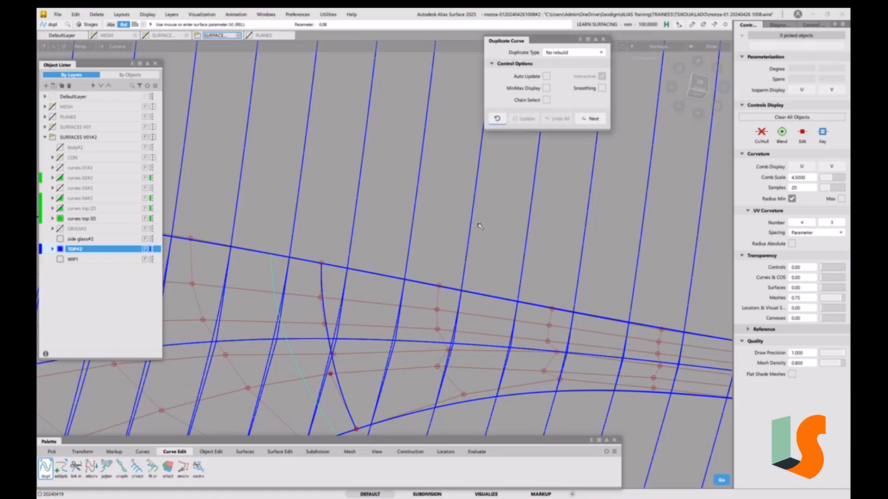
{"action": "left_click", "coordinate": [413, 287]}
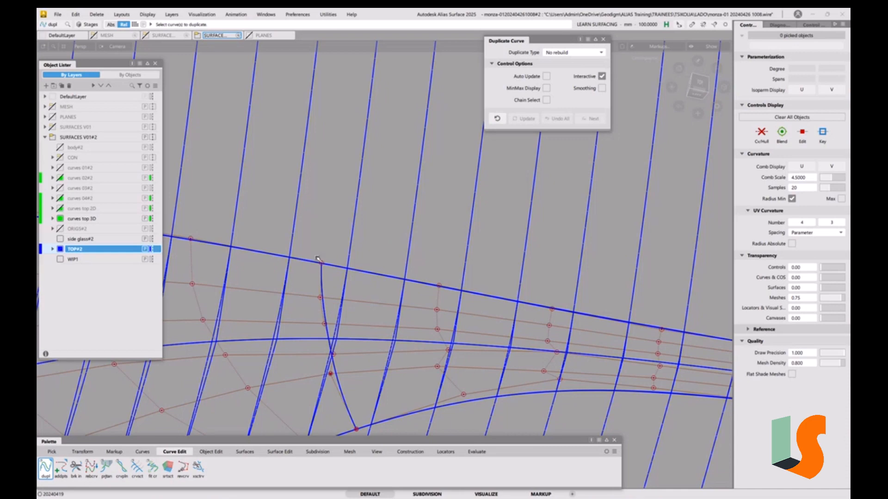
{"action": "left_click", "coordinate": [602, 76]}
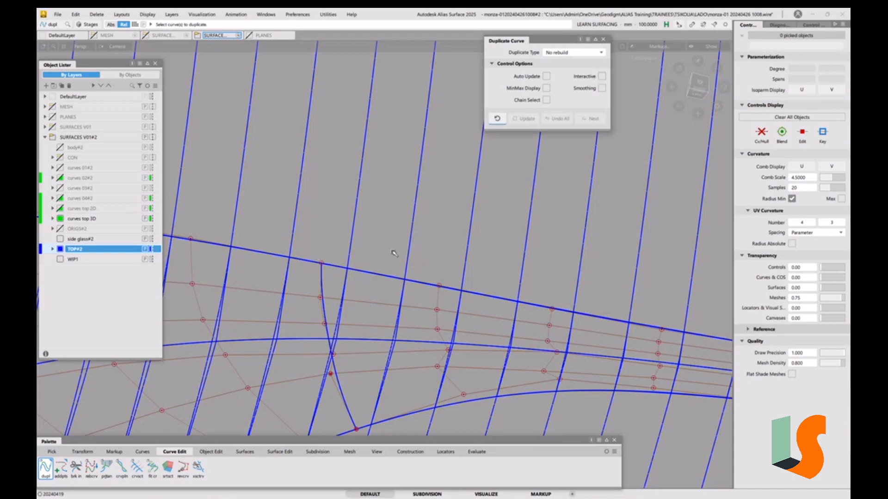
Duplicate the shared edge between the two lower surfaces as a curve, using No rebuild
{"action": "left_click", "coordinate": [327, 318]}
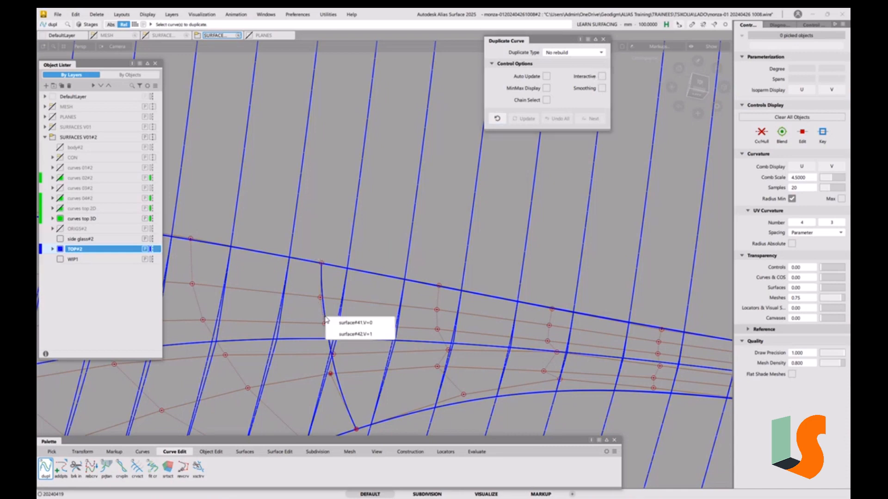
{"action": "left_click", "coordinate": [331, 329]}
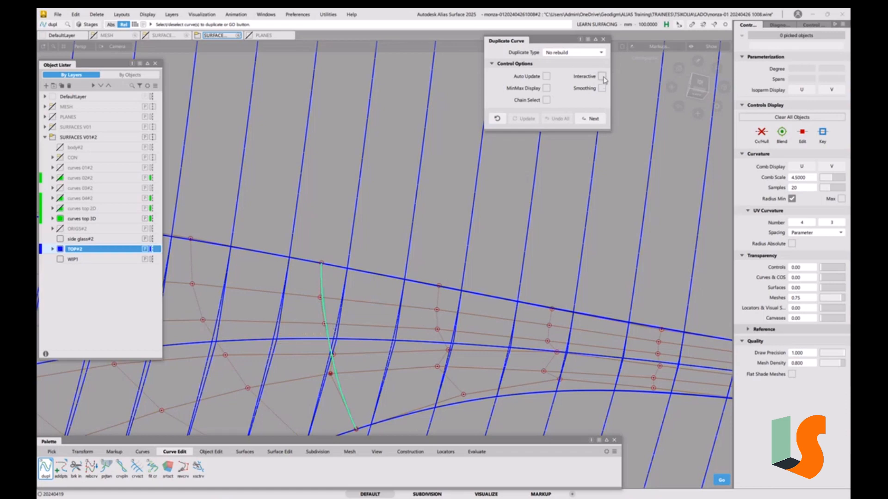
{"action": "left_click", "coordinate": [331, 313]}
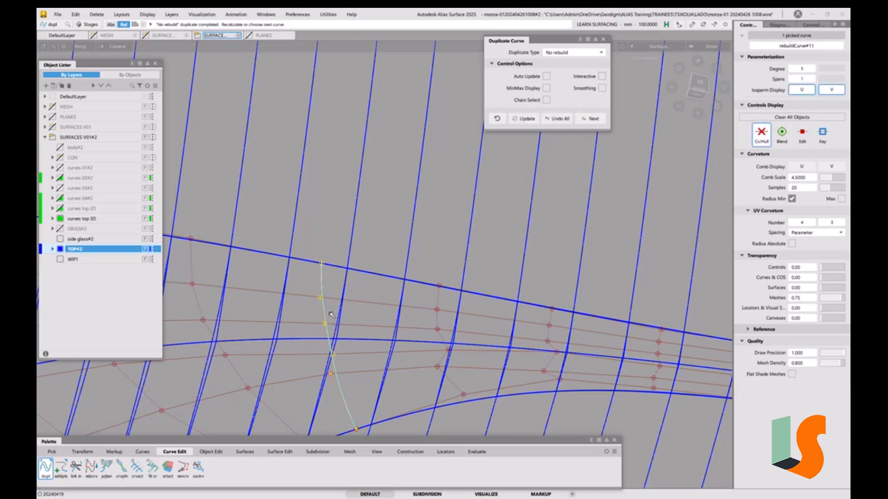
{"action": "left_click_drag", "start_coordinate": [338, 318], "coordinate": [320, 322], "text": "alt+shift"}
{"action": "left_click", "coordinate": [354, 267]}
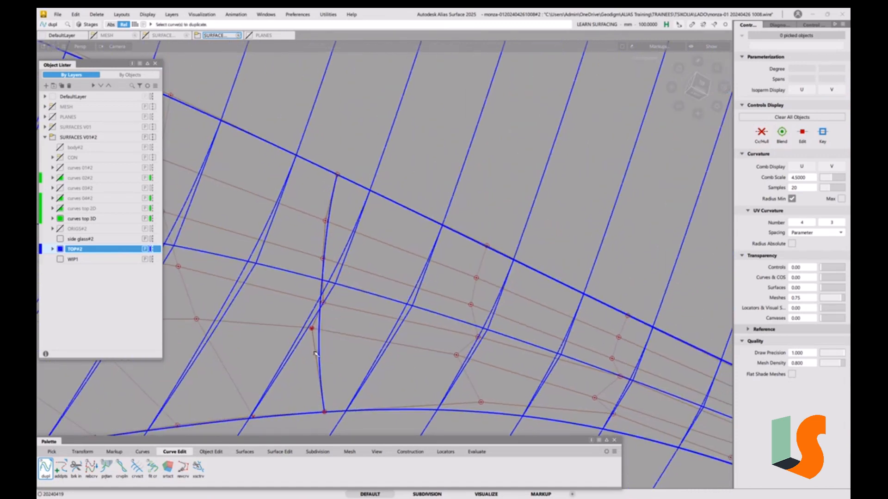
Set the CV move sensitivity to 1 and slide the duplicated curve's second-lowest CV down along its hull
{"action": "key", "text": "t"}
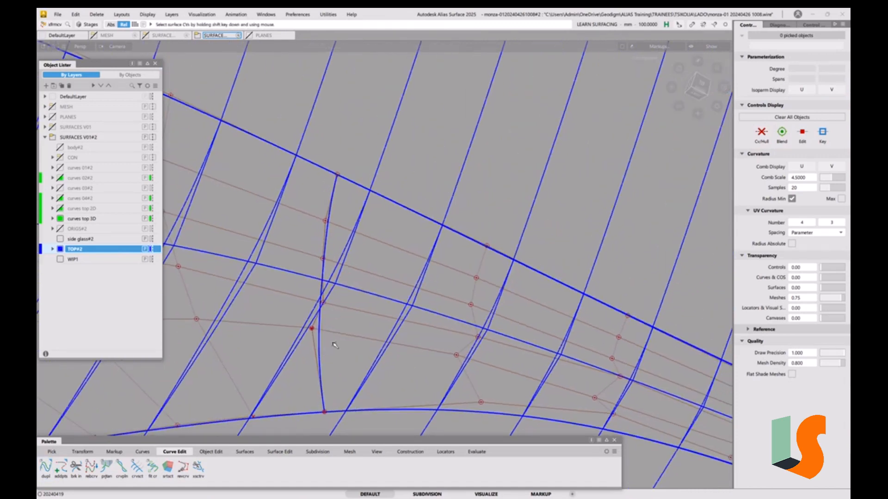
{"action": "right_click", "coordinate": [337, 344]}
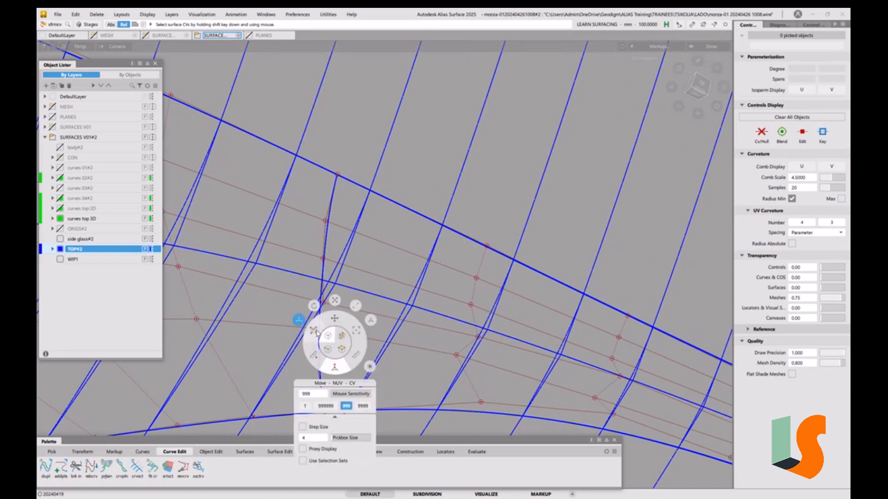
{"action": "left_click", "coordinate": [304, 406]}
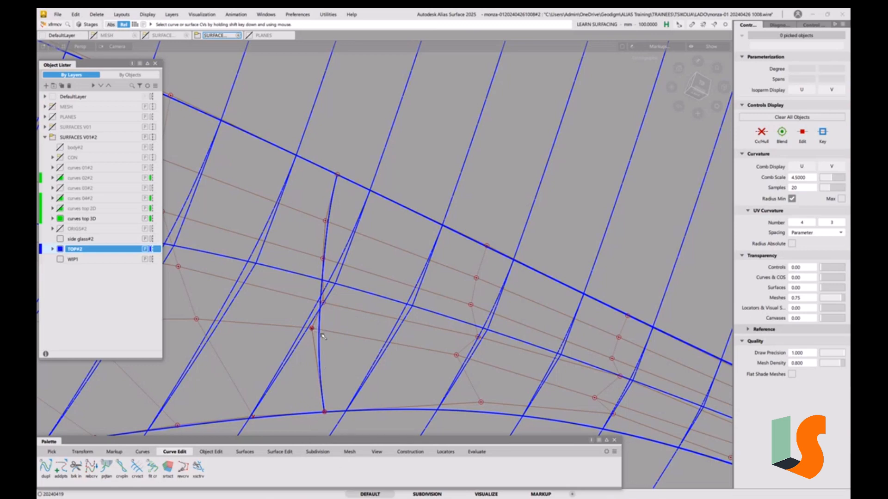
{"action": "left_click", "coordinate": [313, 329]}
{"action": "left_click", "coordinate": [326, 351]}
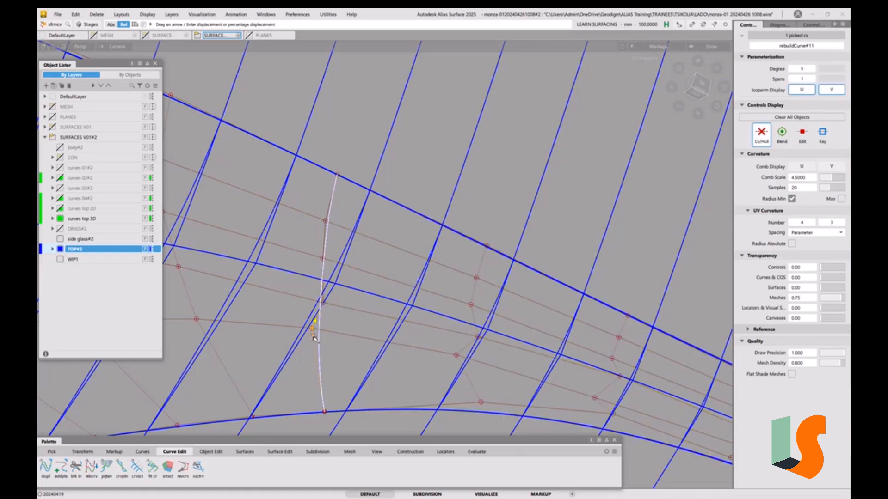
{"action": "left_click_drag", "start_coordinate": [314, 339], "coordinate": [316, 358]}
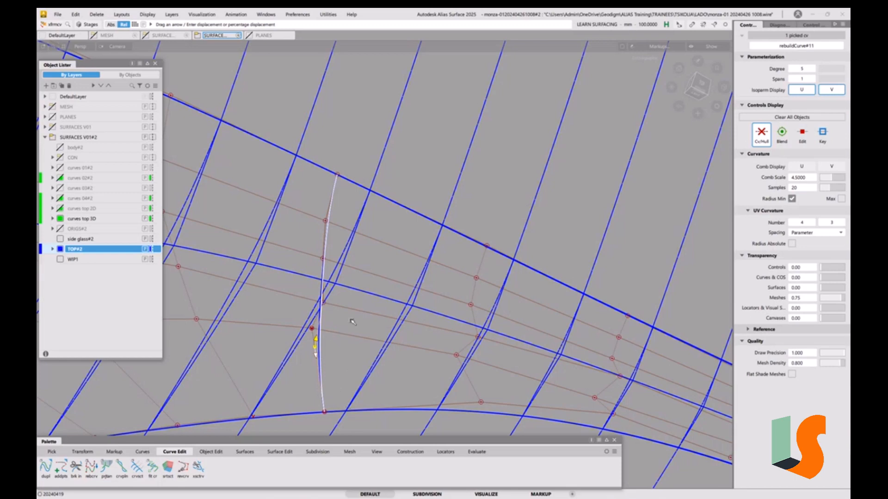
Pick the surfaces around the duplicated curve and hide their CVs and hulls, leaving only the curve's CVs displayed
{"action": "left_click_drag", "start_coordinate": [359, 343], "coordinate": [361, 303], "text": "ctrl+shift"}
{"action": "left_click_drag", "start_coordinate": [337, 309], "coordinate": [315, 326], "text": "ctrl+shift"}
{"action": "left_click", "coordinate": [298, 329]}
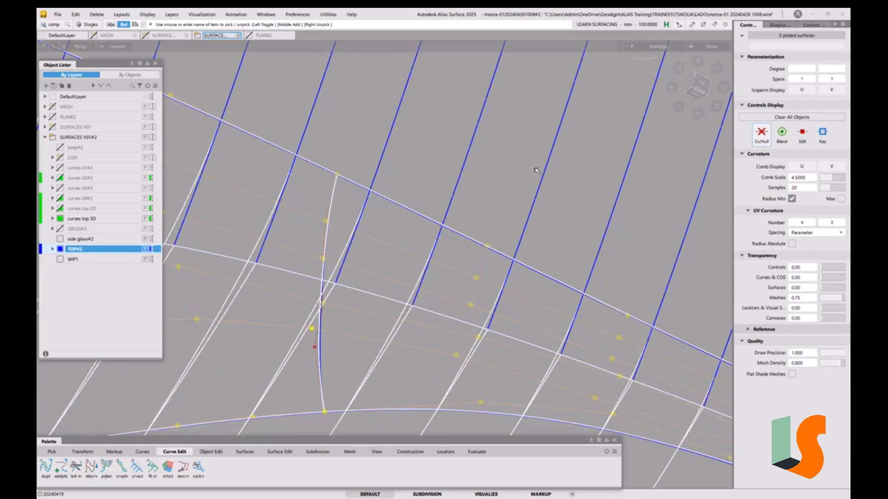
{"action": "left_click", "coordinate": [761, 134]}
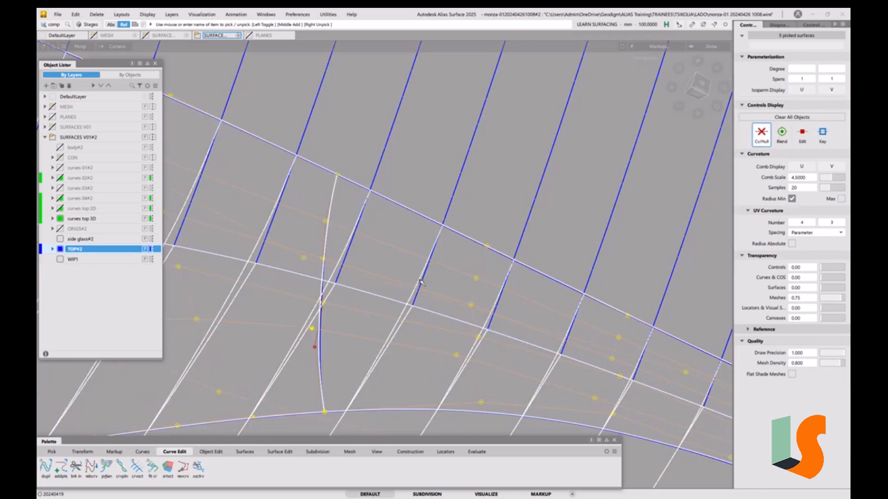
{"action": "left_click", "coordinate": [761, 134]}
{"action": "left_click", "coordinate": [369, 322]}
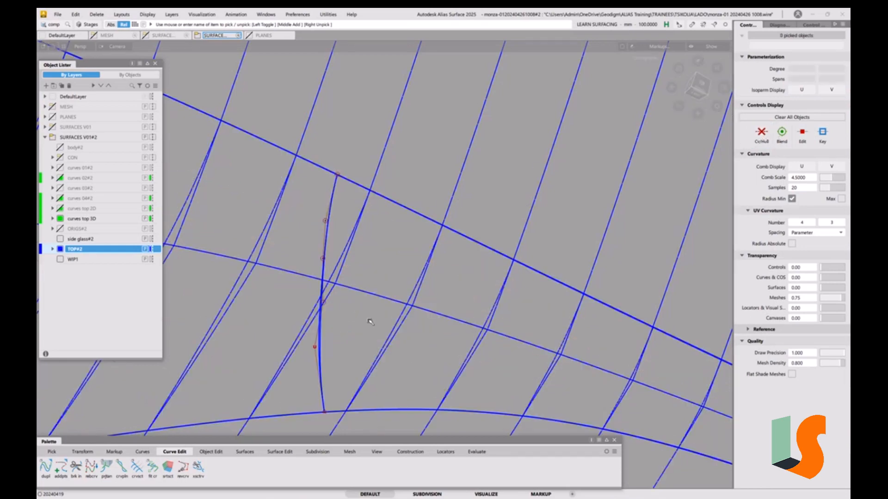
Nudge the duplicated curve's second-lowest CV sideways, then even out its middle CVs by sliding them along the hull
{"action": "left_click_drag", "start_coordinate": [370, 319], "coordinate": [328, 355], "text": "ctrl+shift"}
{"action": "left_click_drag", "start_coordinate": [317, 348], "coordinate": [319, 353]}
{"action": "left_click", "coordinate": [322, 301]}
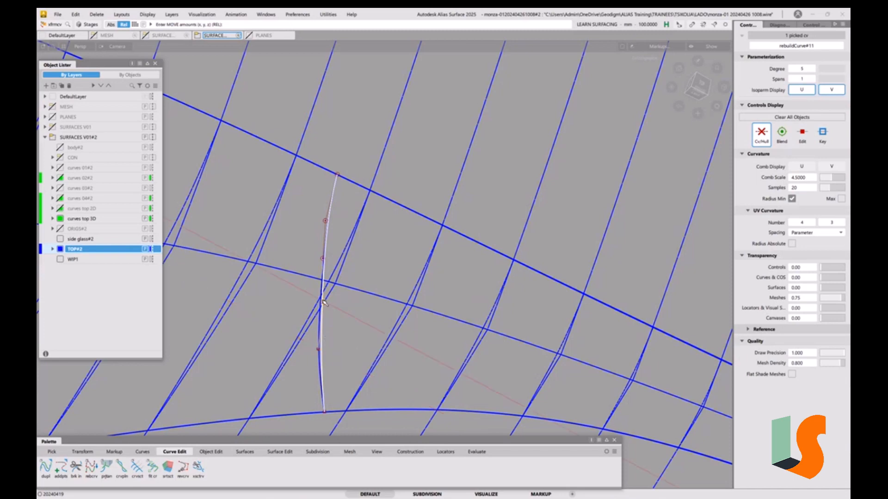
{"action": "right_click", "coordinate": [332, 225]}
{"action": "left_click", "coordinate": [297, 199]}
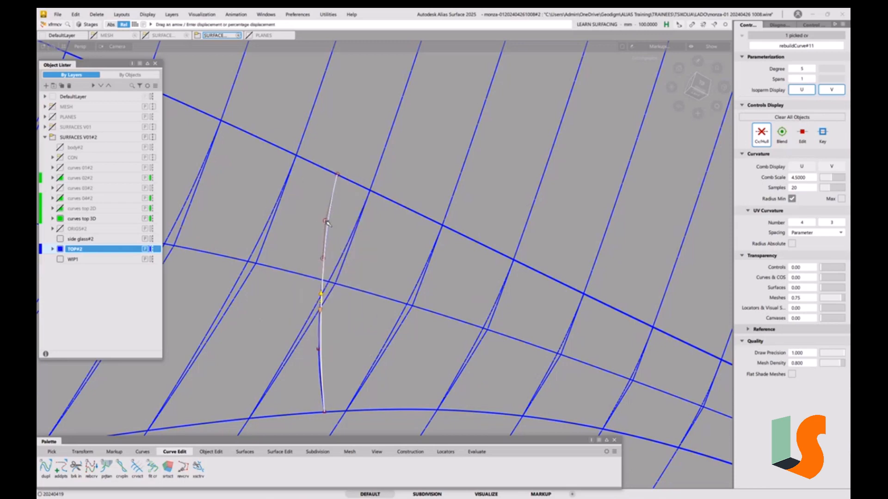
{"action": "left_click", "coordinate": [326, 221]}
{"action": "left_click_drag", "start_coordinate": [328, 215], "coordinate": [331, 211]}
{"action": "left_click", "coordinate": [322, 261]}
{"action": "left_click", "coordinate": [320, 309]}
{"action": "left_click_drag", "start_coordinate": [319, 313], "coordinate": [398, 319]}
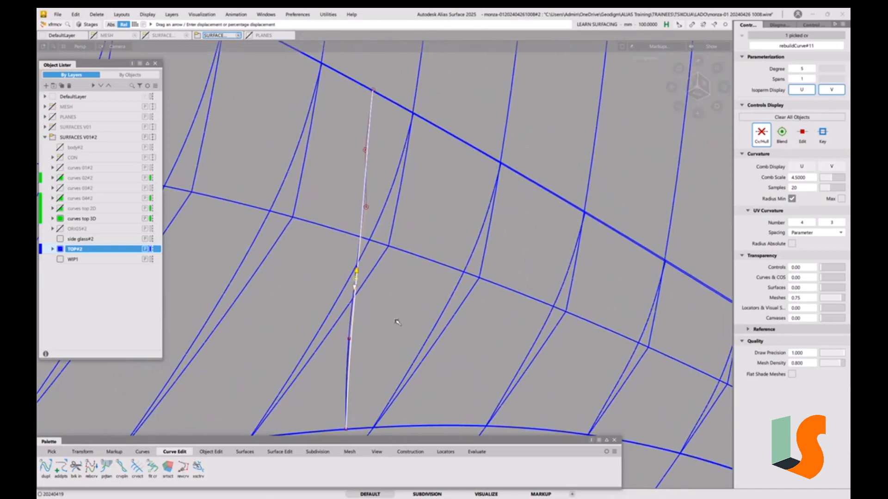
{"action": "left_click", "coordinate": [364, 294]}
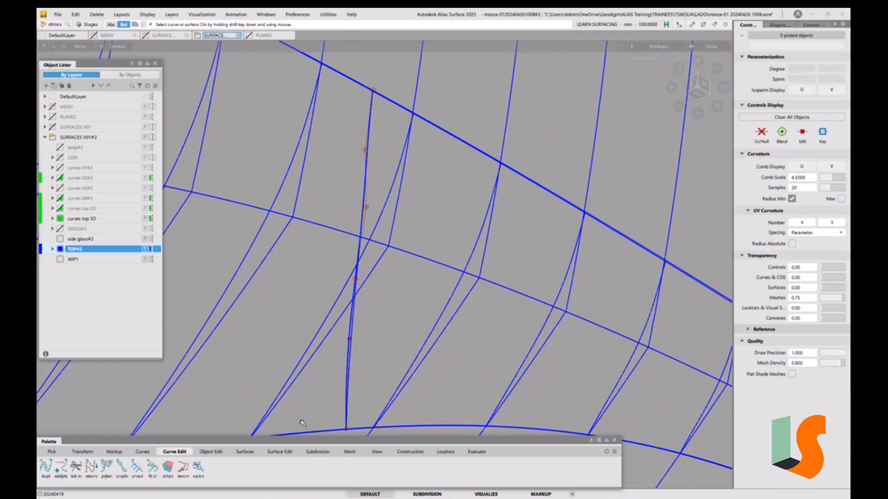
Planarize the duplicated curve rebuildCurve#11 with Curve Planarize, using View as the projection plane
{"action": "double_click", "coordinate": [122, 469]}
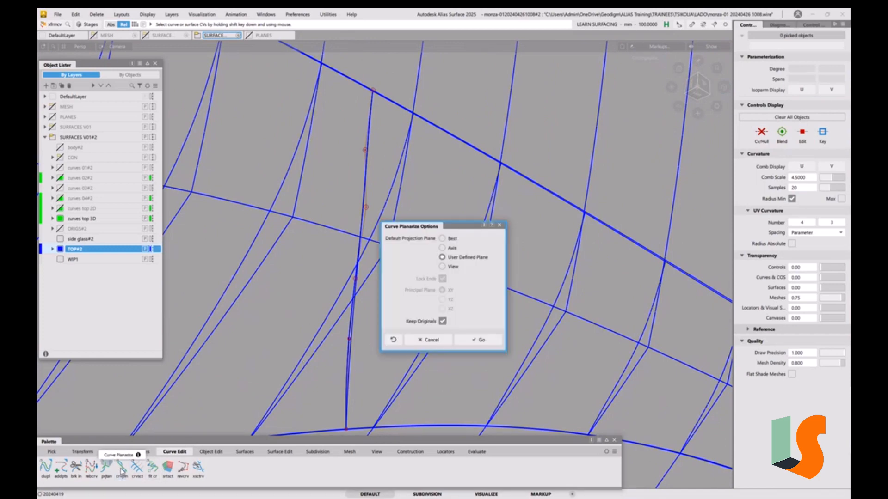
{"action": "left_click_drag", "start_coordinate": [456, 230], "coordinate": [584, 129]}
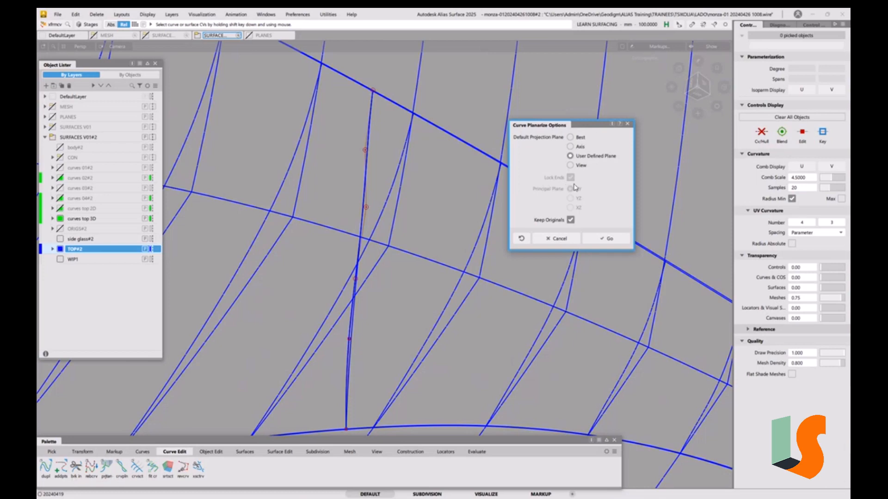
{"action": "left_click", "coordinate": [581, 166]}
{"action": "left_click", "coordinate": [609, 239]}
{"action": "left_click", "coordinate": [365, 203]}
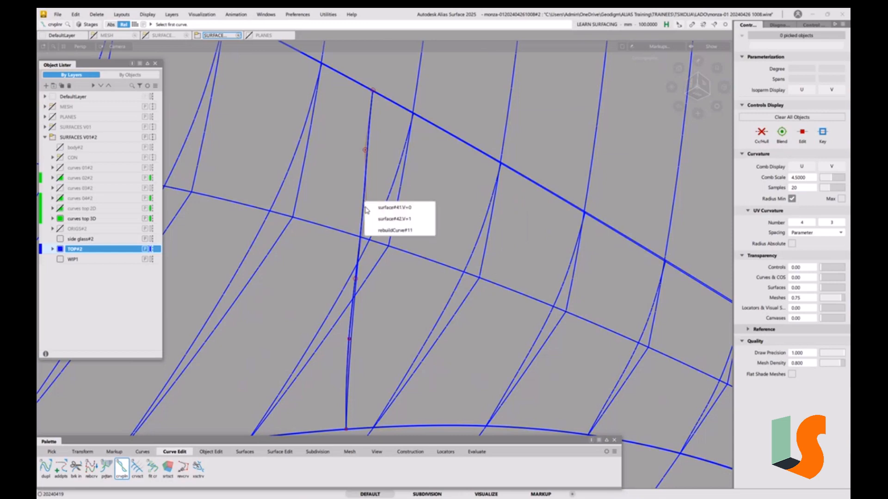
{"action": "left_click", "coordinate": [392, 230]}
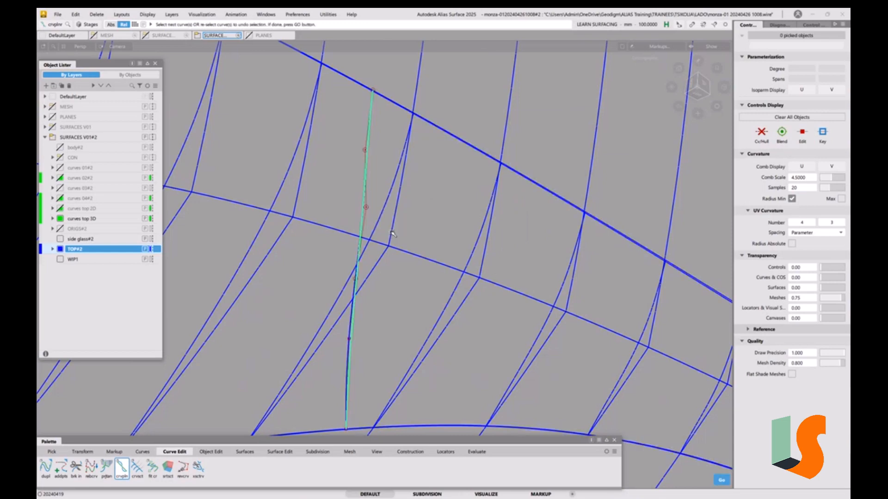
{"action": "key", "text": "Return"}
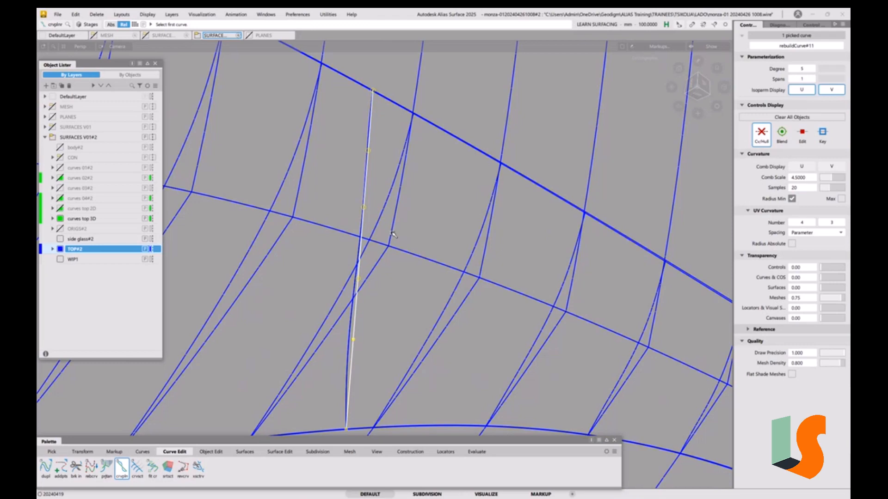
{"action": "left_click", "coordinate": [427, 359]}
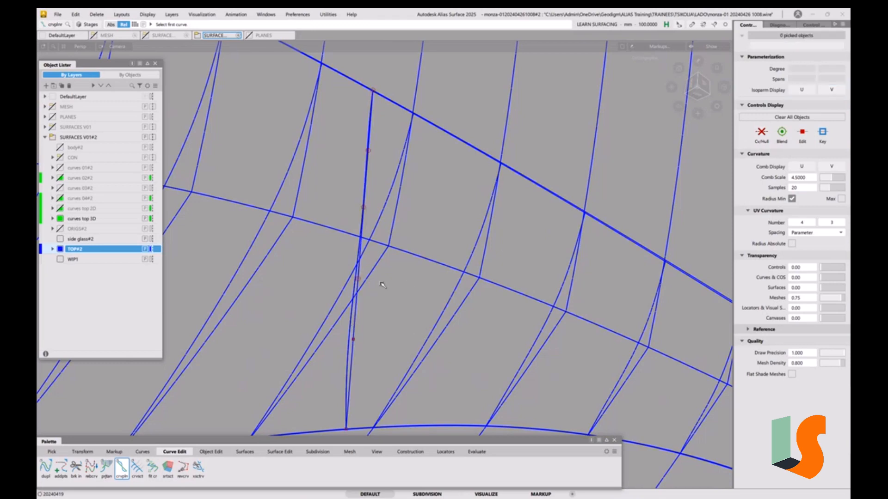
Display the CVs and hulls of the two adjoining surfaces that meet at the planarized curve
{"action": "left_click_drag", "start_coordinate": [408, 264], "coordinate": [309, 298], "text": "alt+shift"}
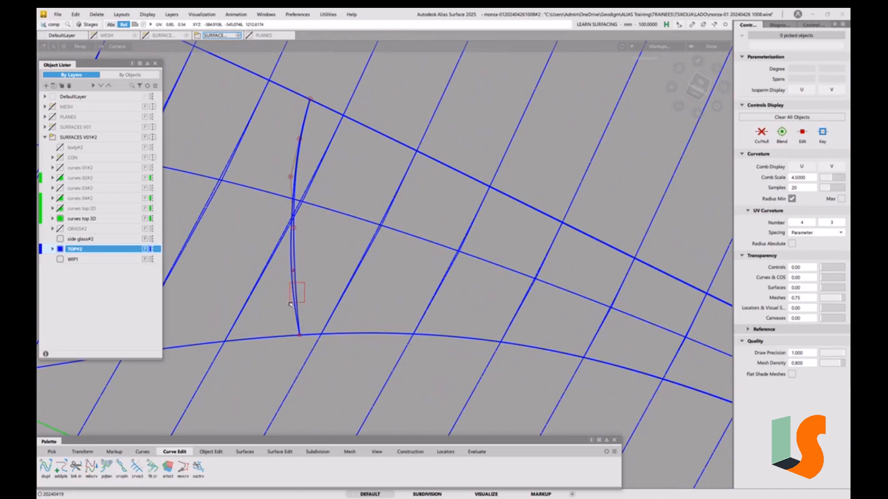
{"action": "left_click", "coordinate": [462, 217]}
{"action": "left_click", "coordinate": [758, 133]}
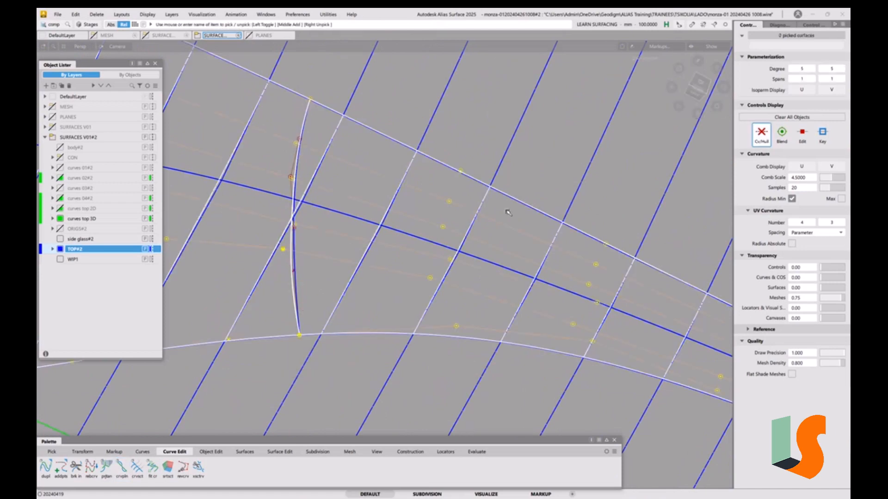
{"action": "left_click_drag", "start_coordinate": [507, 210], "coordinate": [496, 266], "text": "alt+shift"}
{"action": "middle_click_drag", "start_coordinate": [496, 267], "coordinate": [480, 285], "text": "alt+shift"}
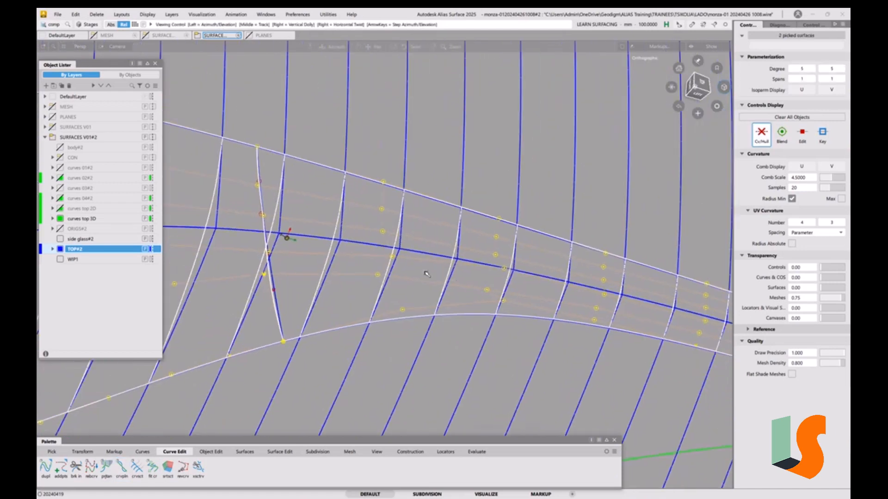
{"action": "right_click_drag", "start_coordinate": [427, 275], "coordinate": [408, 280], "text": "alt+shift"}
{"action": "middle_click_drag", "start_coordinate": [408, 280], "coordinate": [374, 300], "text": "alt+shift"}
{"action": "right_click_drag", "start_coordinate": [231, 275], "coordinate": [266, 255], "text": "alt+shift"}
{"action": "middle_click_drag", "start_coordinate": [266, 256], "coordinate": [358, 250], "text": "alt+shift"}
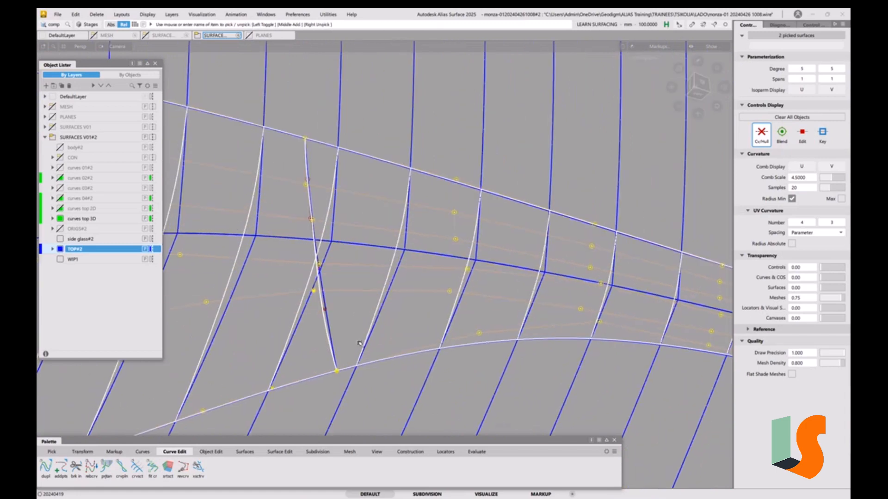
{"action": "left_click", "coordinate": [351, 296]}
Align the V=1 edge of surface#42 to rebuildCurve#11 with G0 continuity, Edge alignment and a position influence of 1.0
{"action": "left_click", "coordinate": [279, 451]}
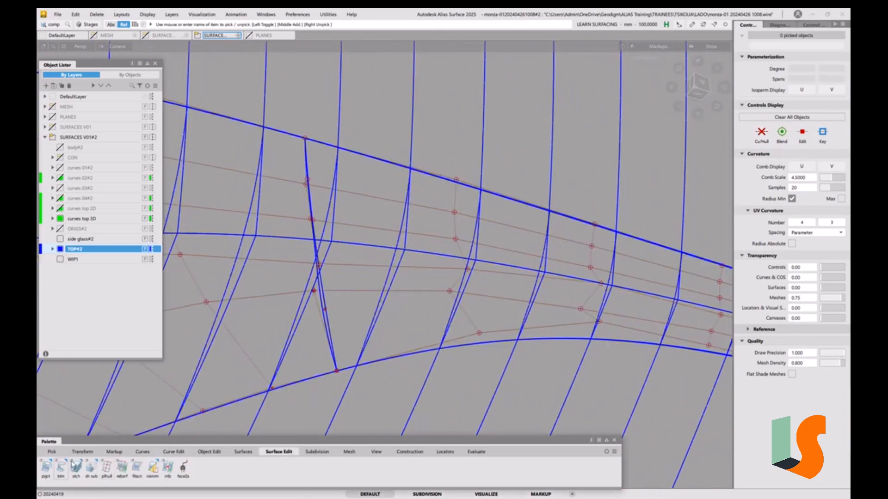
{"action": "left_click", "coordinate": [209, 452]}
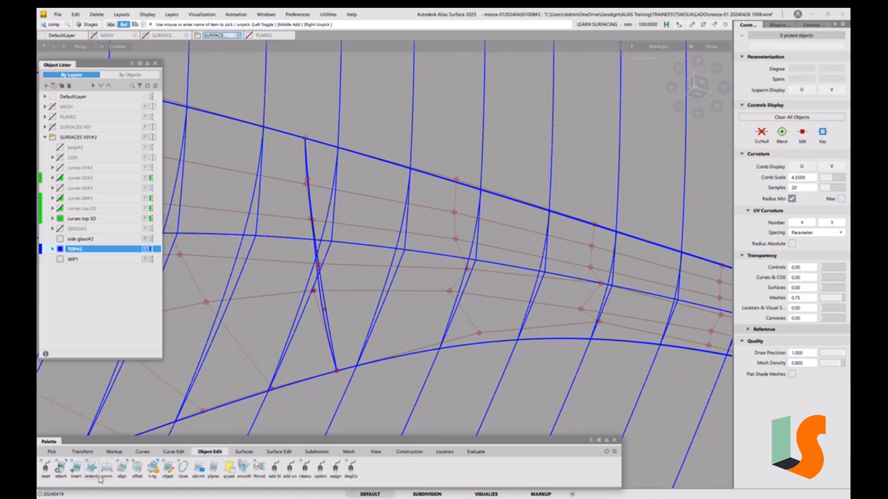
{"action": "double_click", "coordinate": [121, 469]}
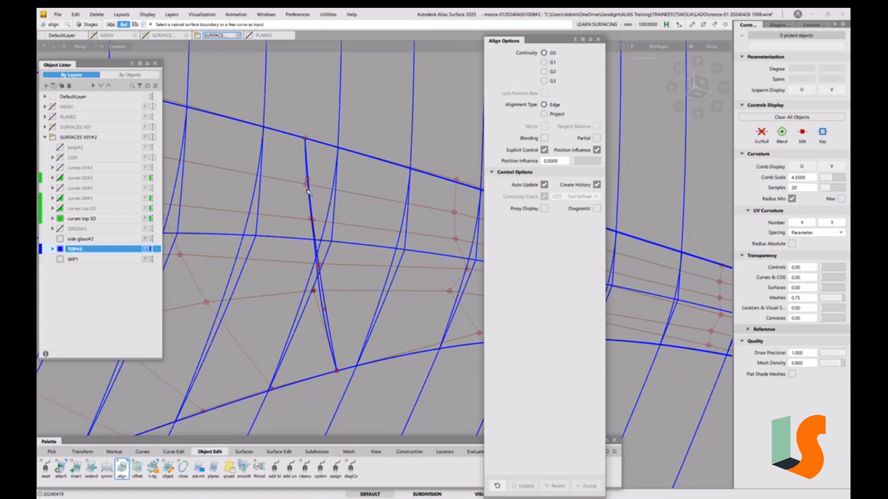
{"action": "left_click", "coordinate": [308, 190]}
{"action": "left_click", "coordinate": [332, 209]}
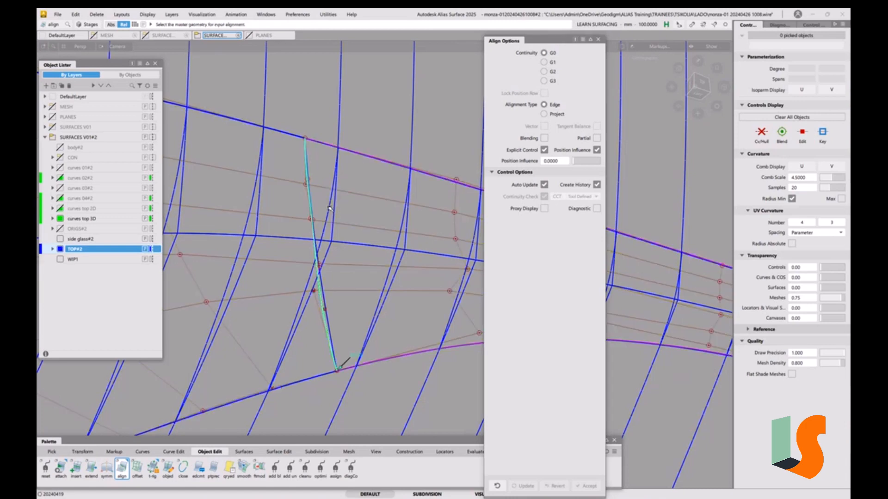
{"action": "left_click", "coordinate": [312, 225]}
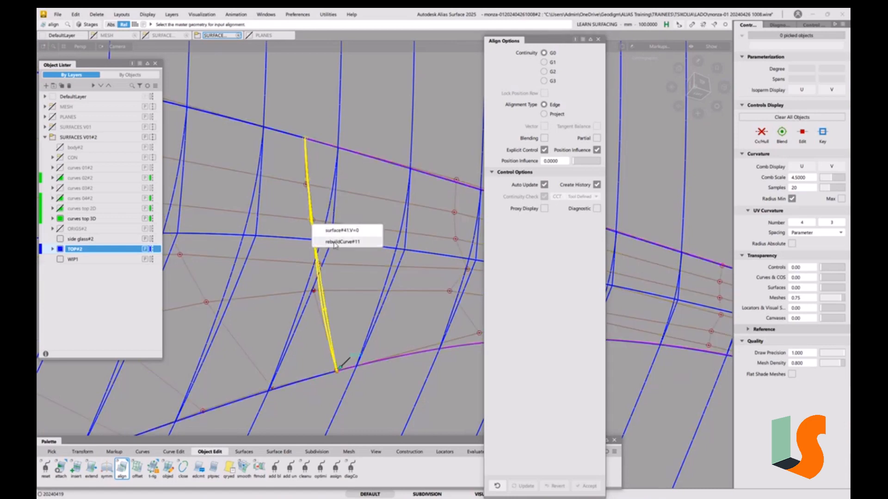
{"action": "left_click", "coordinate": [342, 241]}
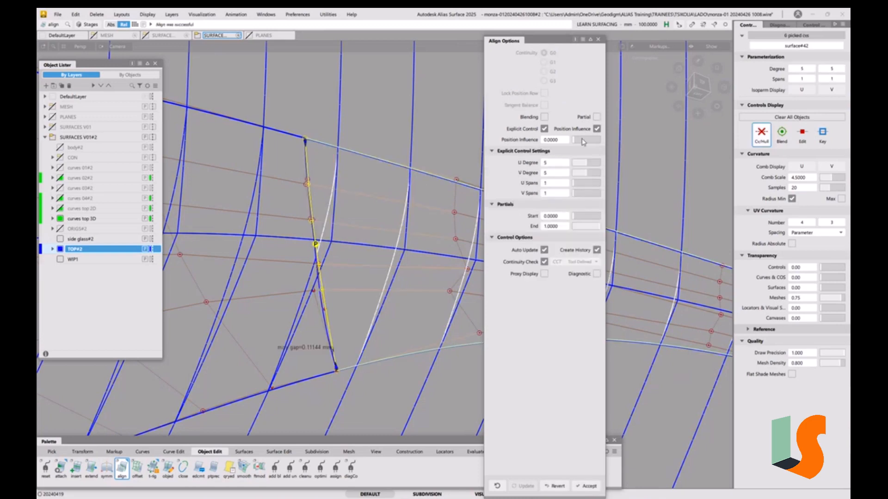
{"action": "left_click_drag", "start_coordinate": [580, 143], "coordinate": [601, 143]}
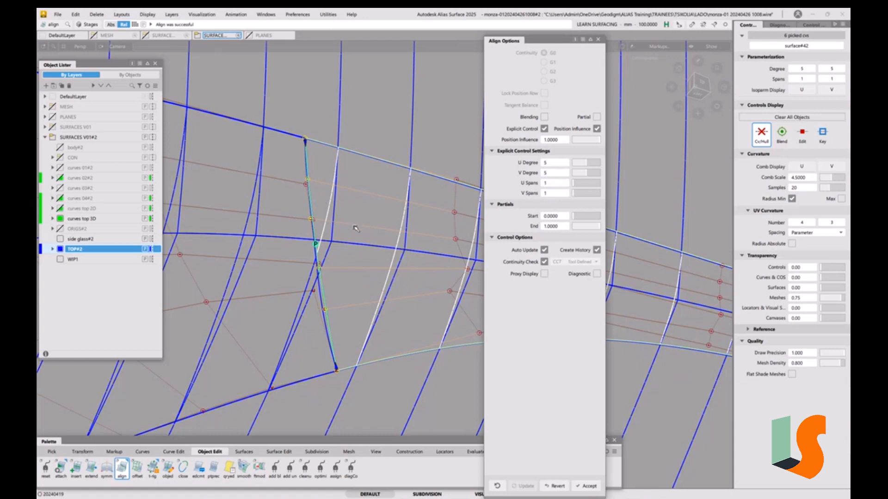
Turn on Blending for the alignment with 2 extra CV rows and a blend factor of 1.9, and close the Align options
{"action": "left_click_drag", "start_coordinate": [356, 228], "coordinate": [303, 307], "text": "alt+shift"}
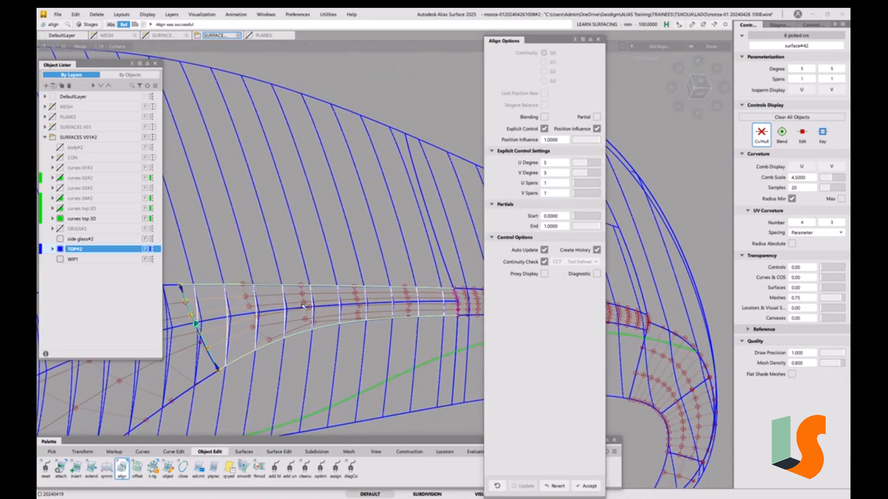
{"action": "left_click", "coordinate": [544, 117]}
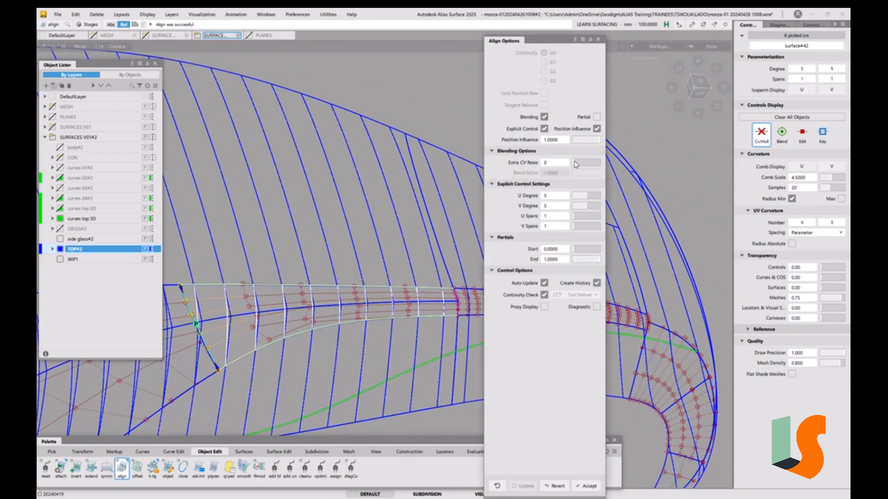
{"action": "left_click", "coordinate": [575, 163]}
{"action": "left_click_drag", "start_coordinate": [575, 165], "coordinate": [580, 165]}
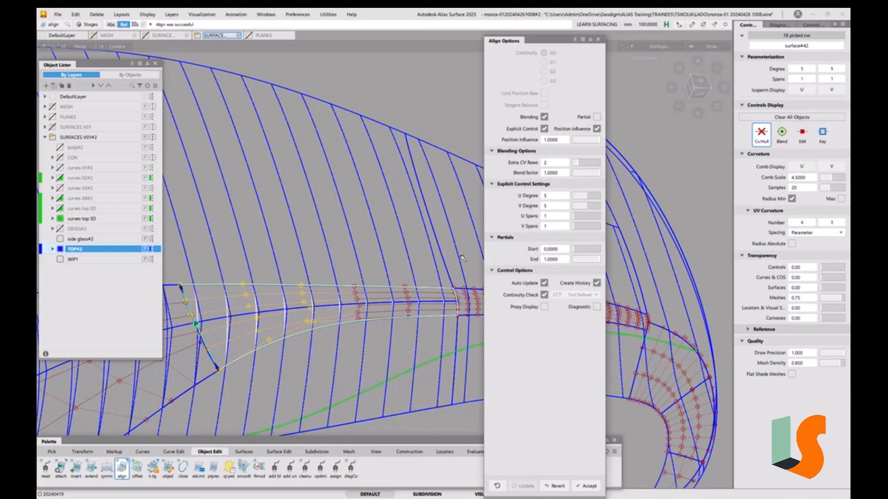
{"action": "left_click", "coordinate": [593, 173]}
{"action": "left_click_drag", "start_coordinate": [589, 175], "coordinate": [616, 177]}
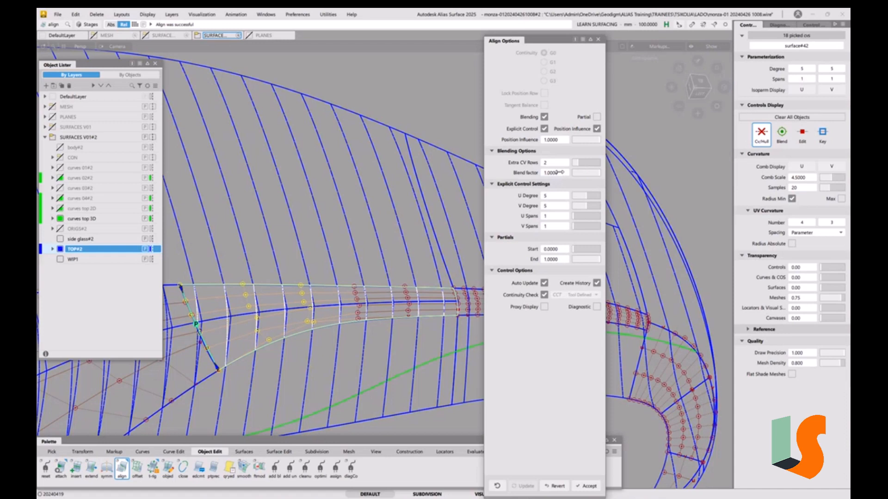
{"action": "left_click_drag", "start_coordinate": [563, 172], "coordinate": [581, 171]}
{"action": "left_click_drag", "start_coordinate": [327, 349], "coordinate": [319, 309], "text": "ctrl+shift"}
{"action": "right_click_drag", "start_coordinate": [311, 318], "coordinate": [256, 344], "text": "ctrl+shift"}
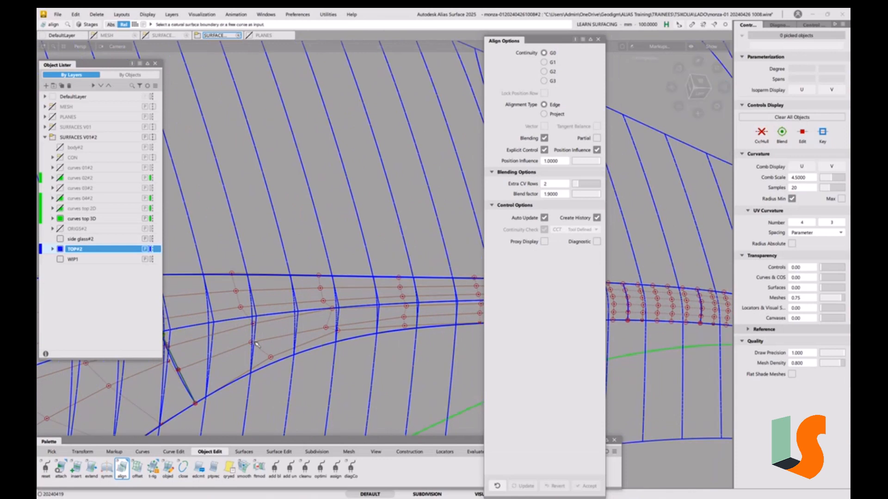
{"action": "left_click", "coordinate": [599, 40]}
{"action": "middle_click_drag", "start_coordinate": [287, 319], "coordinate": [383, 293], "text": "alt+shift"}
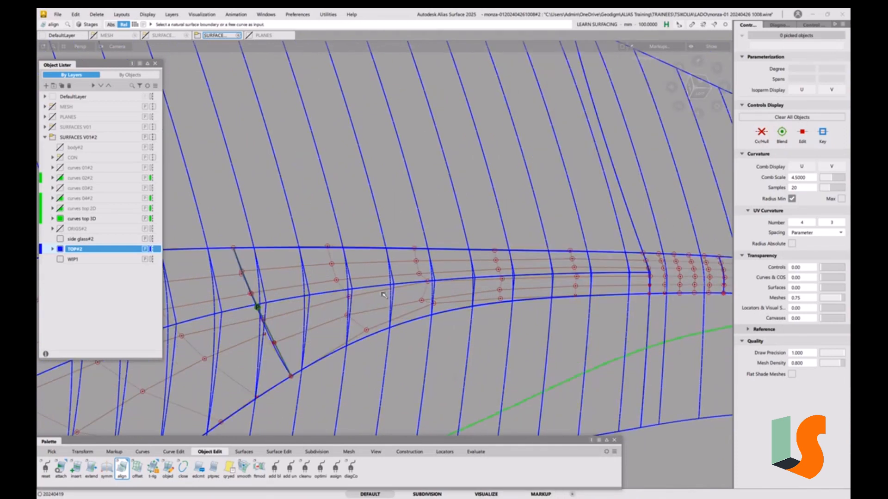
Isolate surface#42 by hiding all other geometry around it
{"action": "right_click_drag", "start_coordinate": [383, 292], "coordinate": [319, 325], "text": "alt+shift"}
{"action": "left_click_drag", "start_coordinate": [296, 337], "coordinate": [269, 350], "text": "alt+shift"}
{"action": "mouse_move", "coordinate": [245, 343]}
{"action": "right_mouse_down", "text": "ctrl+shift"}
{"action": "mouse_move", "coordinate": [257, 353]}
{"action": "mouse_move", "coordinate": [243, 356]}
{"action": "right_mouse_up", "text": "ctrl+shift"}
{"action": "left_click", "coordinate": [271, 357]}
{"action": "key", "text": "alt+h"}
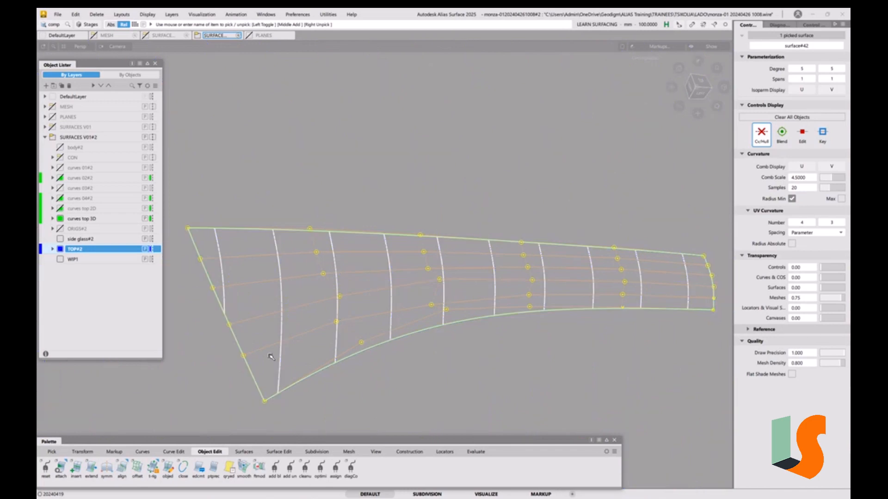
Examine the CV rows of the isolated surface#42 from several angles, including edge-on along its cross hulls
{"action": "mouse_move", "coordinate": [252, 299]}
{"action": "left_mouse_down", "text": "alt+shift"}
{"action": "mouse_move", "coordinate": [299, 301]}
{"action": "mouse_move", "coordinate": [341, 325]}
{"action": "left_mouse_up", "text": "alt+shift"}
{"action": "middle_click_drag", "start_coordinate": [340, 325], "coordinate": [371, 241], "text": "alt+shift"}
{"action": "left_click_drag", "start_coordinate": [281, 206], "coordinate": [302, 204], "text": "alt+shift"}
{"action": "left_click", "coordinate": [266, 183], "text": "alt+shift"}
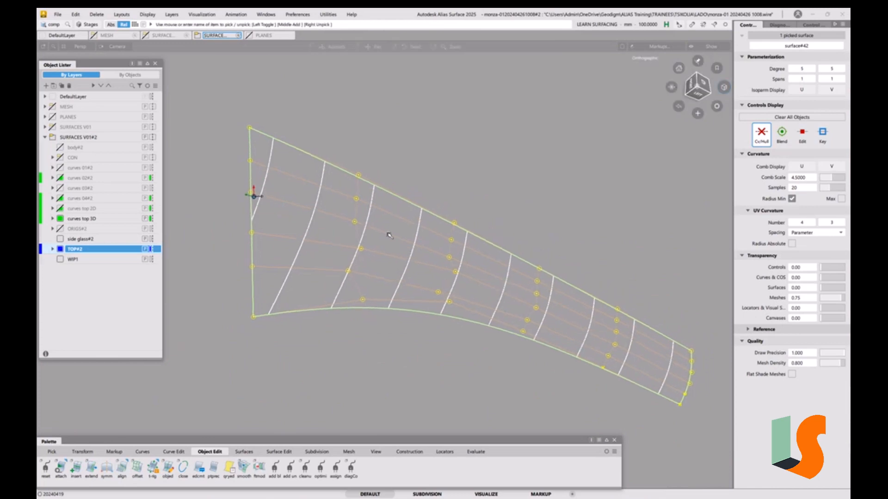
{"action": "right_click_drag", "start_coordinate": [390, 234], "coordinate": [362, 271], "text": "alt+shift"}
{"action": "middle_click_drag", "start_coordinate": [363, 272], "coordinate": [370, 247], "text": "alt+shift"}
{"action": "key", "text": "alt+shift"}
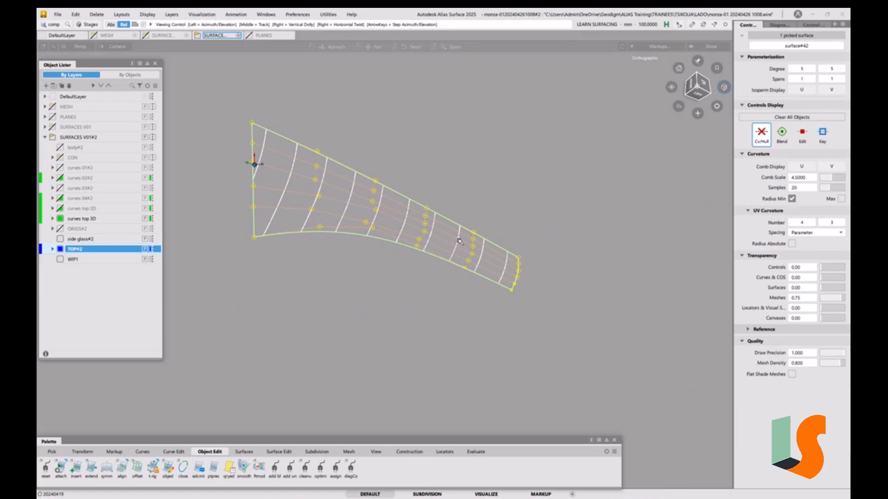
{"action": "left_click", "coordinate": [453, 223], "text": "alt+shift"}
{"action": "mouse_move", "coordinate": [452, 150]}
{"action": "left_mouse_down", "text": "alt+shift"}
{"action": "mouse_move", "coordinate": [445, 308]}
{"action": "mouse_move", "coordinate": [446, 131]}
{"action": "mouse_move", "coordinate": [434, 262]}
{"action": "left_mouse_up", "text": "alt+shift"}
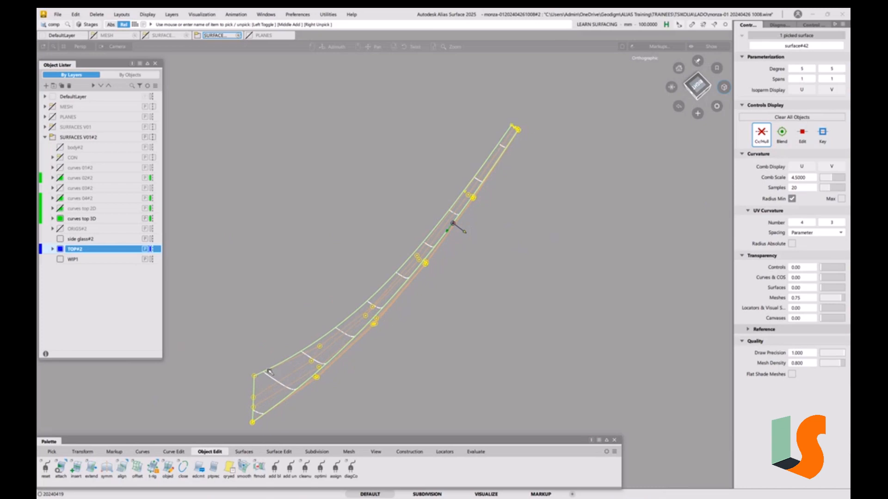
{"action": "scroll", "coordinate": [326, 365], "scroll_direction": "up", "scroll_amount": 2}
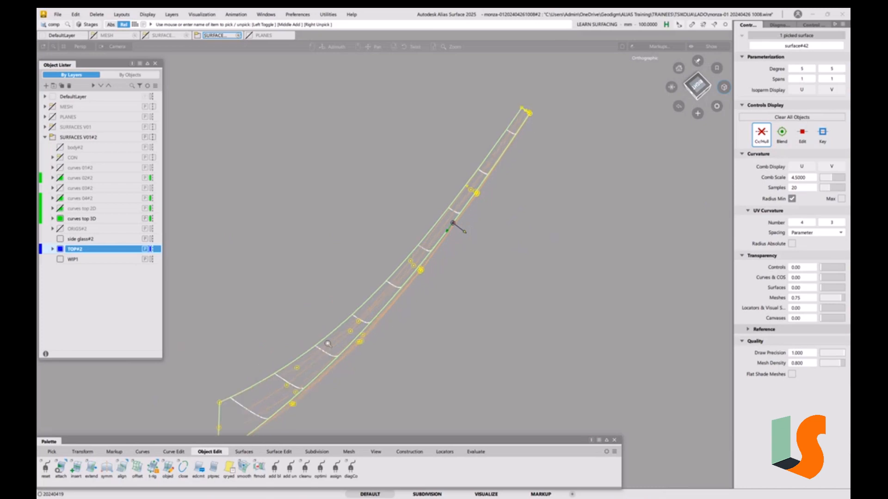
{"action": "left_click_drag", "start_coordinate": [305, 393], "coordinate": [531, 99], "text": "alt+shift"}
Try to planarize a cross hull near surface#42's wide end using Hull Planarize with Single type and View based plane, and undo it
{"action": "left_click", "coordinate": [384, 294]}
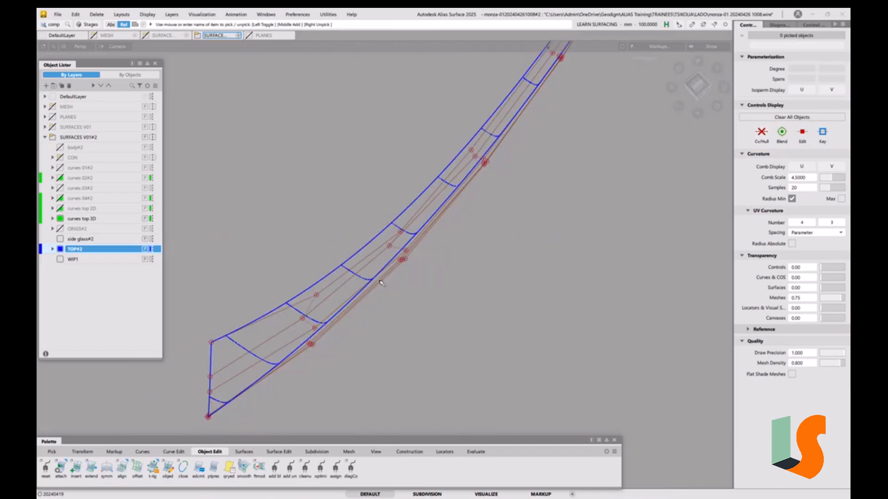
{"action": "left_click", "coordinate": [279, 453]}
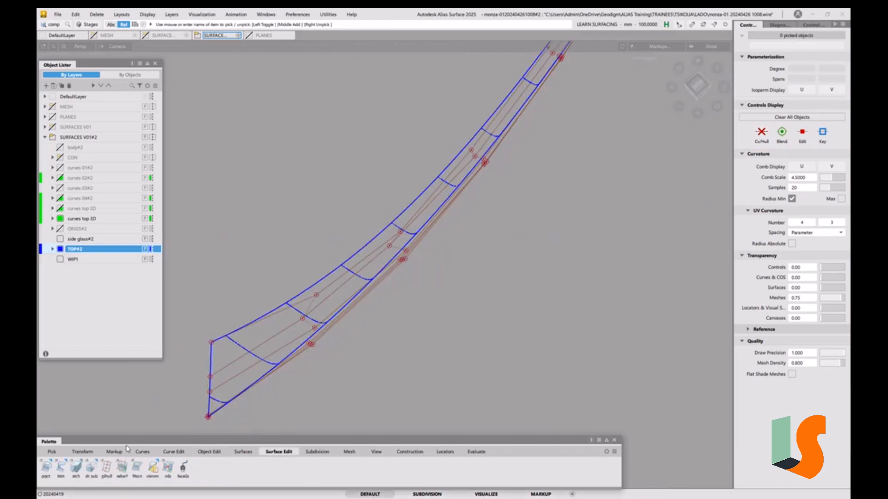
{"action": "double_click", "coordinate": [107, 467]}
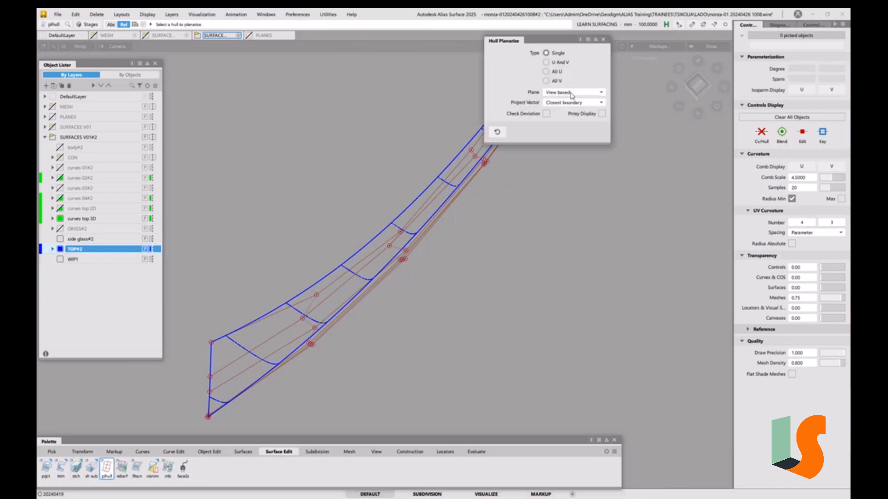
{"action": "left_click", "coordinate": [315, 304]}
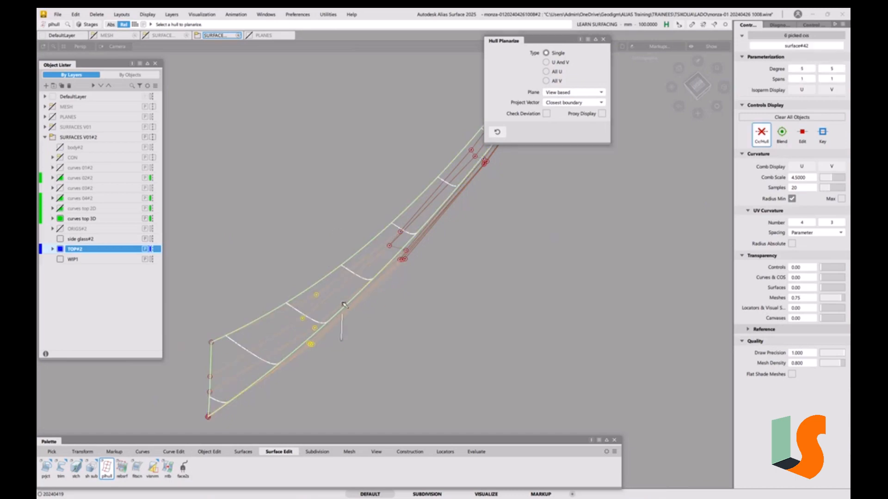
{"action": "left_click", "coordinate": [322, 300]}
{"action": "left_click", "coordinate": [314, 303]}
{"action": "key", "text": "ctrl+z"}
Delete the Align construction history of surface#42 and deselect the surface
{"action": "left_click_drag", "start_coordinate": [345, 281], "coordinate": [328, 273], "text": "ctrl+shift"}
{"action": "left_click", "coordinate": [328, 274]}
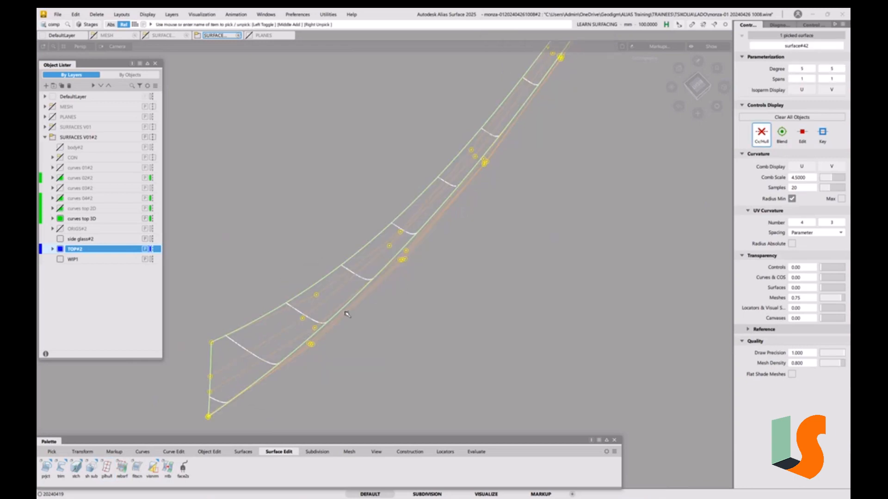
{"action": "left_click", "coordinate": [345, 312]}
{"action": "left_click", "coordinate": [425, 295]}
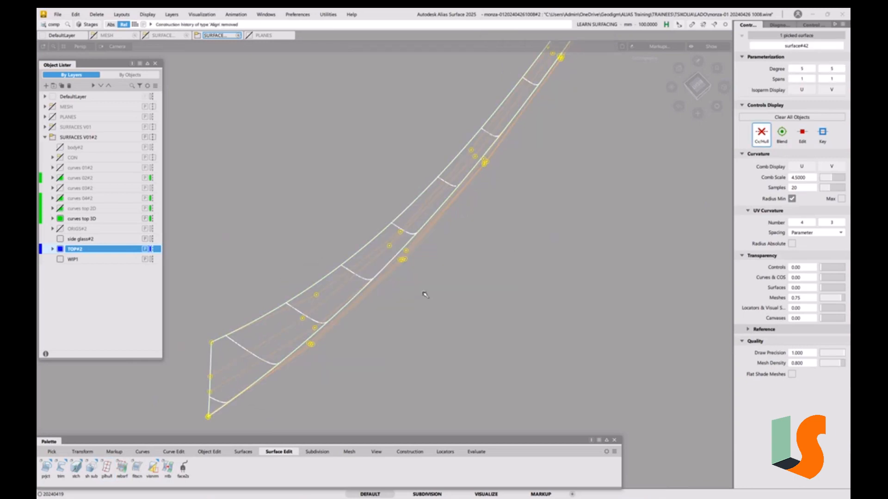
{"action": "left_click", "coordinate": [393, 303]}
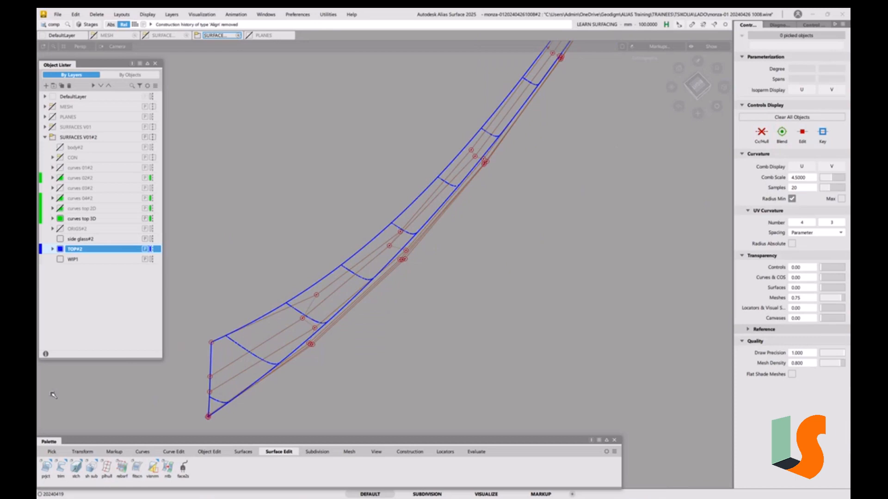
Planarize the interior cross hulls of surface#42 one by one with Hull Planarize, using Single type, View based plane and Closest boundary project vector
{"action": "double_click", "coordinate": [108, 468]}
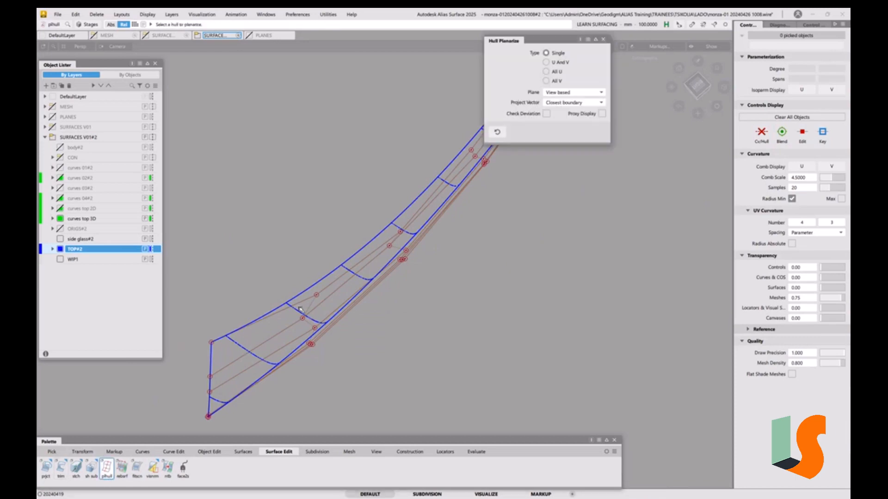
{"action": "left_click", "coordinate": [313, 306]}
{"action": "left_click_drag", "start_coordinate": [314, 306], "coordinate": [339, 436], "text": "alt+shift"}
{"action": "left_click", "coordinate": [312, 419]}
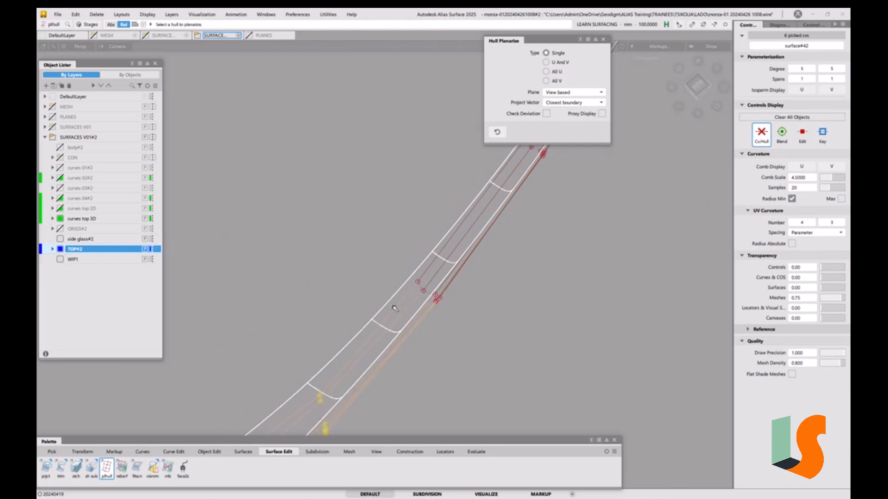
{"action": "left_click", "coordinate": [420, 287]}
{"action": "right_click_drag", "start_coordinate": [438, 243], "coordinate": [437, 293], "text": "alt+shift"}
{"action": "middle_click_drag", "start_coordinate": [479, 252], "coordinate": [439, 297], "text": "alt+shift"}
{"action": "scroll", "coordinate": [413, 306], "scroll_direction": "up", "scroll_amount": 5}
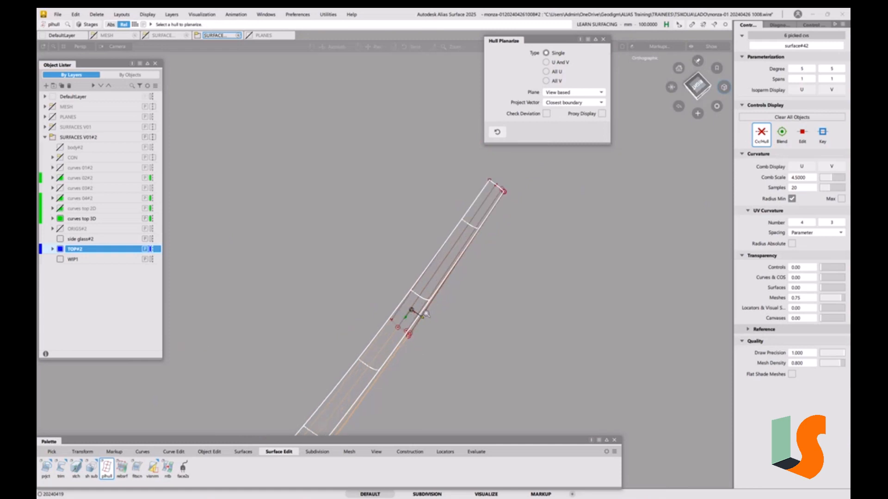
{"action": "scroll", "coordinate": [412, 307], "scroll_direction": "down", "scroll_amount": 8}
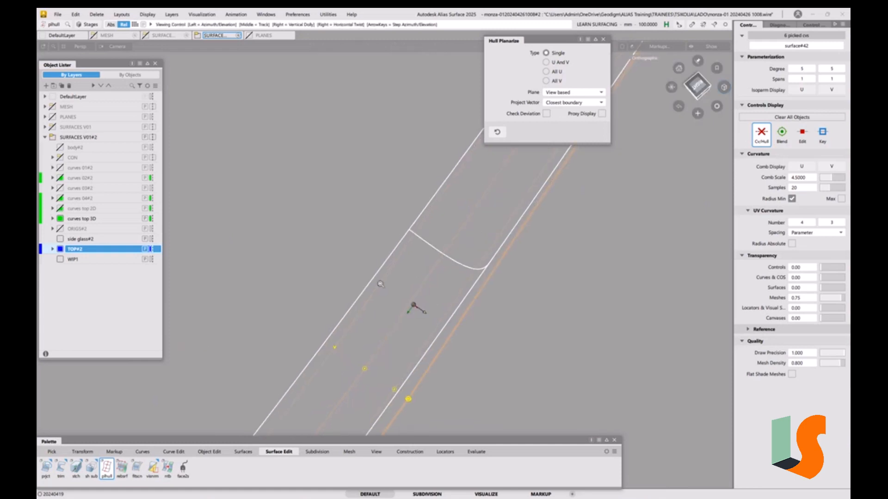
{"action": "left_click", "coordinate": [391, 378]}
Redisplay the hidden geometry around surface#42
{"action": "left_click_drag", "start_coordinate": [390, 378], "coordinate": [499, 310], "text": "alt+shift"}
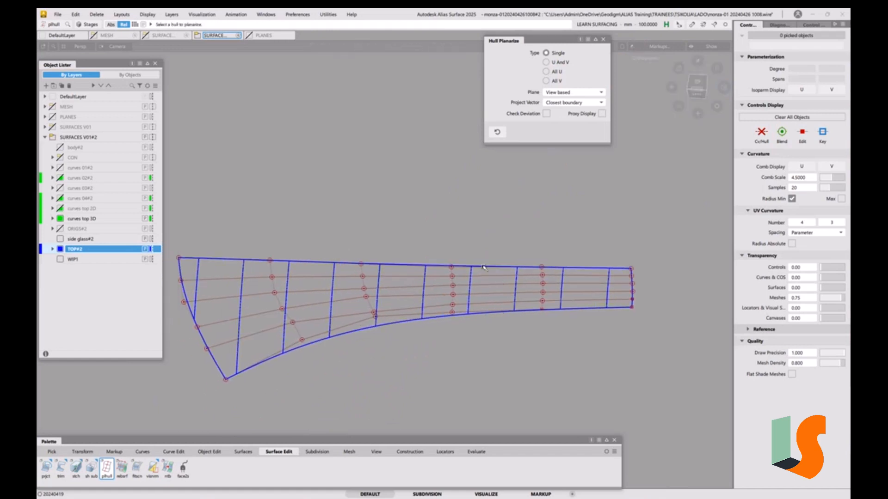
{"action": "scroll", "coordinate": [491, 273], "scroll_direction": "up", "scroll_amount": 5}
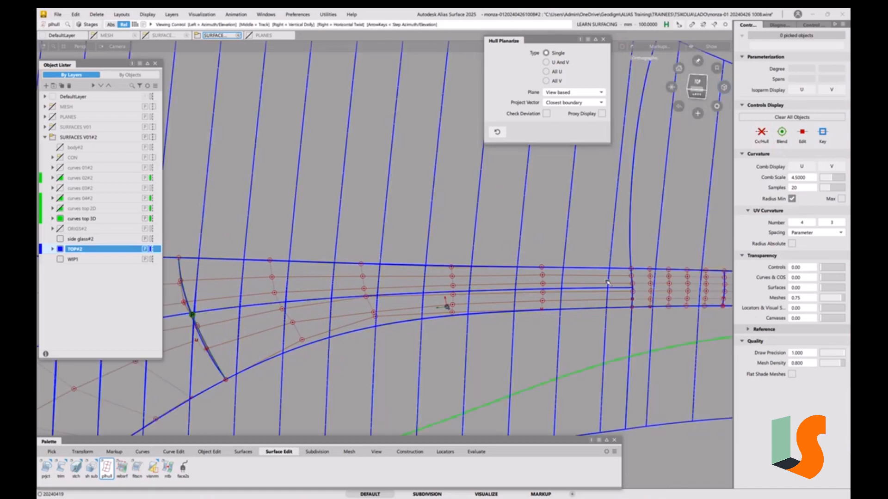
{"action": "scroll", "coordinate": [490, 292], "scroll_direction": "up", "scroll_amount": 1}
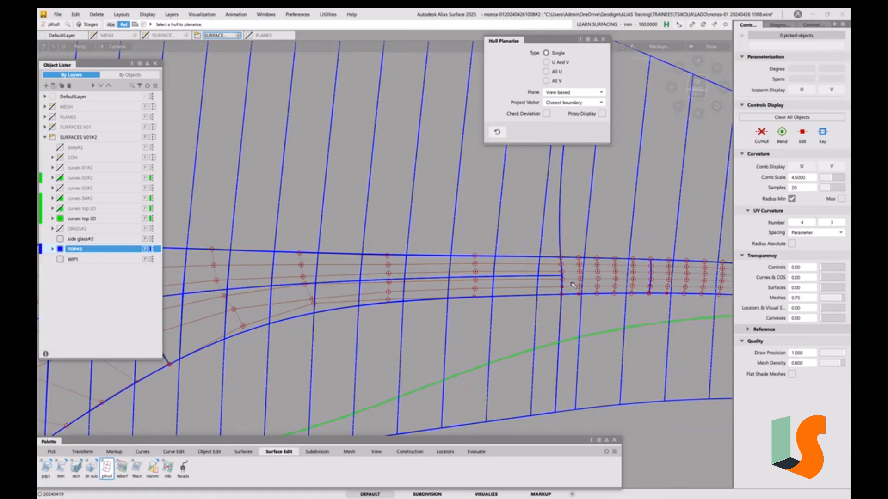
Align surface#42's narrow end edge to the adjoining surface with G2 continuity, Edge alignment, Explicit Control on and Blending off
{"action": "left_click", "coordinate": [208, 452]}
{"action": "double_click", "coordinate": [122, 468]}
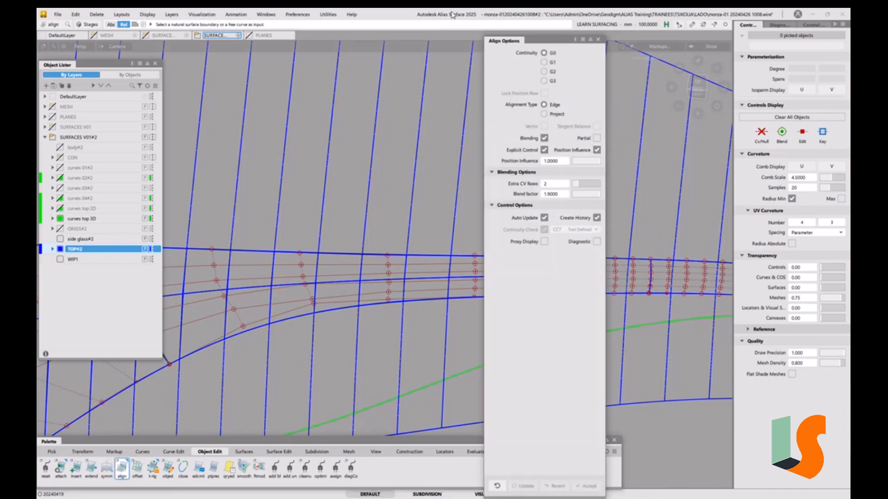
{"action": "left_click", "coordinate": [545, 138]}
{"action": "left_click_drag", "start_coordinate": [457, 199], "coordinate": [396, 265], "text": "alt+shift"}
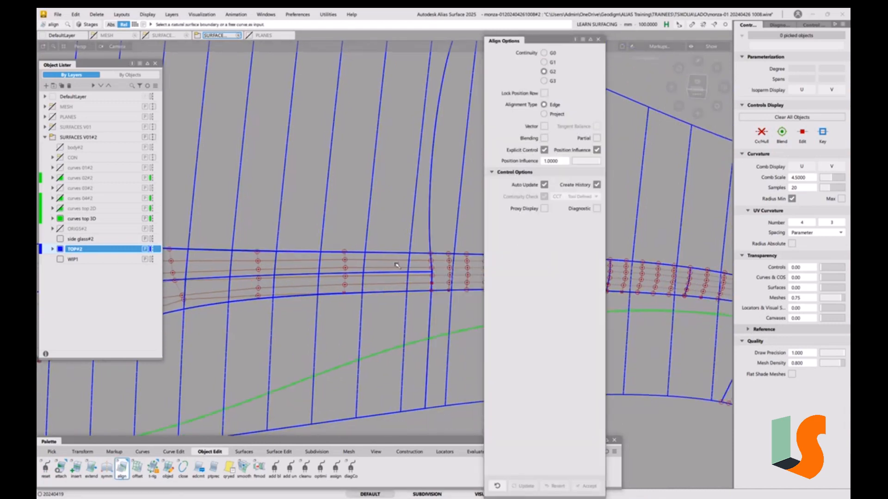
{"action": "left_click", "coordinate": [431, 265]}
{"action": "left_click", "coordinate": [442, 264]}
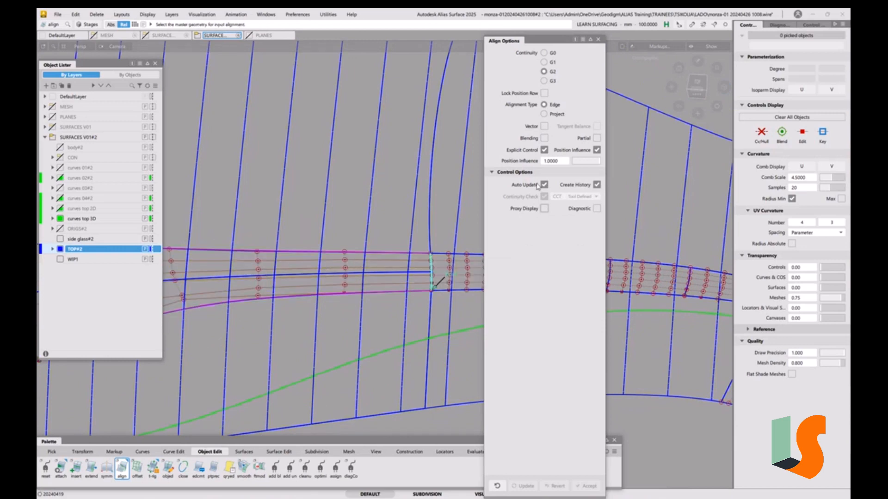
{"action": "left_click", "coordinate": [433, 267]}
{"action": "left_click", "coordinate": [449, 273]}
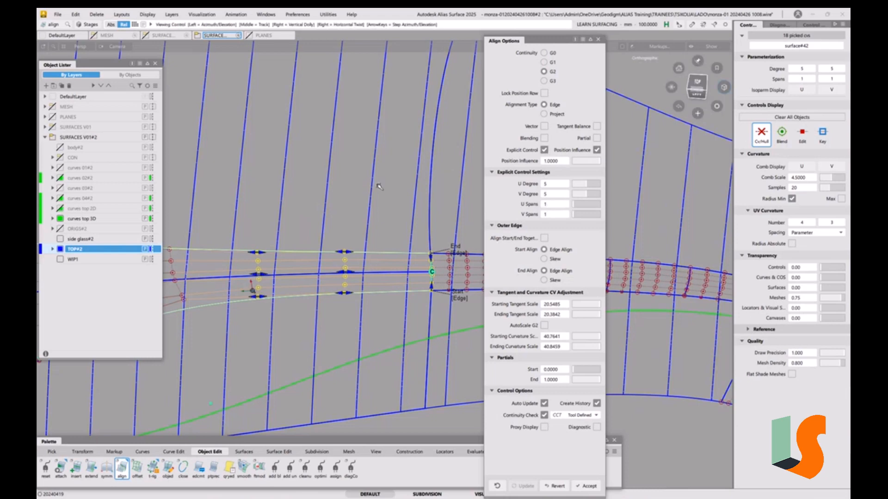
{"action": "right_click_drag", "start_coordinate": [379, 185], "coordinate": [378, 191], "text": "alt+shift"}
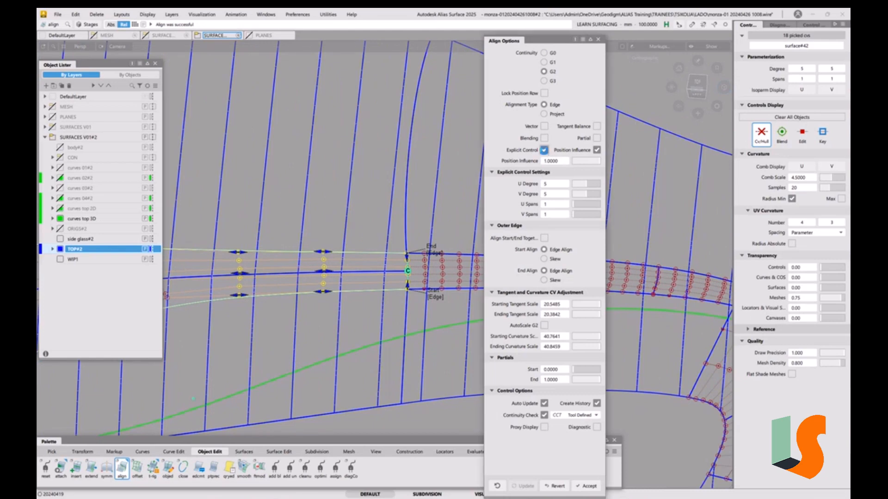
{"action": "left_click", "coordinate": [544, 149]}
{"action": "left_click", "coordinate": [544, 150]}
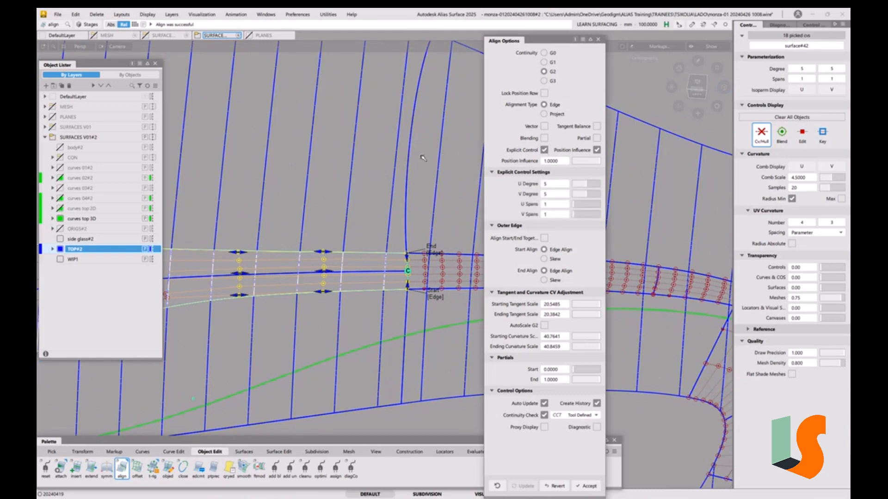
Close the Align options and examine the CV flow of surface#42 between its two adjoining surfaces
{"action": "right_click_drag", "start_coordinate": [420, 156], "coordinate": [249, 179], "text": "alt+shift"}
{"action": "middle_click_drag", "start_coordinate": [249, 179], "coordinate": [367, 162], "text": "alt+shift"}
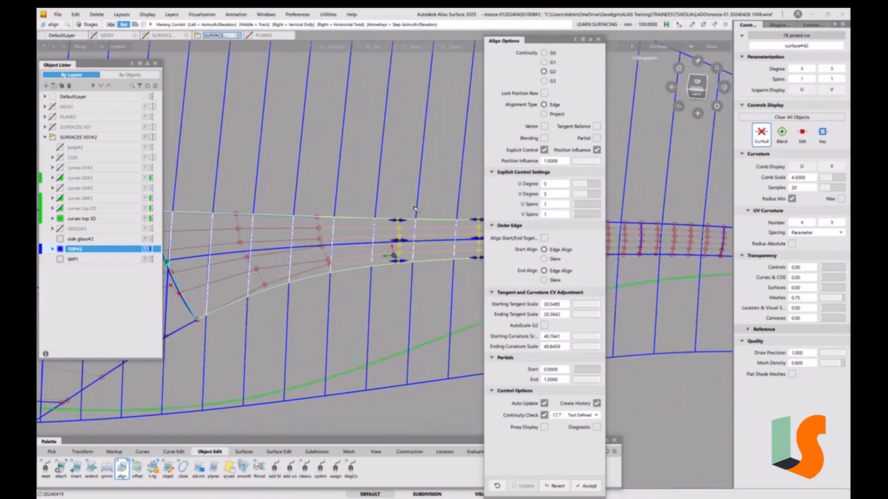
{"action": "middle_click_drag", "start_coordinate": [339, 199], "coordinate": [402, 187], "text": "alt+shift"}
{"action": "left_click", "coordinate": [598, 39]}
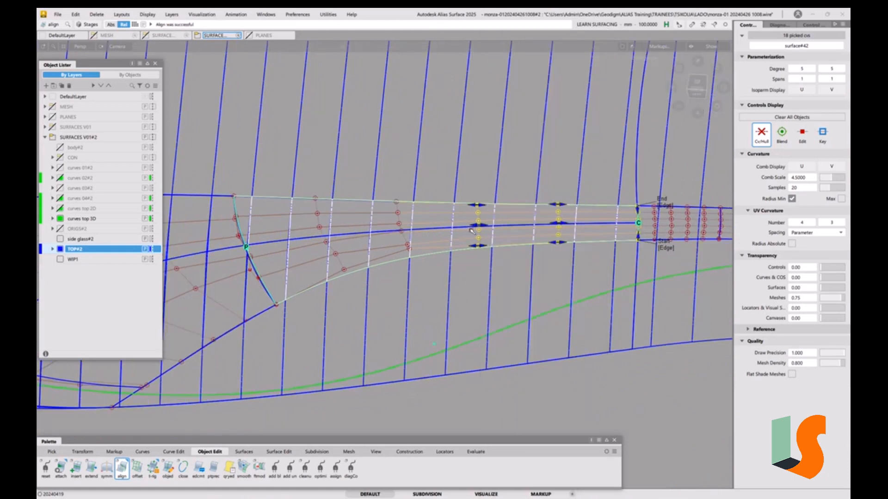
{"action": "middle_click_drag", "start_coordinate": [366, 225], "coordinate": [376, 223], "text": "alt+shift"}
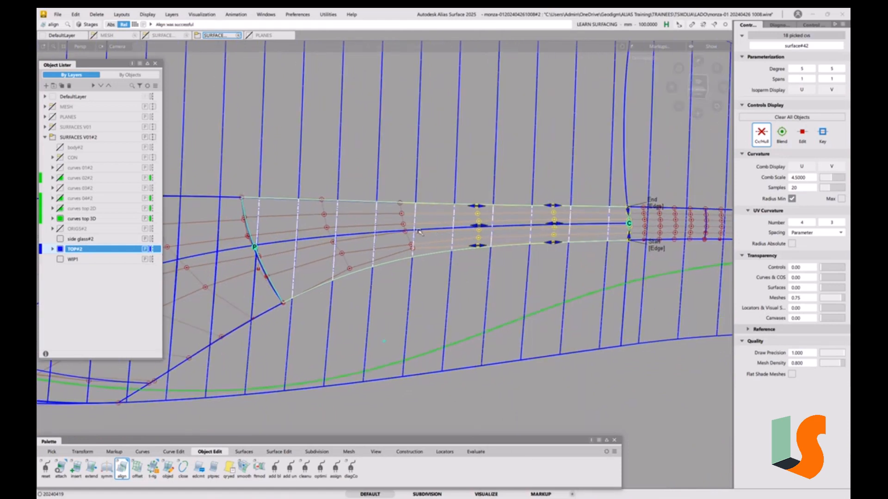
{"action": "right_click_drag", "start_coordinate": [420, 232], "coordinate": [414, 252], "text": "alt+shift"}
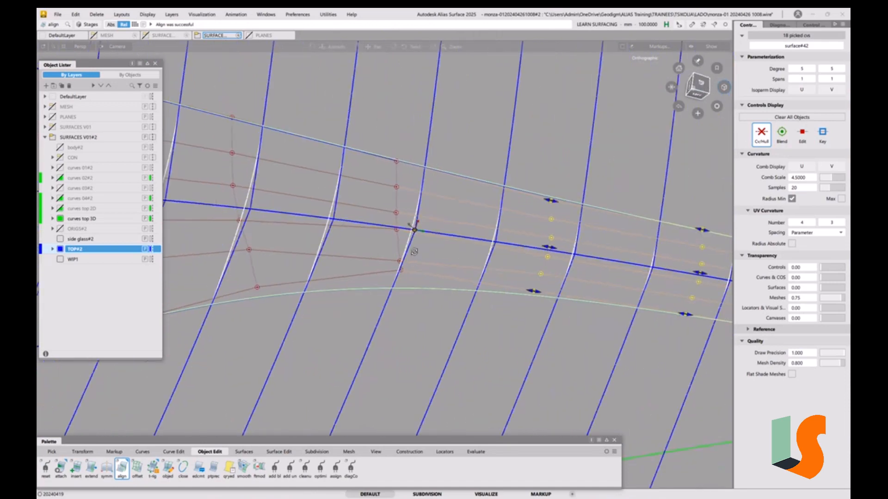
{"action": "left_click_drag", "start_coordinate": [415, 252], "coordinate": [422, 239], "text": "alt+shift"}
{"action": "left_click_drag", "start_coordinate": [364, 245], "coordinate": [411, 264], "text": "alt+shift"}
{"action": "middle_click_drag", "start_coordinate": [410, 263], "coordinate": [432, 269], "text": "alt+shift"}
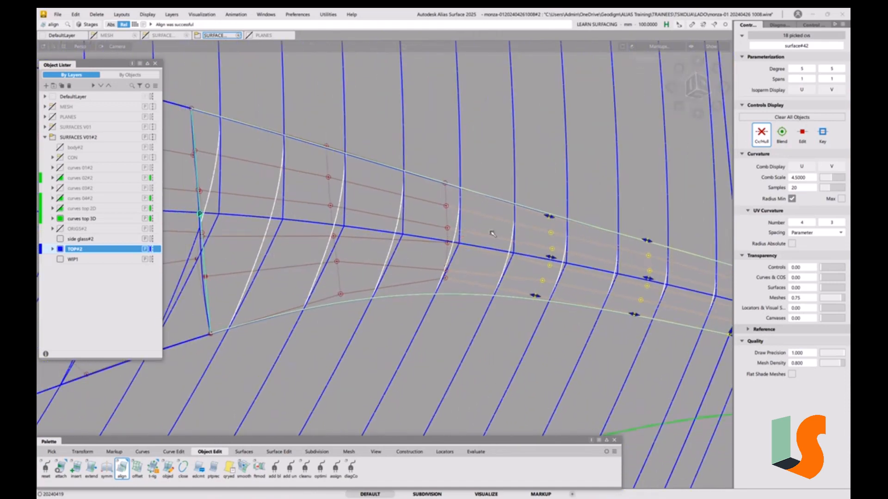
{"action": "left_click_drag", "start_coordinate": [482, 258], "coordinate": [393, 307], "text": "alt+shift"}
Isolate surface#42 again and check its cross hulls edge-on for planarity
{"action": "left_click", "coordinate": [374, 262]}
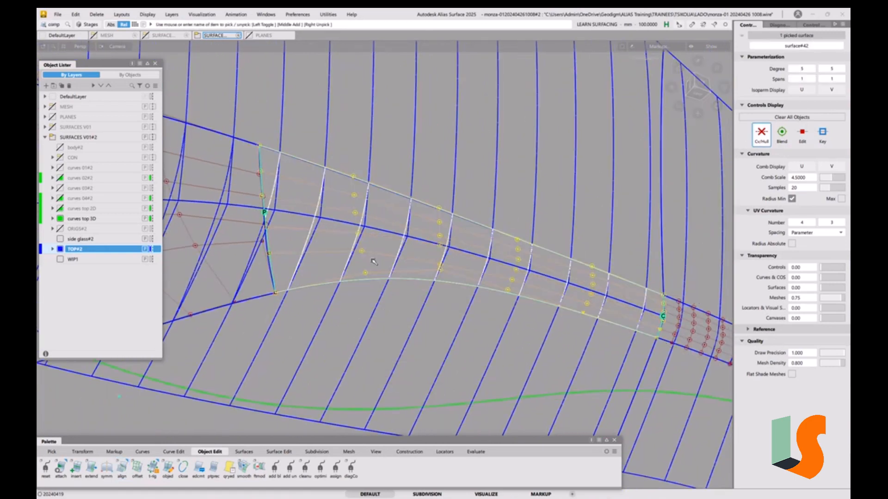
{"action": "key", "text": "alt+h"}
{"action": "left_click_drag", "start_coordinate": [375, 261], "coordinate": [341, 221], "text": "alt+shift"}
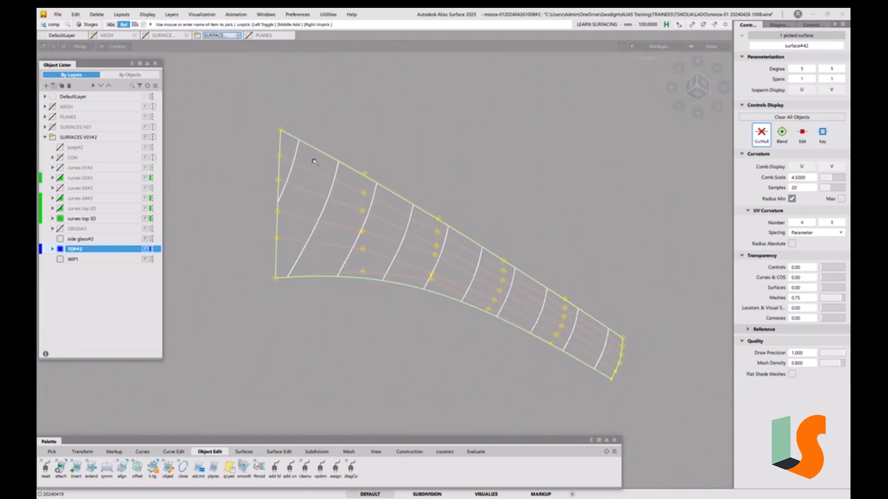
{"action": "left_click_drag", "start_coordinate": [289, 158], "coordinate": [293, 158], "text": "alt+shift"}
{"action": "left_click", "coordinate": [292, 158], "text": "alt+shift"}
{"action": "left_click", "coordinate": [291, 183], "text": "alt+shift"}
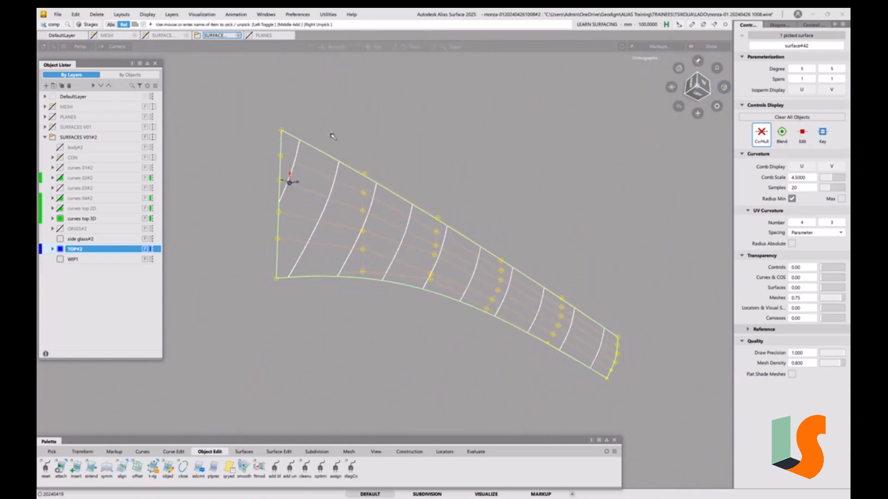
{"action": "left_click_drag", "start_coordinate": [334, 113], "coordinate": [331, 328], "text": "alt+shift"}
{"action": "left_click_drag", "start_coordinate": [339, 201], "coordinate": [379, 280], "text": "alt+shift"}
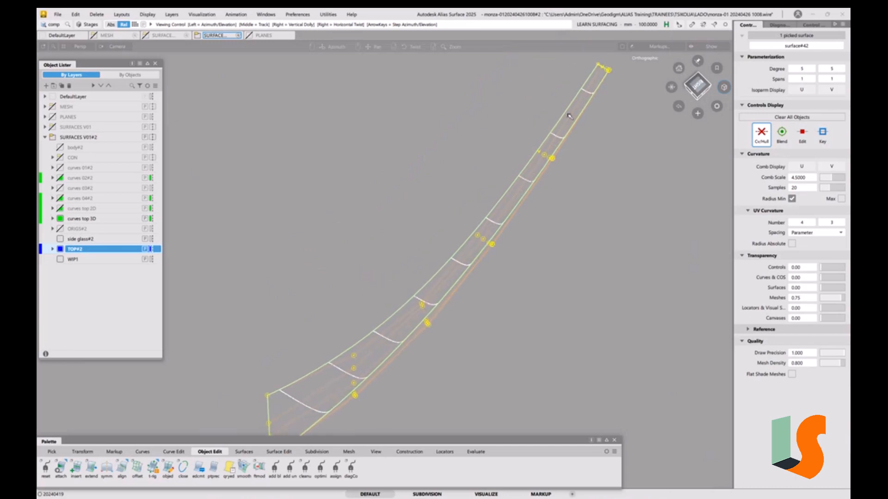
{"action": "right_click_drag", "start_coordinate": [495, 182], "coordinate": [283, 404], "text": "alt+shift"}
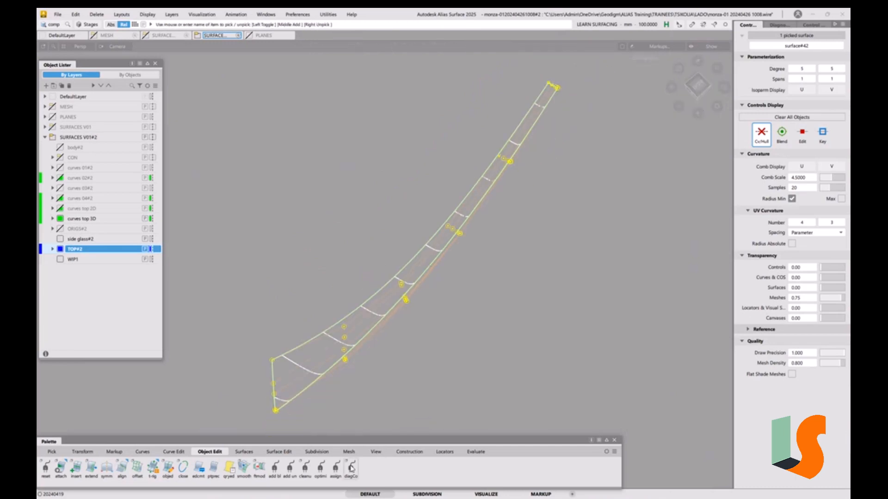
Create a View-type reference plane beside the middle of surface#42 and set it as the construction plane
{"action": "left_click", "coordinate": [409, 452]}
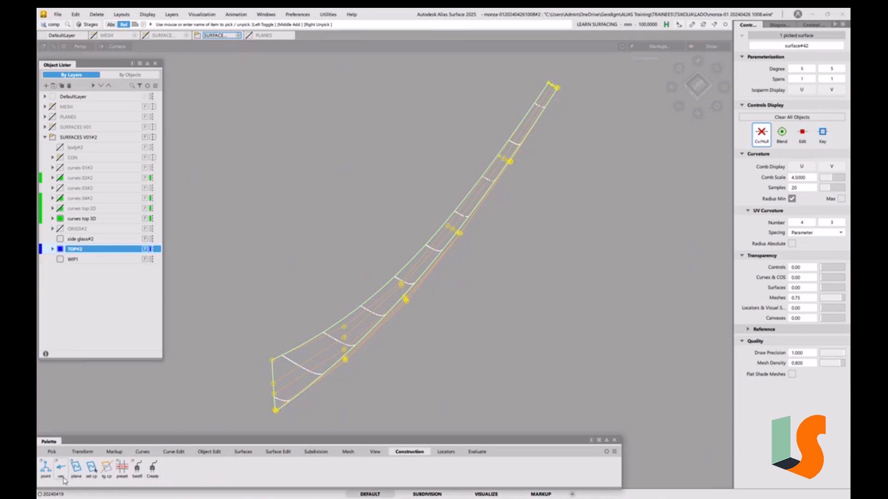
{"action": "double_click", "coordinate": [76, 467]}
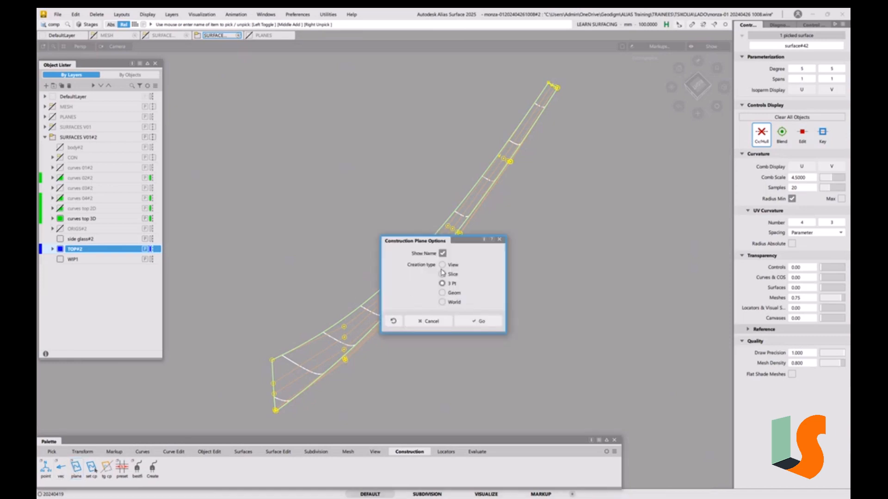
{"action": "left_click", "coordinate": [458, 321]}
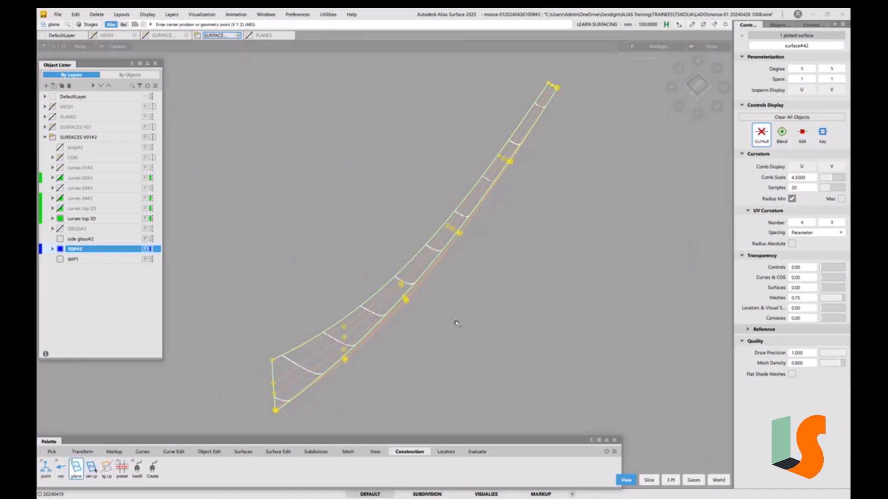
{"action": "left_click", "coordinate": [387, 285]}
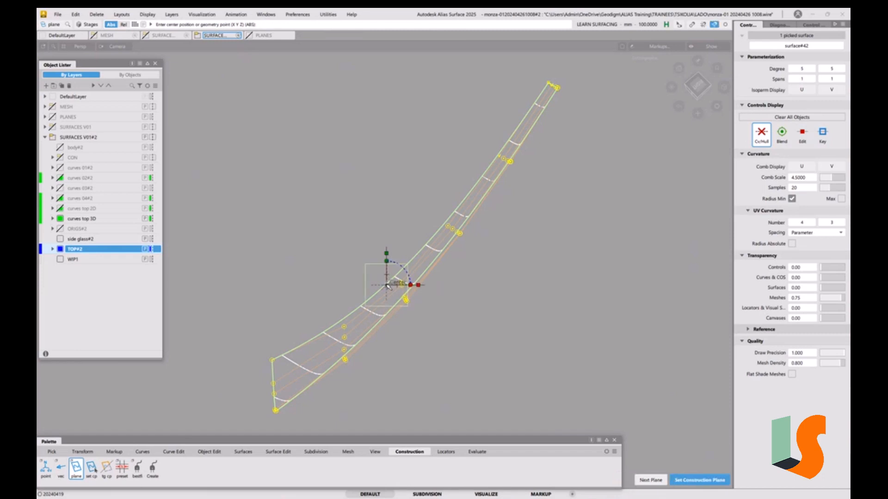
{"action": "left_click", "coordinate": [446, 320]}
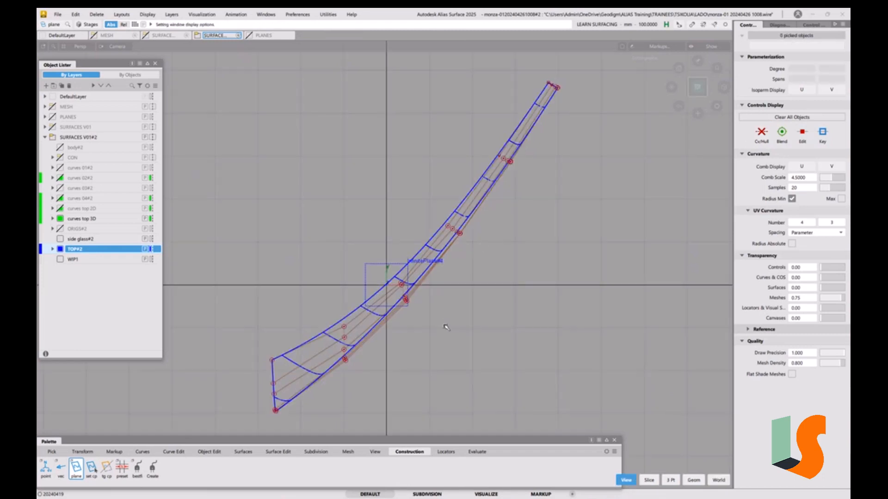
Examine surface#42 and its cross hulls in the construction plane's left, bottom and oblique views
{"action": "left_click", "coordinate": [699, 91]}
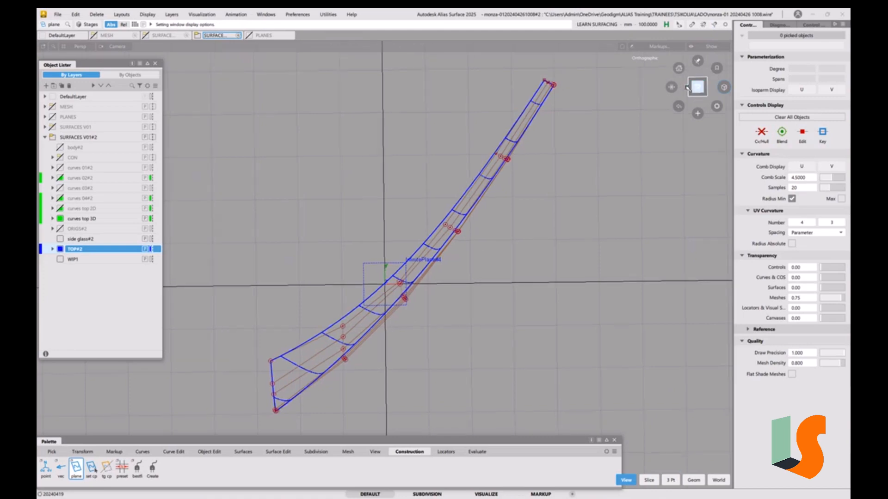
{"action": "left_click", "coordinate": [710, 87]}
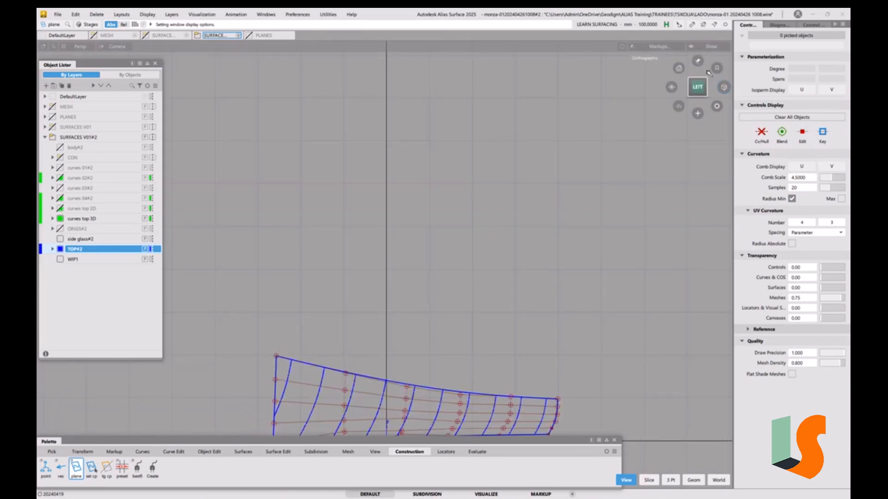
{"action": "middle_click_drag", "start_coordinate": [404, 411], "coordinate": [412, 231], "text": "alt+shift"}
{"action": "left_click_drag", "start_coordinate": [412, 231], "coordinate": [377, 220], "text": "alt+shift"}
{"action": "middle_click_drag", "start_coordinate": [434, 259], "coordinate": [360, 310], "text": "alt+shift"}
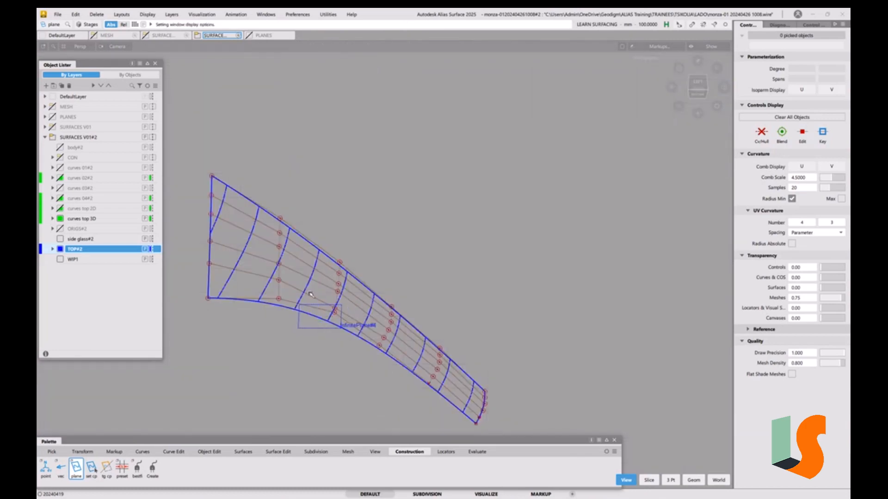
{"action": "right_click_drag", "start_coordinate": [310, 295], "coordinate": [443, 359], "text": "alt+shift"}
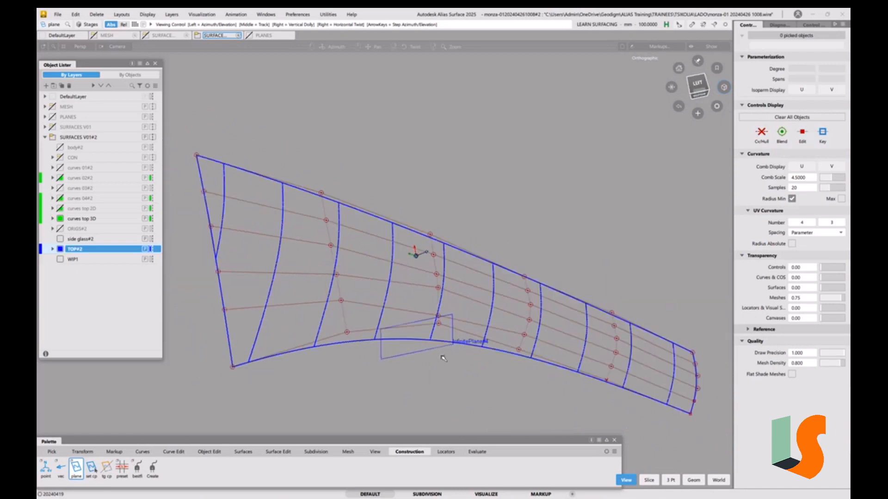
{"action": "left_click_drag", "start_coordinate": [443, 358], "coordinate": [323, 264], "text": "alt+shift"}
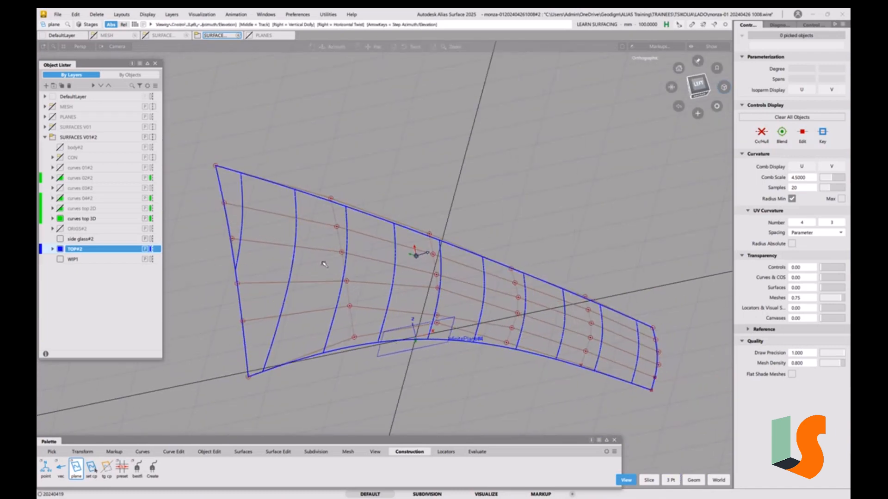
{"action": "left_click_drag", "start_coordinate": [430, 326], "coordinate": [442, 322], "text": "alt+shift"}
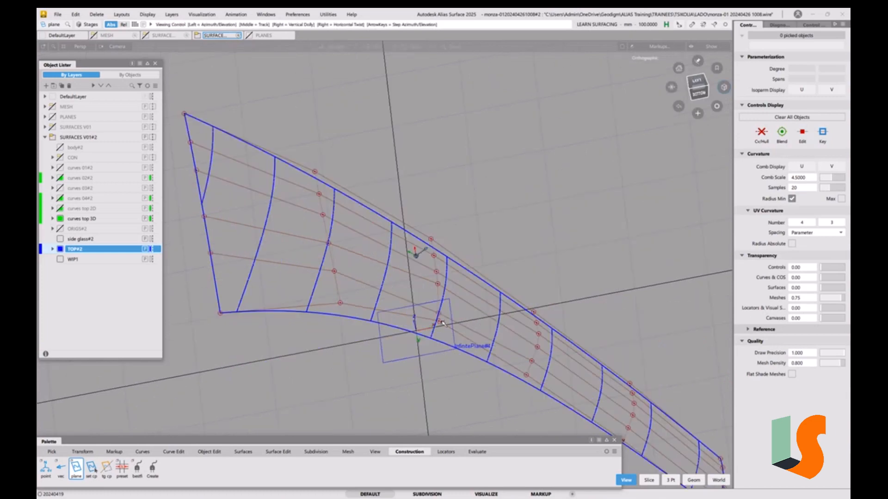
{"action": "left_click", "coordinate": [699, 93]}
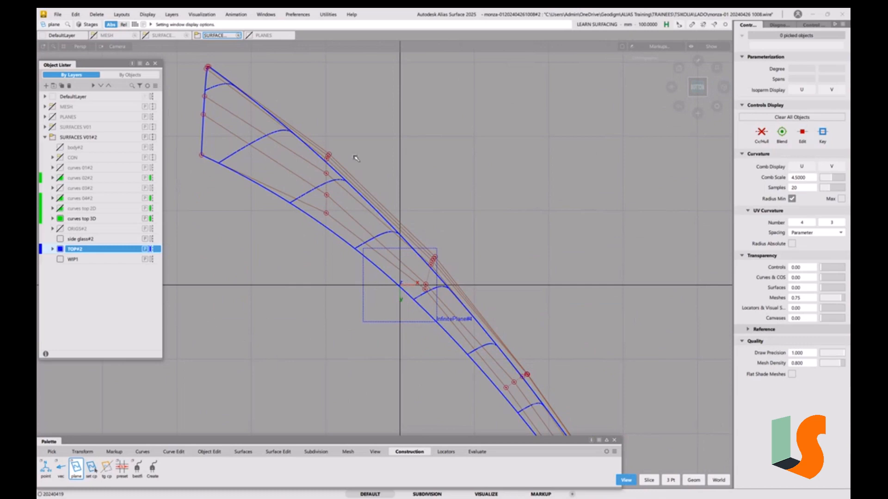
{"action": "left_click_drag", "start_coordinate": [389, 204], "coordinate": [617, 162], "text": "alt+shift"}
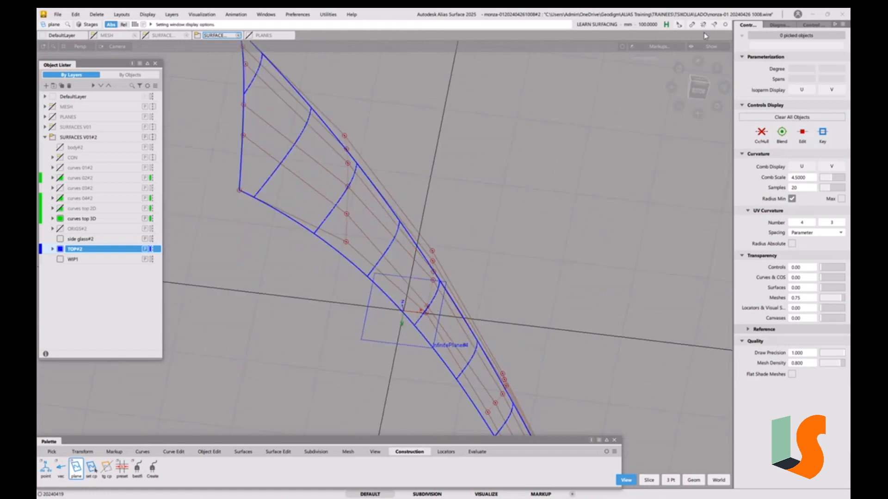
{"action": "left_click", "coordinate": [700, 90]}
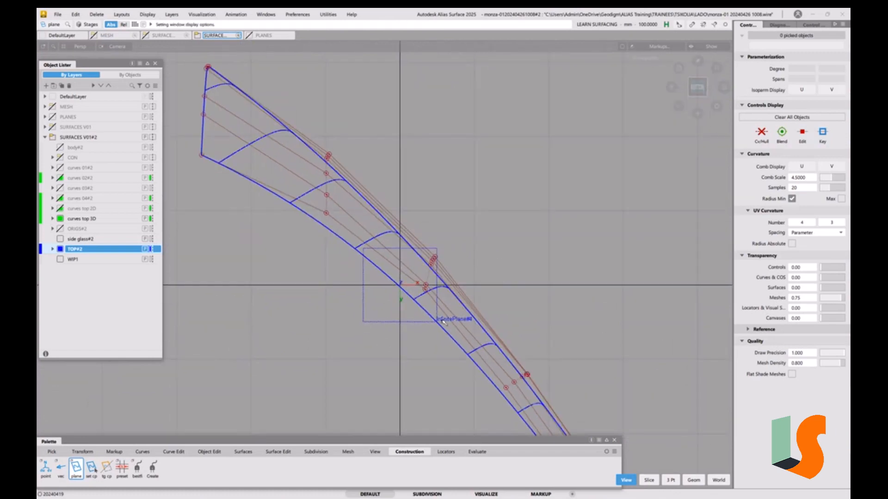
{"action": "right_click_drag", "start_coordinate": [449, 289], "coordinate": [397, 198], "text": "alt+shift"}
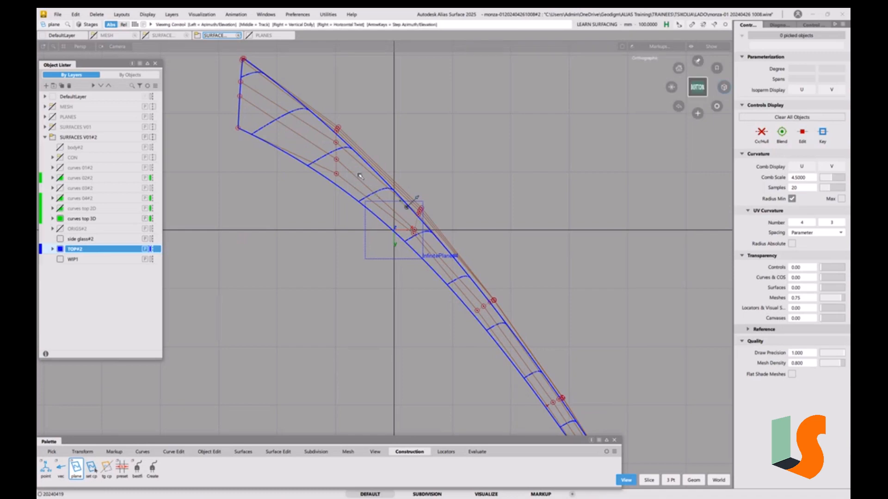
{"action": "left_click_drag", "start_coordinate": [403, 219], "coordinate": [388, 250], "text": "alt+shift"}
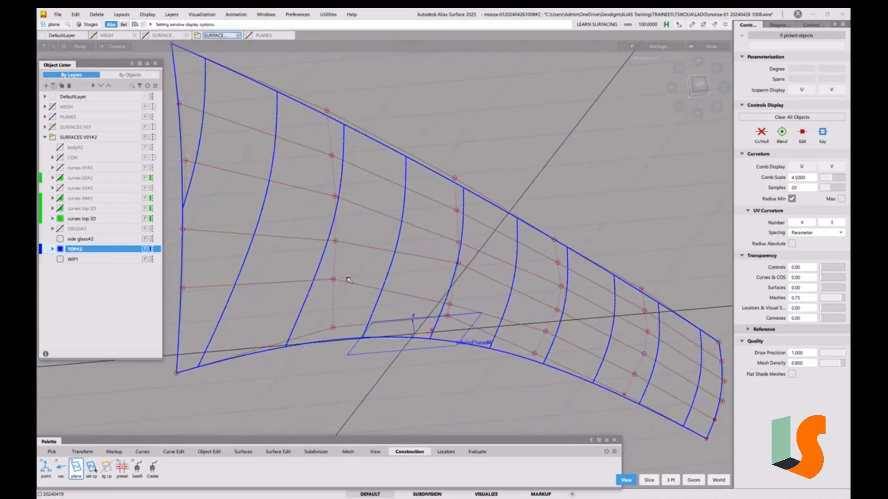
{"action": "left_click_drag", "start_coordinate": [356, 289], "coordinate": [380, 301], "text": "alt+shift"}
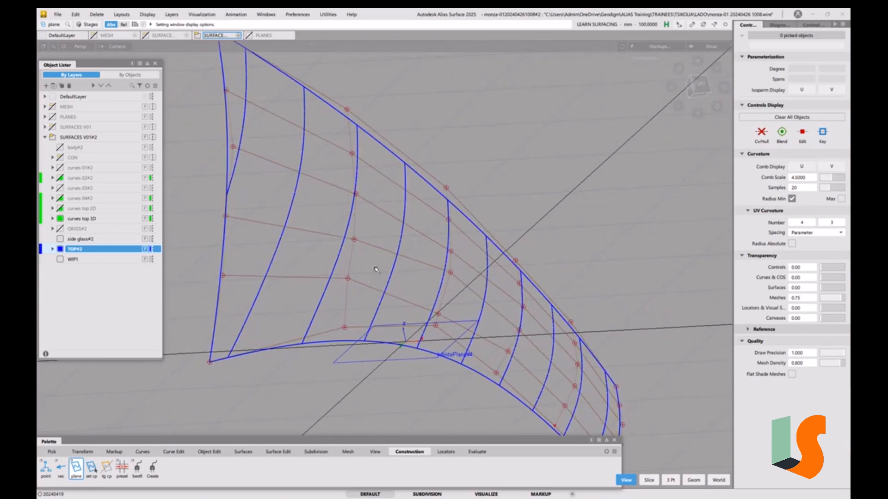
{"action": "left_click_drag", "start_coordinate": [376, 270], "coordinate": [367, 303], "text": "alt+shift"}
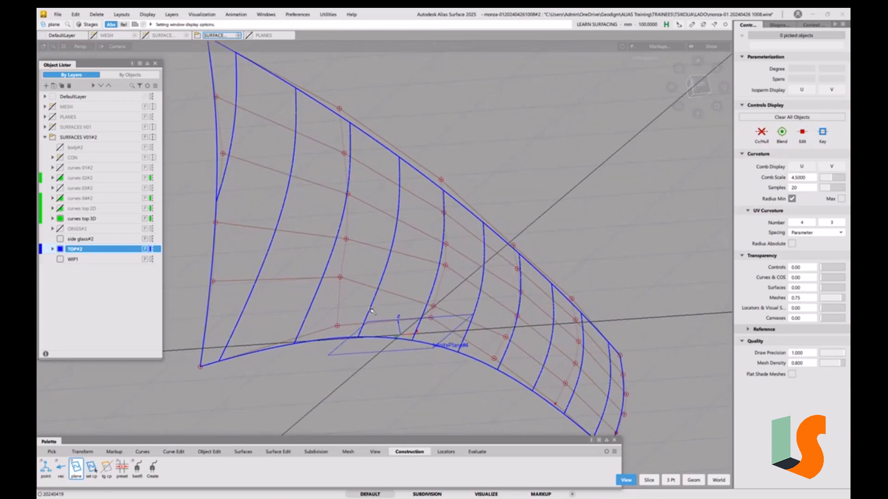
With Transform CV in Move mode, adjust the CV second from the lower edge on the cross hull next to surface#42's wide end
{"action": "left_click", "coordinate": [92, 468]}
{"action": "key", "text": "space"}
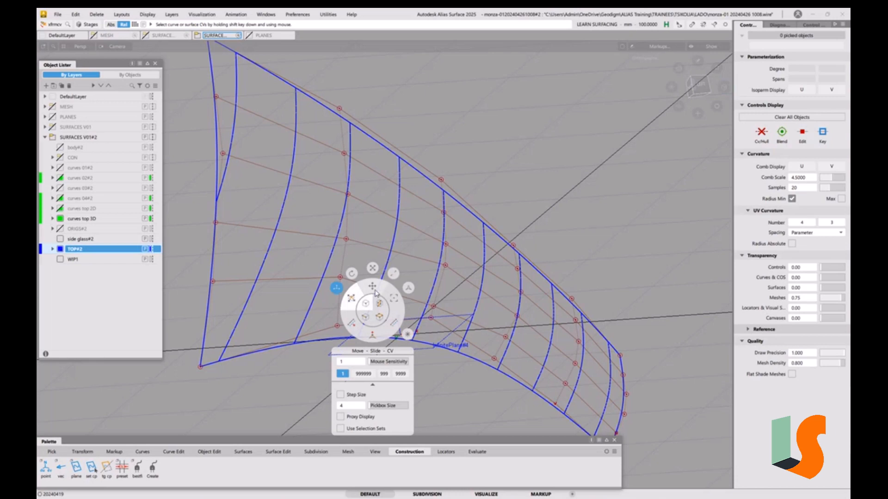
{"action": "left_click", "coordinate": [373, 297]}
{"action": "left_click", "coordinate": [339, 277], "text": "shift"}
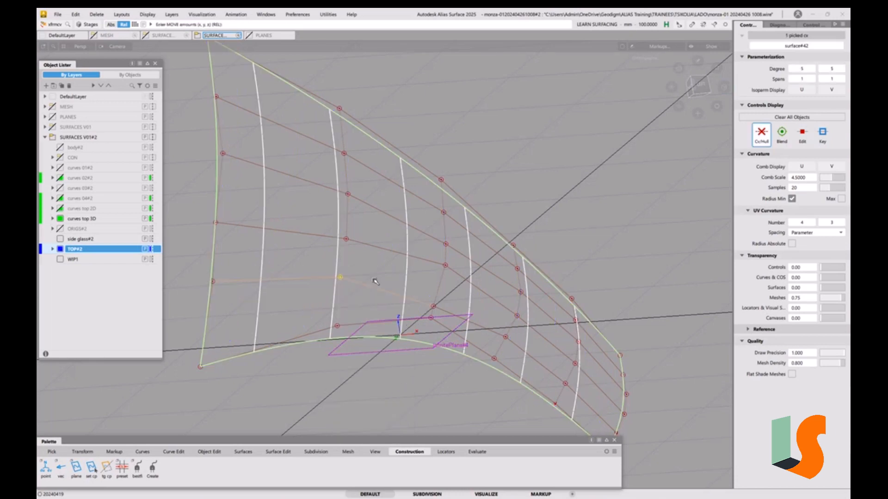
{"action": "right_click_drag", "start_coordinate": [511, 145], "coordinate": [513, 152]}
{"action": "left_click", "coordinate": [700, 95]}
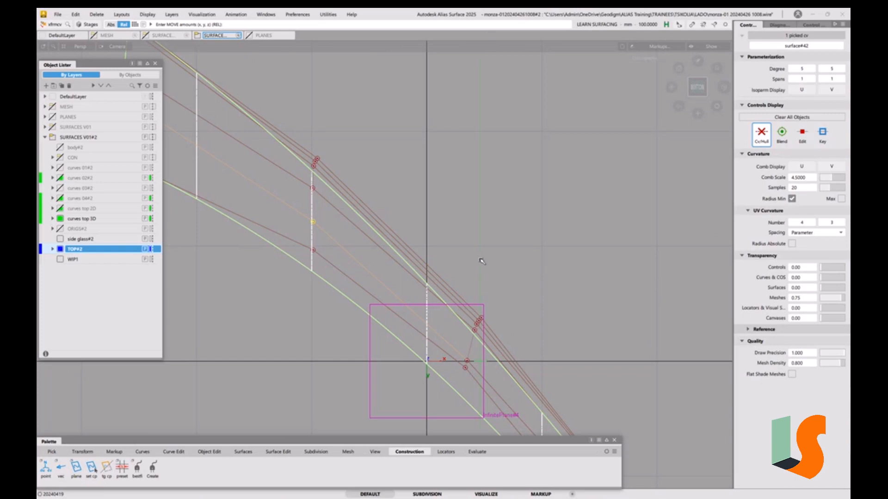
Raise the corresponding CV on the next cross hull along the construction plane's normal
{"action": "left_click_drag", "start_coordinate": [453, 258], "coordinate": [439, 320], "text": "alt+shift"}
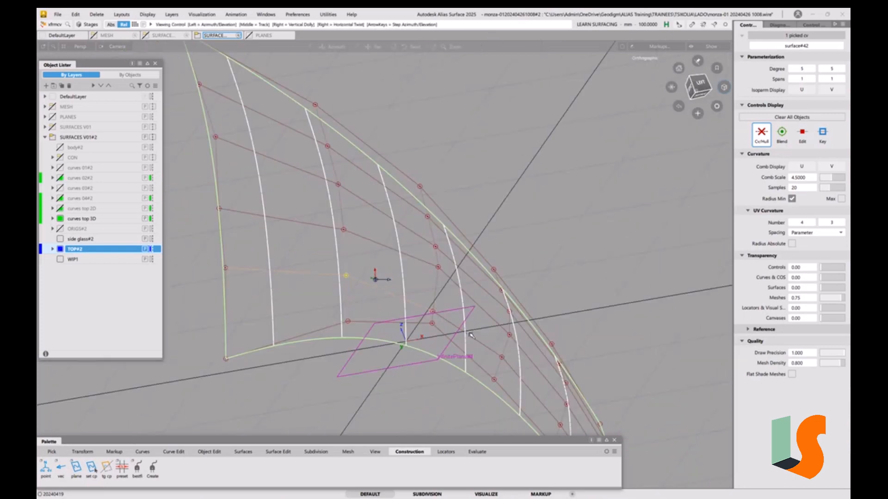
{"action": "left_click", "coordinate": [433, 313]}
{"action": "right_click_drag", "start_coordinate": [536, 277], "coordinate": [545, 248]}
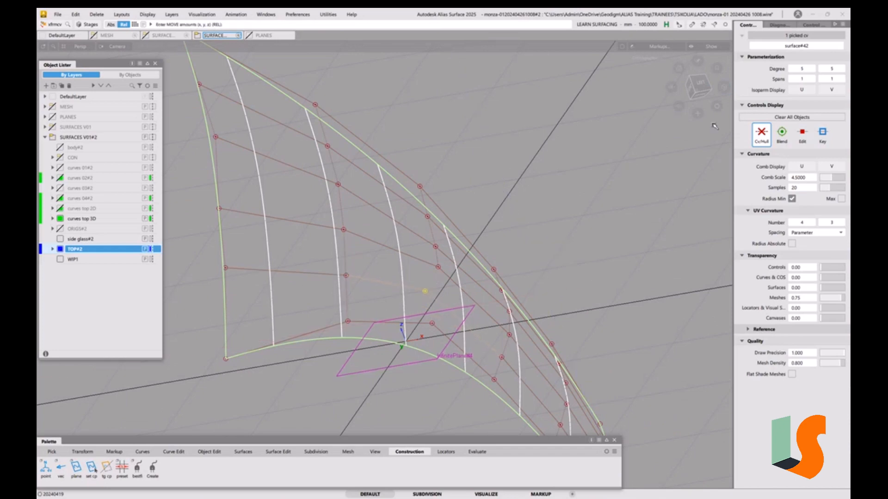
{"action": "left_click", "coordinate": [697, 94]}
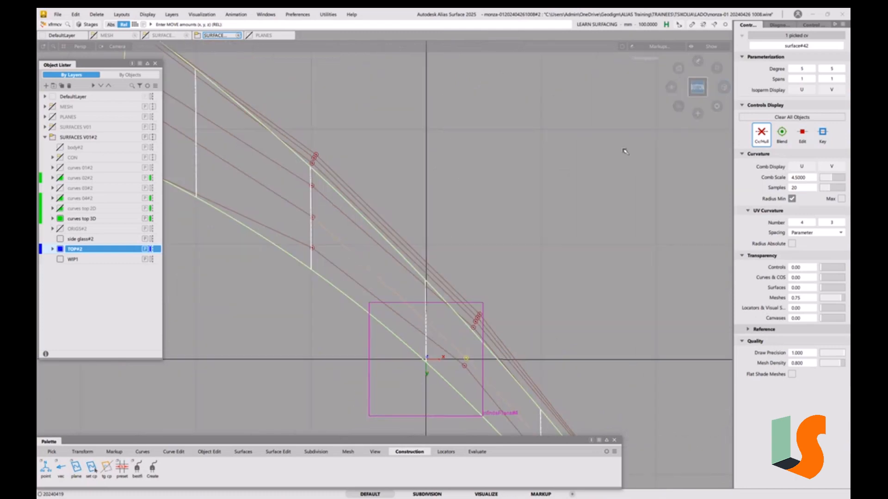
Move the picked CV within the construction plane in the bottom view, bringing it into line with the other CVs of its cross hull
{"action": "right_click_drag", "start_coordinate": [555, 301], "coordinate": [573, 283], "text": "alt+shift"}
{"action": "middle_click_drag", "start_coordinate": [574, 283], "coordinate": [563, 258], "text": "alt+shift"}
{"action": "right_click_drag", "start_coordinate": [563, 258], "coordinate": [574, 267], "text": "alt+shift"}
{"action": "middle_click_drag", "start_coordinate": [574, 267], "coordinate": [477, 203], "text": "alt+shift"}
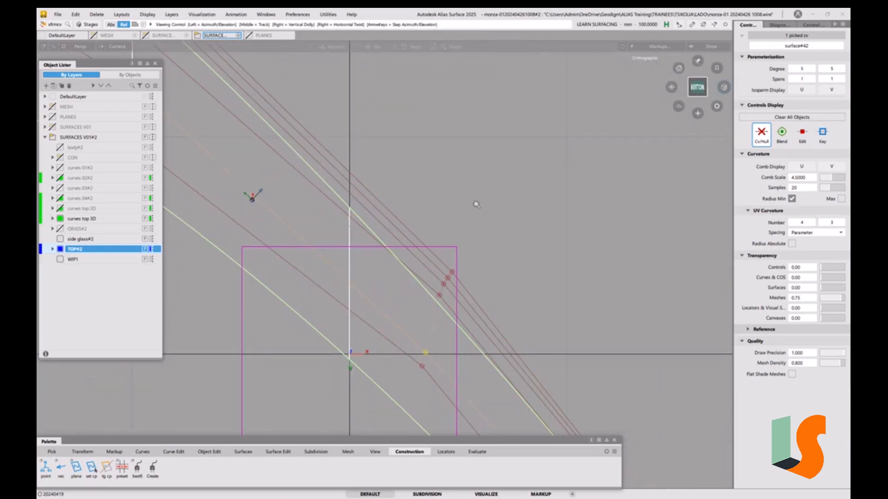
{"action": "middle_click_drag", "start_coordinate": [533, 255], "coordinate": [471, 192], "text": "alt+shift"}
{"action": "left_click_drag", "start_coordinate": [494, 224], "coordinate": [497, 216]}
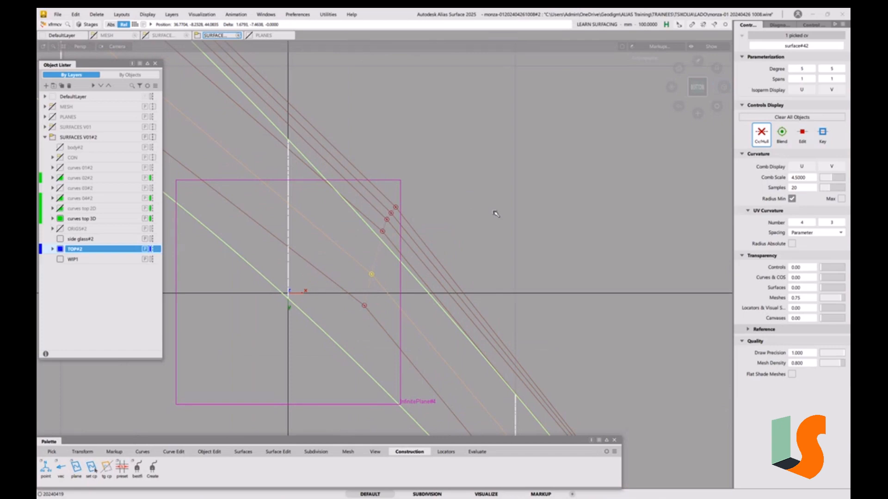
{"action": "left_click_drag", "start_coordinate": [496, 213], "coordinate": [367, 317]}
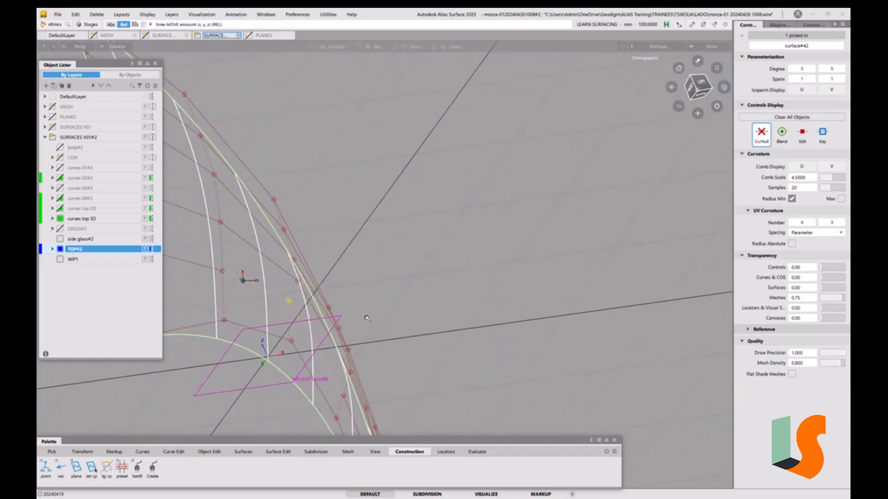
Fine-tune the picked CV's position against its neighbouring CVs, checking it in the oblique, left and front views
{"action": "left_click_drag", "start_coordinate": [350, 245], "coordinate": [318, 283], "text": "alt+shift"}
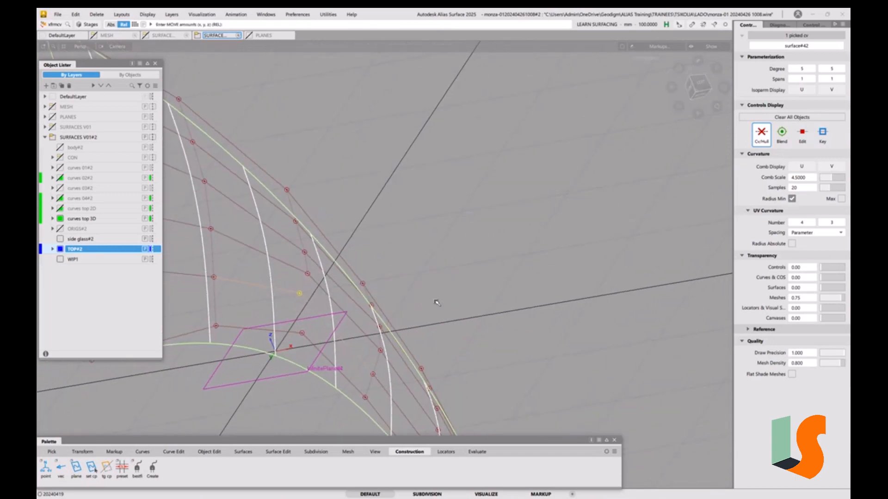
{"action": "mouse_move", "coordinate": [436, 301]}
{"action": "middle_mouse_down"}
{"action": "mouse_move", "coordinate": [421, 283]}
{"action": "mouse_move", "coordinate": [424, 290]}
{"action": "middle_mouse_up"}
{"action": "left_click_drag", "start_coordinate": [401, 277], "coordinate": [439, 302], "text": "alt+shift"}
{"action": "left_click", "coordinate": [698, 86]}
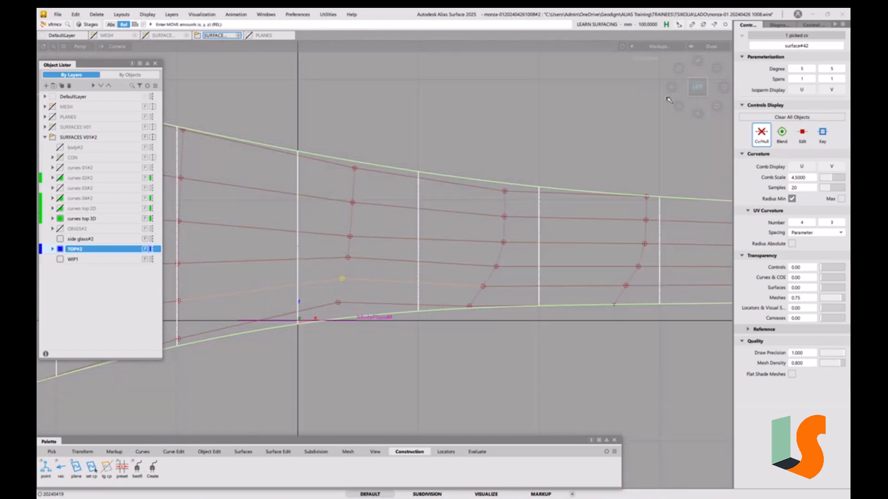
{"action": "left_click", "coordinate": [689, 86]}
{"action": "left_click_drag", "start_coordinate": [659, 110], "coordinate": [471, 254], "text": "alt+shift"}
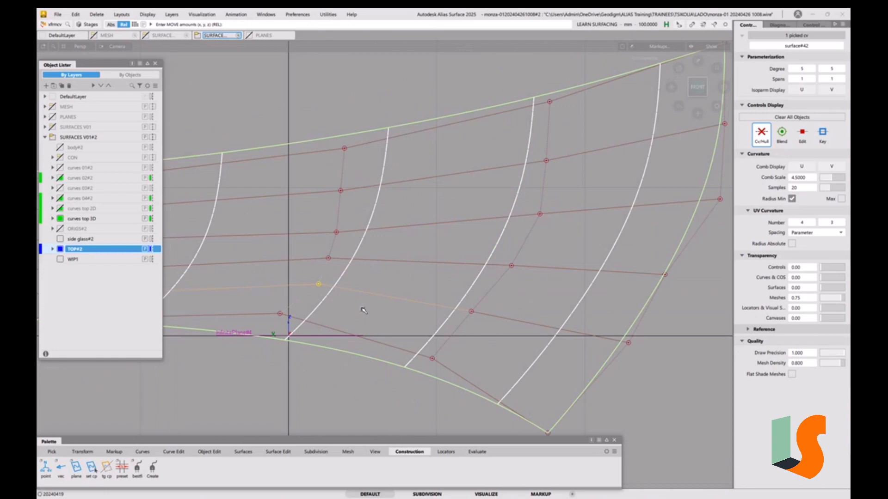
{"action": "left_click_drag", "start_coordinate": [367, 309], "coordinate": [363, 310]}
Slide the CV second from the lower edge on the cross hull beside the construction plane slightly along that hull for even spacing
{"action": "middle_click_drag", "start_coordinate": [372, 200], "coordinate": [542, 233], "text": "alt+shift"}
{"action": "right_click_drag", "start_coordinate": [542, 234], "coordinate": [488, 251], "text": "alt+shift"}
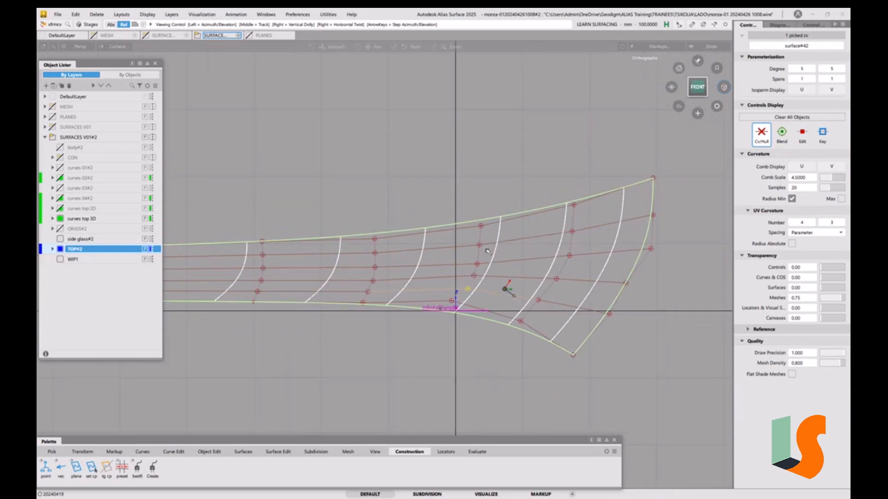
{"action": "middle_click_drag", "start_coordinate": [487, 251], "coordinate": [258, 273], "text": "alt+shift"}
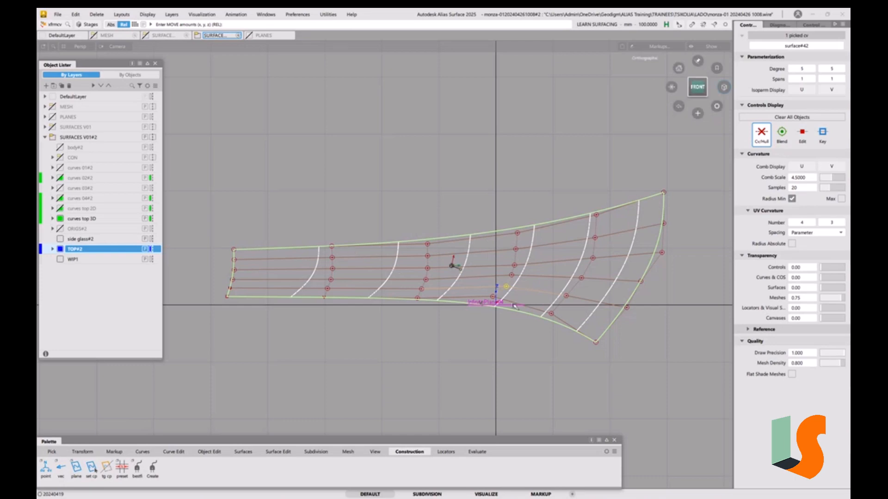
{"action": "right_click_drag", "start_coordinate": [452, 263], "coordinate": [502, 283], "text": "alt+shift"}
{"action": "middle_click_drag", "start_coordinate": [502, 283], "coordinate": [492, 283], "text": "alt+shift"}
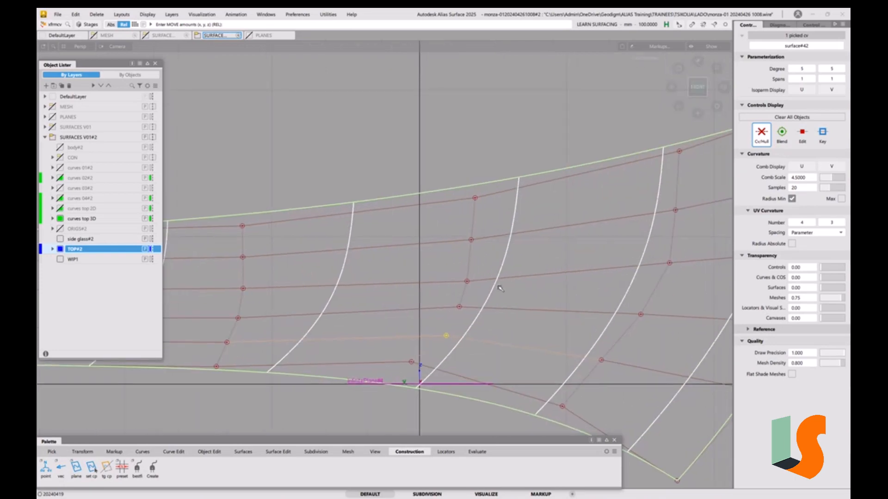
{"action": "left_click", "coordinate": [470, 282]}
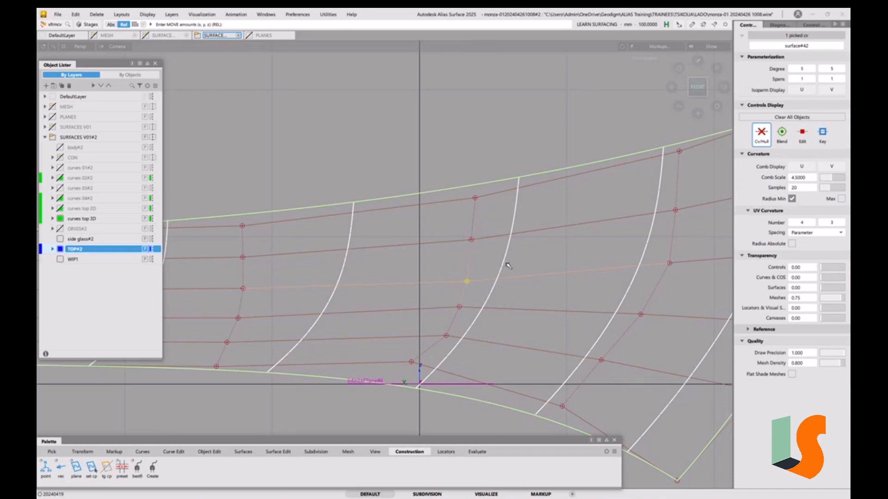
{"action": "left_click_drag", "start_coordinate": [508, 266], "coordinate": [469, 270], "text": "ctrl+shift"}
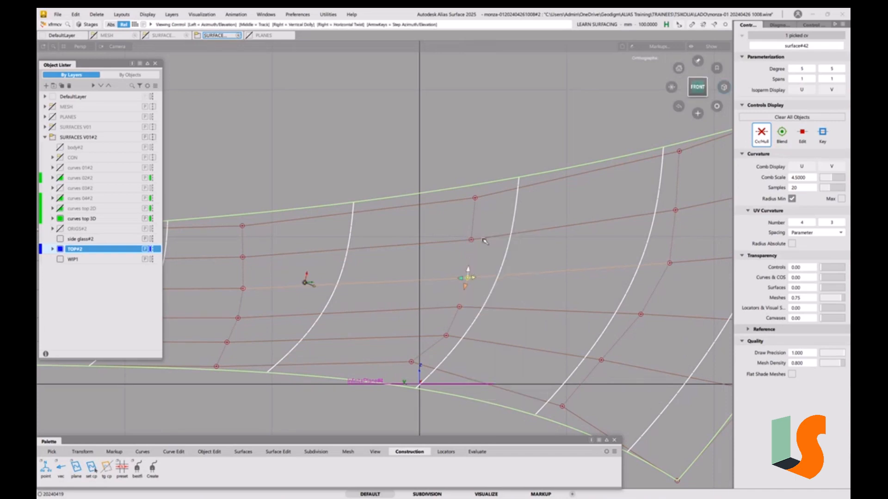
{"action": "right_click_drag", "start_coordinate": [307, 281], "coordinate": [481, 265], "text": "alt+shift"}
{"action": "middle_click_drag", "start_coordinate": [481, 265], "coordinate": [485, 244], "text": "alt+shift"}
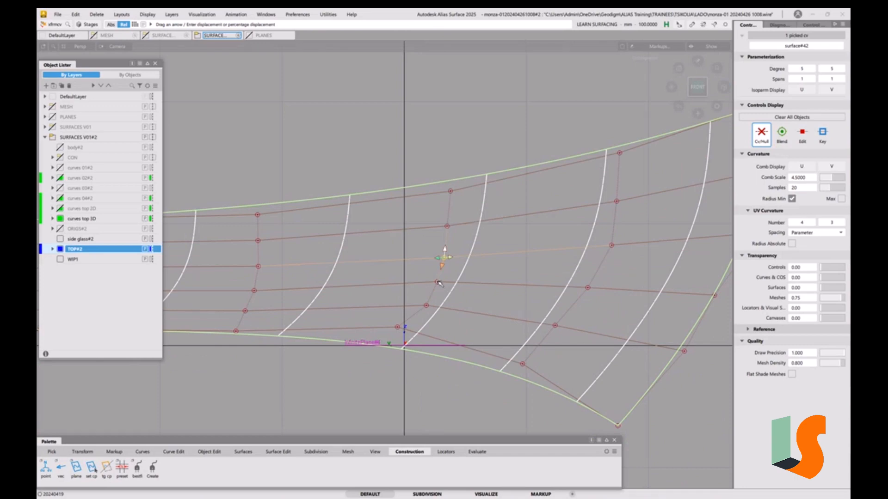
{"action": "left_click", "coordinate": [426, 305]}
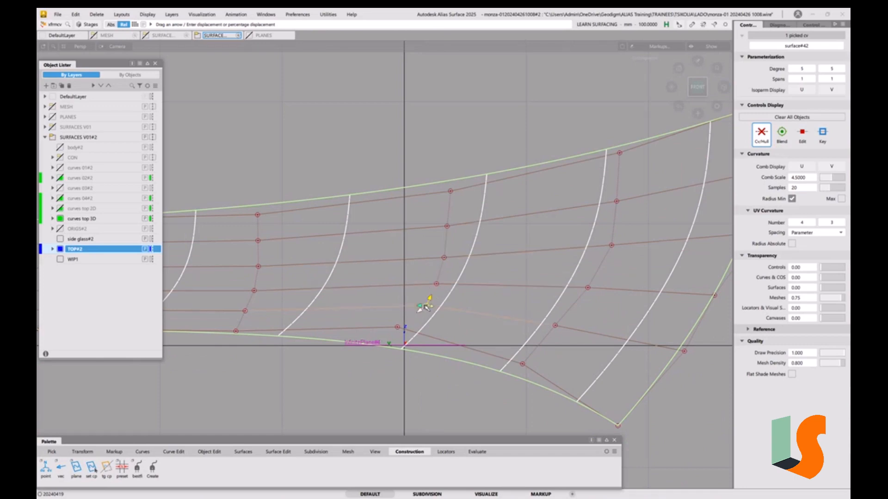
{"action": "left_click_drag", "start_coordinate": [420, 312], "coordinate": [419, 313]}
Inspect the CV flow and alignment of surface#42's cross hulls in the bottom and oblique views
{"action": "left_click_drag", "start_coordinate": [461, 254], "coordinate": [502, 265], "text": "alt+shift"}
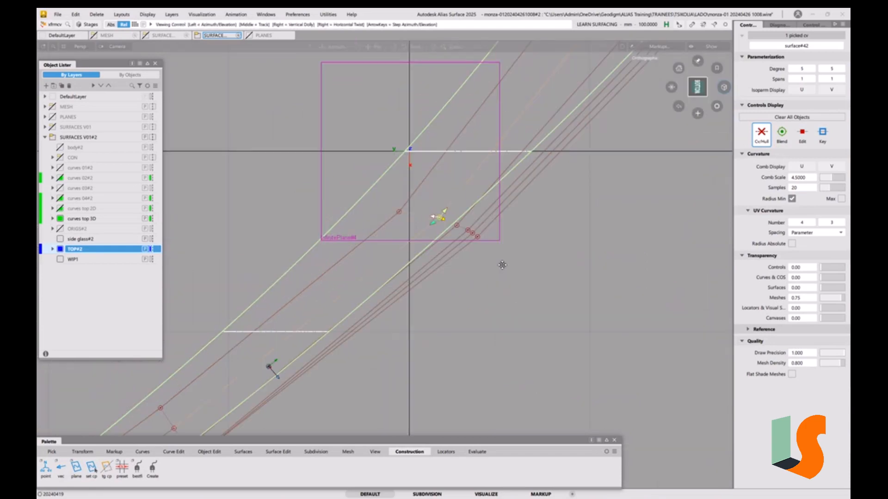
{"action": "right_click_drag", "start_coordinate": [502, 264], "coordinate": [494, 316], "text": "alt+shift"}
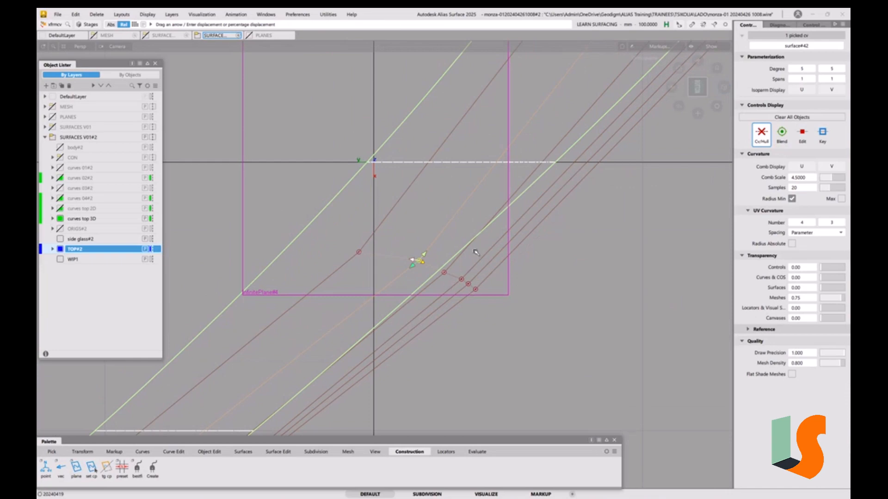
{"action": "left_click_drag", "start_coordinate": [476, 252], "coordinate": [458, 349], "text": "alt+shift"}
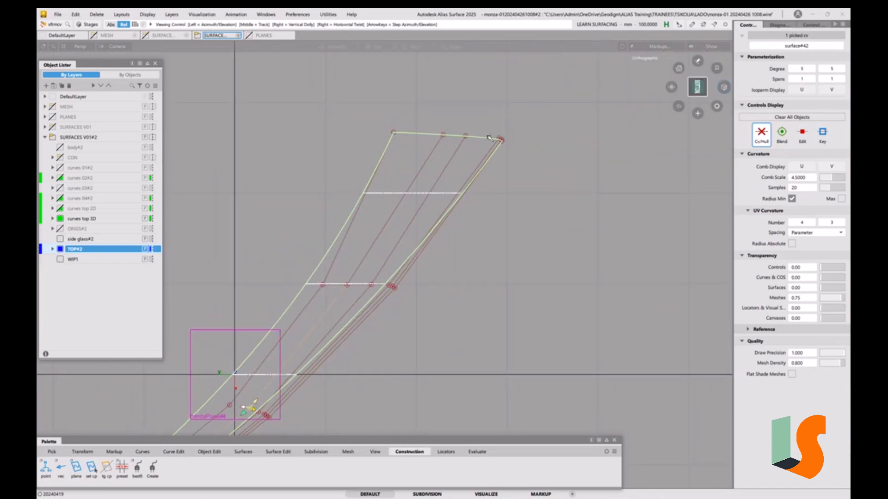
{"action": "left_click_drag", "start_coordinate": [477, 139], "coordinate": [444, 261], "text": "alt+shift"}
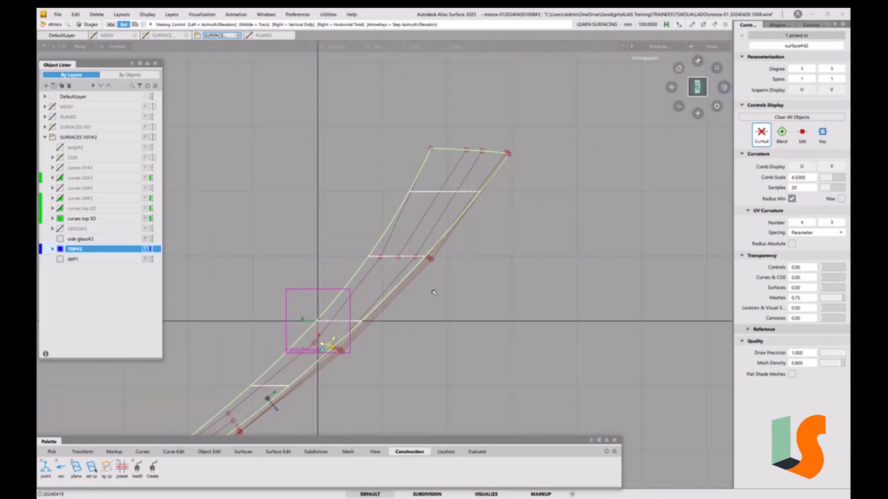
{"action": "middle_click_drag", "start_coordinate": [432, 289], "coordinate": [478, 185], "text": "alt+shift"}
{"action": "left_click_drag", "start_coordinate": [433, 239], "coordinate": [517, 294], "text": "alt+shift"}
{"action": "right_click_drag", "start_coordinate": [518, 294], "coordinate": [517, 260], "text": "alt+shift"}
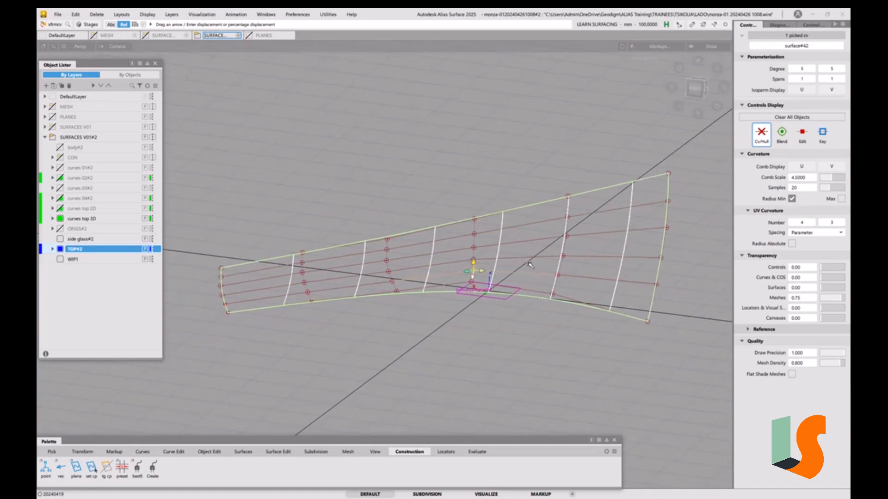
Show all hidden surfaces again around surface#42
{"action": "key", "text": "alt+v"}
{"action": "left_click_drag", "start_coordinate": [553, 341], "coordinate": [517, 291], "text": "ctrl+shift"}
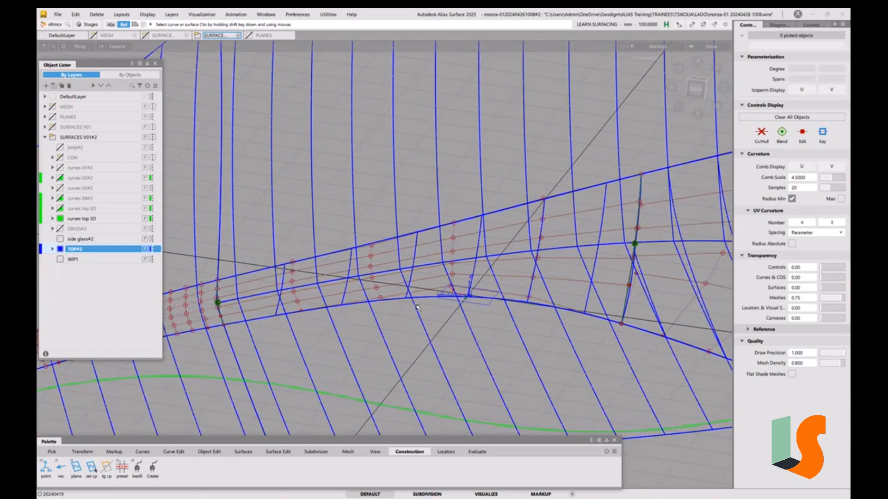
{"action": "left_click_drag", "start_coordinate": [417, 307], "coordinate": [453, 298], "text": "alt+shift"}
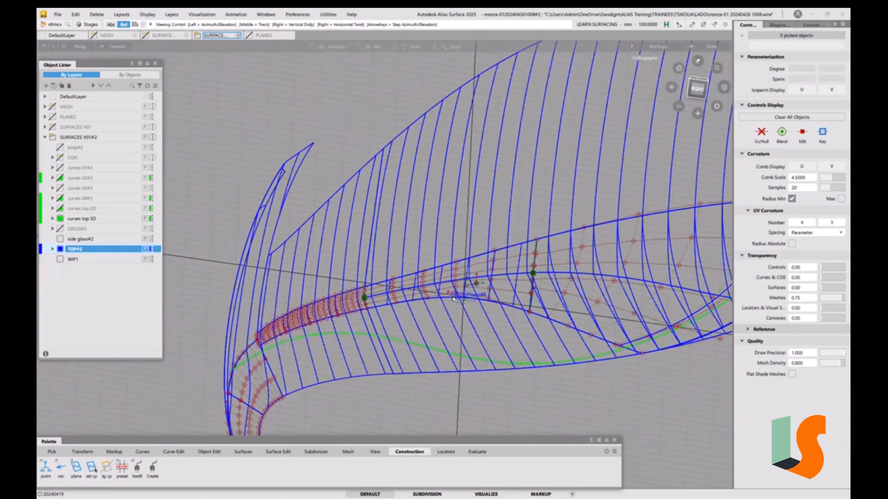
{"action": "scroll", "coordinate": [453, 299], "scroll_direction": "up", "scroll_amount": 5}
Delete the construction history of surface#42, check the surface shaded, and clear the selection
{"action": "left_click_drag", "start_coordinate": [282, 346], "coordinate": [265, 355], "text": "ctrl+shift"}
{"action": "left_click", "coordinate": [261, 339]}
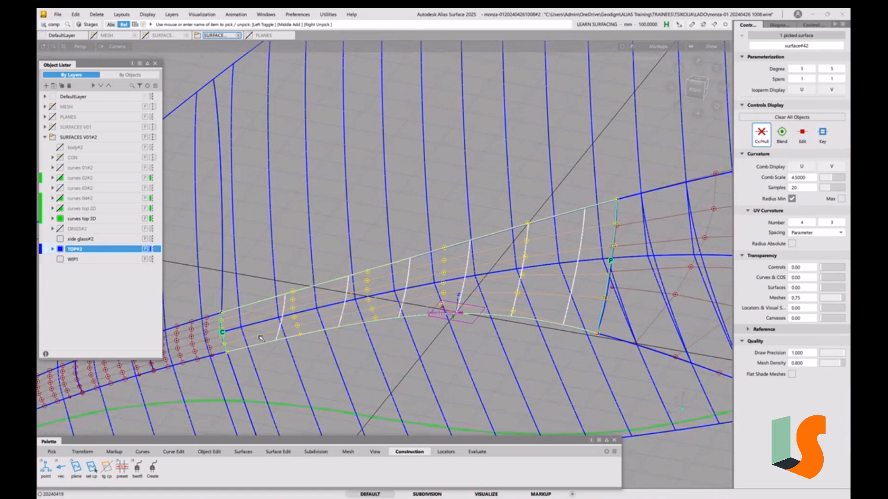
{"action": "key", "text": "ctrl+h"}
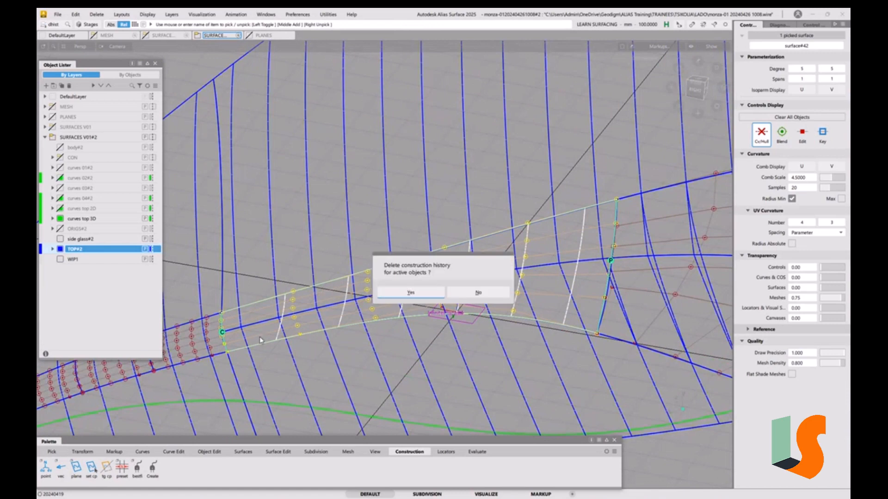
{"action": "left_click", "coordinate": [411, 295]}
{"action": "key", "text": "5"}
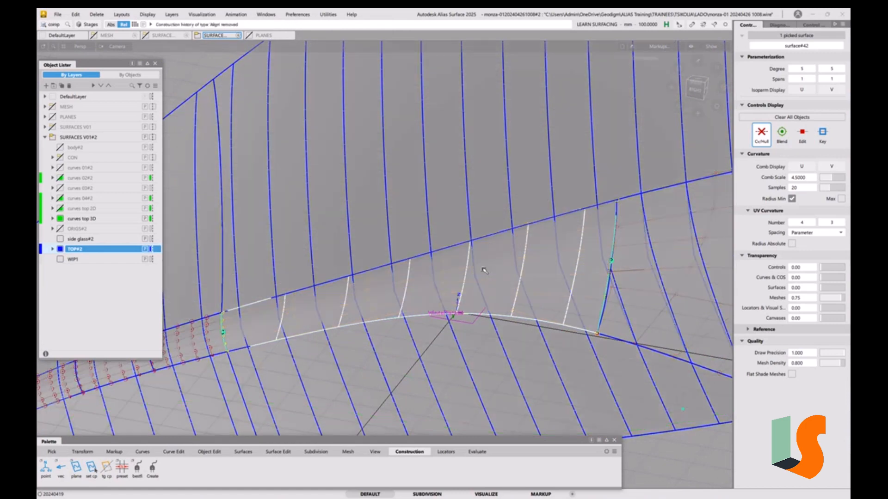
{"action": "key", "text": "5"}
{"action": "left_click", "coordinate": [554, 364]}
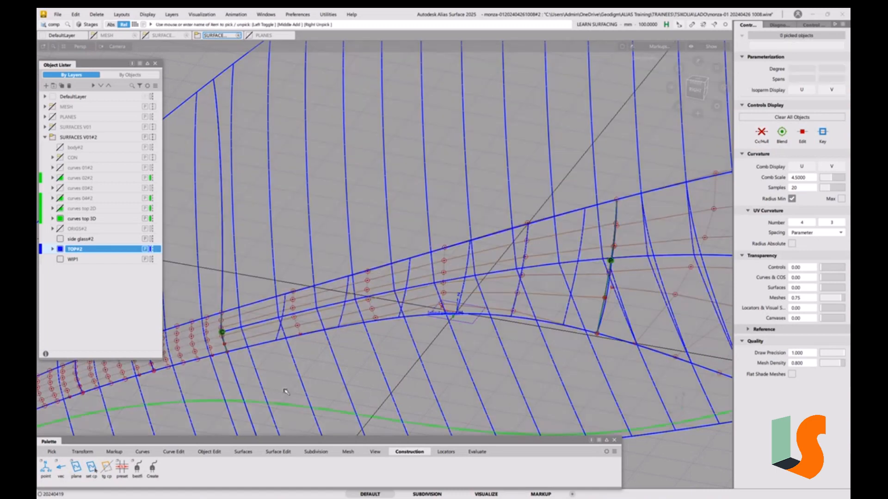
Set up the Align tool with the Project alignment type and the View direction as its projection vector
{"action": "left_click", "coordinate": [209, 451]}
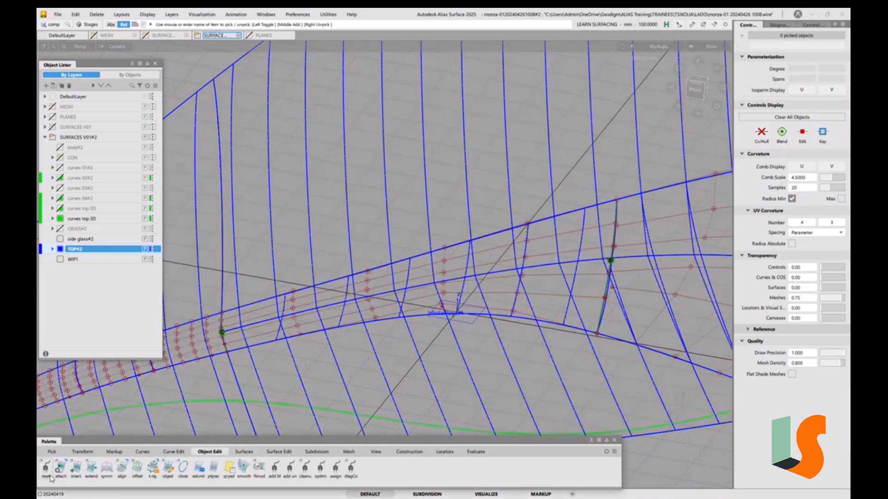
{"action": "double_click", "coordinate": [122, 468]}
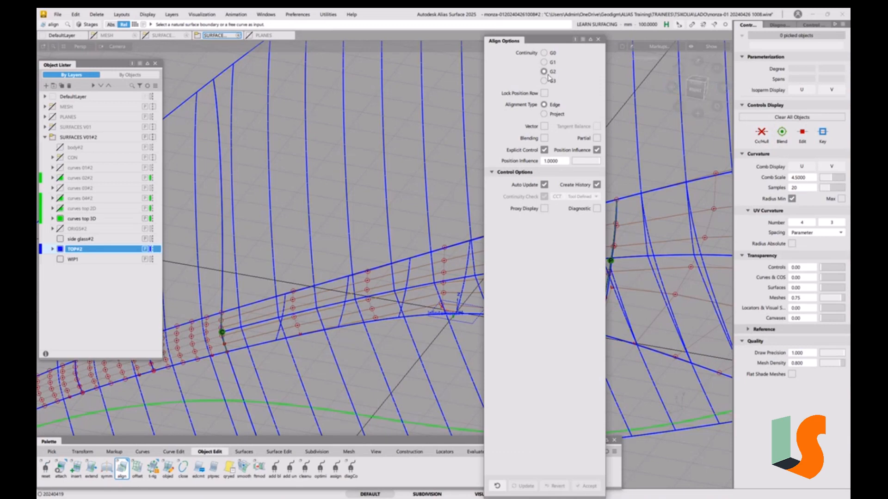
{"action": "left_click", "coordinate": [557, 114]}
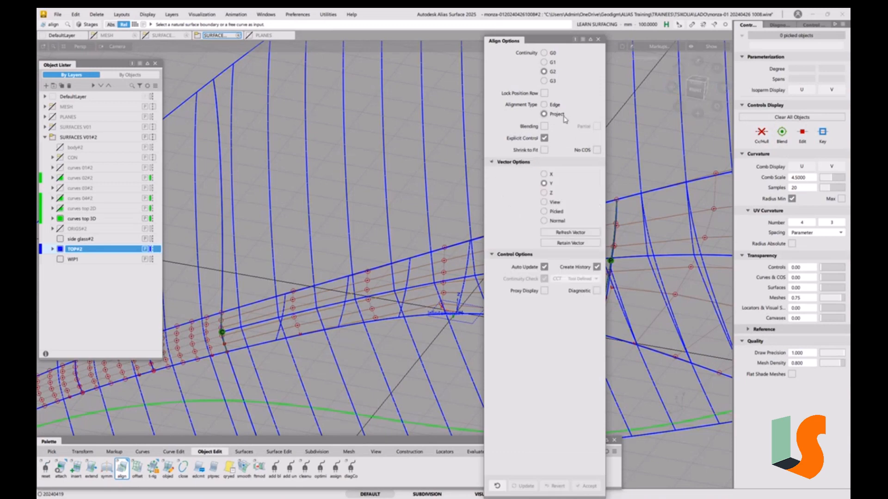
{"action": "middle_click_drag", "start_coordinate": [442, 231], "coordinate": [403, 242], "text": "alt+shift"}
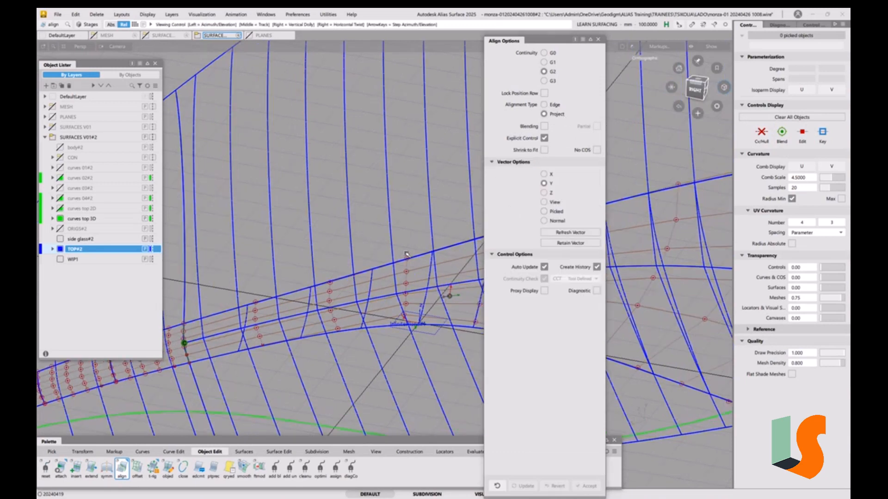
{"action": "left_click", "coordinate": [554, 221]}
{"action": "left_click_drag", "start_coordinate": [396, 262], "coordinate": [397, 240], "text": "alt+shift"}
{"action": "left_click", "coordinate": [544, 224]}
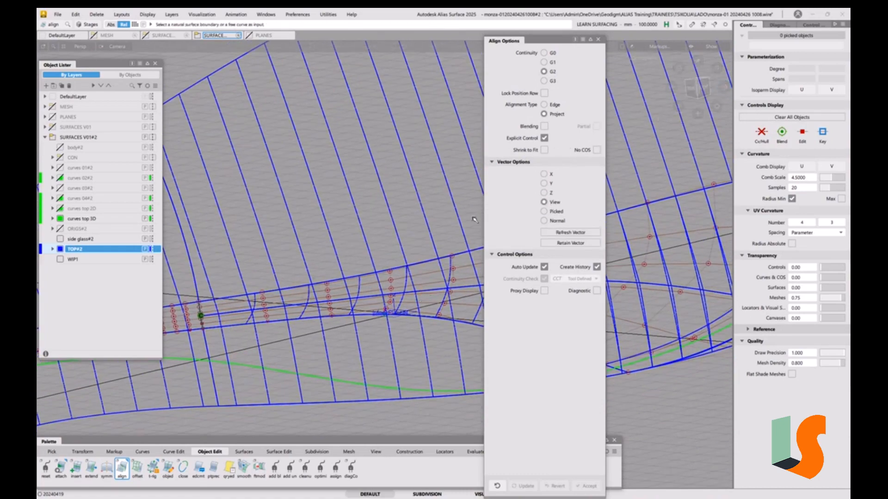
Align surface#42's upper edge with G2 continuity to the large surface above it, projected along the view direction
{"action": "left_click_drag", "start_coordinate": [359, 263], "coordinate": [360, 278], "text": "alt+shift"}
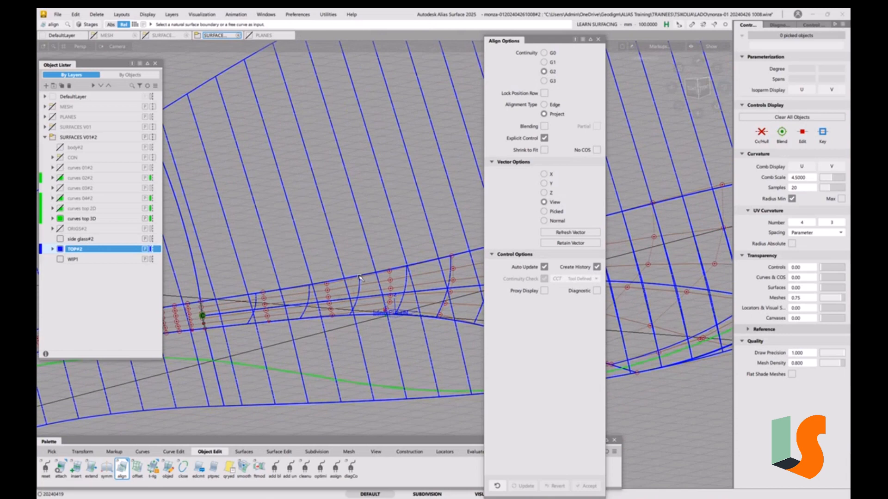
{"action": "left_click", "coordinate": [360, 277]}
{"action": "left_click", "coordinate": [376, 284]}
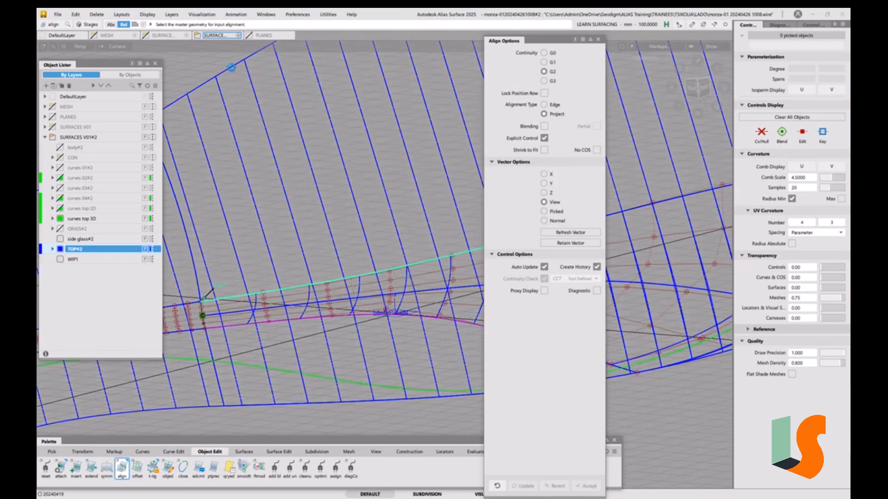
{"action": "left_click", "coordinate": [231, 67]}
{"action": "left_click_drag", "start_coordinate": [371, 183], "coordinate": [283, 236], "text": "alt+shift"}
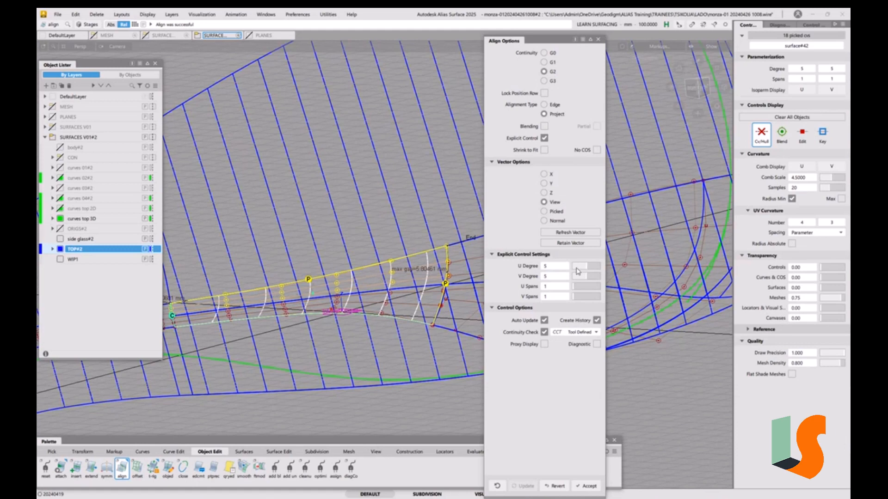
Set the alignment's explicit control to U degree 5 and V degree 7
{"action": "left_click", "coordinate": [592, 268]}
{"action": "left_click", "coordinate": [593, 269]}
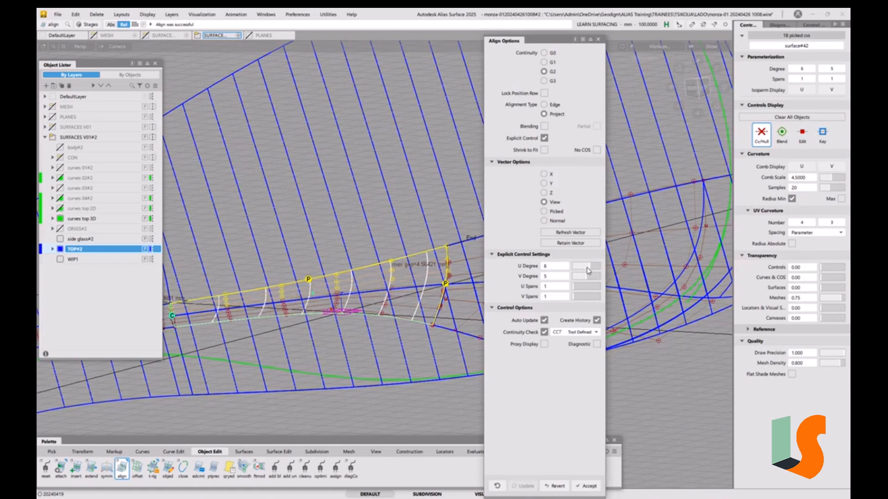
{"action": "left_click", "coordinate": [592, 277]}
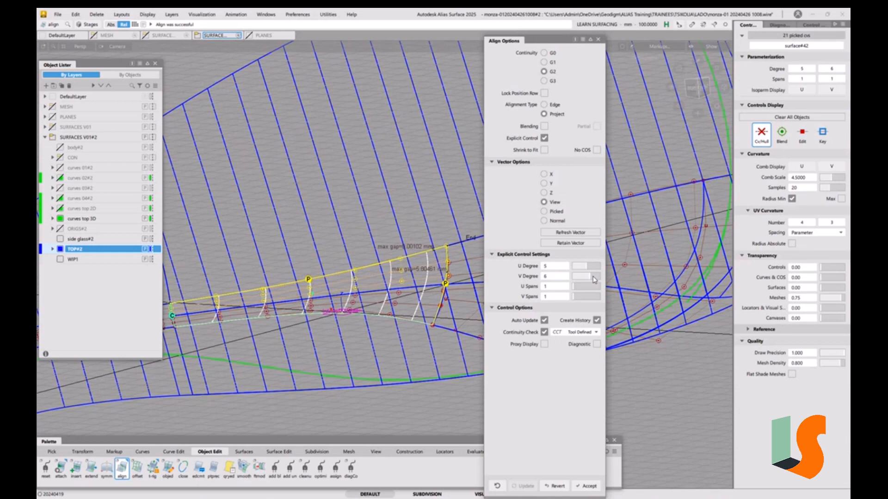
{"action": "left_click", "coordinate": [594, 279]}
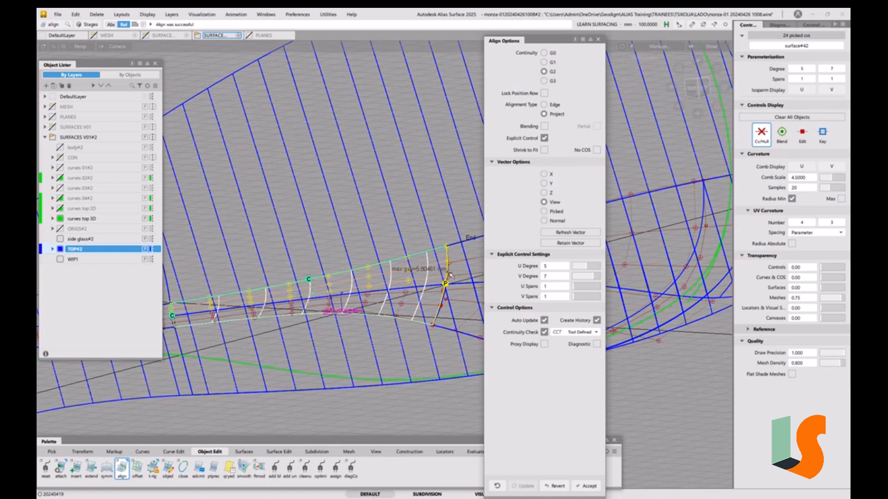
Examine the aligned edge and the gap at surface#42's wide end from several angles, with the Align options moved aside
{"action": "key", "text": "space"}
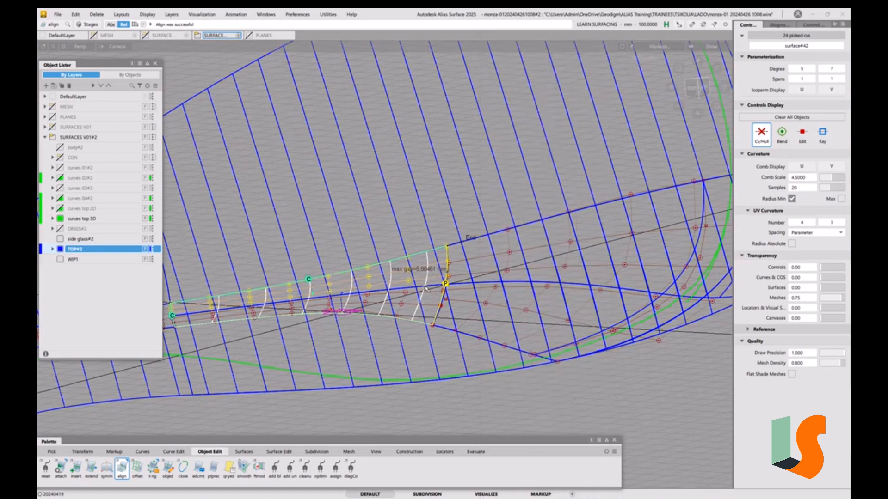
{"action": "left_click_drag", "start_coordinate": [406, 291], "coordinate": [396, 323], "text": "alt+shift"}
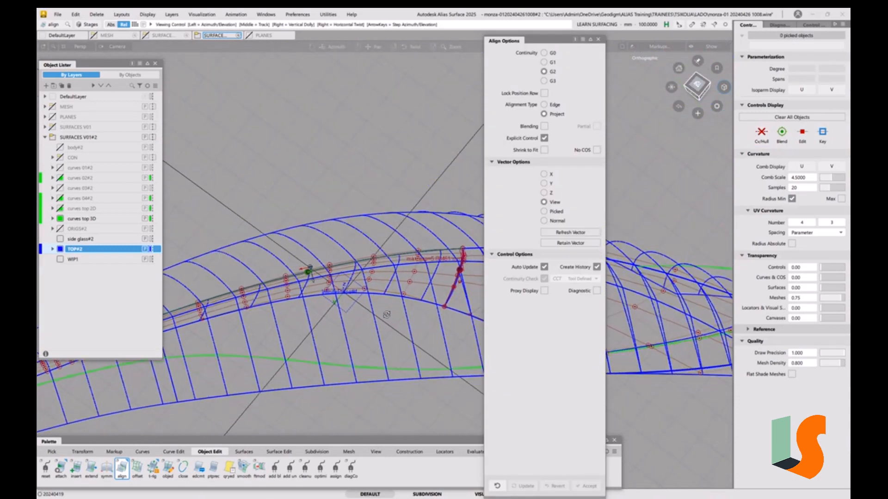
{"action": "left_click_drag", "start_coordinate": [380, 265], "coordinate": [404, 208], "text": "alt+shift"}
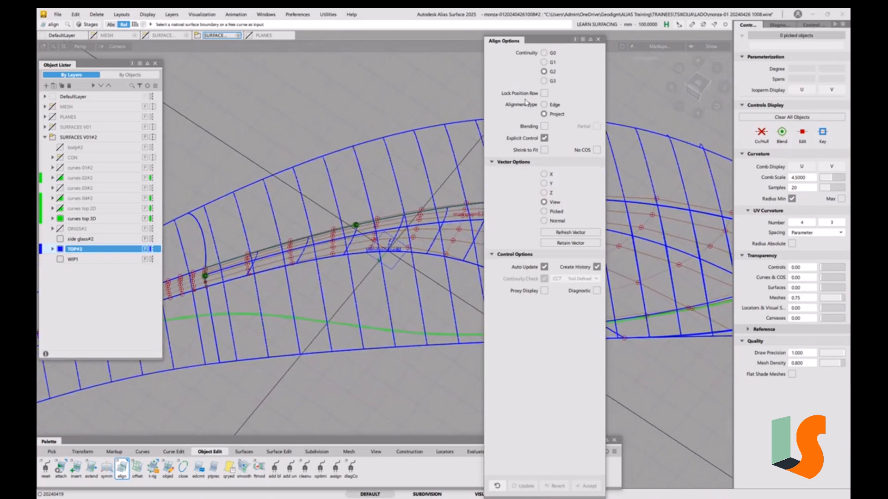
{"action": "left_click_drag", "start_coordinate": [550, 43], "coordinate": [650, 55]}
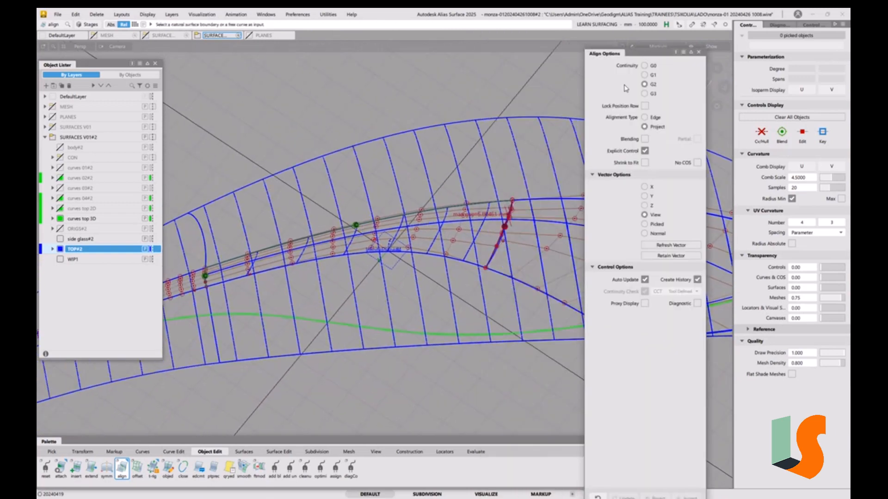
{"action": "mouse_move", "coordinate": [426, 301]}
{"action": "left_mouse_down", "text": "alt+shift"}
{"action": "mouse_move", "coordinate": [425, 277]}
{"action": "mouse_move", "coordinate": [425, 289]}
{"action": "left_mouse_up", "text": "alt+shift"}
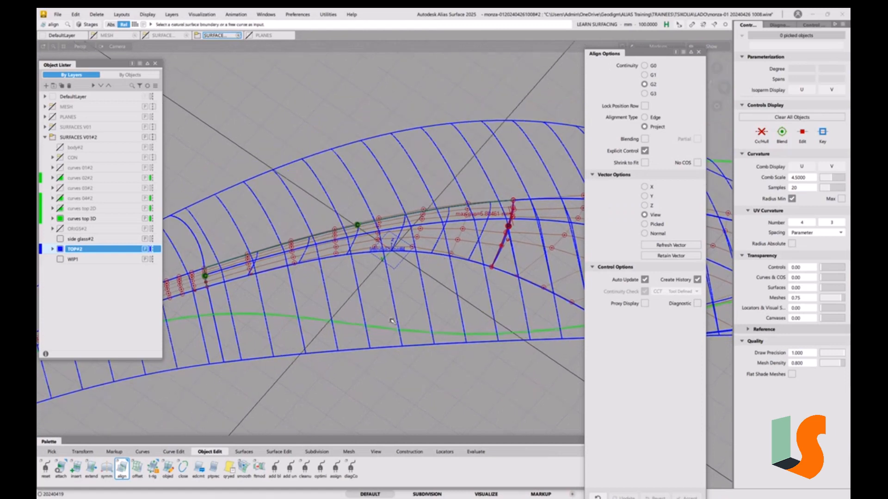
{"action": "left_click_drag", "start_coordinate": [392, 321], "coordinate": [430, 307], "text": "alt+shift"}
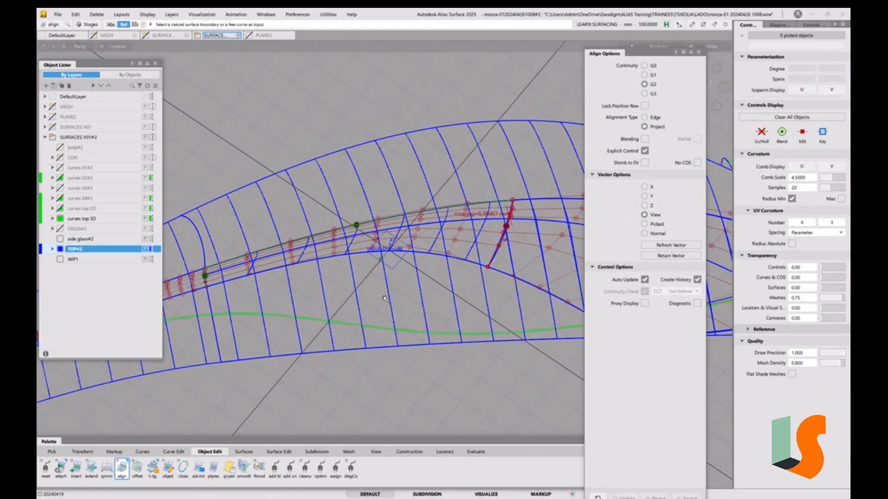
{"action": "left_click_drag", "start_coordinate": [481, 257], "coordinate": [423, 250], "text": "alt+shift"}
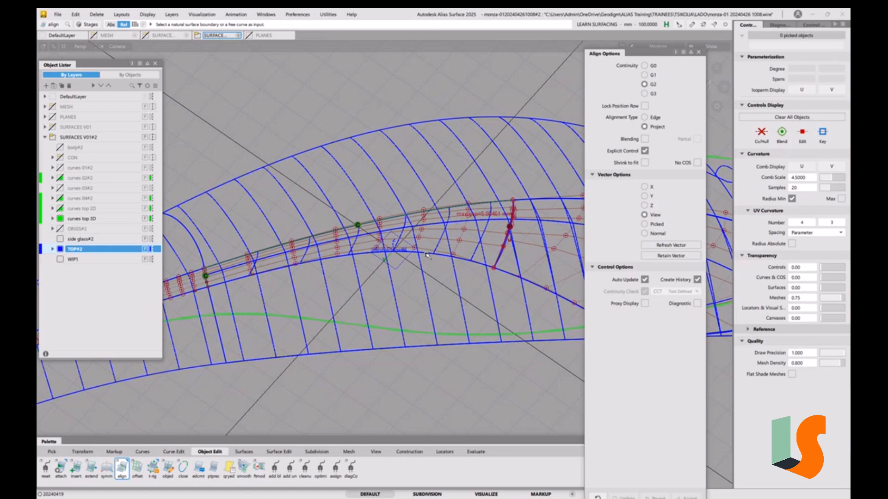
{"action": "left_click_drag", "start_coordinate": [437, 285], "coordinate": [424, 217], "text": "alt+shift"}
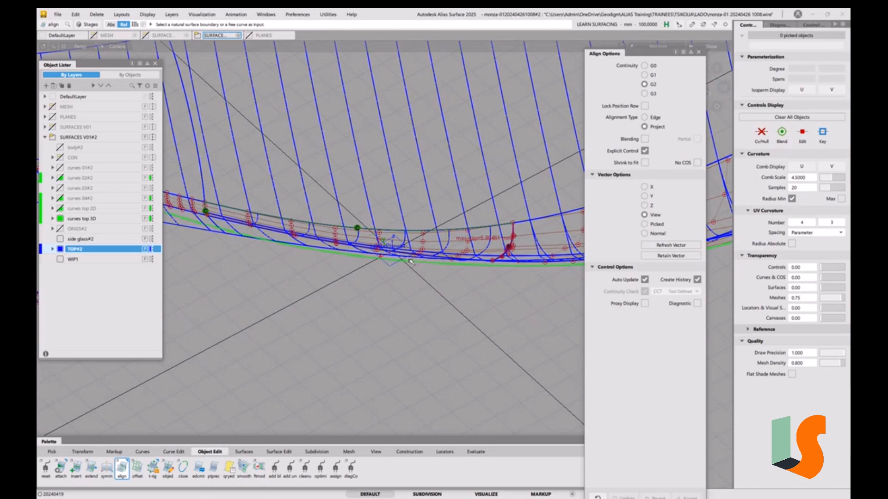
{"action": "left_click_drag", "start_coordinate": [426, 188], "coordinate": [412, 286], "text": "alt+shift"}
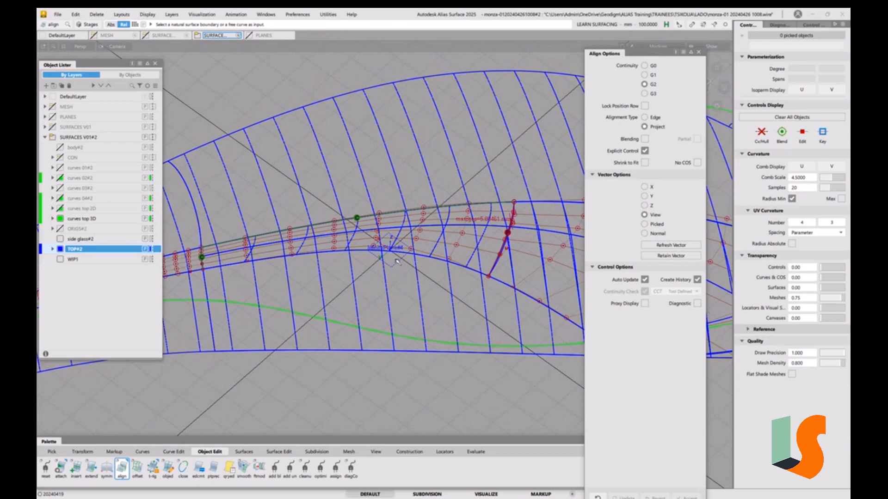
{"action": "left_click", "coordinate": [456, 267]}
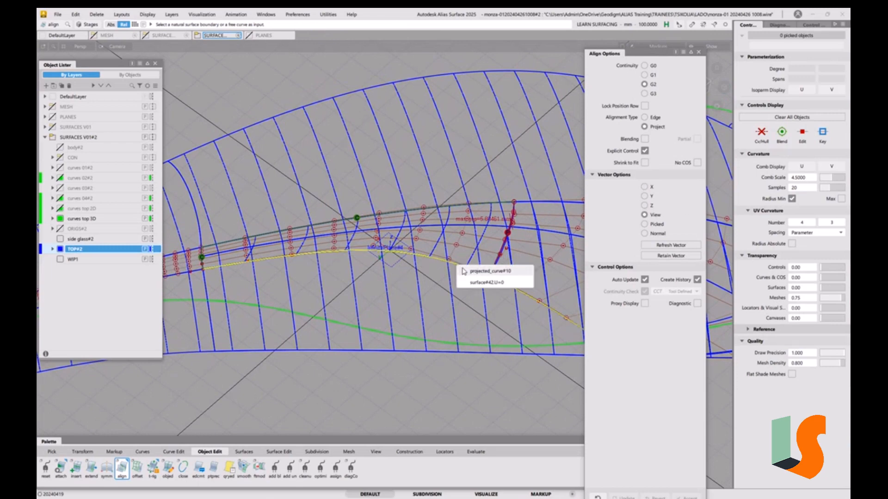
{"action": "left_click", "coordinate": [471, 281]}
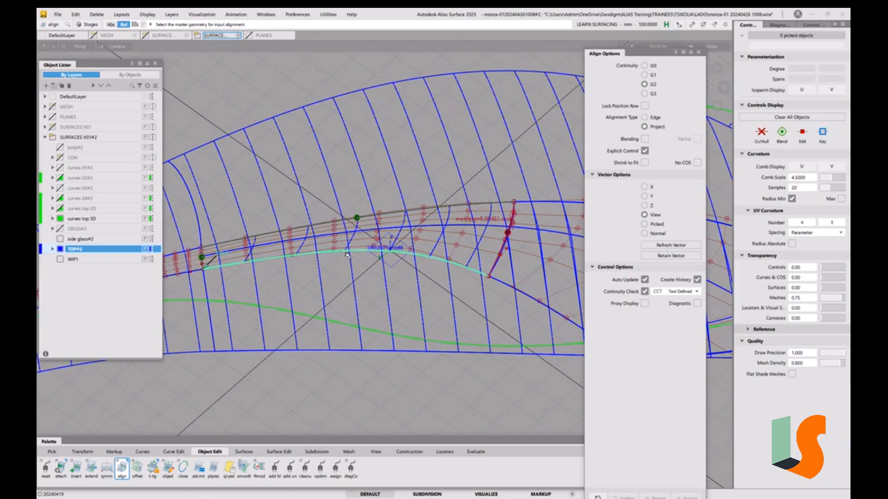
{"action": "left_click", "coordinate": [699, 52]}
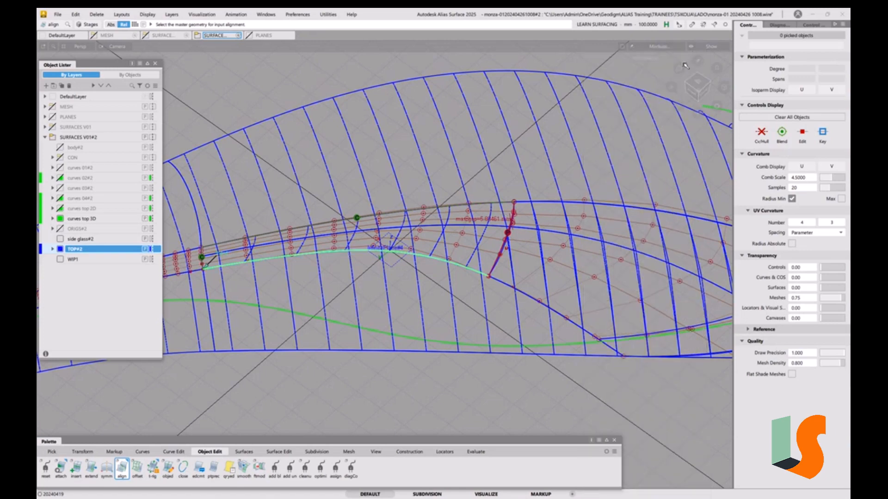
{"action": "left_click_drag", "start_coordinate": [484, 289], "coordinate": [479, 233], "text": "ctrl+shift"}
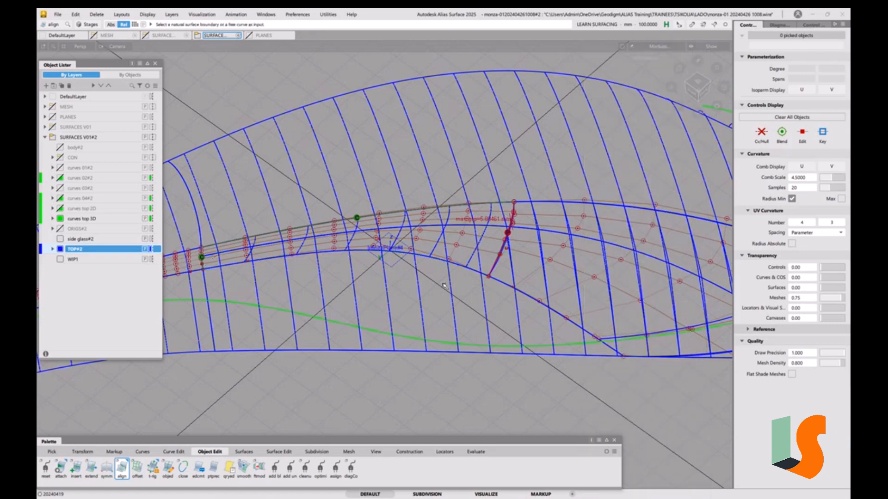
Create a View-type construction plane on surface#42's lower edge and make it the active construction plane
{"action": "left_click", "coordinate": [413, 452]}
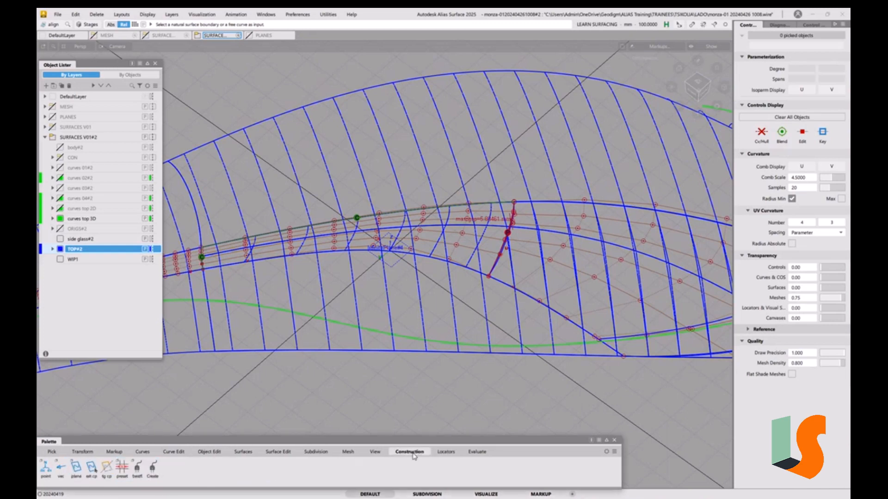
{"action": "double_click", "coordinate": [76, 468]}
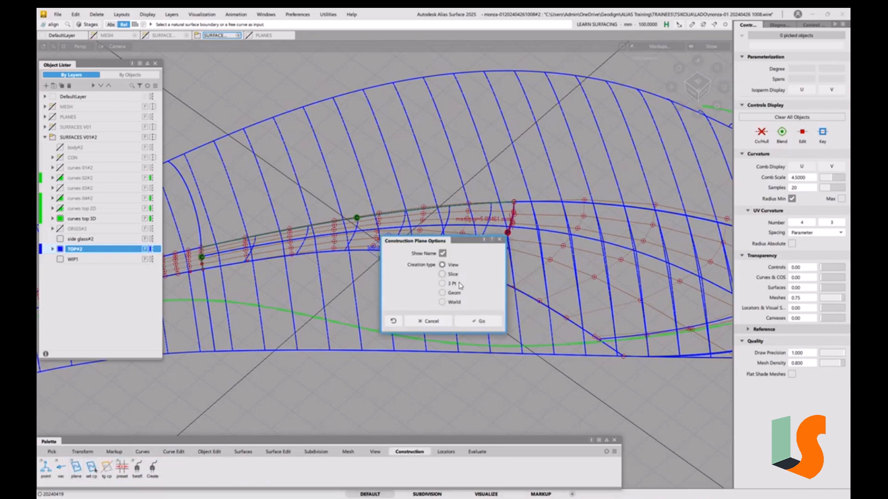
{"action": "left_click", "coordinate": [481, 320]}
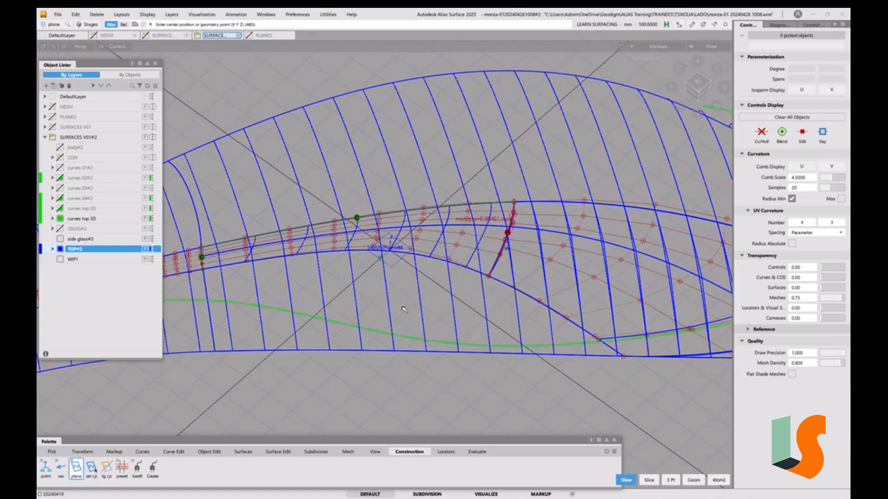
{"action": "left_click", "coordinate": [335, 253]}
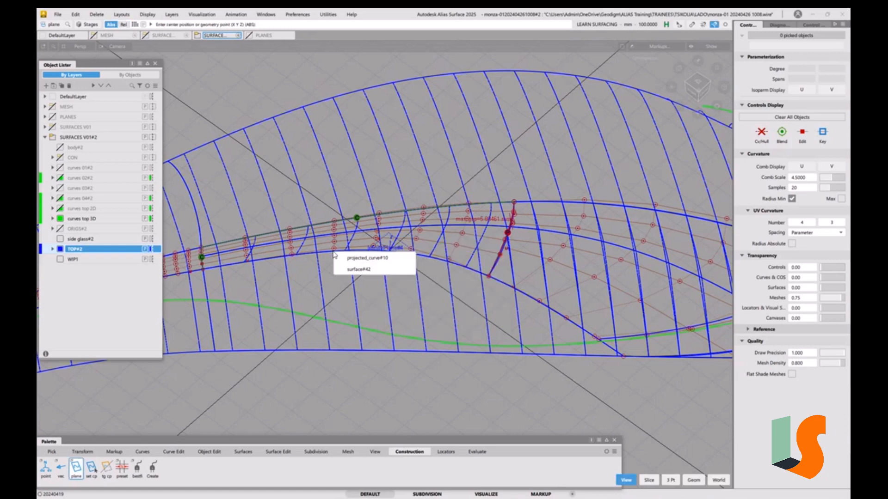
{"action": "left_click", "coordinate": [351, 269]}
{"action": "key", "text": "space"}
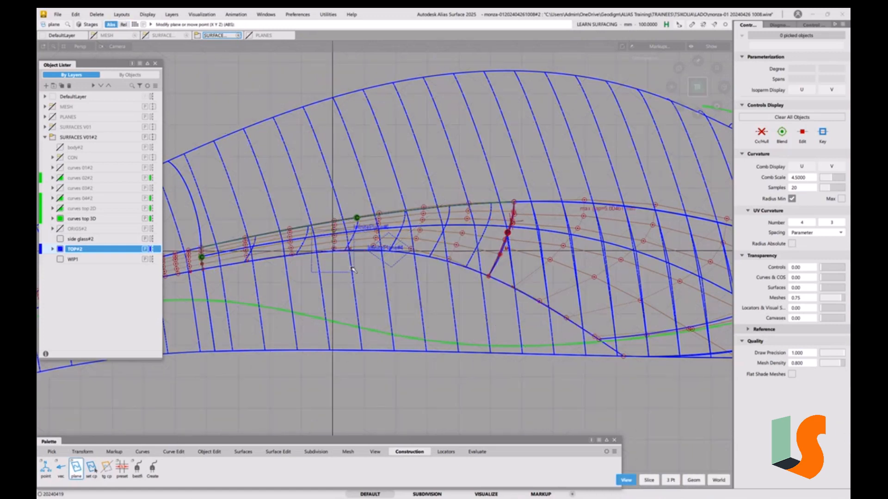
{"action": "left_click_drag", "start_coordinate": [403, 332], "coordinate": [387, 286], "text": "ctrl+shift"}
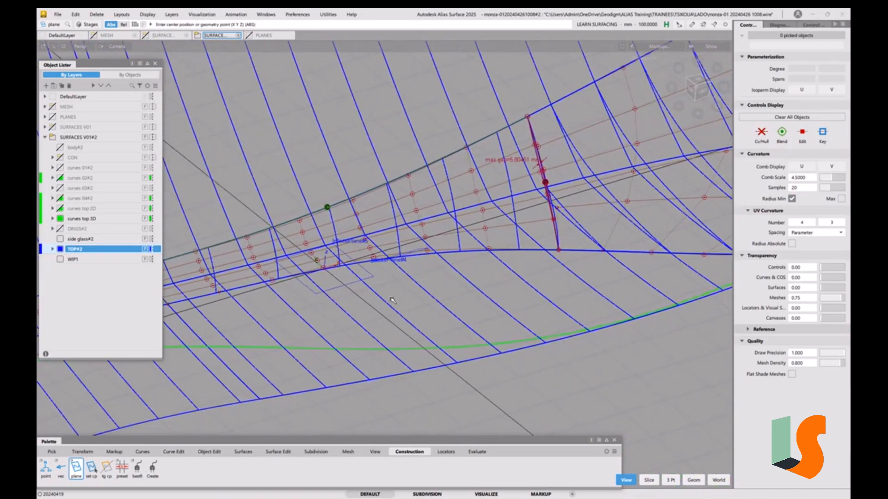
Try to place a Geom-type construction plane on skin#3's U=0 edge and move it toward surface#42
{"action": "middle_click_drag", "start_coordinate": [396, 299], "coordinate": [457, 300], "text": "alt+shift"}
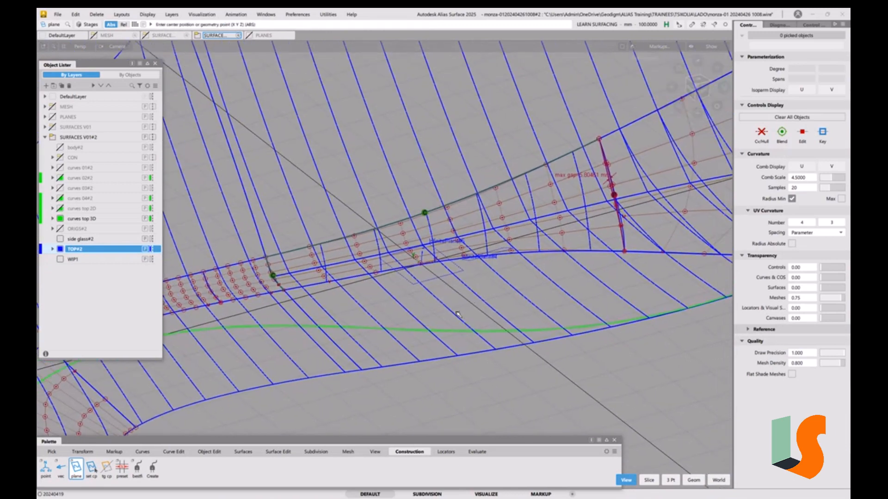
{"action": "double_click", "coordinate": [78, 470]}
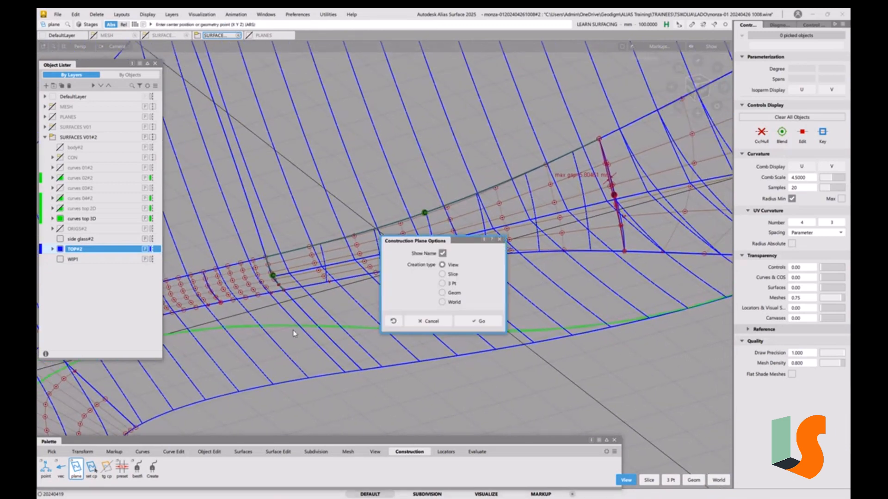
{"action": "left_click", "coordinate": [444, 294]}
{"action": "left_click", "coordinate": [479, 319]}
{"action": "left_click", "coordinate": [478, 353]}
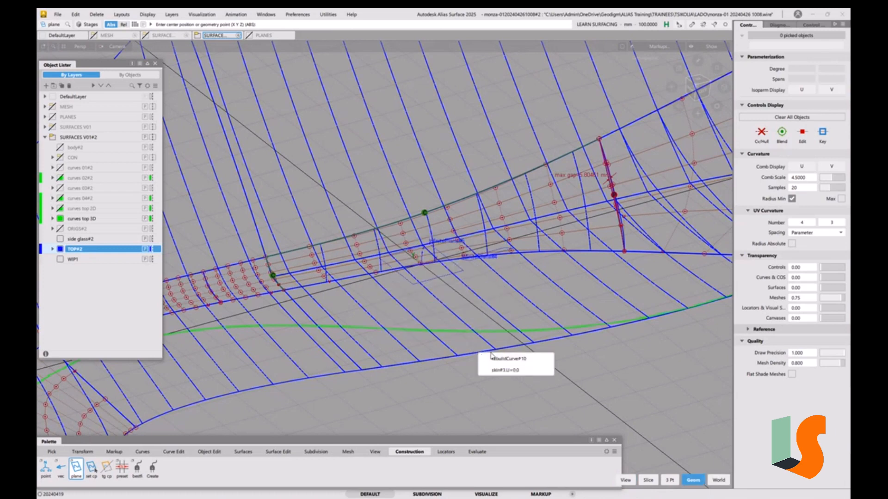
{"action": "left_click", "coordinate": [502, 368]}
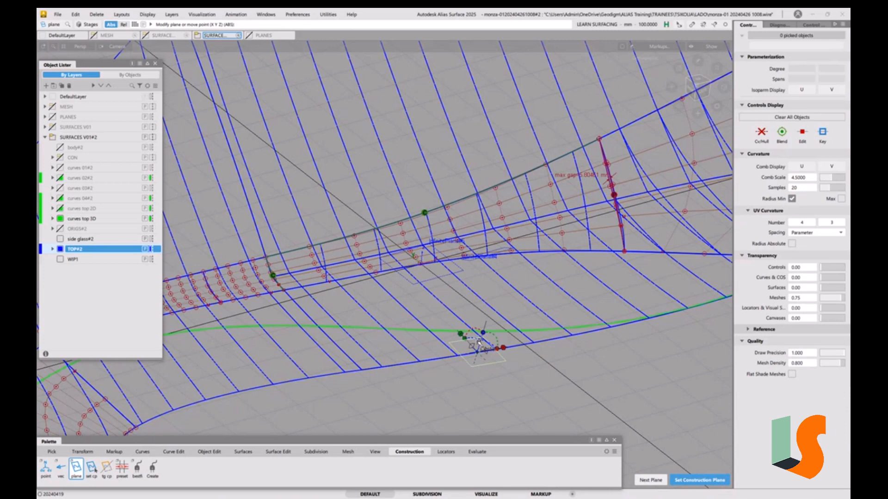
{"action": "left_click_drag", "start_coordinate": [480, 347], "coordinate": [420, 294]}
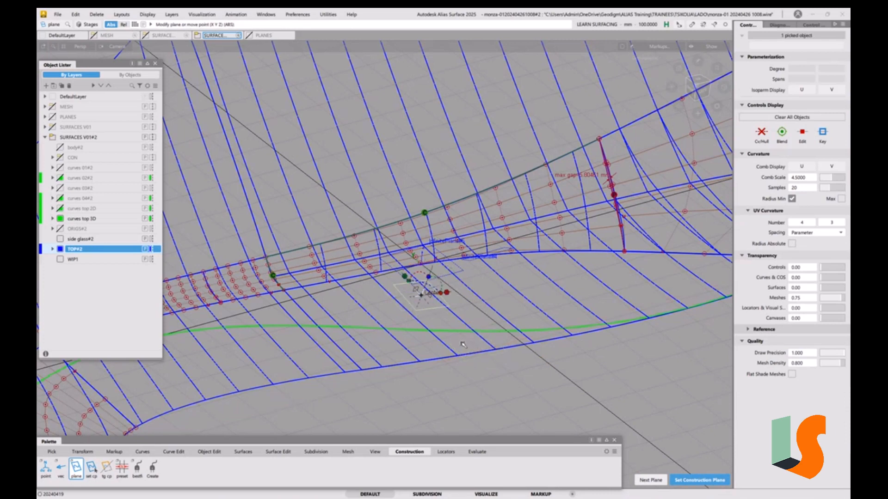
{"action": "left_click", "coordinate": [428, 294]}
{"action": "left_click", "coordinate": [422, 292]}
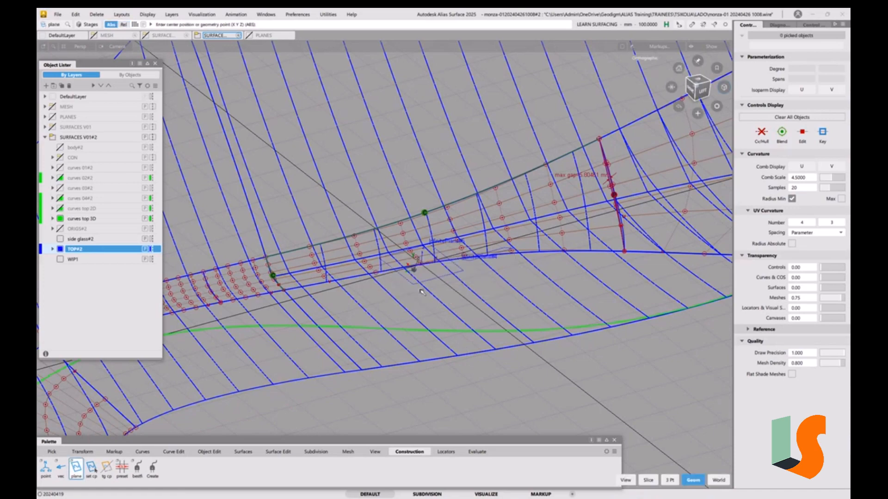
Restart the Align tool and set its projection vector to Z
{"action": "left_click_drag", "start_coordinate": [422, 291], "coordinate": [460, 319], "text": "alt+shift"}
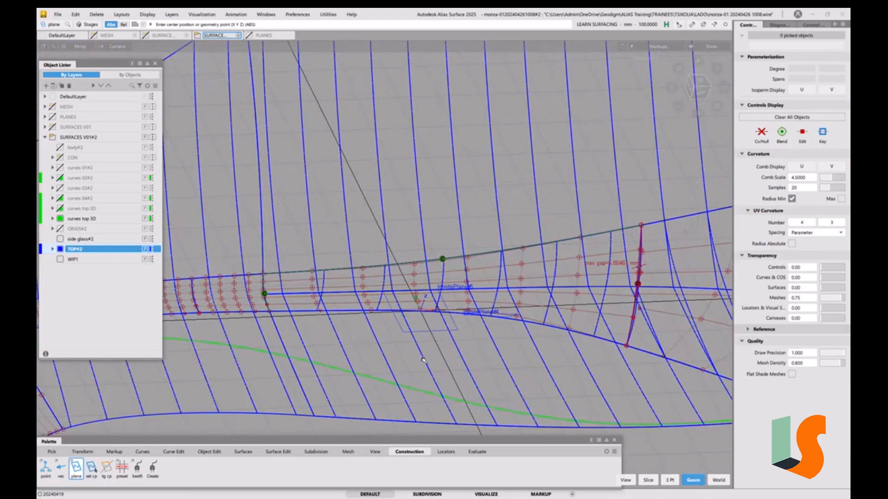
{"action": "left_click", "coordinate": [221, 453]}
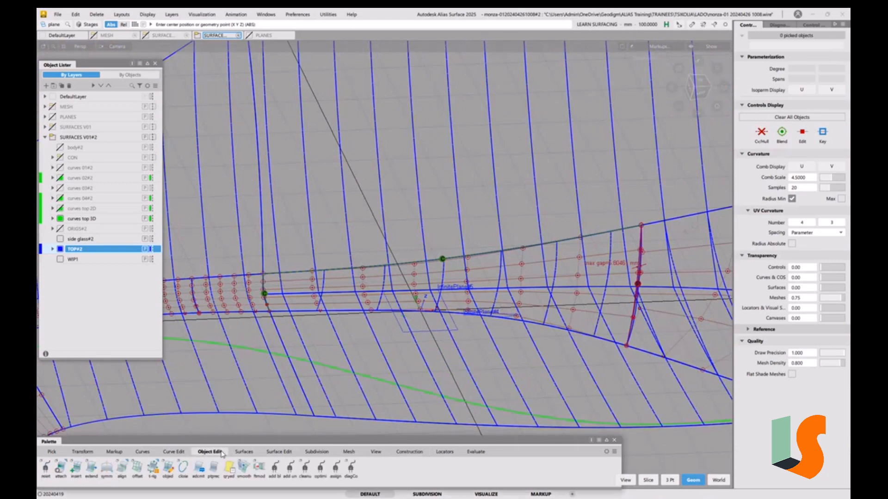
{"action": "double_click", "coordinate": [122, 467]}
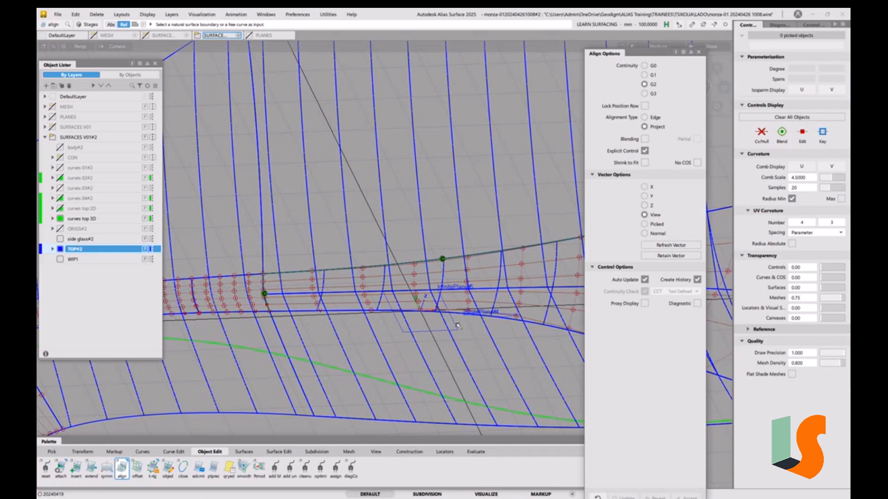
{"action": "left_click", "coordinate": [644, 205]}
Align surface#42's lower edge with G2 continuity to skin#3, projected along Z
{"action": "left_click_drag", "start_coordinate": [447, 322], "coordinate": [487, 269], "text": "alt+shift"}
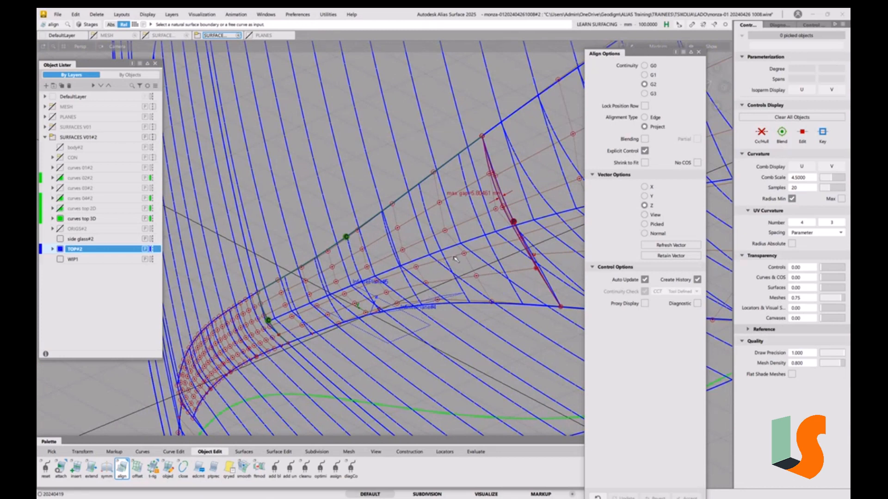
{"action": "left_click", "coordinate": [480, 306]}
{"action": "left_click", "coordinate": [494, 316]}
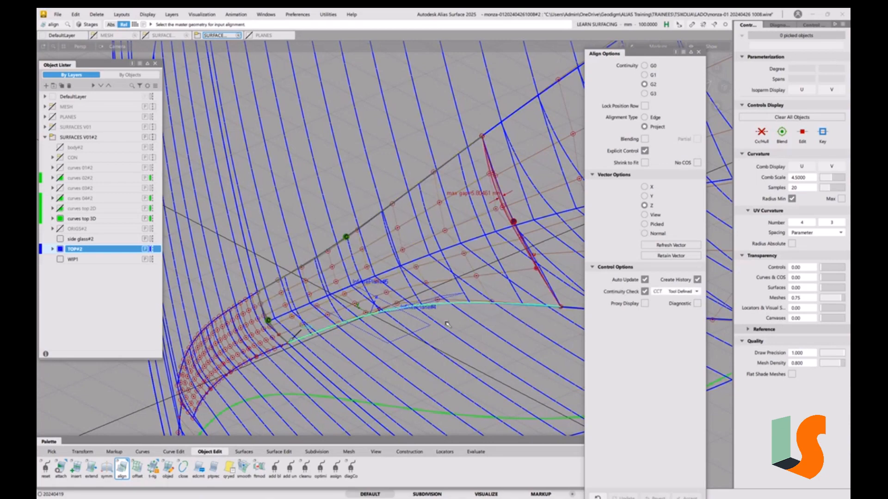
{"action": "right_click_drag", "start_coordinate": [443, 285], "coordinate": [406, 296], "text": "alt+shift"}
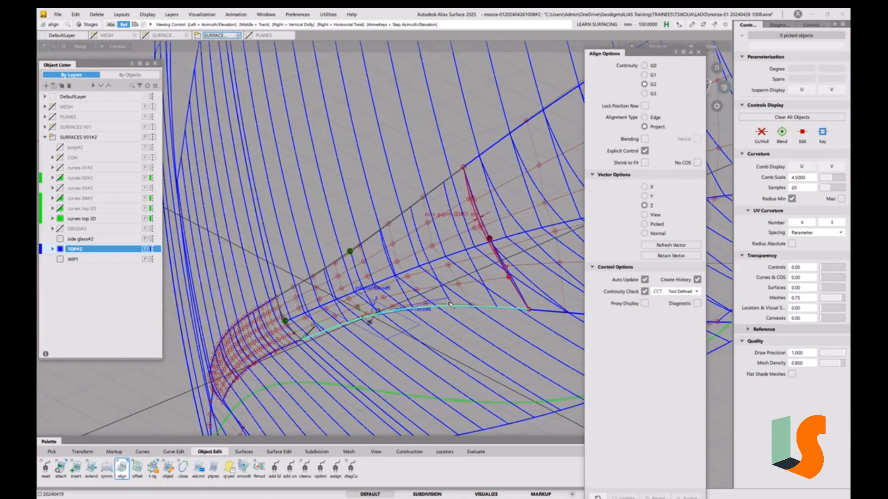
{"action": "middle_click_drag", "start_coordinate": [407, 296], "coordinate": [375, 252], "text": "alt+shift"}
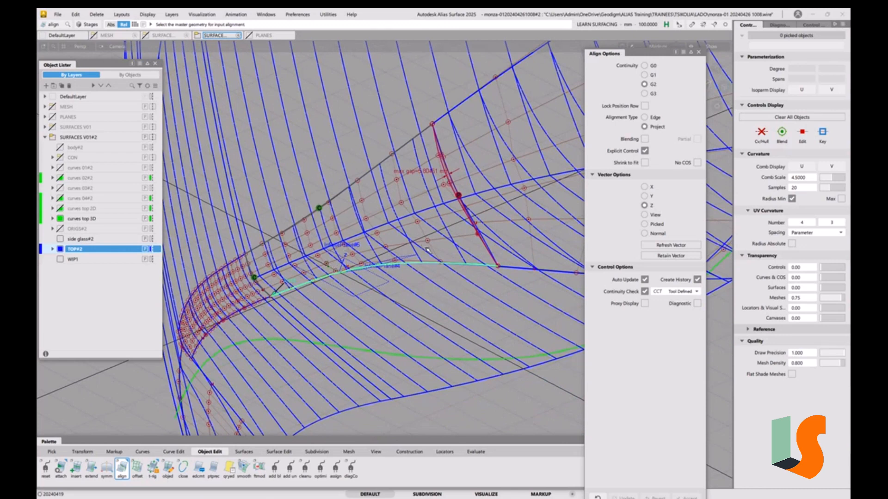
{"action": "left_click", "coordinate": [484, 381]}
{"action": "left_click", "coordinate": [502, 398]}
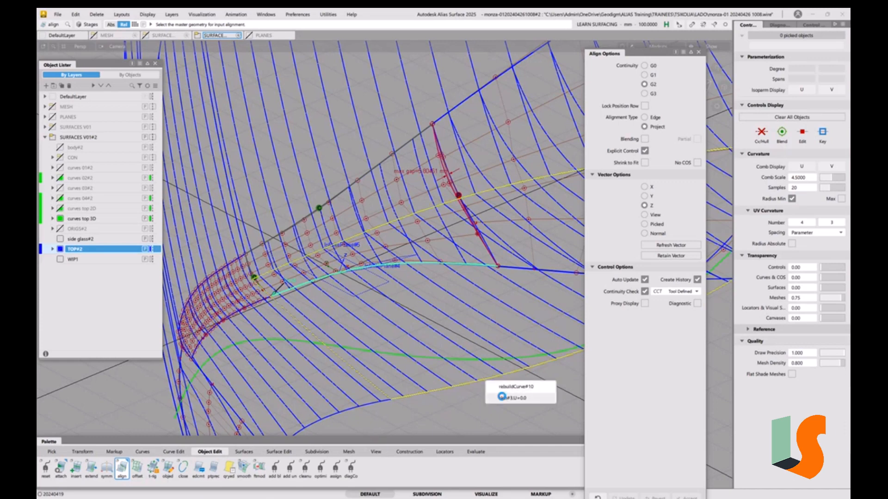
Examine surface#42's aligned lower edge and the gaps at its ends from several angles, briefly turning on proxy display
{"action": "right_click_drag", "start_coordinate": [420, 269], "coordinate": [464, 236], "text": "alt+shift"}
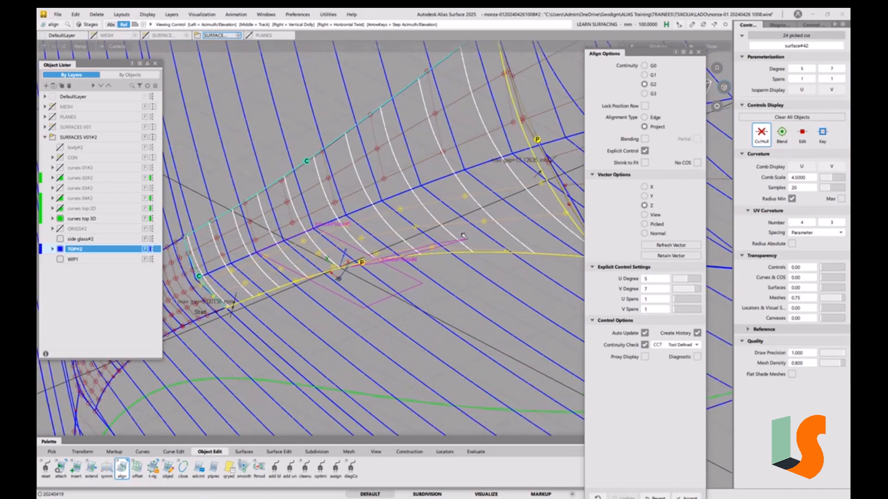
{"action": "middle_click_drag", "start_coordinate": [463, 236], "coordinate": [404, 277], "text": "alt+shift"}
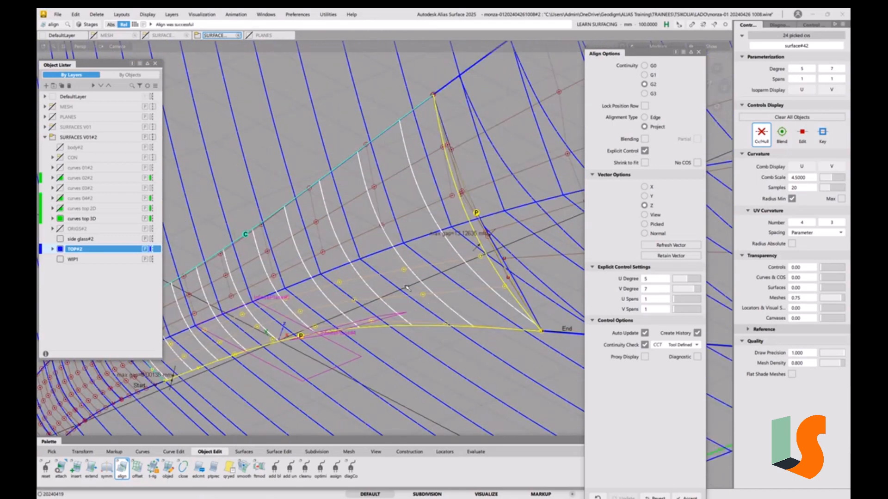
{"action": "left_click", "coordinate": [644, 358]}
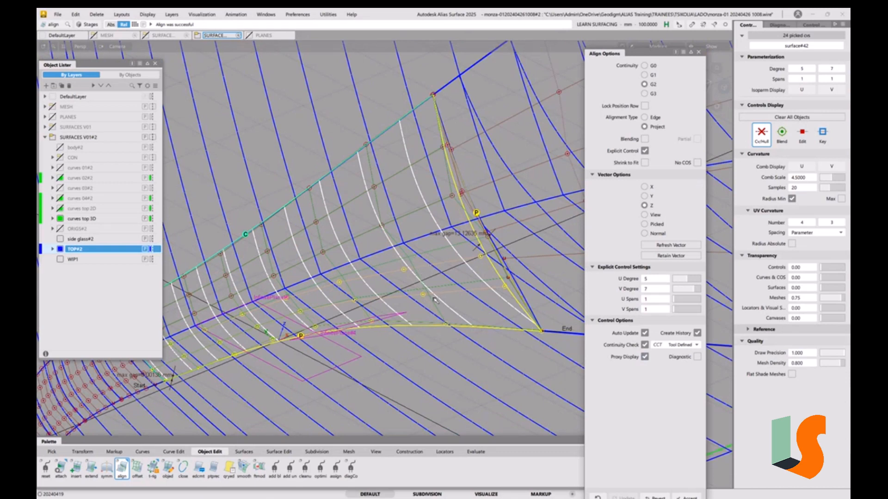
{"action": "left_click", "coordinate": [644, 357]}
{"action": "left_click_drag", "start_coordinate": [401, 268], "coordinate": [354, 160], "text": "alt+shift"}
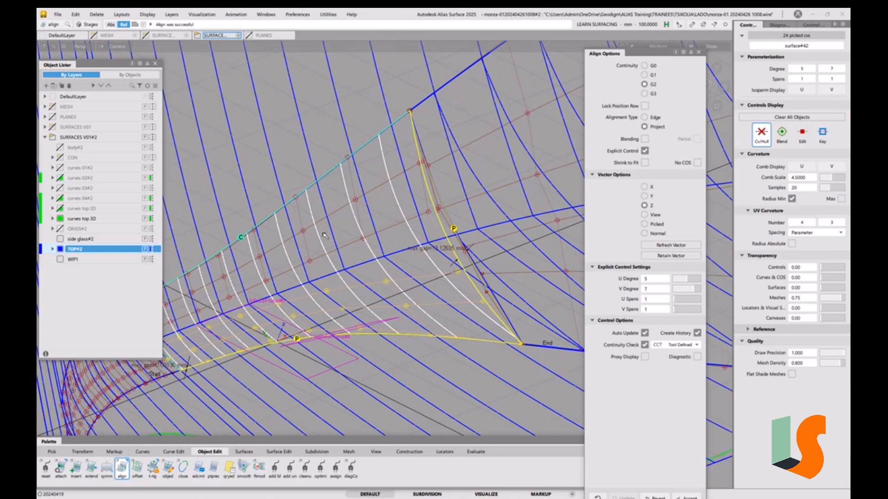
{"action": "left_click_drag", "start_coordinate": [337, 290], "coordinate": [337, 317], "text": "alt+shift"}
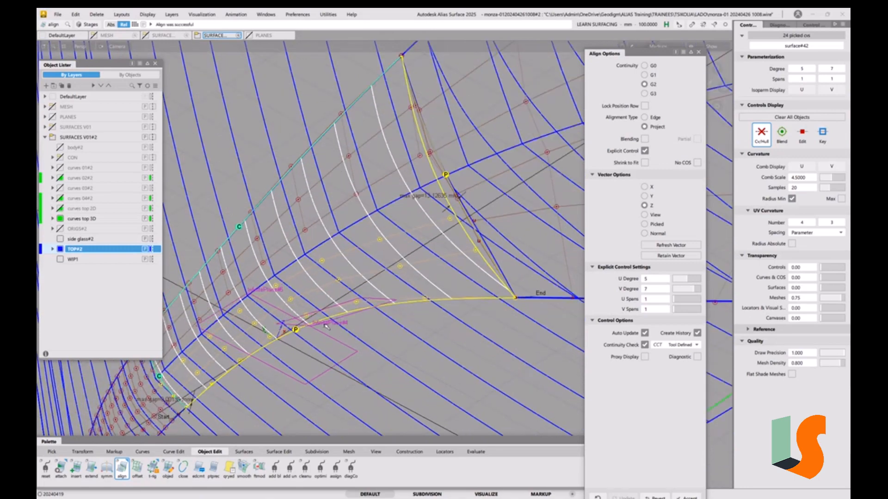
{"action": "right_click_drag", "start_coordinate": [324, 332], "coordinate": [417, 308], "text": "alt+shift"}
{"action": "left_click_drag", "start_coordinate": [417, 309], "coordinate": [378, 351], "text": "alt+shift"}
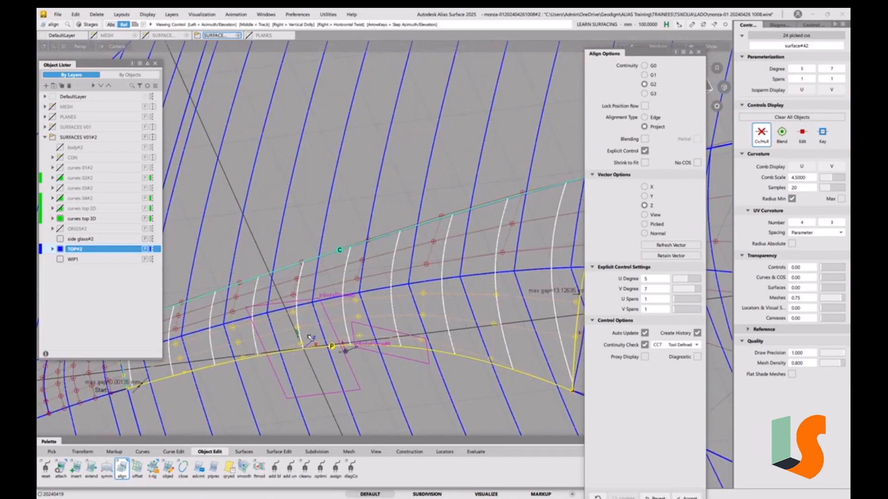
Set the alignment's explicit control to 2 V spans
{"action": "left_click_drag", "start_coordinate": [296, 362], "coordinate": [293, 364], "text": "alt+shift"}
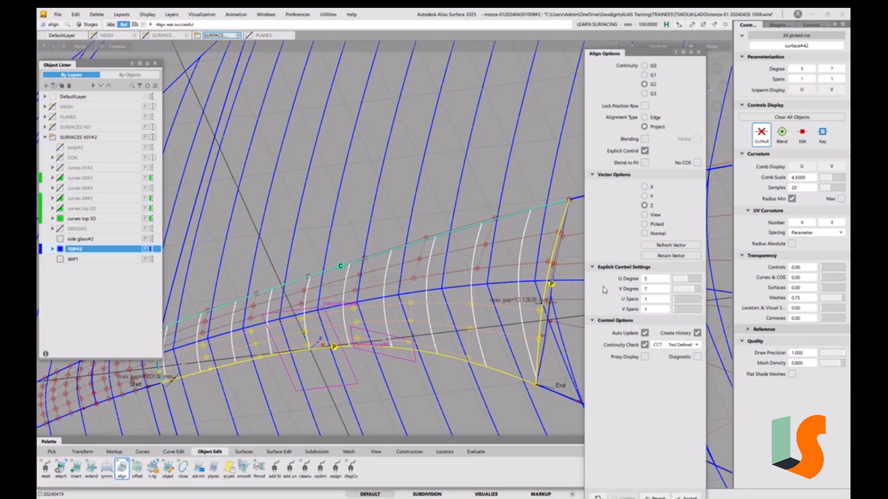
{"action": "left_click", "coordinate": [677, 313]}
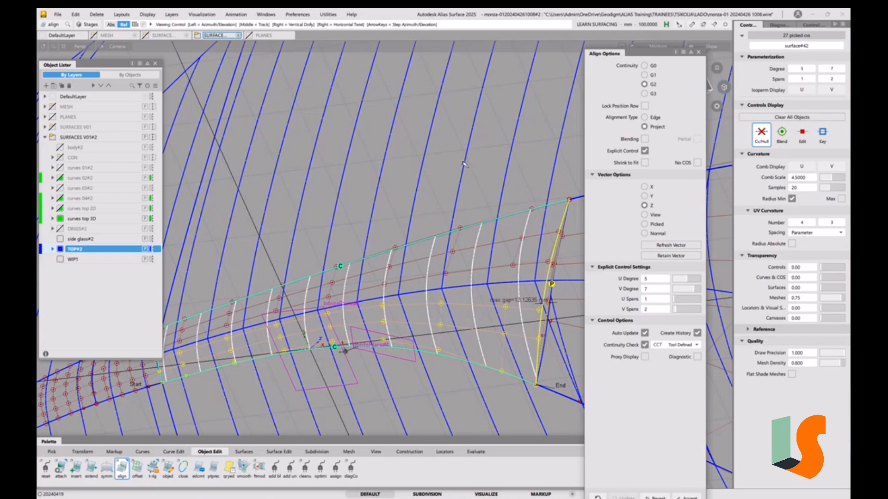
Try 10 V spans in the explicit control of surface#42's alignment, and restore the value to 2
{"action": "left_click_drag", "start_coordinate": [445, 171], "coordinate": [445, 233], "text": "alt+shift"}
{"action": "left_click_drag", "start_coordinate": [393, 245], "coordinate": [358, 242], "text": "alt+shift"}
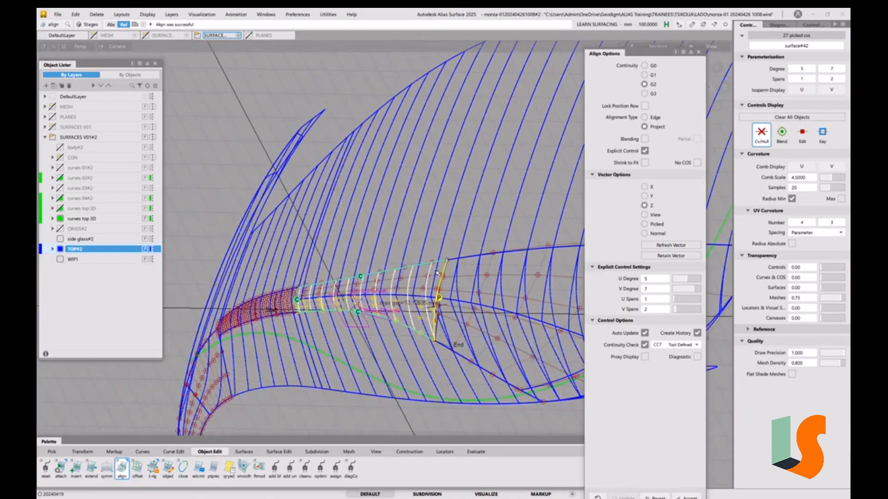
{"action": "scroll", "coordinate": [220, 329], "scroll_direction": "up", "scroll_amount": 3}
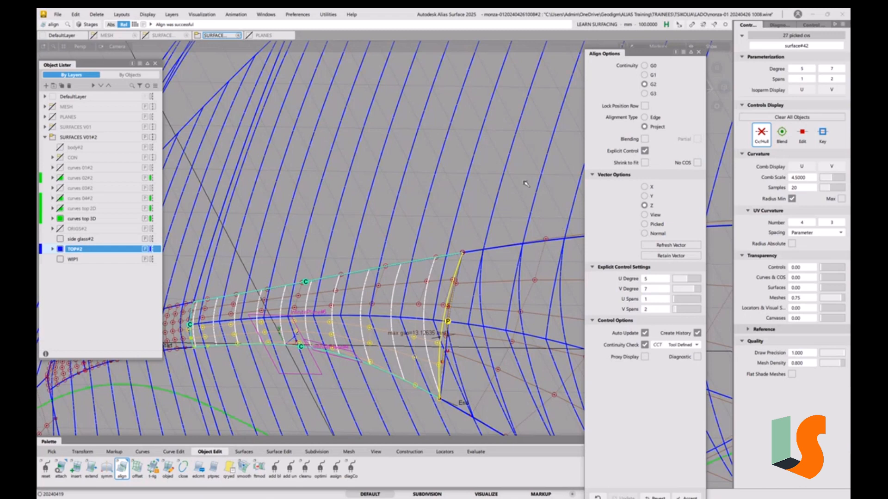
{"action": "left_click", "coordinate": [832, 90]}
{"action": "left_click", "coordinate": [682, 309]}
{"action": "mouse_move", "coordinate": [682, 309]}
{"action": "left_mouse_down"}
{"action": "mouse_move", "coordinate": [803, 301]}
{"action": "mouse_move", "coordinate": [691, 314]}
{"action": "left_mouse_up"}
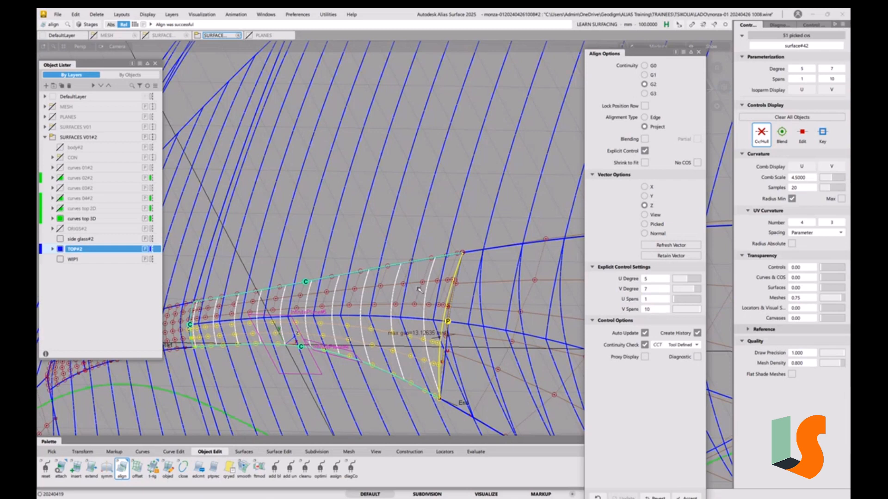
{"action": "left_click", "coordinate": [646, 310]}
{"action": "type", "text": "2"}
{"action": "key", "text": "Return"}
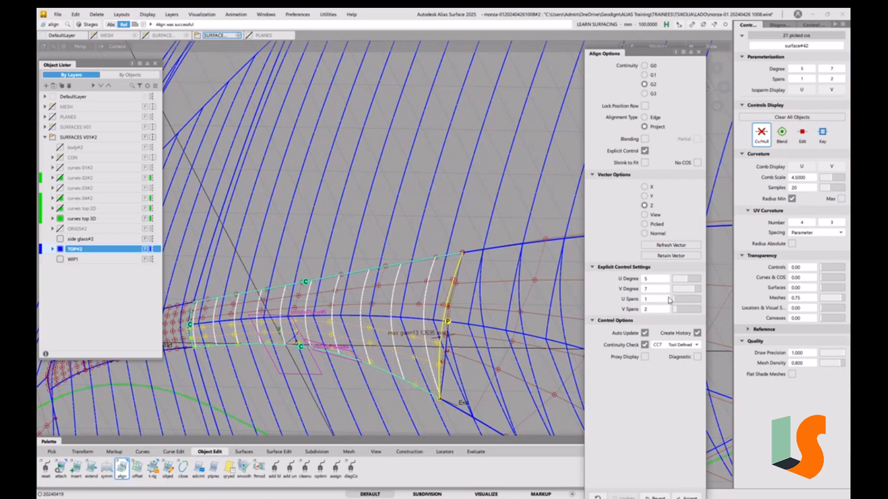
Show the MESH layer and turn on the X axis aligned cross sections for all objects in the Cross Section Editor
{"action": "left_click_drag", "start_coordinate": [364, 328], "coordinate": [326, 324], "text": "ctrl+shift"}
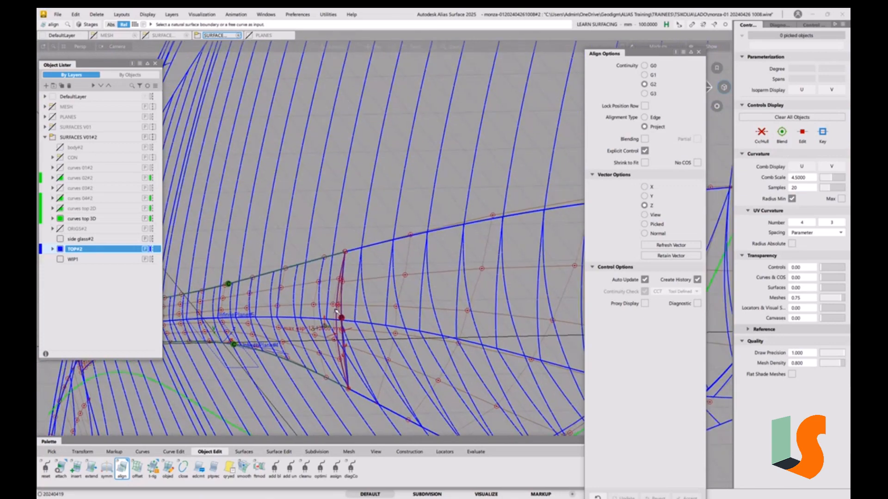
{"action": "left_click", "coordinate": [53, 109]}
{"action": "right_click_drag", "start_coordinate": [307, 308], "coordinate": [342, 297], "text": "ctrl+shift"}
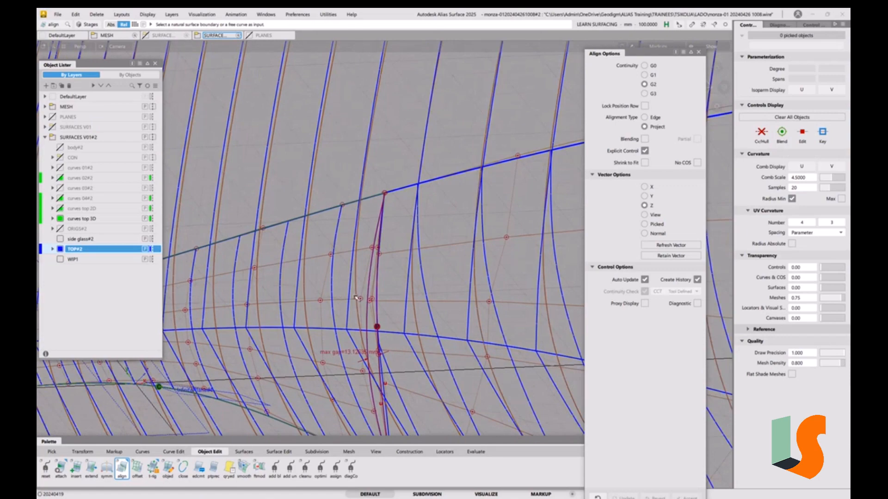
{"action": "left_click_drag", "start_coordinate": [359, 277], "coordinate": [324, 314], "text": "ctrl+shift"}
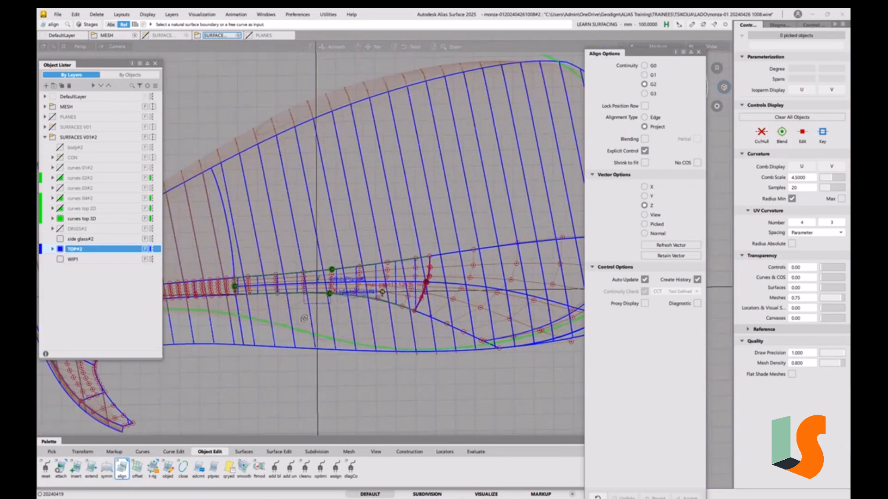
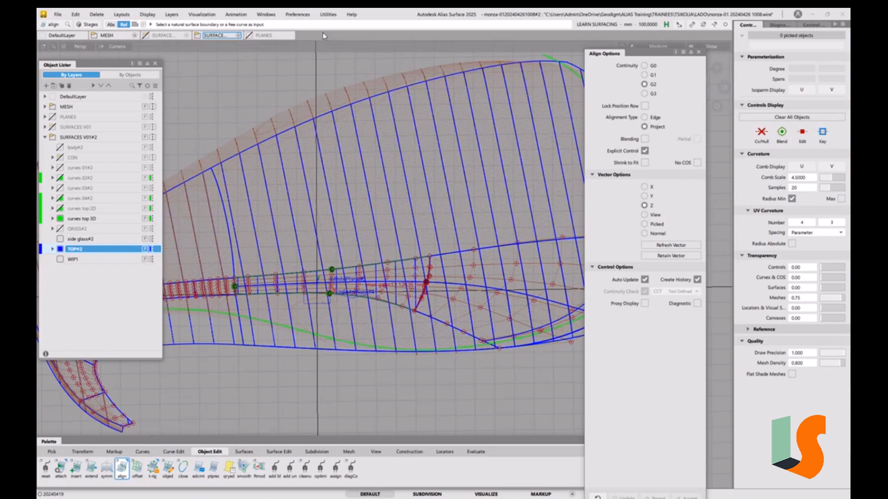
{"action": "left_click", "coordinate": [265, 15]}
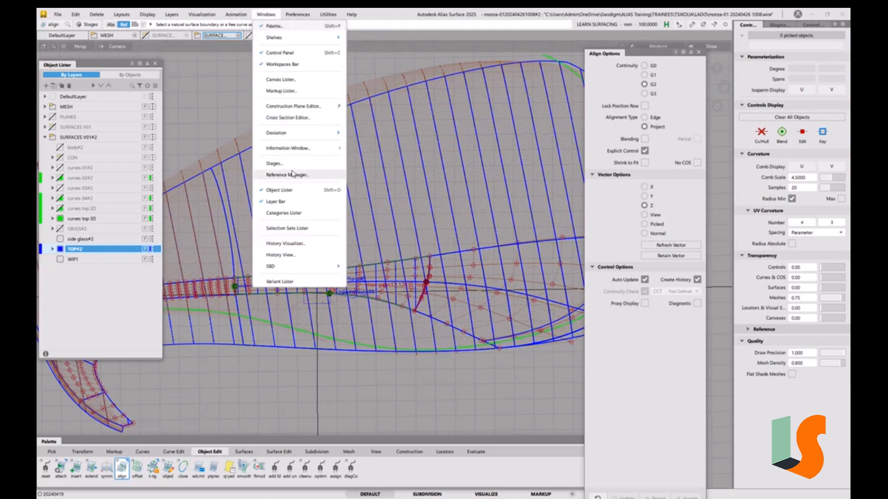
{"action": "left_click", "coordinate": [279, 118]}
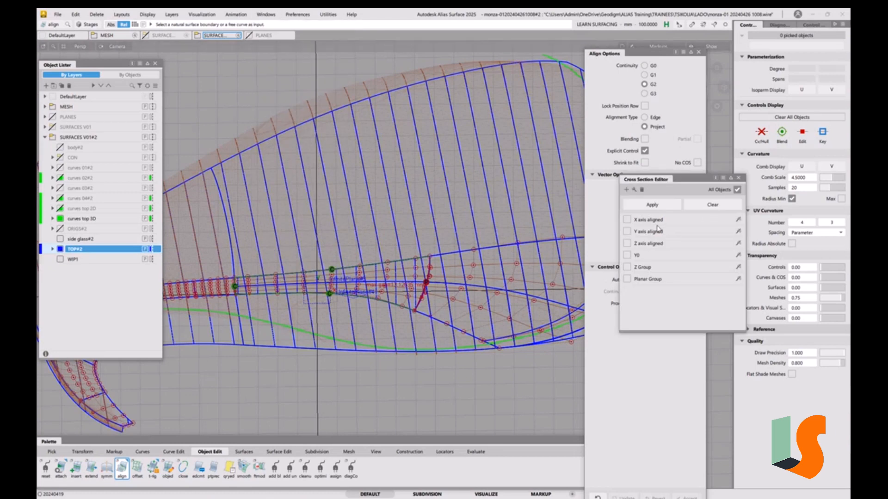
{"action": "left_click", "coordinate": [627, 220]}
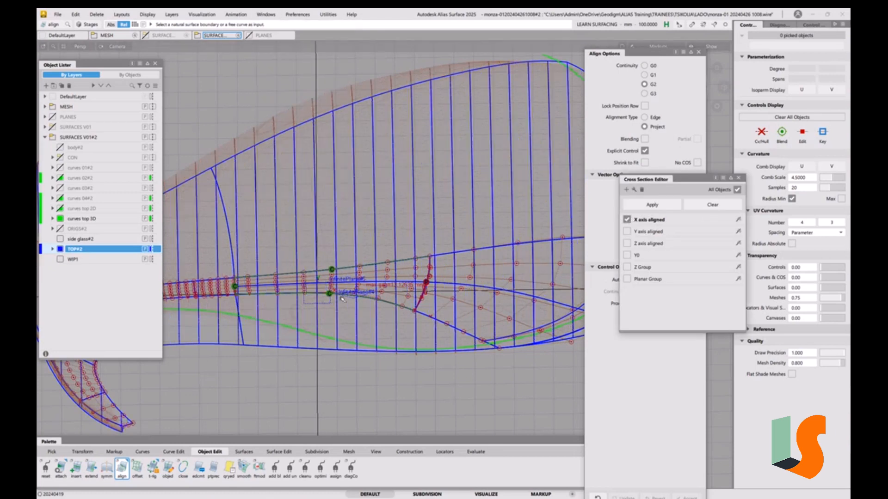
Compare the cross sections of surface#42 and its neighbours with those of the mesh from several angles
{"action": "left_click_drag", "start_coordinate": [318, 303], "coordinate": [324, 277], "text": "alt+shift"}
{"action": "right_click_drag", "start_coordinate": [324, 277], "coordinate": [318, 188], "text": "alt+shift"}
{"action": "left_click_drag", "start_coordinate": [317, 189], "coordinate": [322, 171], "text": "alt+shift"}
{"action": "middle_click_drag", "start_coordinate": [323, 173], "coordinate": [407, 257], "text": "alt+shift"}
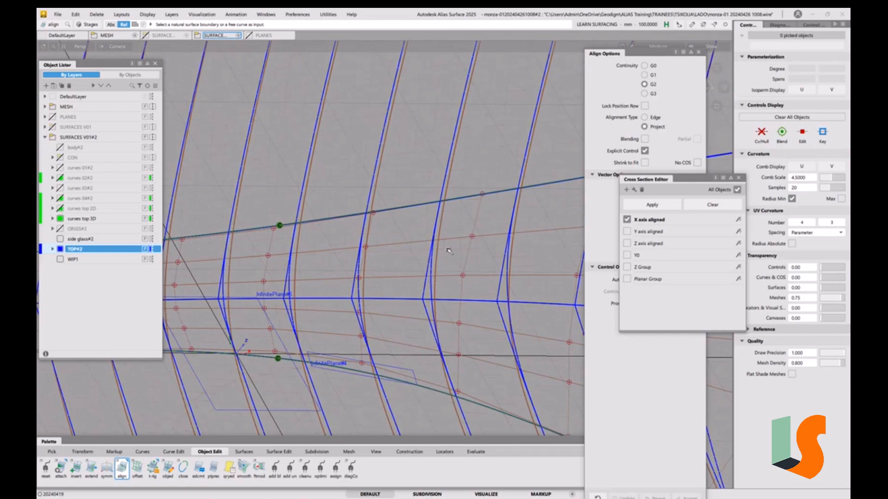
{"action": "right_click_drag", "start_coordinate": [448, 251], "coordinate": [432, 263], "text": "alt+shift"}
{"action": "middle_click_drag", "start_coordinate": [432, 263], "coordinate": [380, 258], "text": "alt+shift"}
{"action": "left_click_drag", "start_coordinate": [379, 257], "coordinate": [407, 272], "text": "alt+shift"}
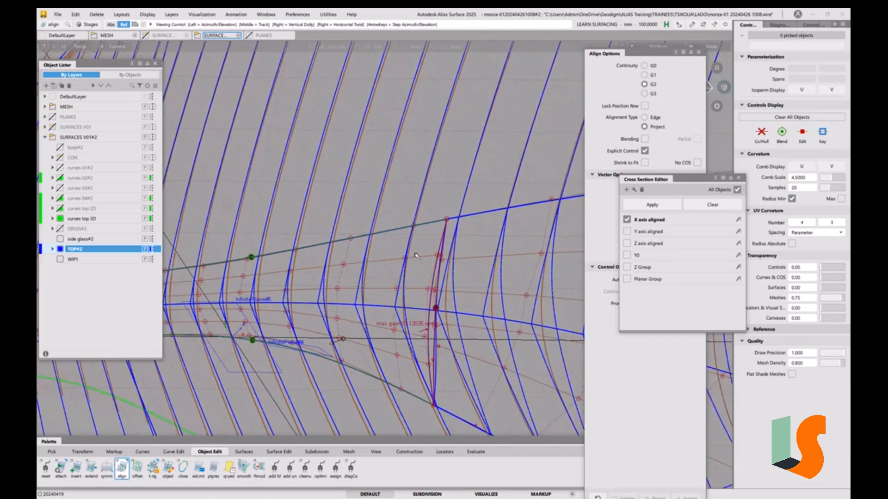
{"action": "right_click_drag", "start_coordinate": [407, 272], "coordinate": [395, 283], "text": "alt+shift"}
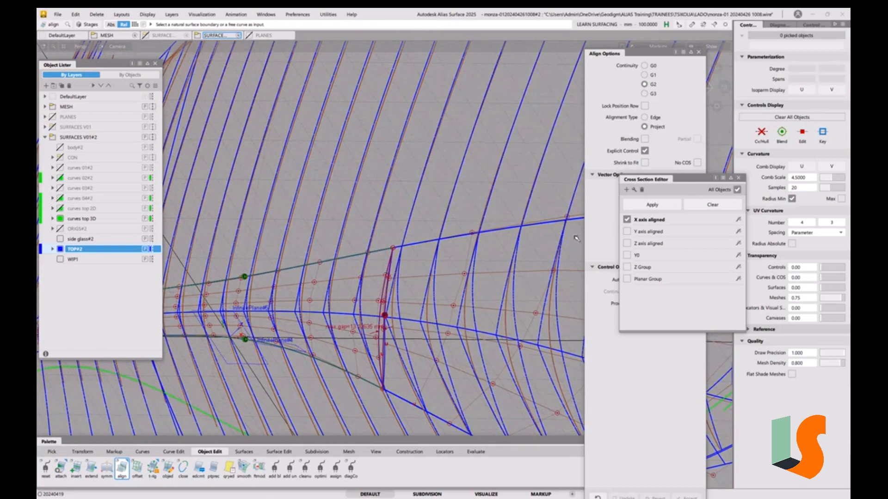
Toggle the X axis aligned cross sections off and back on, and close the Cross Section Editor
{"action": "left_click", "coordinate": [627, 220]}
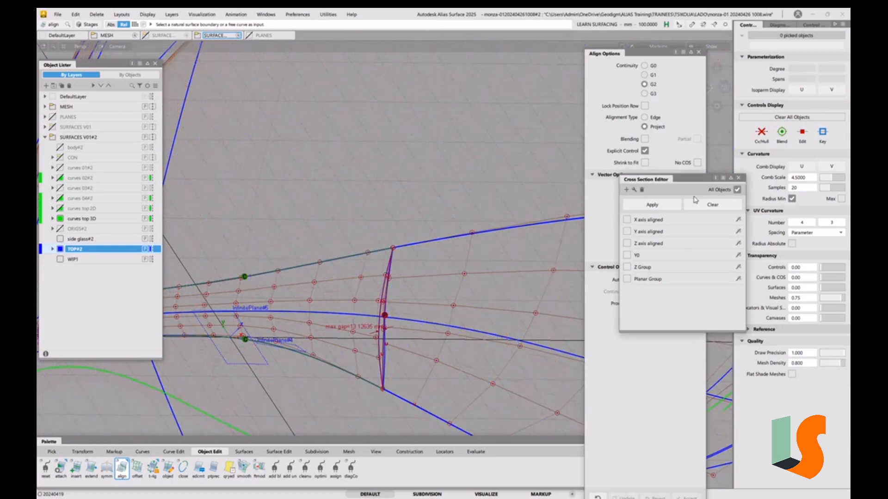
{"action": "left_click", "coordinate": [738, 178]}
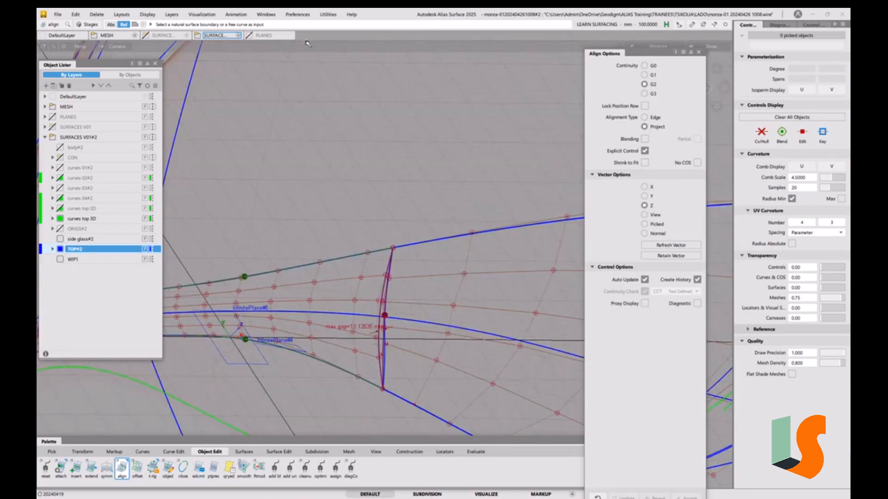
{"action": "left_click", "coordinate": [266, 14]}
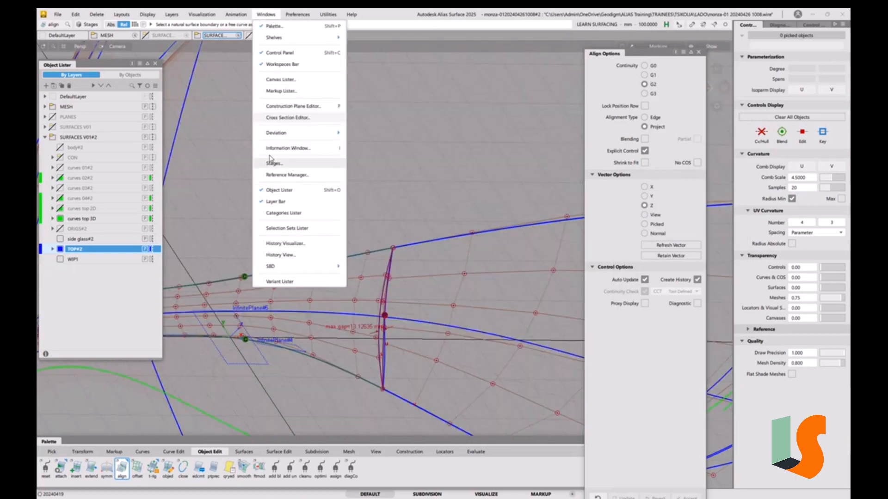
{"action": "left_click", "coordinate": [281, 117]}
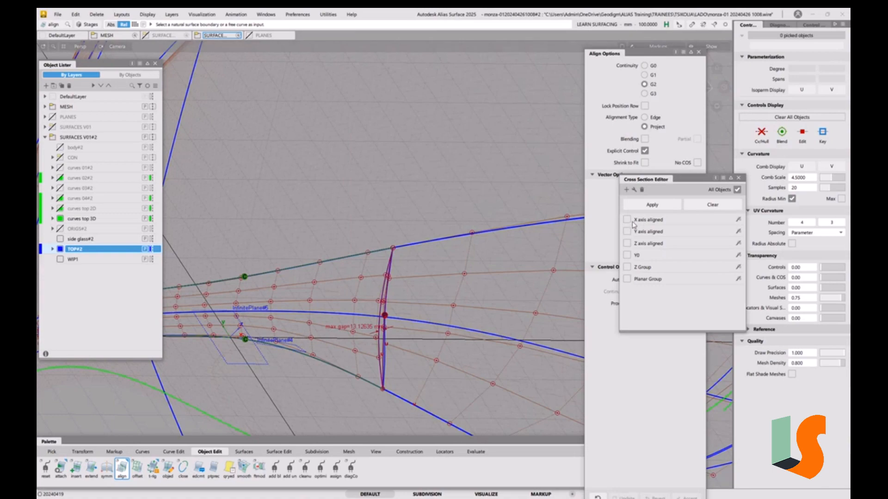
{"action": "left_click", "coordinate": [627, 220]}
{"action": "left_click", "coordinate": [739, 179]}
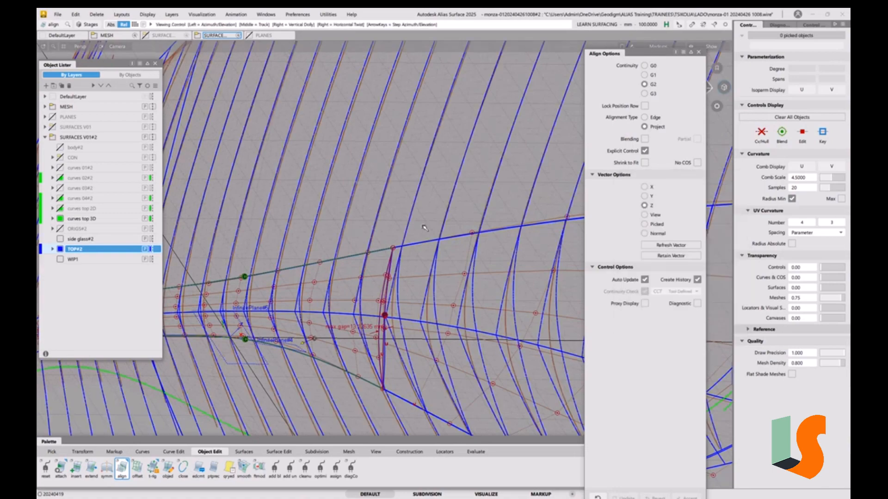
Check the front part of the TOP#2 sections against the mesh and hide the MESH layer
{"action": "right_click_drag", "start_coordinate": [424, 228], "coordinate": [397, 252], "text": "alt+shift"}
{"action": "middle_click_drag", "start_coordinate": [476, 252], "coordinate": [393, 252], "text": "alt+shift"}
{"action": "left_click_drag", "start_coordinate": [393, 252], "coordinate": [409, 264], "text": "alt+shift"}
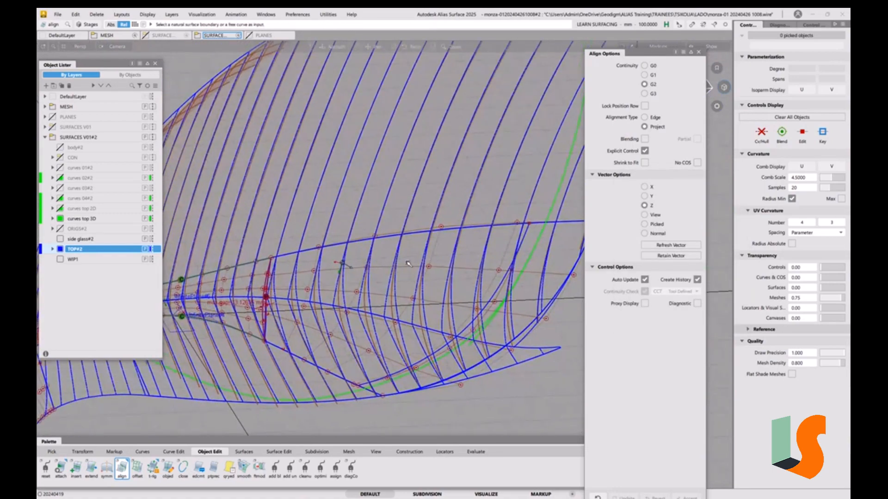
{"action": "middle_click_drag", "start_coordinate": [409, 264], "coordinate": [408, 279], "text": "alt+shift"}
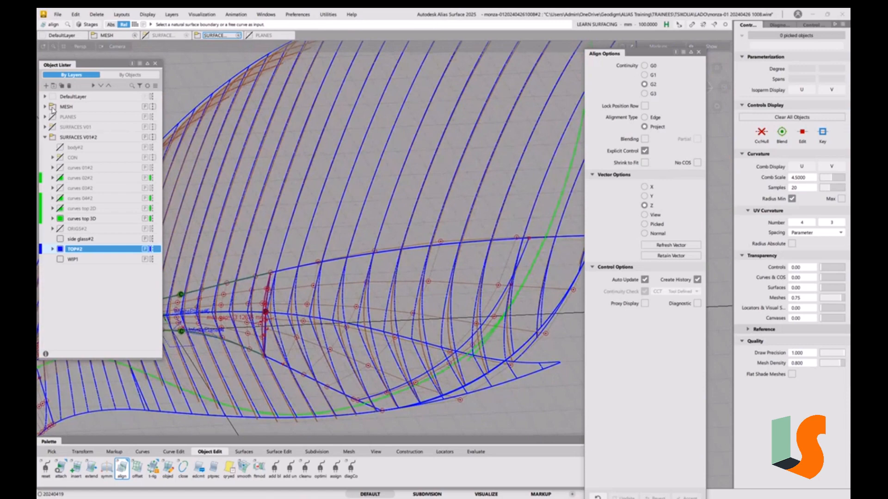
{"action": "left_click", "coordinate": [52, 107]}
Examine the section flow across the boundary between surface#41 and surface#42 from several angles, with the Align options closed
{"action": "left_click_drag", "start_coordinate": [423, 287], "coordinate": [413, 294], "text": "alt+shift"}
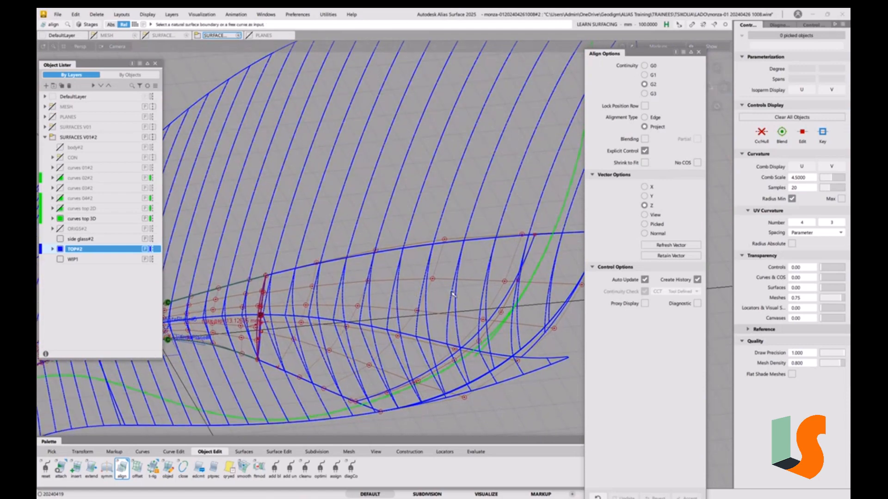
{"action": "key", "text": "5"}
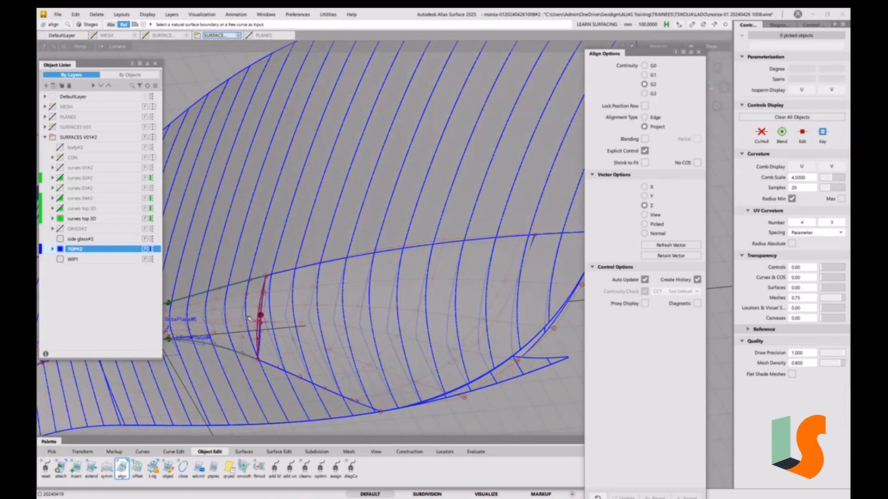
{"action": "left_click_drag", "start_coordinate": [248, 319], "coordinate": [375, 343], "text": "alt+shift"}
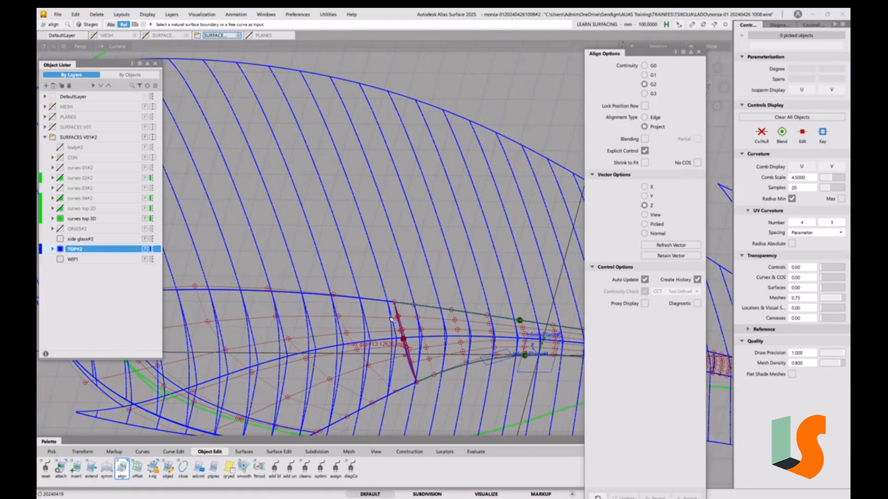
{"action": "left_click_drag", "start_coordinate": [390, 319], "coordinate": [418, 363], "text": "alt+shift"}
{"action": "left_click_drag", "start_coordinate": [448, 334], "coordinate": [451, 340], "text": "alt+shift"}
{"action": "left_click", "coordinate": [698, 51]}
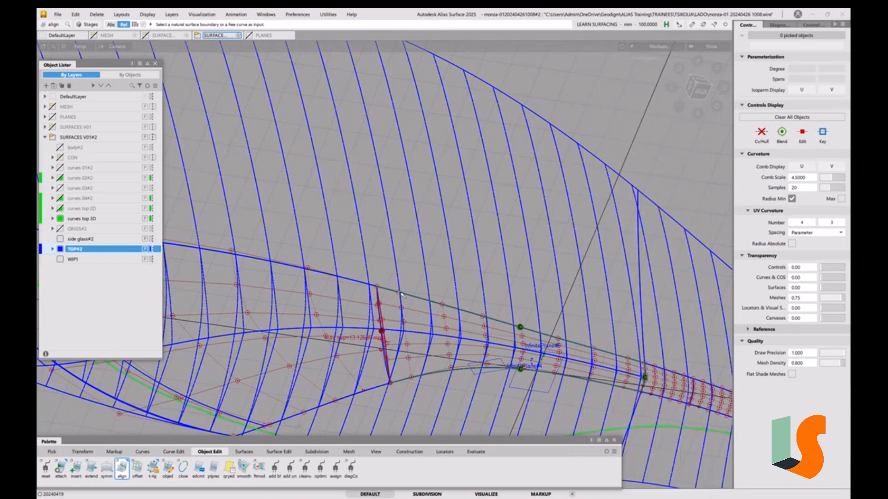
{"action": "left_click_drag", "start_coordinate": [402, 294], "coordinate": [441, 332], "text": "alt+shift"}
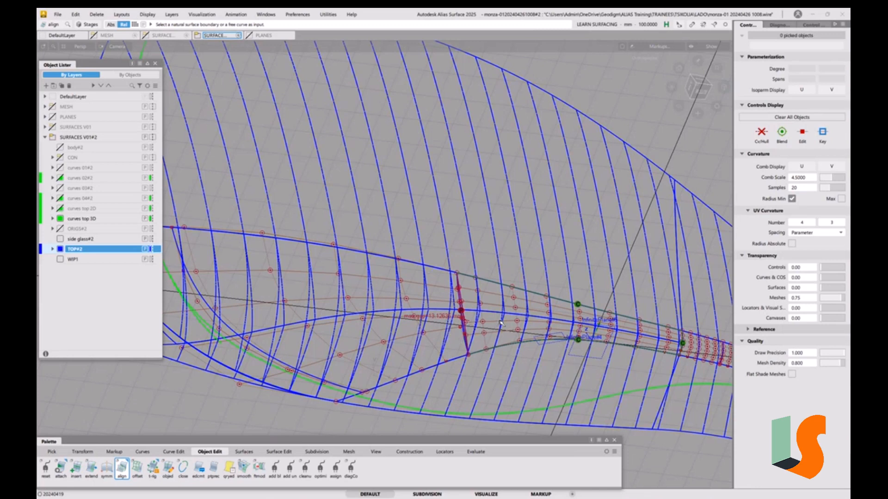
{"action": "left_click_drag", "start_coordinate": [500, 322], "coordinate": [527, 330], "text": "alt+shift"}
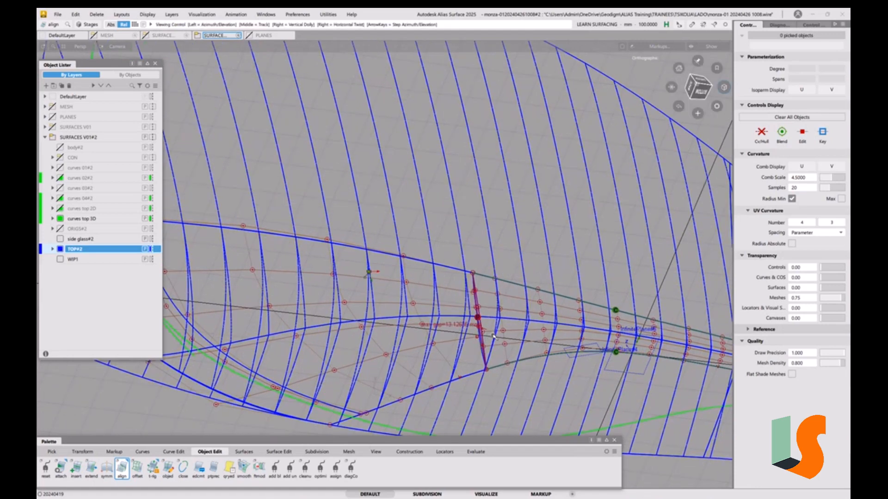
{"action": "left_click_drag", "start_coordinate": [523, 336], "coordinate": [527, 354], "text": "alt+shift"}
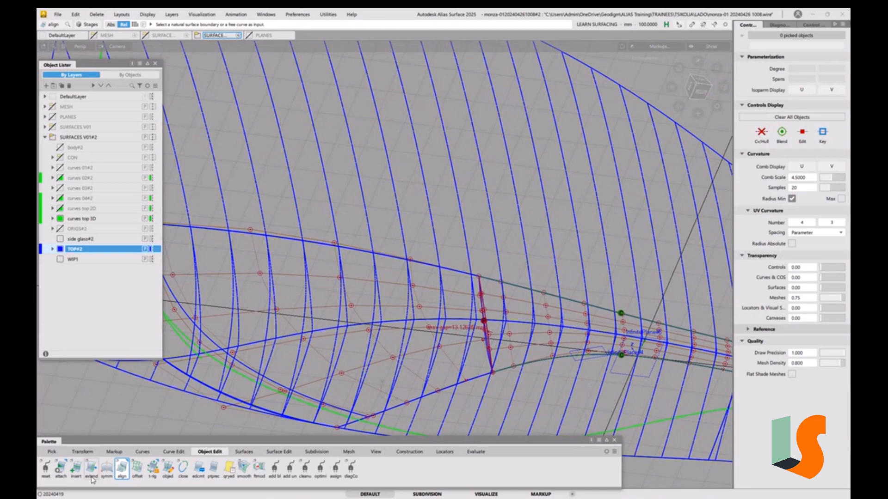
Align surface#41's V=0 edge to surface#42 with G2 continuity, using the Edge alignment type with explicit control
{"action": "double_click", "coordinate": [122, 468]}
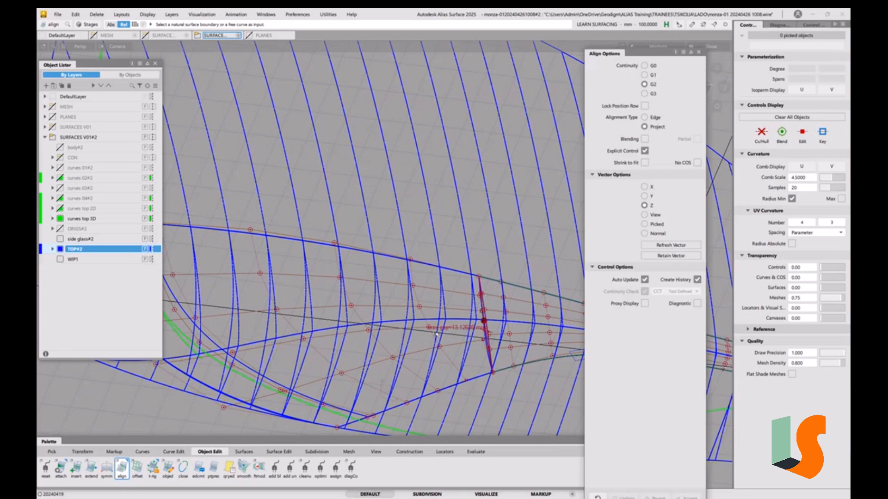
{"action": "left_click", "coordinate": [652, 119]}
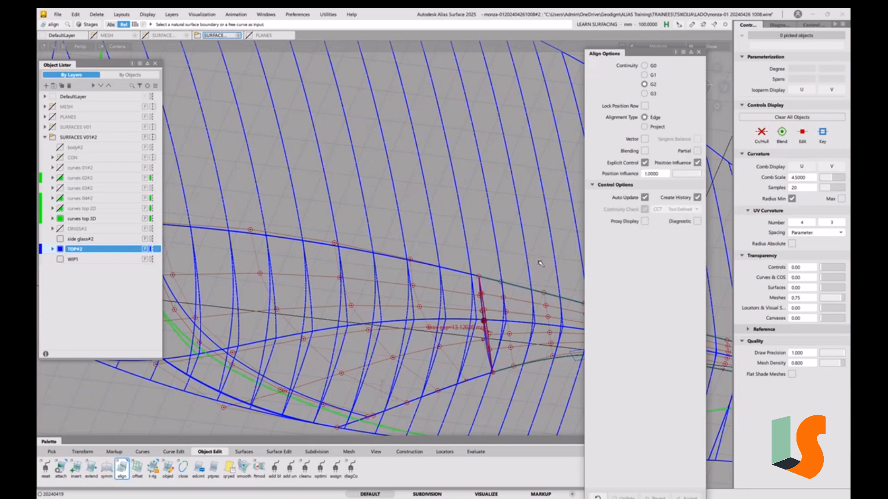
{"action": "left_click", "coordinate": [481, 292]}
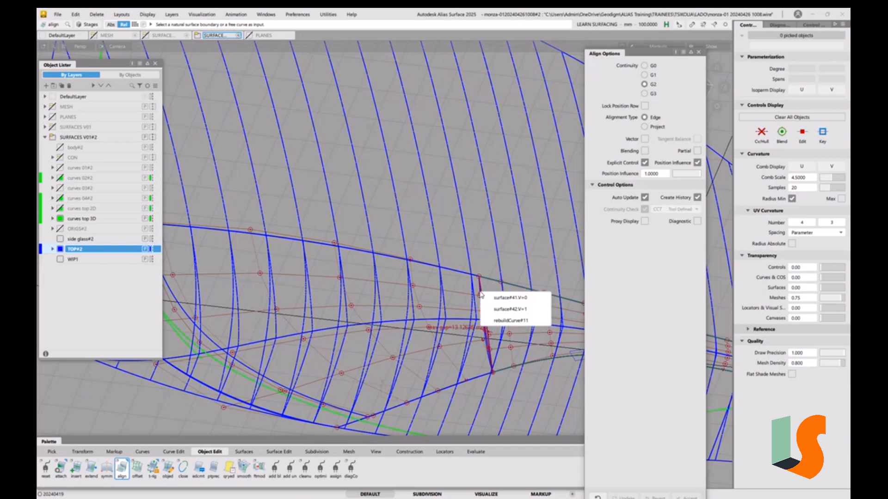
{"action": "left_click", "coordinate": [509, 299]}
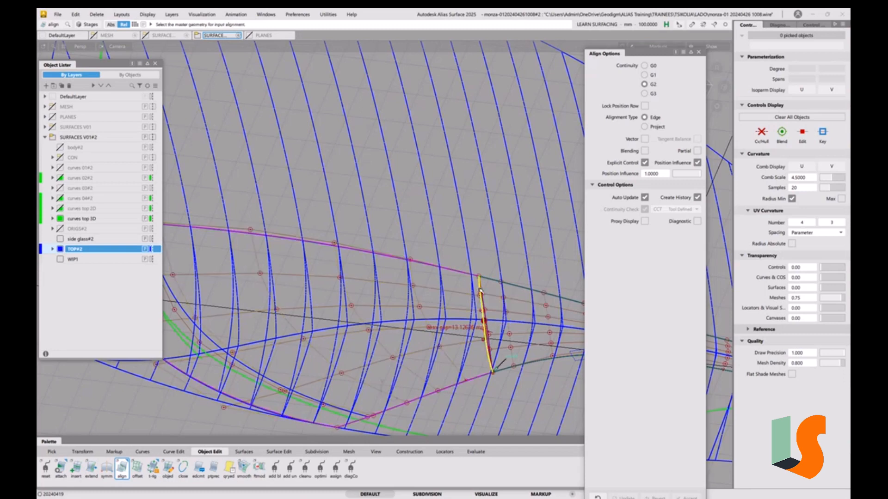
{"action": "left_click", "coordinate": [480, 290]}
{"action": "left_click", "coordinate": [498, 295]}
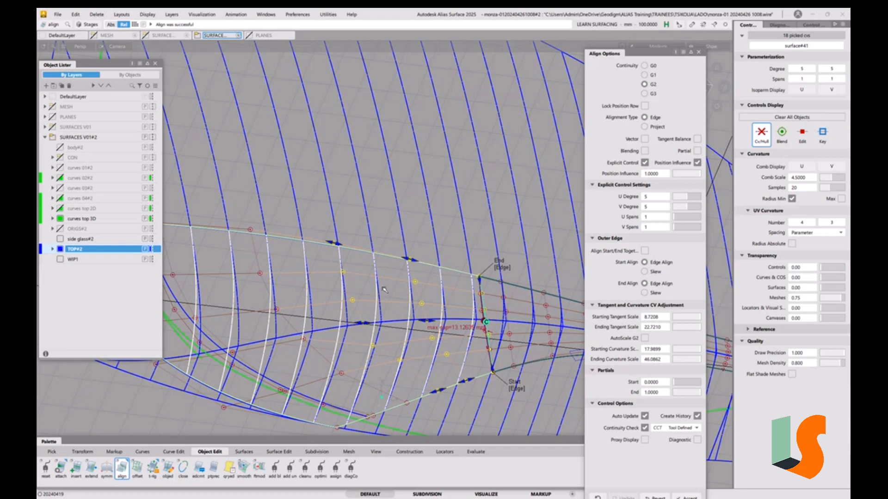
{"action": "left_click_drag", "start_coordinate": [386, 290], "coordinate": [506, 329], "text": "alt+shift"}
{"action": "left_click_drag", "start_coordinate": [316, 309], "coordinate": [397, 287], "text": "alt+shift"}
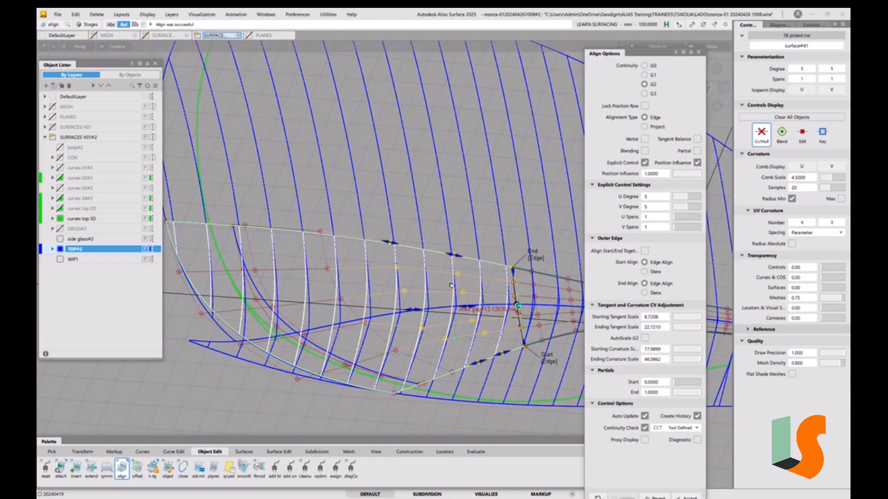
{"action": "left_click_drag", "start_coordinate": [481, 292], "coordinate": [489, 319], "text": "alt+shift"}
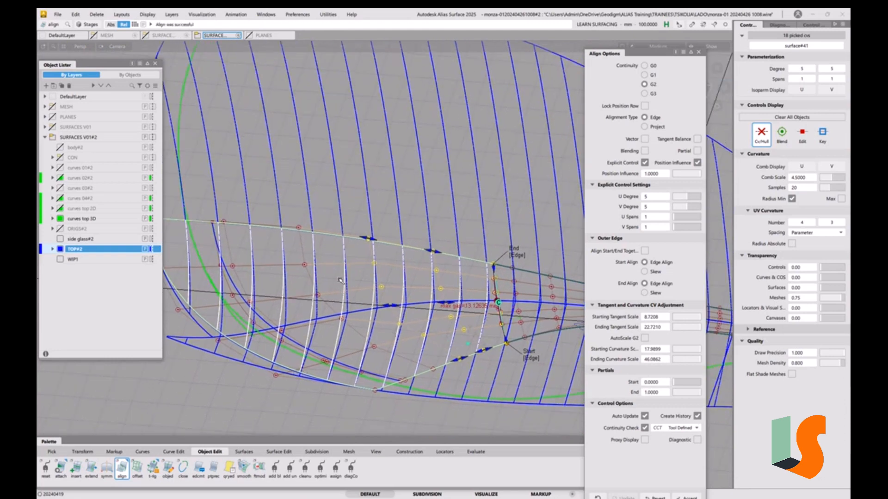
Turn off history creation for surface#41's alignment and leave the Align tool with nothing picked
{"action": "left_click_drag", "start_coordinate": [351, 298], "coordinate": [366, 321], "text": "alt+shift"}
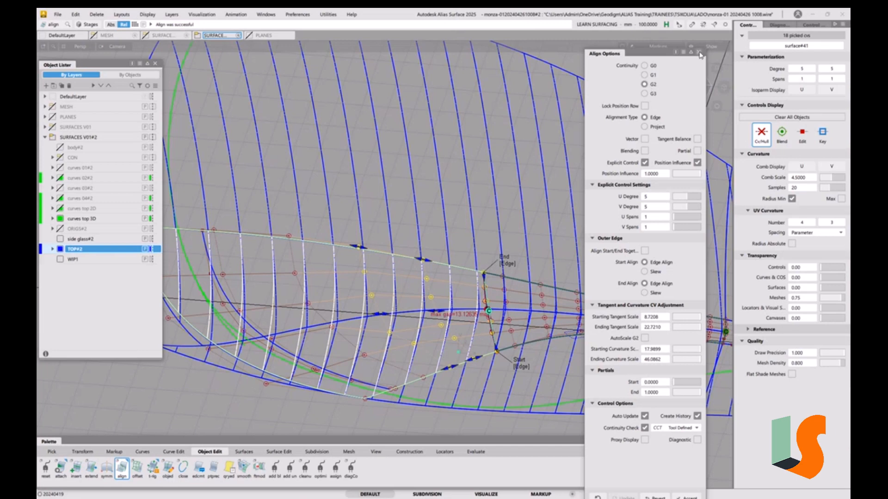
{"action": "left_click", "coordinate": [699, 417]}
{"action": "left_click_drag", "start_coordinate": [540, 352], "coordinate": [539, 303], "text": "ctrl+shift"}
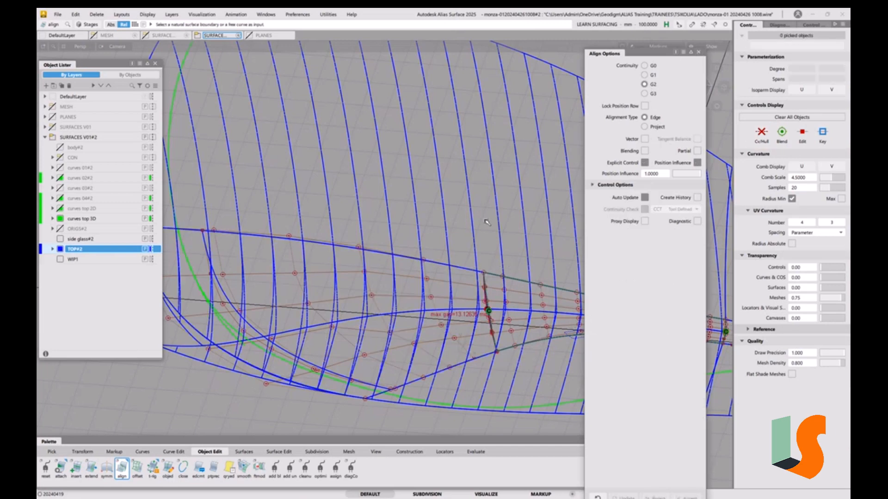
{"action": "mouse_move", "coordinate": [527, 276]}
{"action": "right_mouse_down", "text": "alt+shift"}
{"action": "mouse_move", "coordinate": [484, 267]}
{"action": "mouse_move", "coordinate": [414, 333]}
{"action": "right_mouse_up", "text": "alt+shift"}
{"action": "left_click_drag", "start_coordinate": [330, 290], "coordinate": [308, 302], "text": "ctrl+shift"}
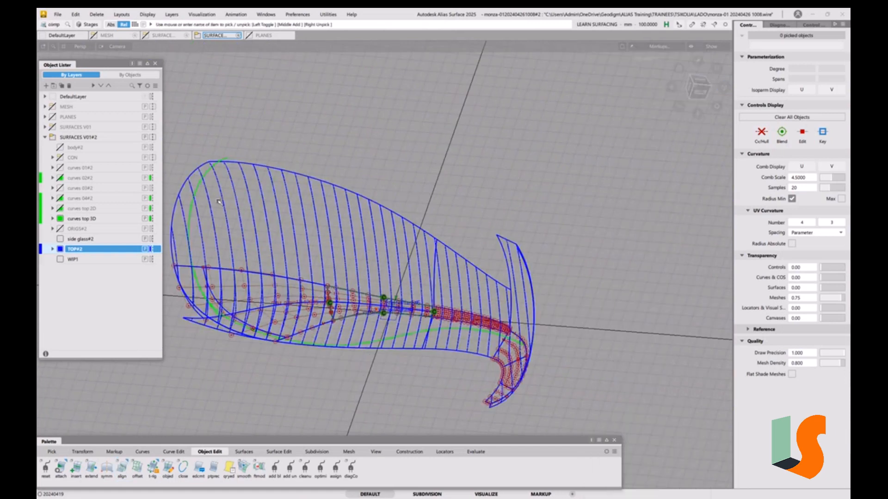
Delete the construction history of the main TOP#2 surfaces and clear the selection
{"action": "left_click_drag", "start_coordinate": [218, 200], "coordinate": [508, 357]}
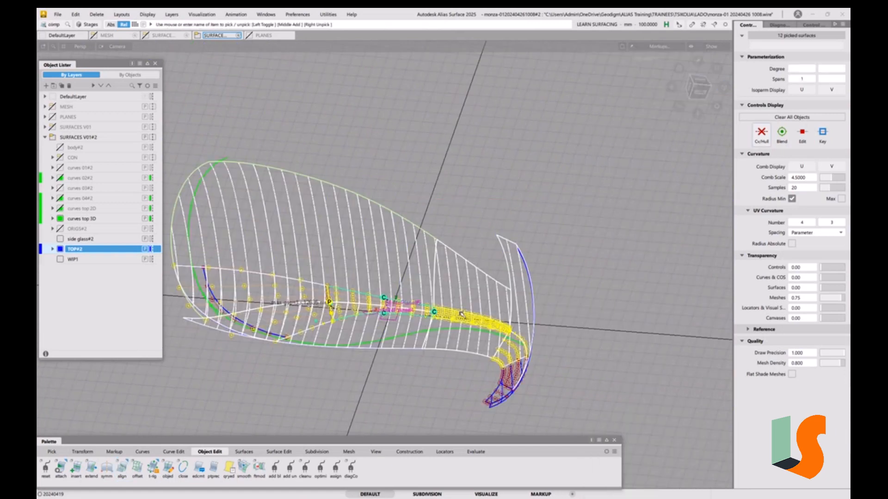
{"action": "key", "text": "alt+shift+d"}
{"action": "left_click", "coordinate": [411, 292]}
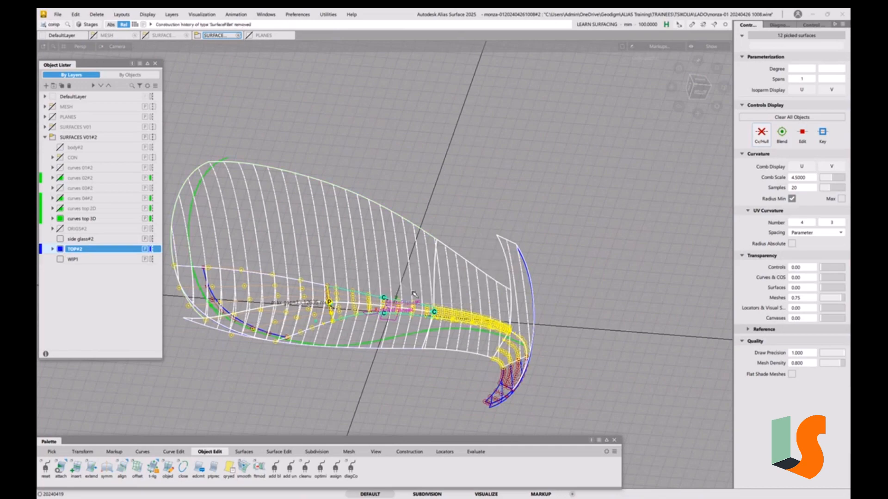
{"action": "left_click", "coordinate": [370, 289]}
{"action": "scroll", "coordinate": [370, 289], "scroll_direction": "up", "scroll_amount": 3}
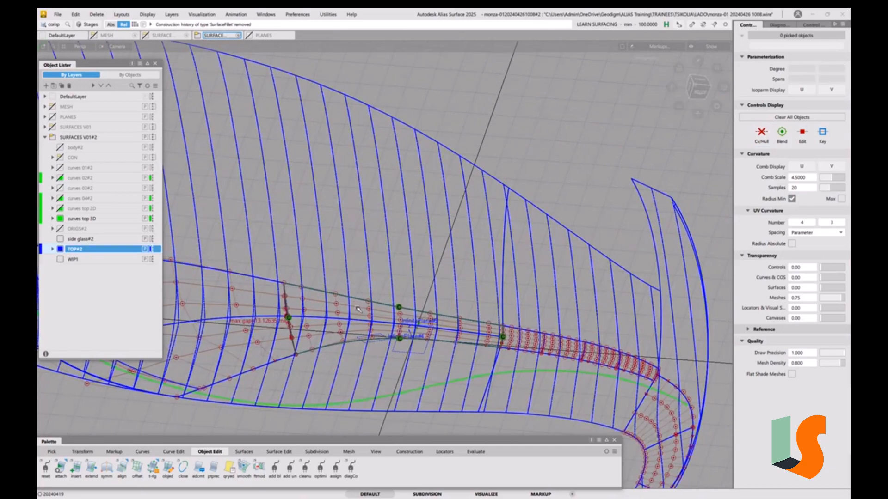
Delete the max gap deviation locator at the boundary between surface#41 and surface#42
{"action": "middle_click_drag", "start_coordinate": [370, 289], "coordinate": [454, 313], "text": "alt+shift"}
{"action": "left_click_drag", "start_coordinate": [462, 313], "coordinate": [522, 322], "text": "alt+shift"}
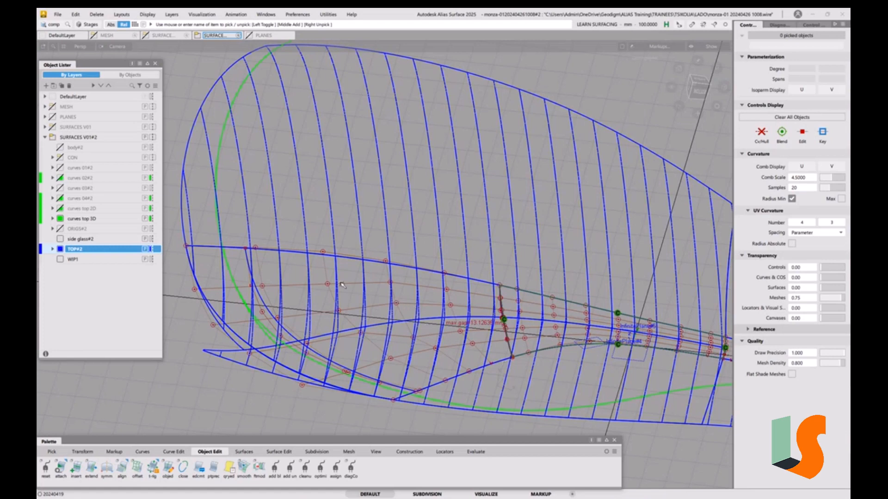
{"action": "key", "text": "shift+alt"}
{"action": "left_click_drag", "start_coordinate": [433, 313], "coordinate": [488, 312], "text": "alt+shift"}
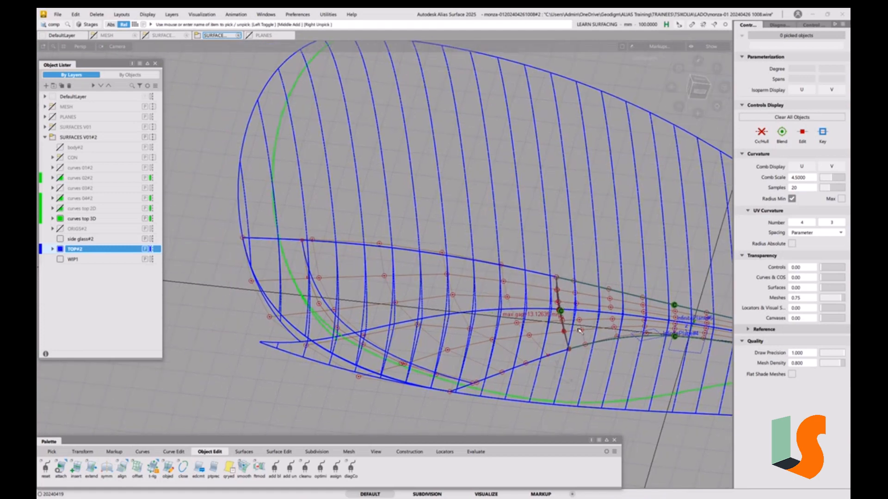
{"action": "left_click_drag", "start_coordinate": [570, 330], "coordinate": [576, 393], "text": "ctrl+shift"}
{"action": "left_click", "coordinate": [563, 327]}
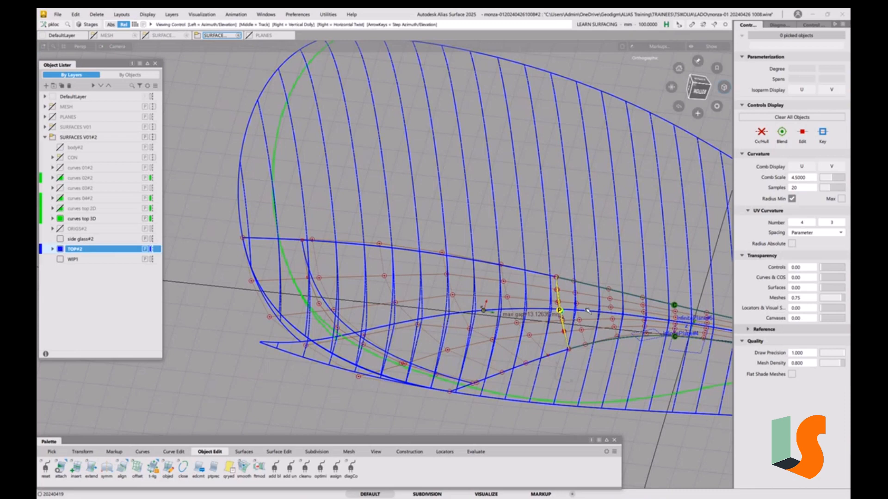
{"action": "scroll", "coordinate": [577, 319], "scroll_direction": "up", "scroll_amount": 5}
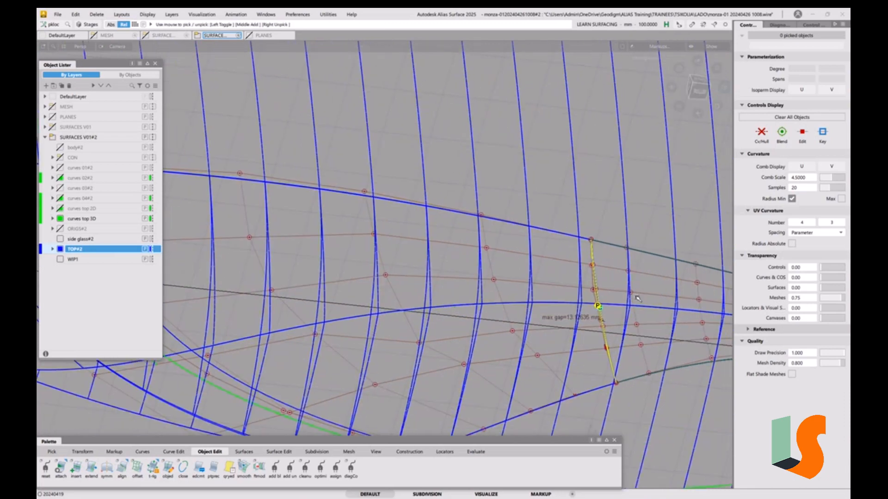
{"action": "key", "text": "Delete"}
{"action": "left_click", "coordinate": [426, 284]}
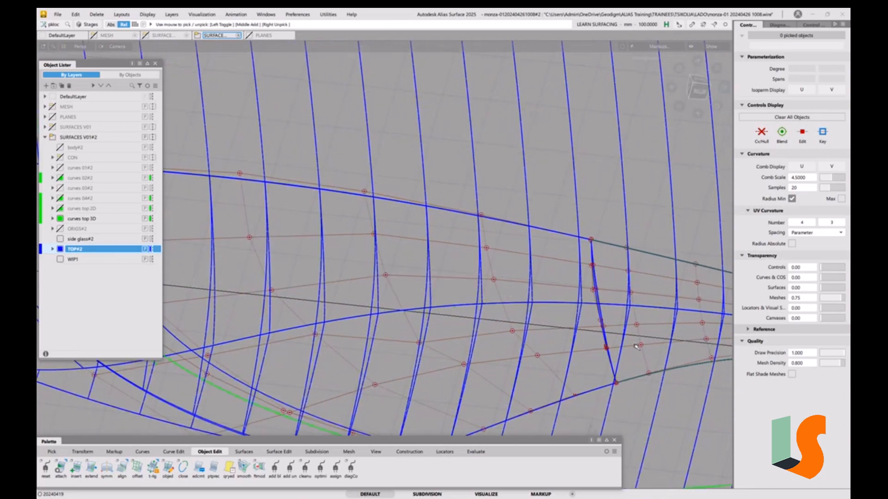
Delete rebuildCurve#11 along the shared boundary between surface#41 and surface#42
{"action": "right_click_drag", "start_coordinate": [636, 346], "coordinate": [601, 323], "text": "ctrl+shift"}
{"action": "left_click", "coordinate": [593, 329]}
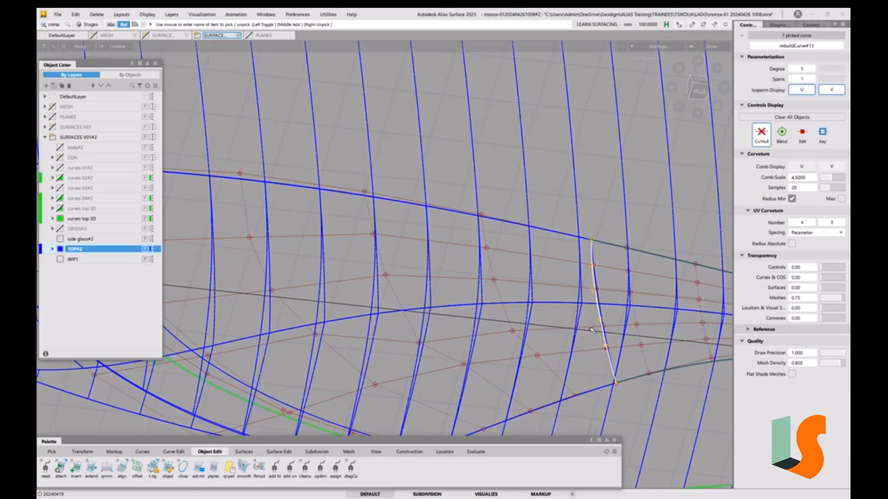
{"action": "key", "text": "Delete"}
{"action": "left_click", "coordinate": [419, 284]}
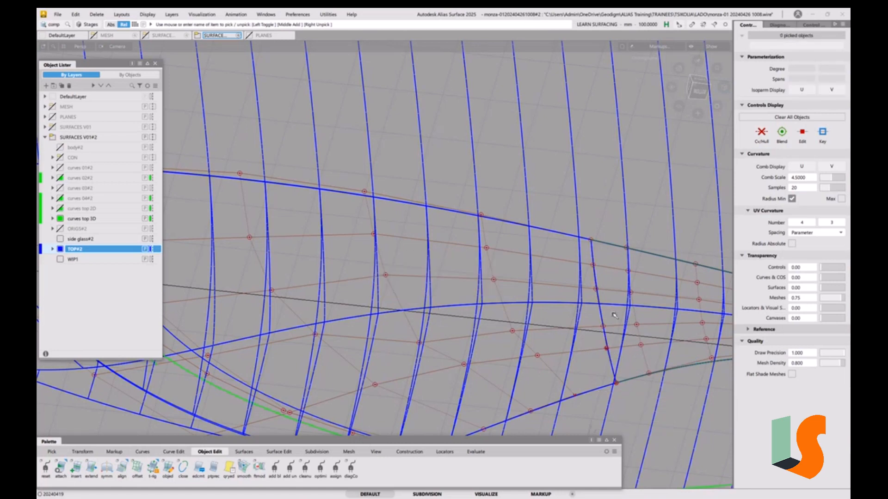
Hide the CVs and hulls of projected_curve#5 near the outer end of surface#41
{"action": "left_click_drag", "start_coordinate": [445, 303], "coordinate": [451, 305], "text": "alt+shift"}
{"action": "right_click_drag", "start_coordinate": [451, 305], "coordinate": [416, 304], "text": "alt+shift"}
{"action": "mouse_move", "coordinate": [585, 326]}
{"action": "left_mouse_down", "text": "alt+shift"}
{"action": "mouse_move", "coordinate": [563, 328]}
{"action": "mouse_move", "coordinate": [573, 293]}
{"action": "mouse_move", "coordinate": [551, 296]}
{"action": "mouse_move", "coordinate": [553, 337]}
{"action": "left_mouse_up", "text": "alt+shift"}
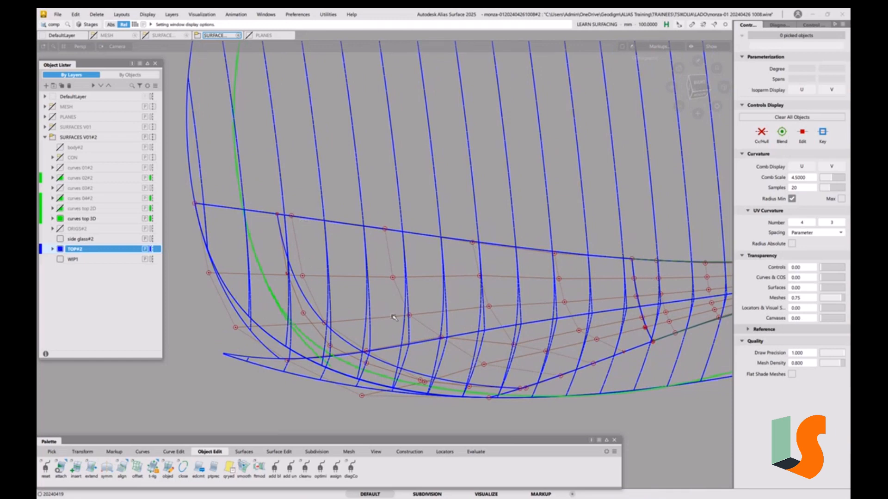
{"action": "left_click_drag", "start_coordinate": [383, 321], "coordinate": [414, 331], "text": "ctrl+shift"}
{"action": "left_click", "coordinate": [334, 338]}
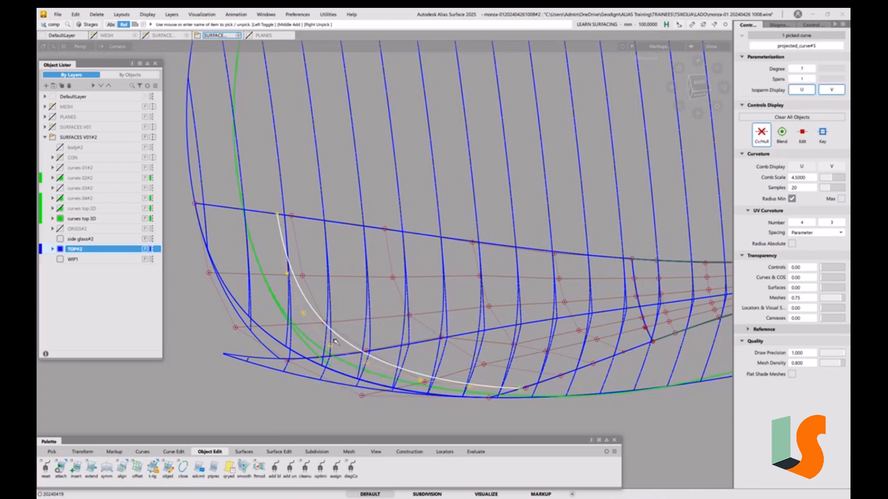
{"action": "left_click", "coordinate": [762, 137]}
Slide an interior CV of surface#41 slightly along its hull with the CV move tool, then clear the selection
{"action": "middle_click_drag", "start_coordinate": [581, 266], "coordinate": [564, 257], "text": "alt+shift"}
{"action": "right_click_drag", "start_coordinate": [560, 241], "coordinate": [547, 267], "text": "alt+shift"}
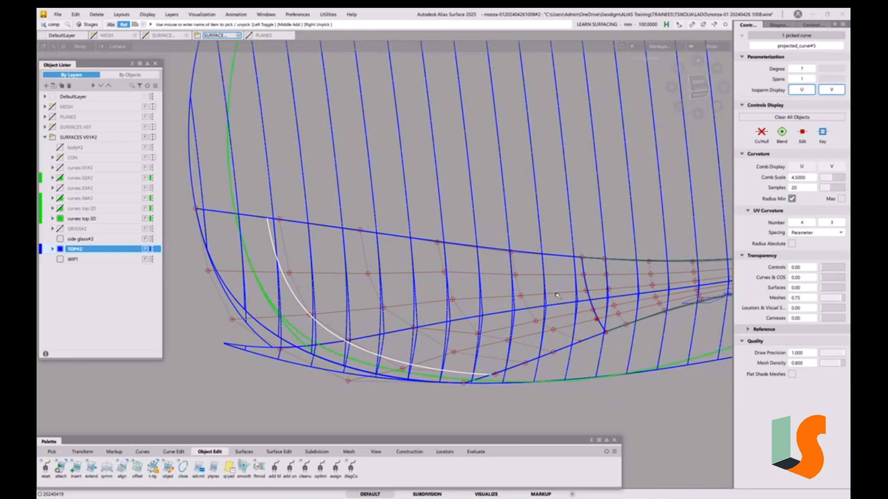
{"action": "right_click_drag", "start_coordinate": [562, 288], "coordinate": [550, 296], "text": "alt+shift"}
{"action": "middle_click_drag", "start_coordinate": [550, 296], "coordinate": [558, 270], "text": "alt+shift"}
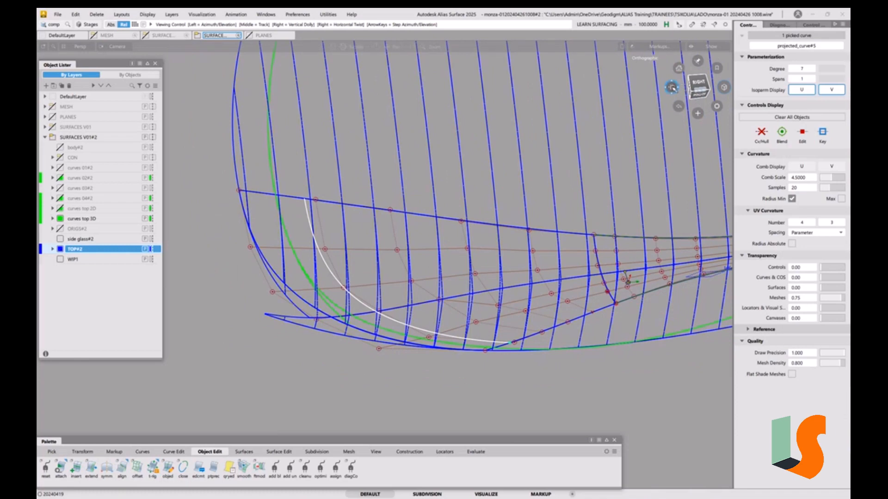
{"action": "left_click", "coordinate": [671, 87], "text": "alt+shift"}
{"action": "left_click_drag", "start_coordinate": [578, 292], "coordinate": [723, 303], "text": "alt+shift"}
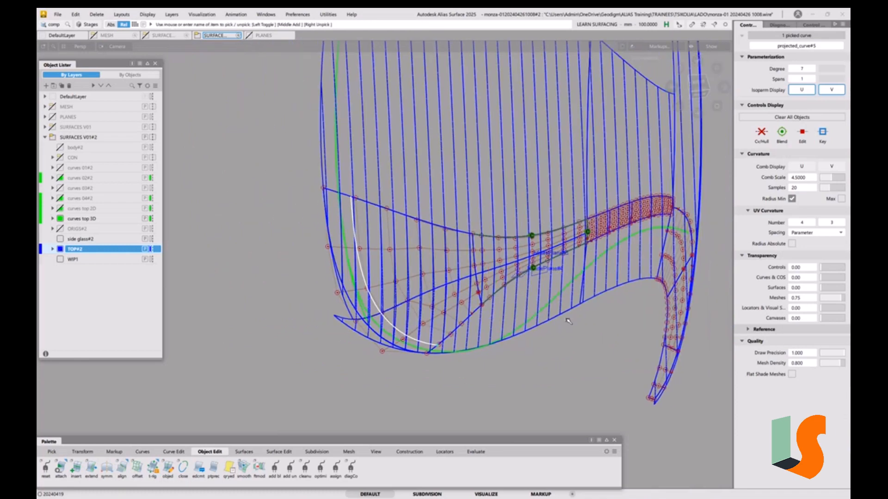
{"action": "right_click_drag", "start_coordinate": [568, 321], "coordinate": [535, 240], "text": "alt+shift"}
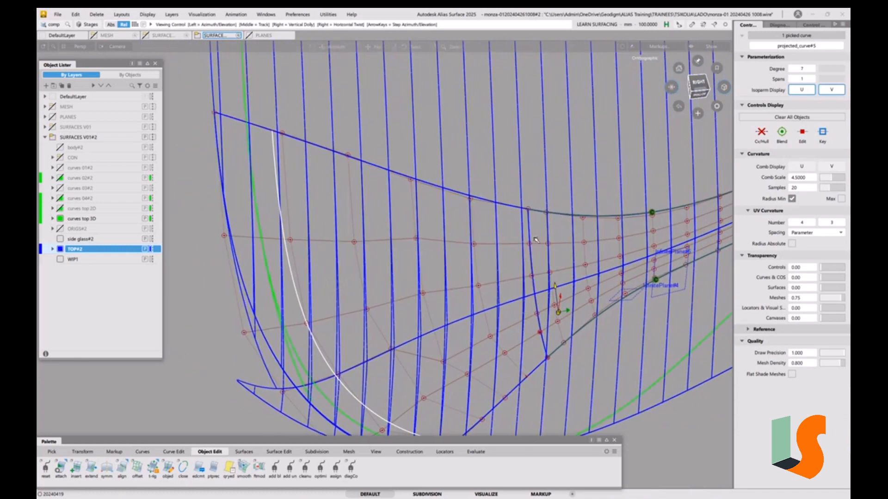
{"action": "key", "text": "w"}
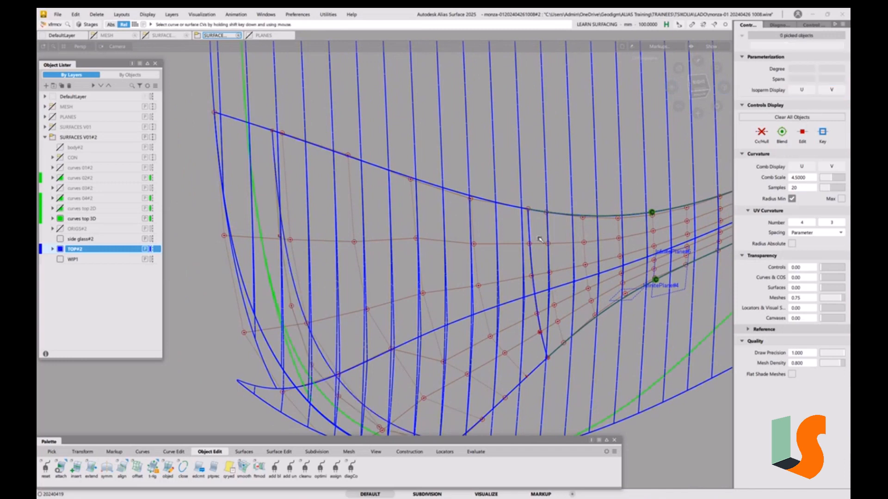
{"action": "key", "text": "space"}
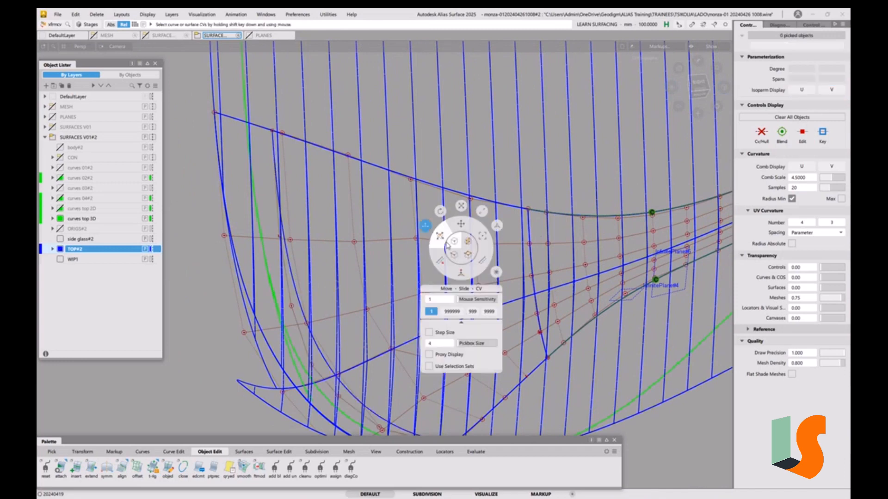
{"action": "left_click", "coordinate": [435, 225]}
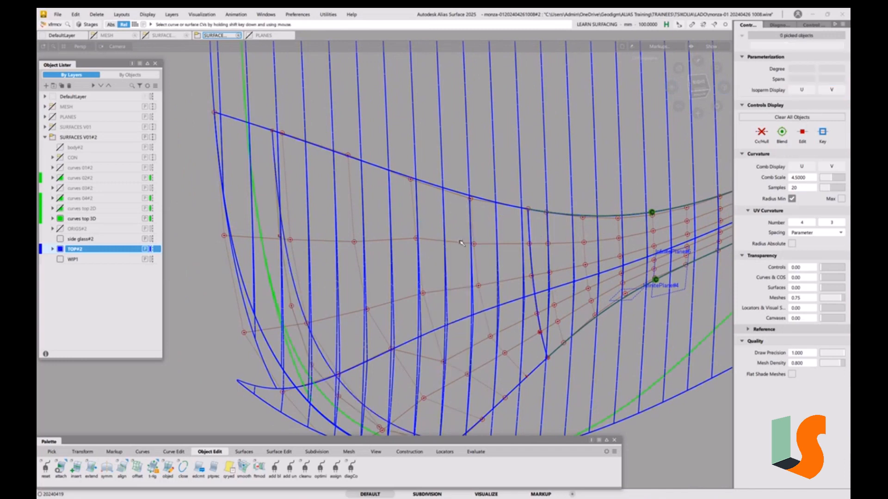
{"action": "left_click", "coordinate": [417, 239]}
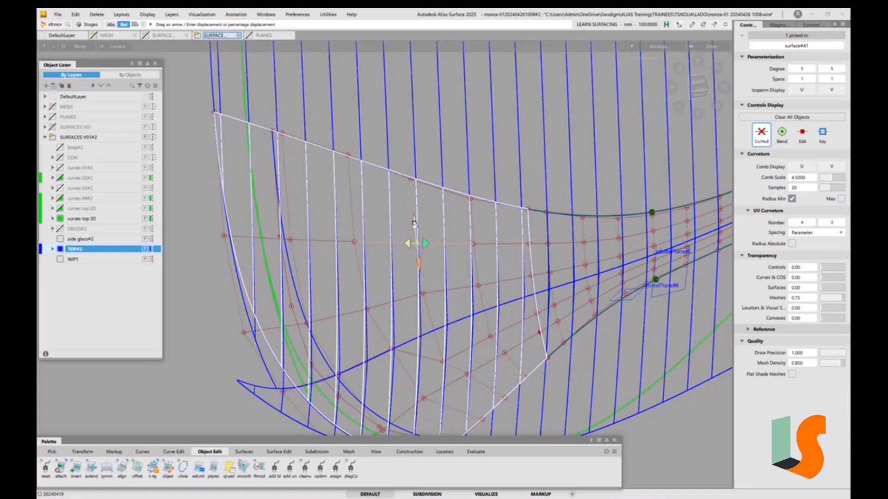
{"action": "left_click", "coordinate": [422, 294]}
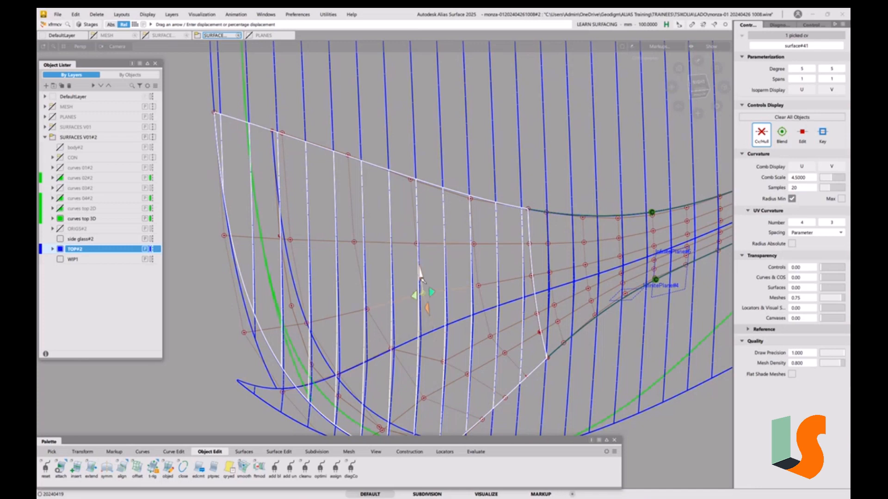
{"action": "left_click_drag", "start_coordinate": [419, 273], "coordinate": [420, 278]}
{"action": "left_click", "coordinate": [366, 309]}
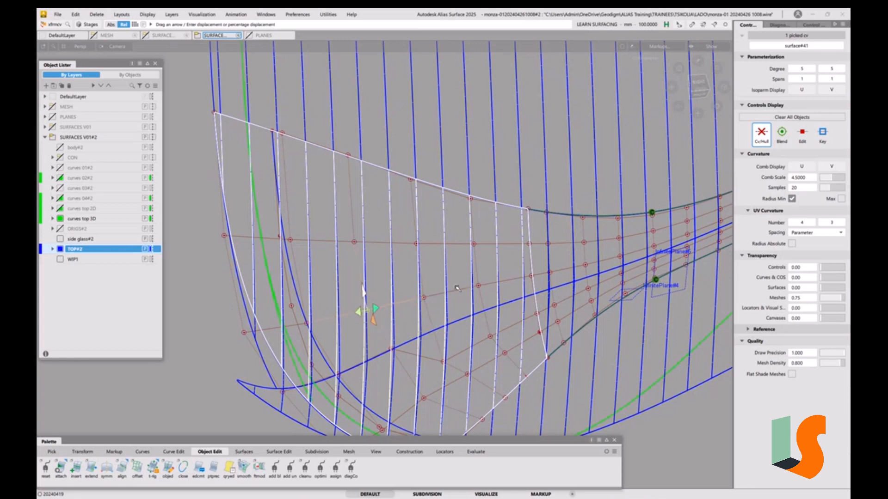
{"action": "left_click", "coordinate": [547, 261]}
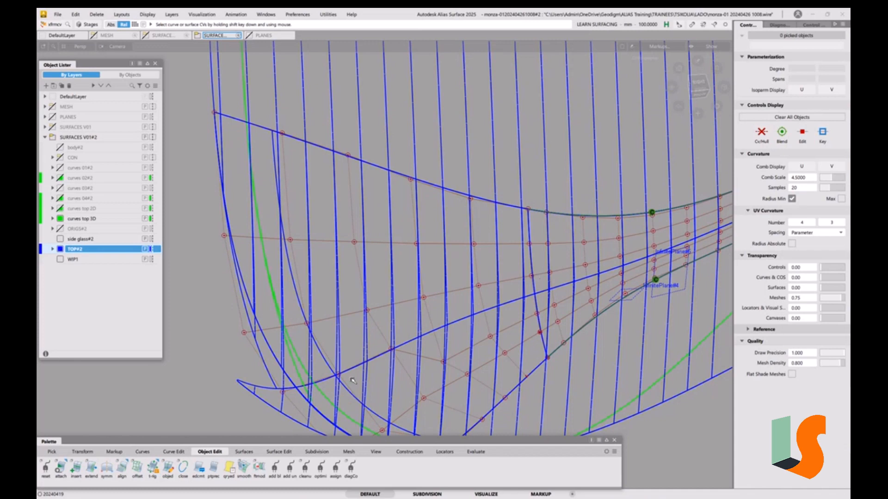
Create a construction plane with the View creation type, centred on surface#41's upper edge
{"action": "left_click", "coordinate": [409, 452]}
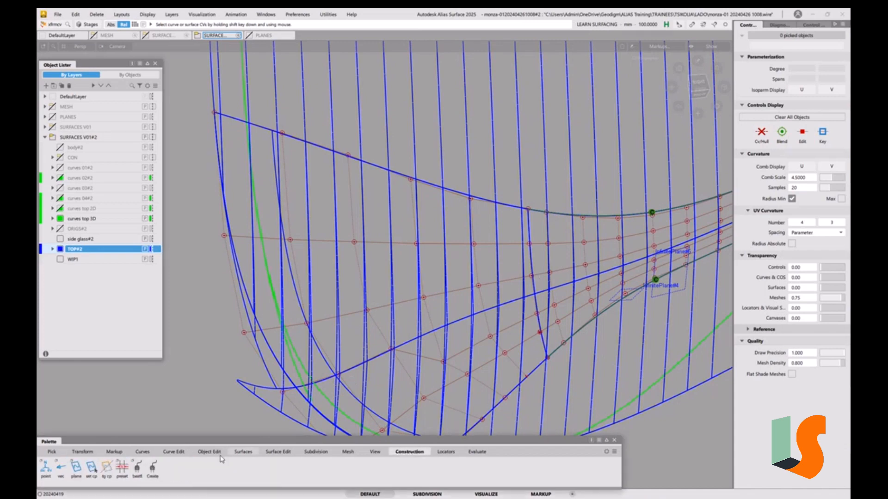
{"action": "double_click", "coordinate": [77, 471]}
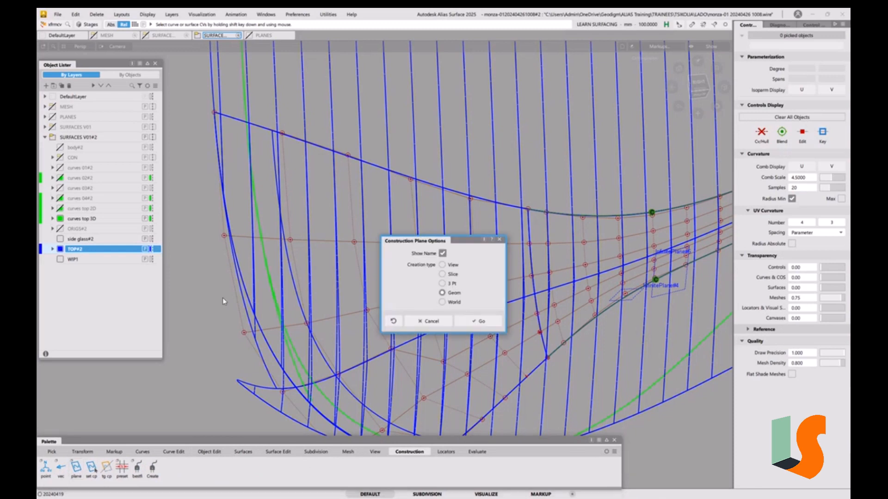
{"action": "left_click_drag", "start_coordinate": [431, 241], "coordinate": [578, 263]}
{"action": "left_click", "coordinate": [593, 287]}
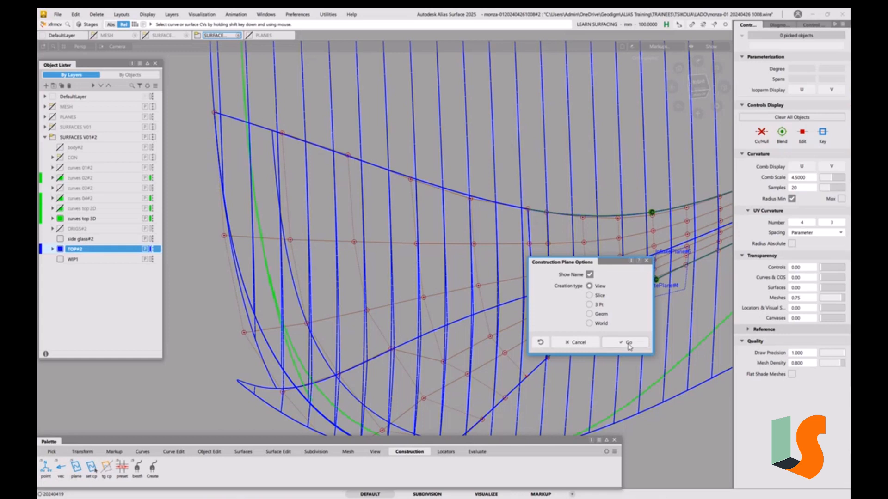
{"action": "left_click", "coordinate": [628, 342]}
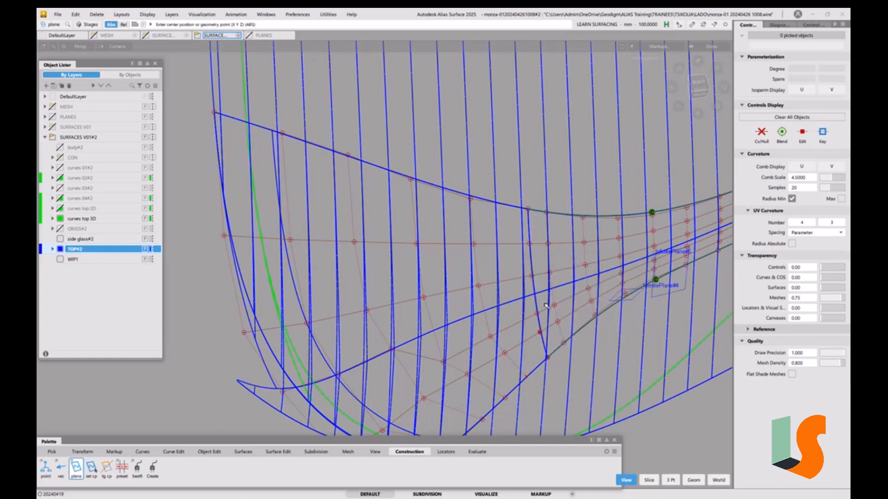
{"action": "left_click", "coordinate": [429, 185]}
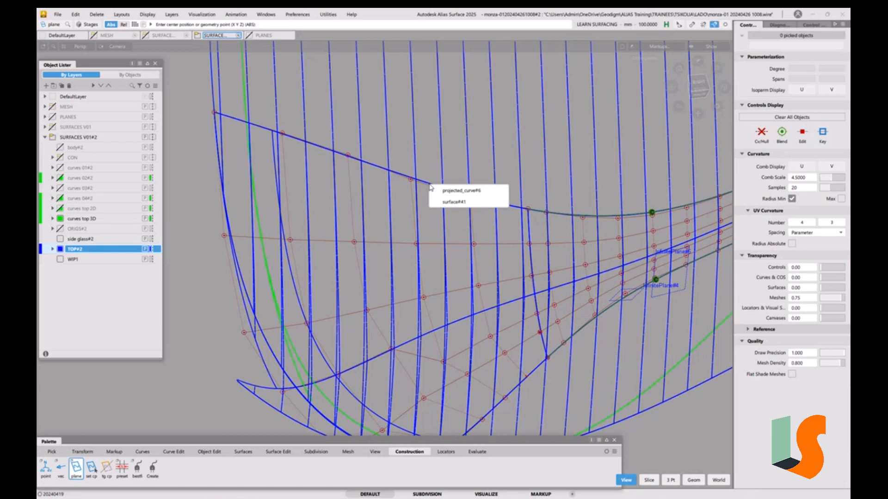
{"action": "left_click", "coordinate": [447, 202]}
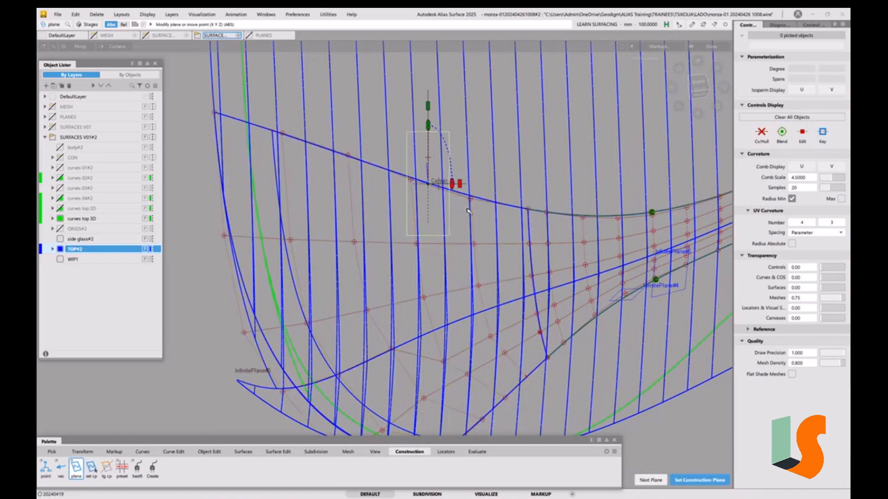
{"action": "key", "text": "space"}
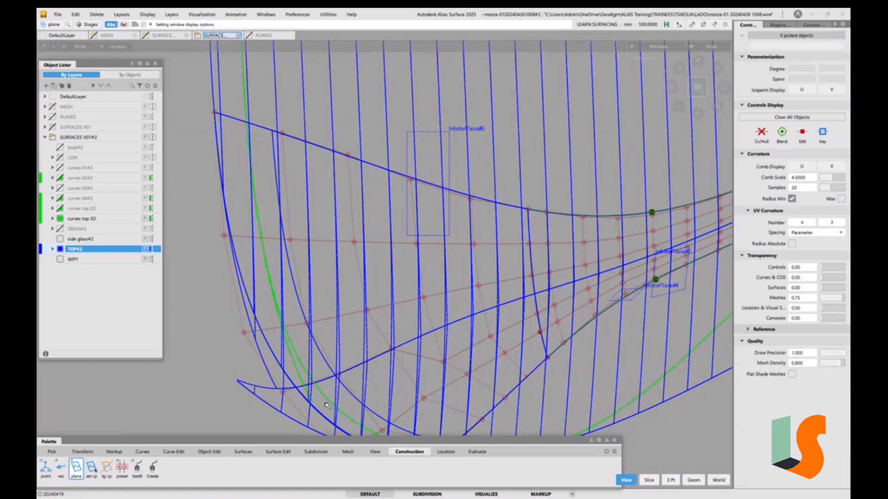
Align surface#41's upper edge using the Project alignment type with G2 continuity along the Z vector of the active construction plane
{"action": "left_click", "coordinate": [210, 452]}
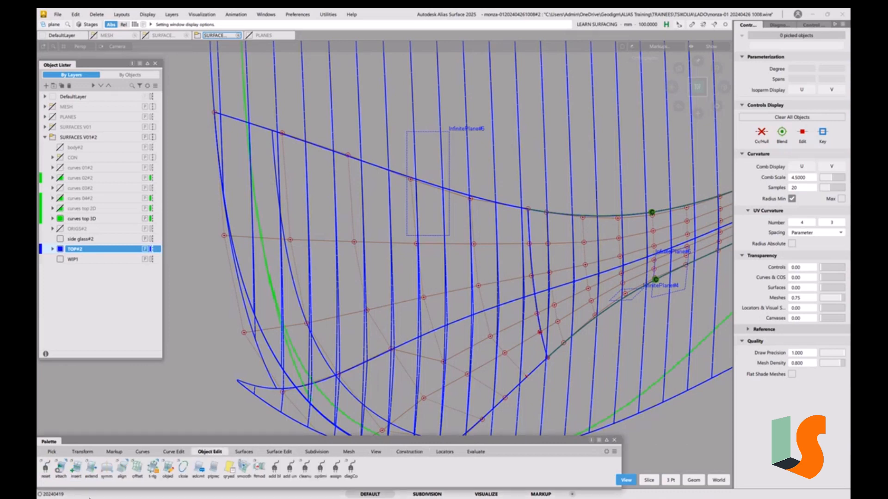
{"action": "double_click", "coordinate": [122, 468]}
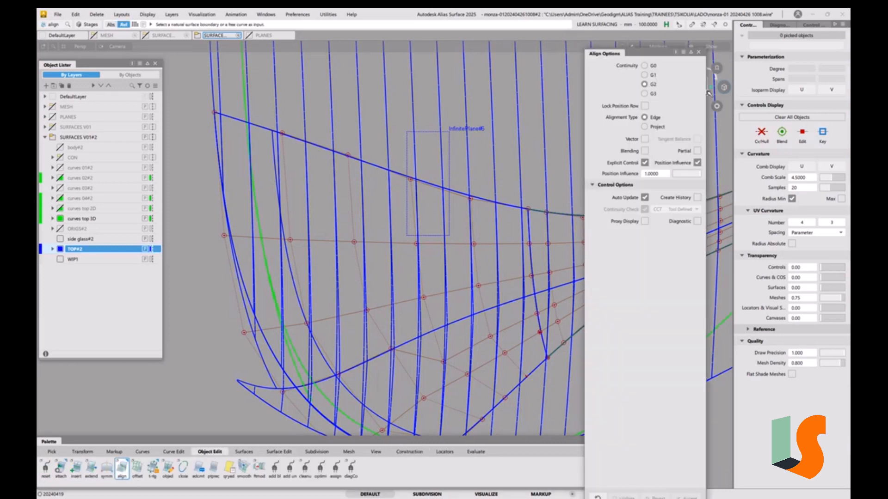
{"action": "left_click", "coordinate": [656, 127]}
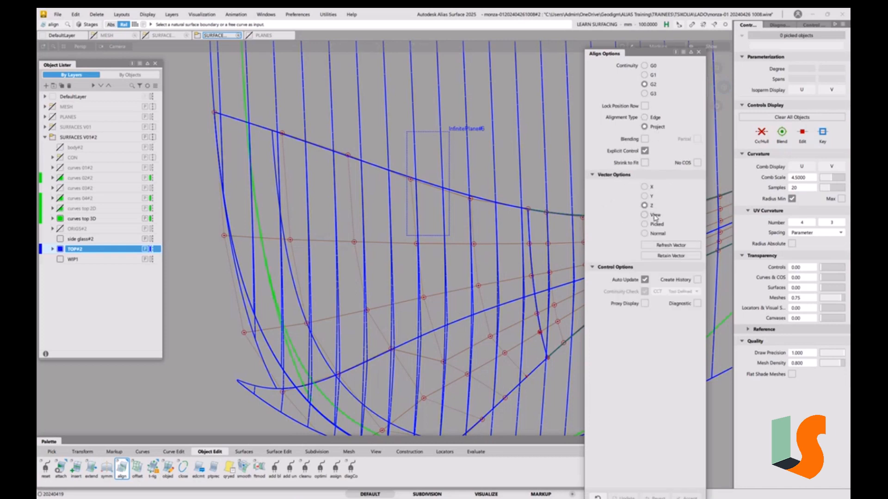
{"action": "key", "text": "alt+g"}
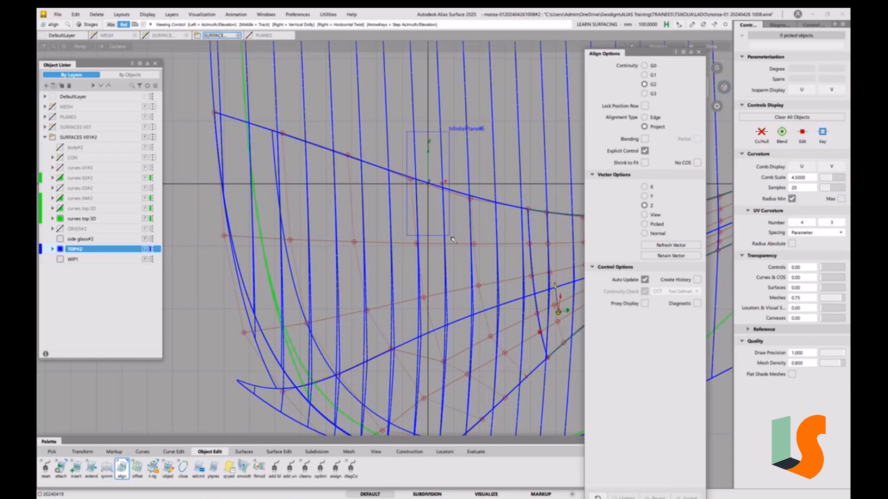
{"action": "left_click_drag", "start_coordinate": [477, 229], "coordinate": [510, 158], "text": "alt+shift"}
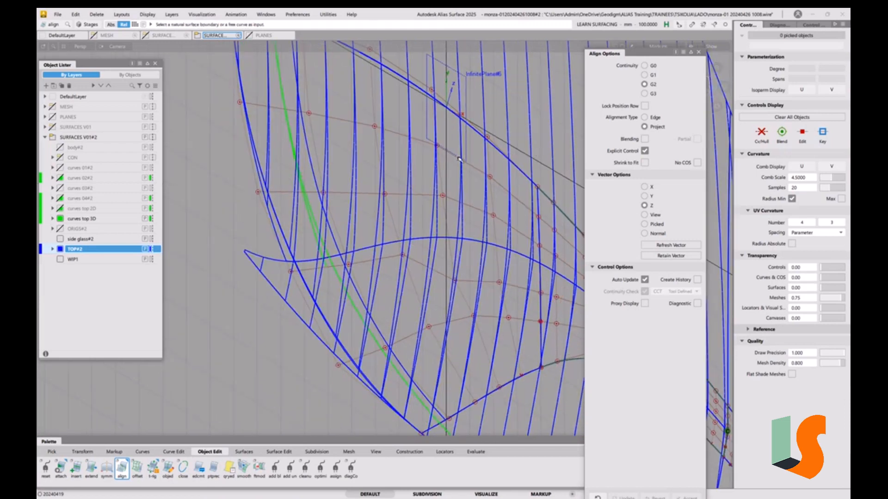
{"action": "left_click", "coordinate": [505, 157]}
{"action": "left_click", "coordinate": [505, 157]}
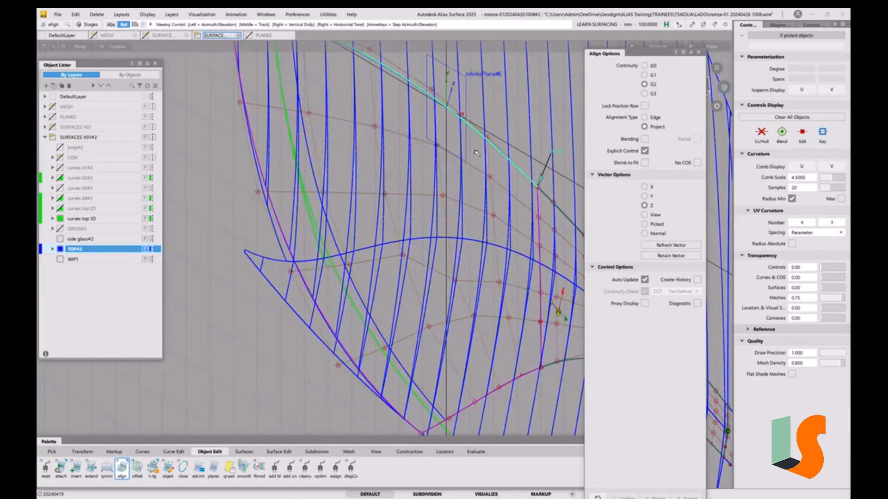
{"action": "right_click_drag", "start_coordinate": [503, 158], "coordinate": [434, 171], "text": "alt+shift"}
{"action": "middle_click_drag", "start_coordinate": [435, 171], "coordinate": [375, 247], "text": "alt+shift"}
{"action": "left_click_drag", "start_coordinate": [361, 254], "coordinate": [374, 214], "text": "alt+shift"}
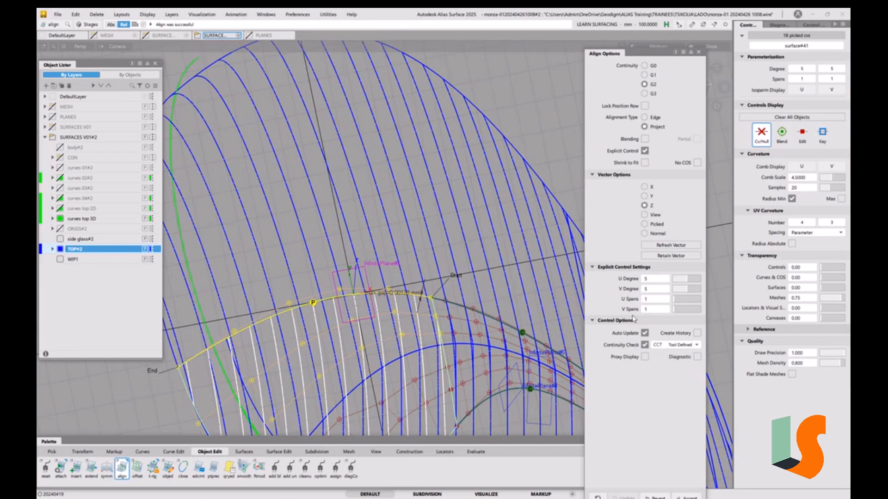
Set the alignment's V Degree to 6 for surface#41, then clear the selection
{"action": "left_click_drag", "start_coordinate": [689, 288], "coordinate": [691, 290]}
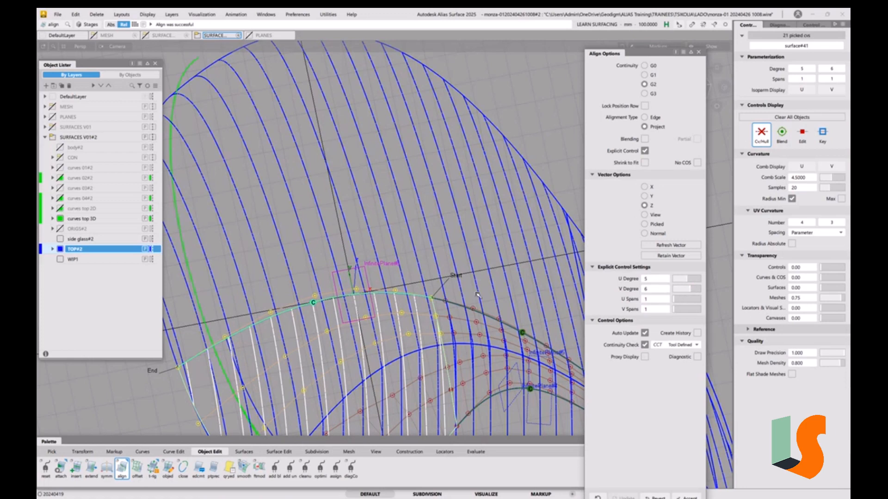
{"action": "left_click_drag", "start_coordinate": [662, 57], "coordinate": [617, 48]}
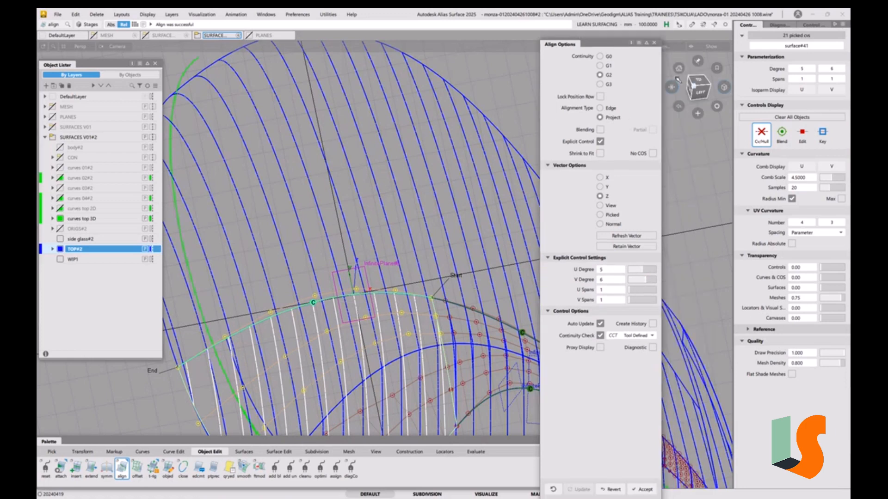
{"action": "left_click", "coordinate": [699, 82]}
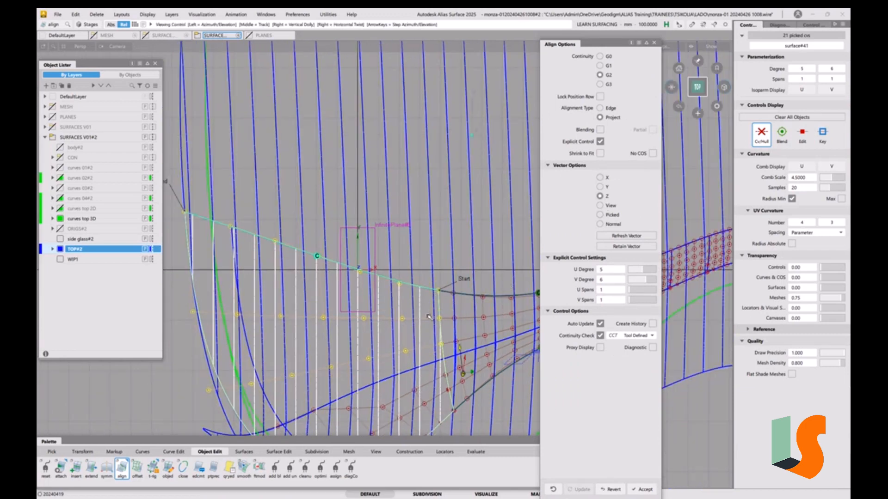
{"action": "mouse_move", "coordinate": [445, 289]}
{"action": "left_mouse_down", "text": "alt+shift"}
{"action": "mouse_move", "coordinate": [400, 244]}
{"action": "mouse_move", "coordinate": [395, 219]}
{"action": "mouse_move", "coordinate": [486, 298]}
{"action": "mouse_move", "coordinate": [476, 313]}
{"action": "mouse_move", "coordinate": [434, 296]}
{"action": "left_mouse_up", "text": "alt+shift"}
{"action": "left_click", "coordinate": [394, 217]}
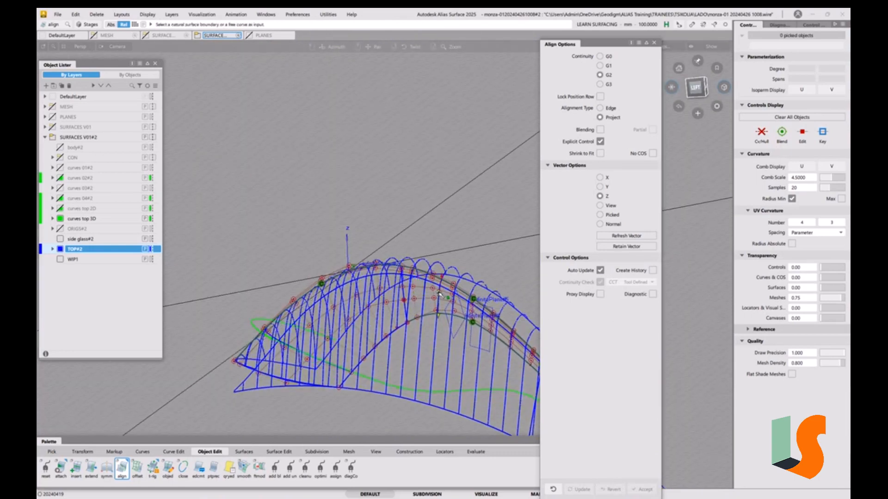
Delete the two older construction planes, InfinitePlane#4 and InfinitePlane#5, beside surface#42
{"action": "right_click_drag", "start_coordinate": [431, 332], "coordinate": [396, 329], "text": "alt+shift"}
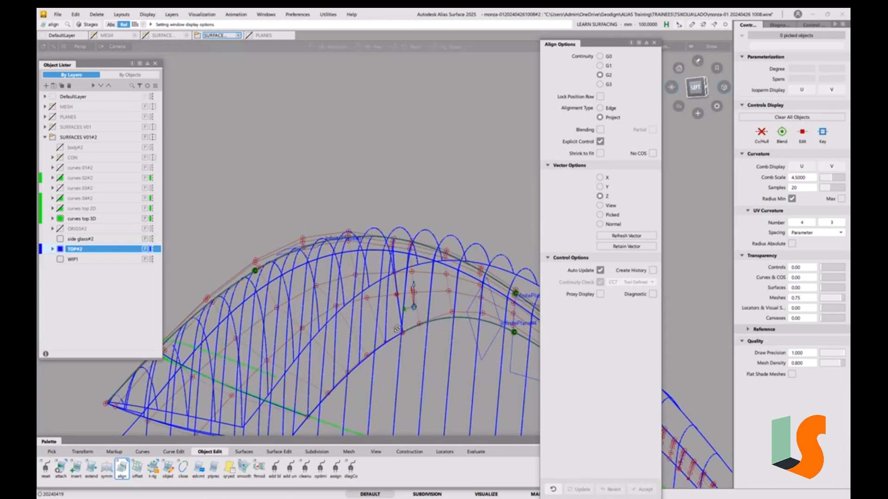
{"action": "left_click_drag", "start_coordinate": [397, 329], "coordinate": [396, 317], "text": "alt+shift"}
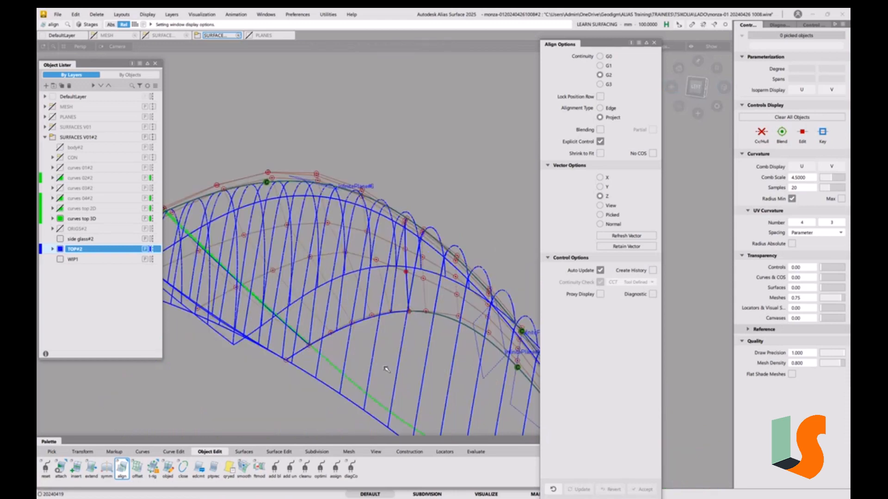
{"action": "mouse_move", "coordinate": [399, 354]}
{"action": "left_mouse_down", "text": "alt+shift"}
{"action": "mouse_move", "coordinate": [411, 348]}
{"action": "mouse_move", "coordinate": [406, 375]}
{"action": "mouse_move", "coordinate": [428, 356]}
{"action": "mouse_move", "coordinate": [371, 273]}
{"action": "mouse_move", "coordinate": [284, 301]}
{"action": "left_mouse_up", "text": "alt+shift"}
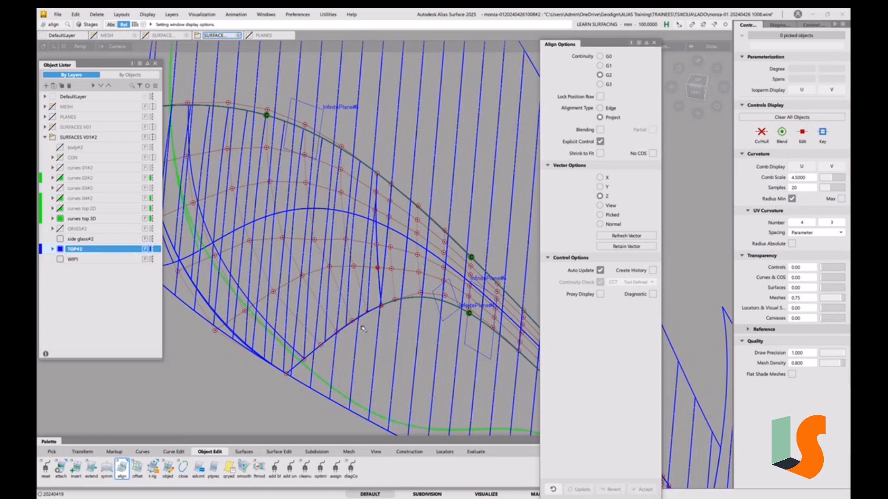
{"action": "left_click_drag", "start_coordinate": [458, 337], "coordinate": [456, 358], "text": "ctrl+shift"}
{"action": "left_click", "coordinate": [447, 320]}
{"action": "left_click", "coordinate": [472, 350]}
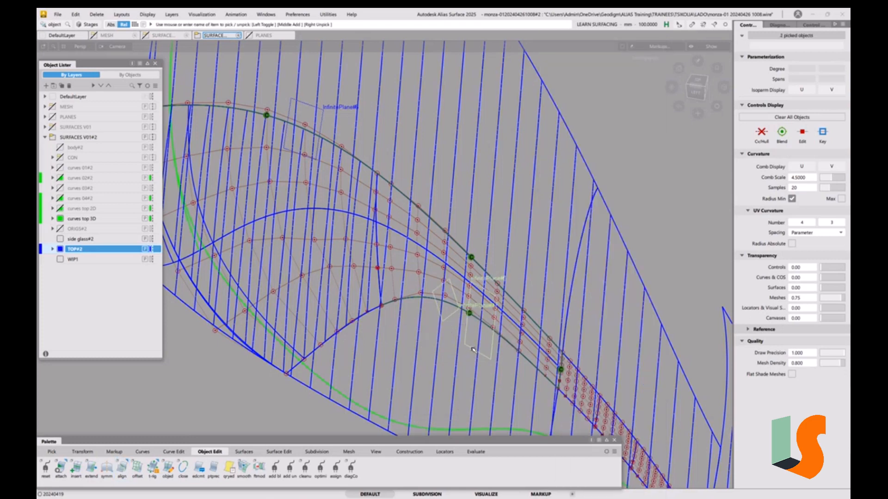
{"action": "key", "text": "Delete"}
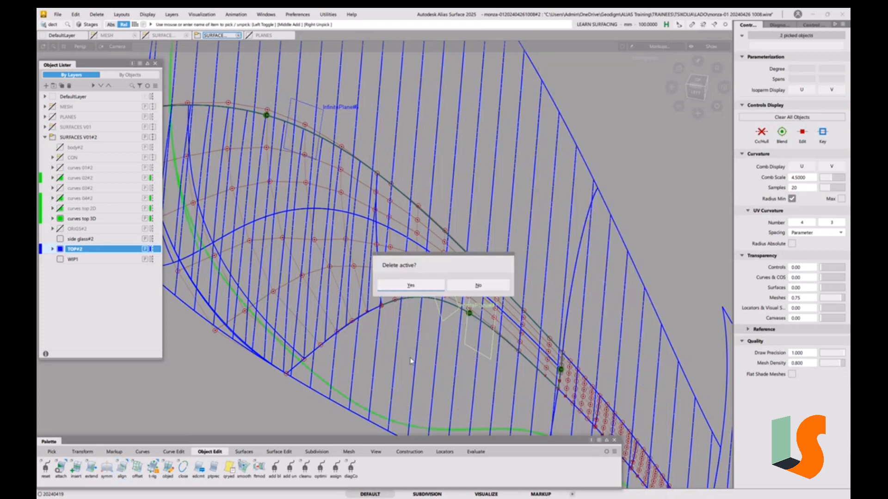
{"action": "left_click", "coordinate": [417, 283]}
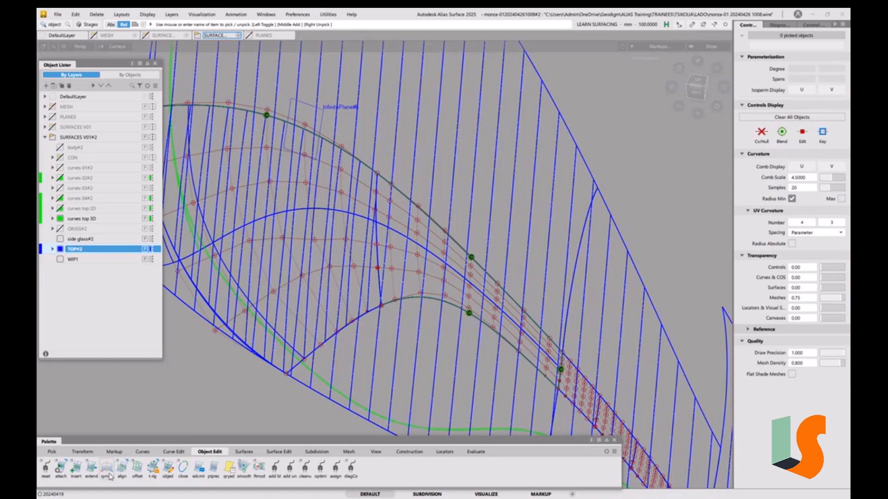
Create and activate a construction plane with the View creation type, centred on surface#41's lower edge
{"action": "left_click", "coordinate": [410, 452]}
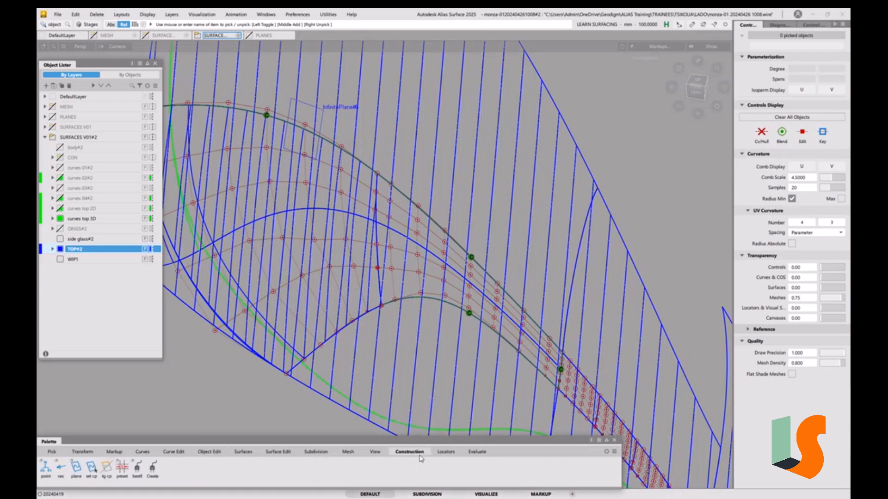
{"action": "double_click", "coordinate": [72, 476]}
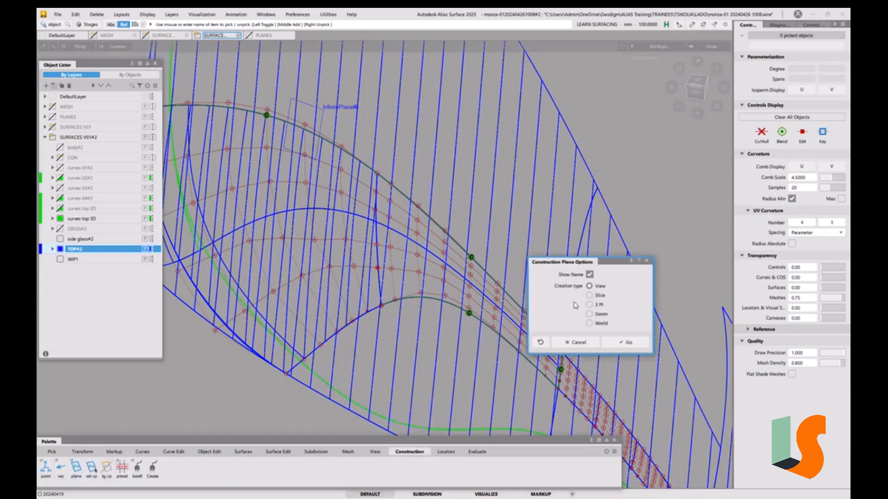
{"action": "left_click", "coordinate": [629, 342]}
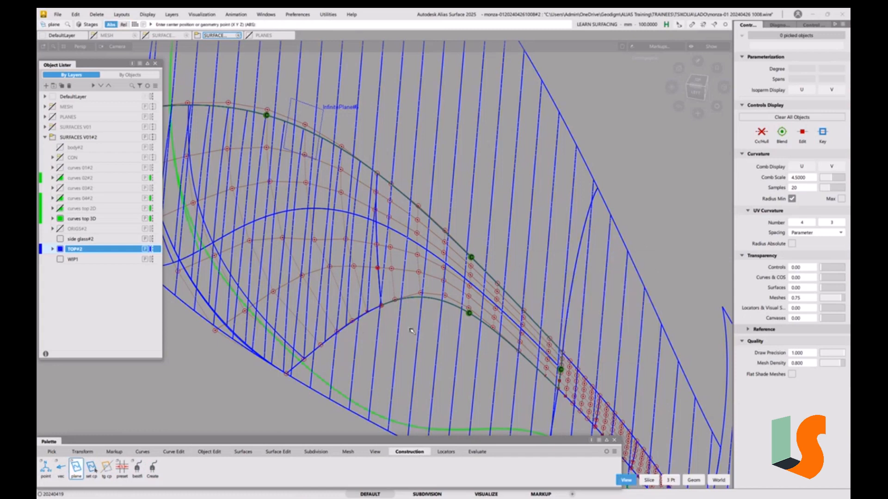
{"action": "left_click", "coordinate": [349, 327]}
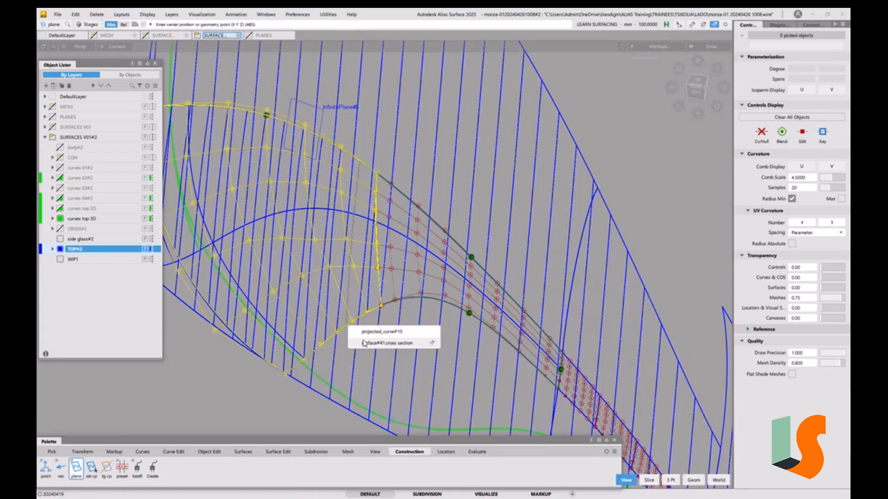
{"action": "left_click", "coordinate": [364, 343]}
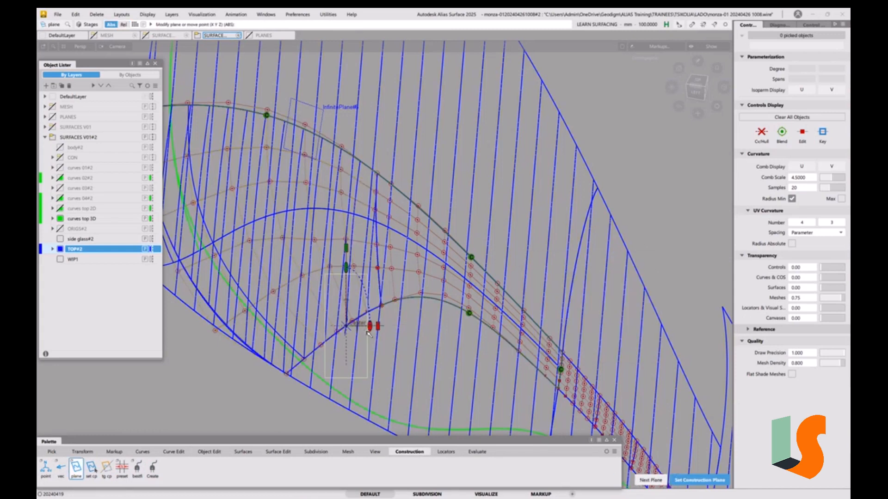
{"action": "left_click", "coordinate": [401, 320]}
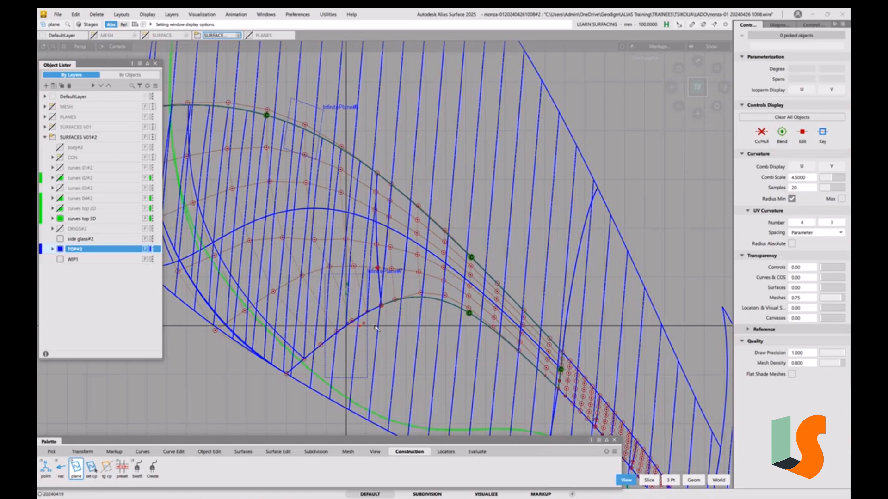
Slide surface#41's CV u2v0 on the boundary with surface#42 slightly along its hull, then clear the selection
{"action": "key", "text": "t"}
{"action": "left_click_drag", "start_coordinate": [358, 305], "coordinate": [278, 250], "text": "alt+shift"}
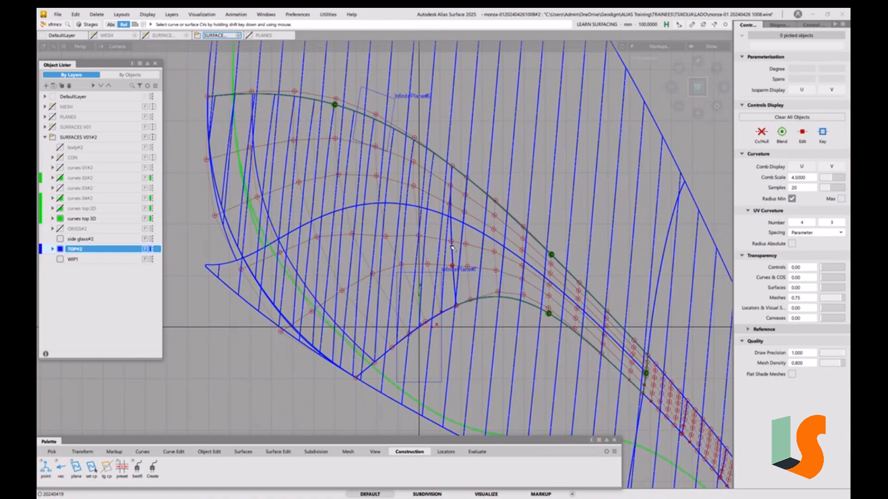
{"action": "right_click_drag", "start_coordinate": [490, 265], "coordinate": [201, 263], "text": "alt+shift"}
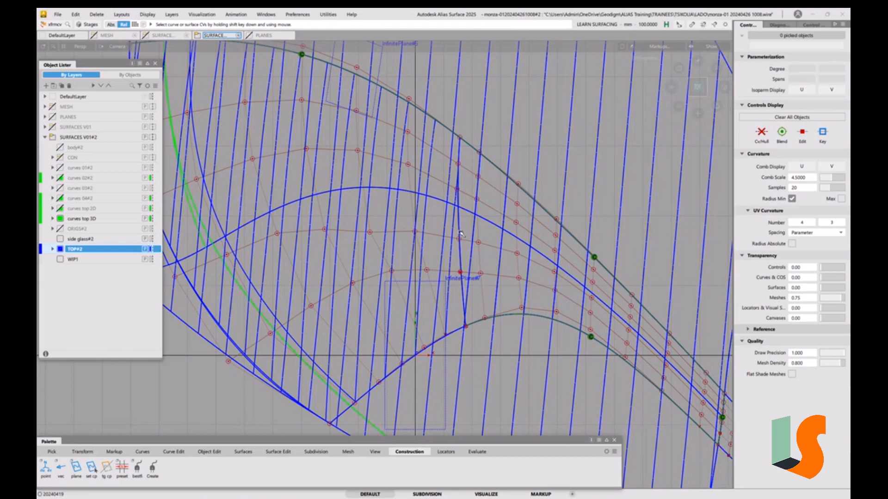
{"action": "left_click_drag", "start_coordinate": [460, 235], "coordinate": [441, 222], "text": "ctrl+shift"}
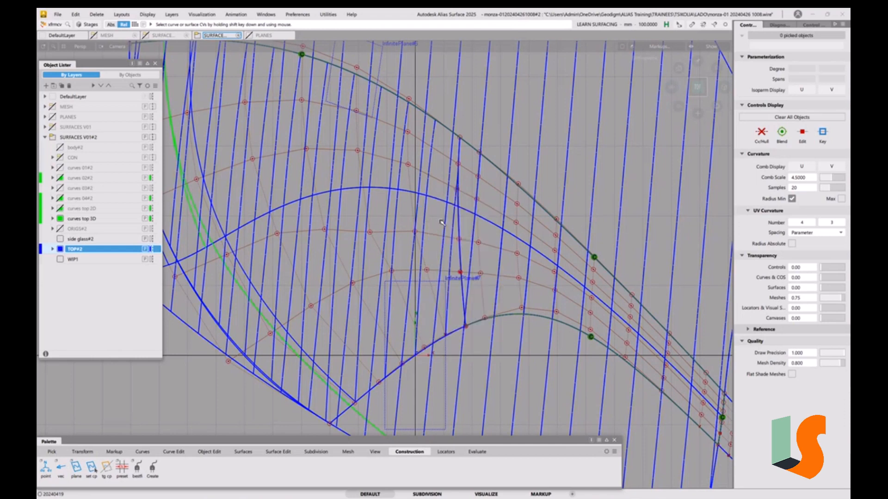
{"action": "left_click", "coordinate": [460, 239]}
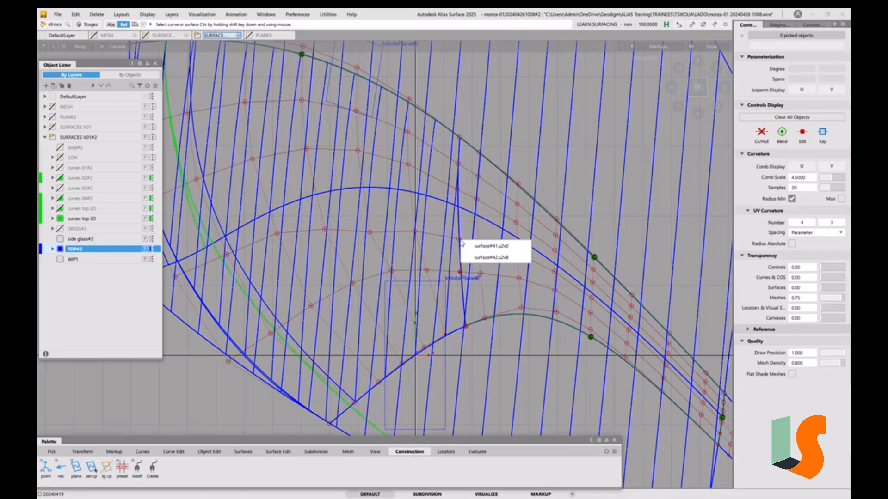
{"action": "left_click", "coordinate": [467, 253]}
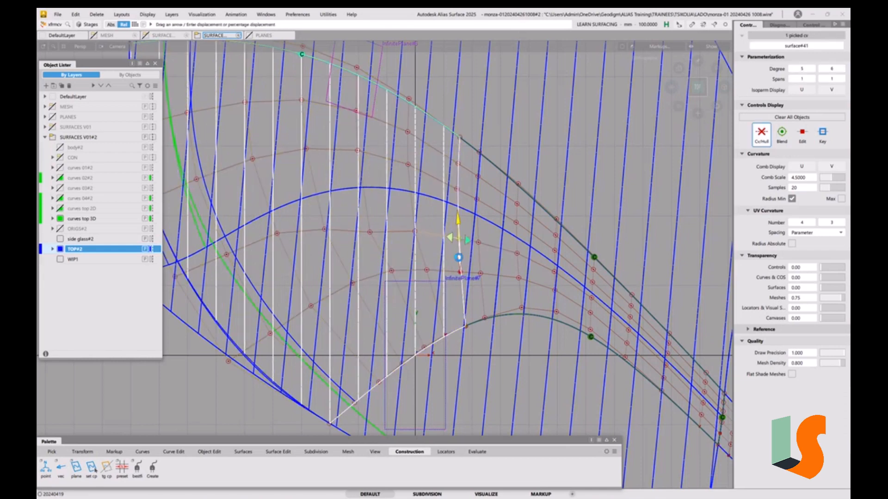
{"action": "left_click_drag", "start_coordinate": [459, 260], "coordinate": [459, 253]}
{"action": "left_click_drag", "start_coordinate": [477, 382], "coordinate": [444, 344], "text": "ctrl+shift"}
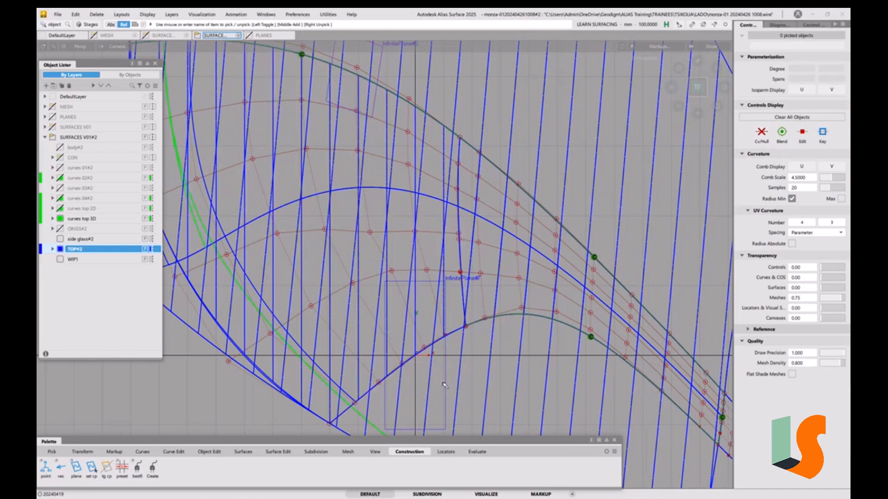
{"action": "left_click", "coordinate": [446, 383]}
{"action": "left_click", "coordinate": [471, 382]}
{"action": "key", "text": "x"}
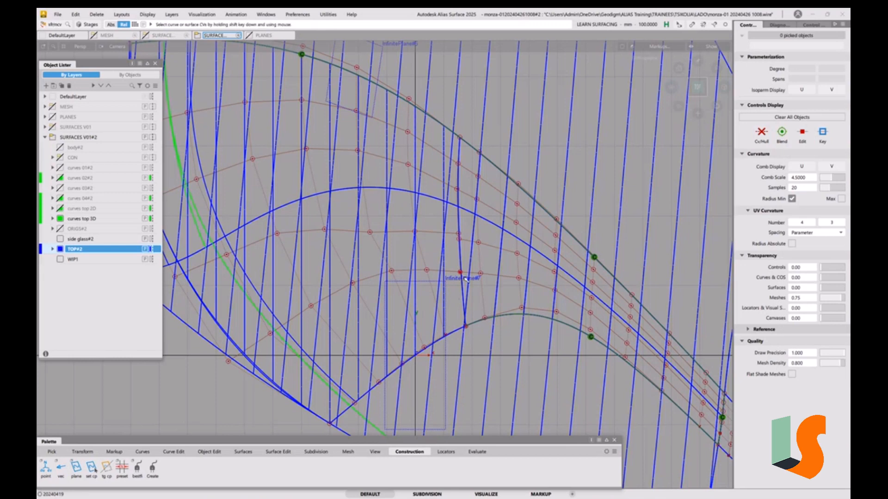
{"action": "left_click", "coordinate": [459, 234]}
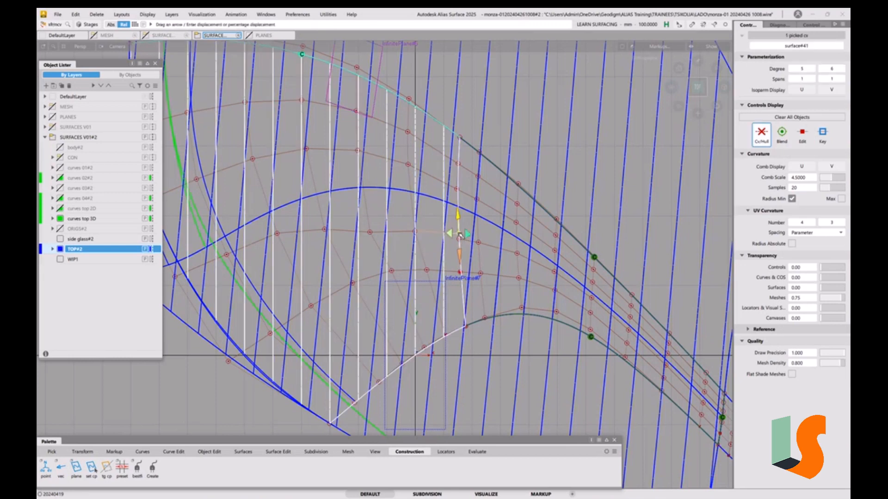
{"action": "left_click", "coordinate": [460, 234], "text": "shift"}
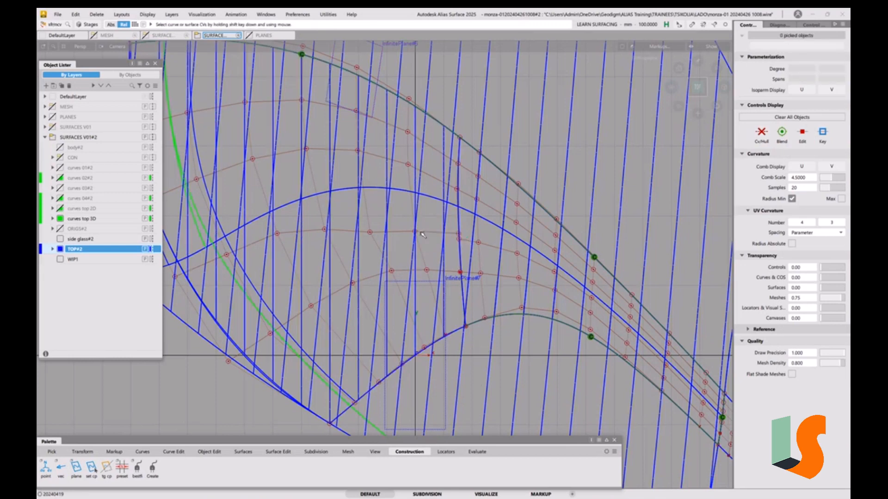
{"action": "left_click", "coordinate": [416, 233]}
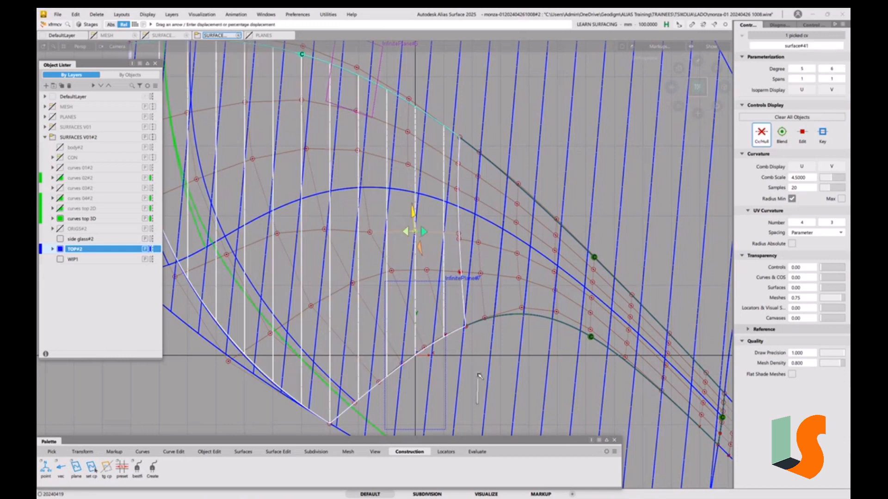
{"action": "left_click", "coordinate": [442, 363]}
Pick construction planes InfinitePlane#7 and InfinitePlane#6 to check which geometry is linked to each, then clear the selection
{"action": "left_click_drag", "start_coordinate": [441, 363], "coordinate": [437, 380], "text": "ctrl+shift"}
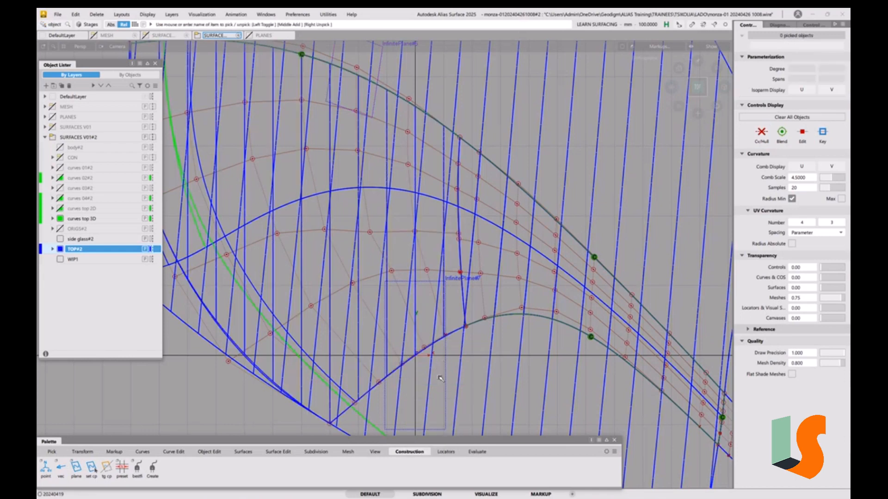
{"action": "left_click", "coordinate": [445, 373]}
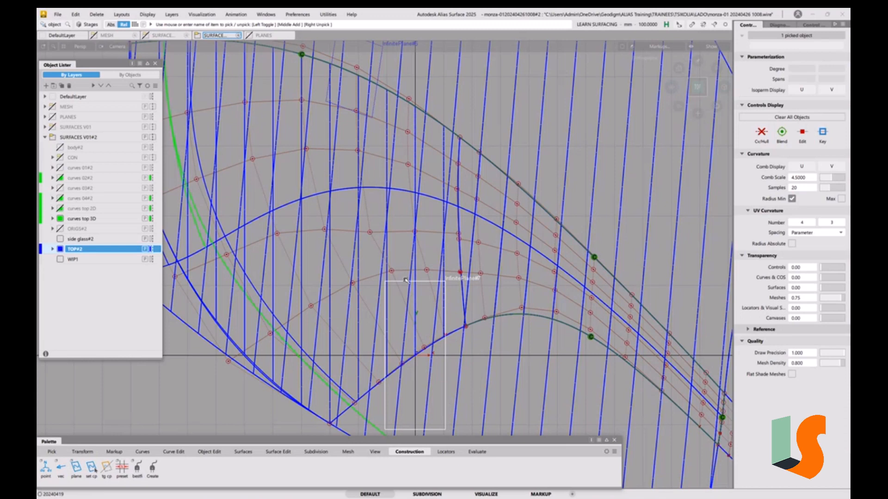
{"action": "left_click", "coordinate": [376, 105]}
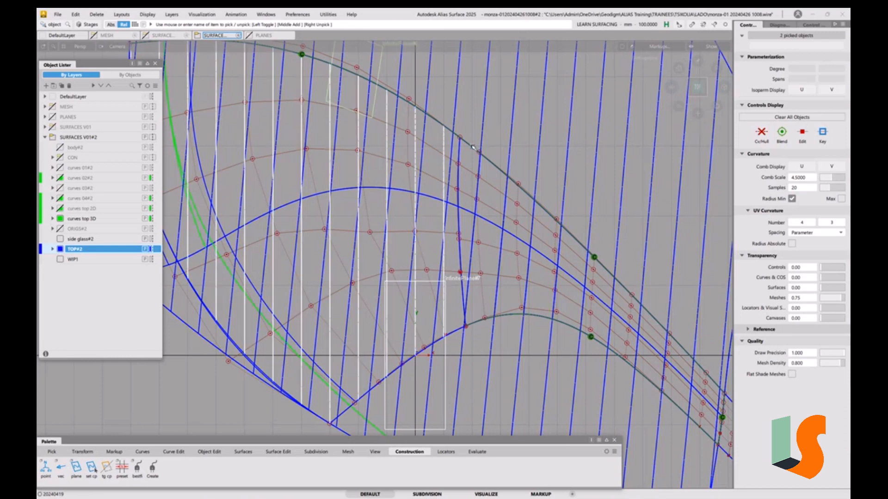
{"action": "left_click", "coordinate": [439, 182]}
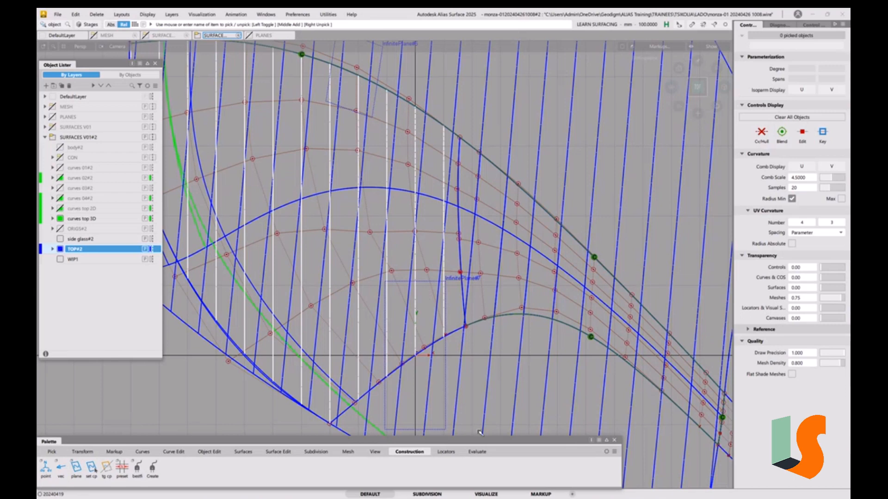
{"action": "left_click", "coordinate": [442, 386]}
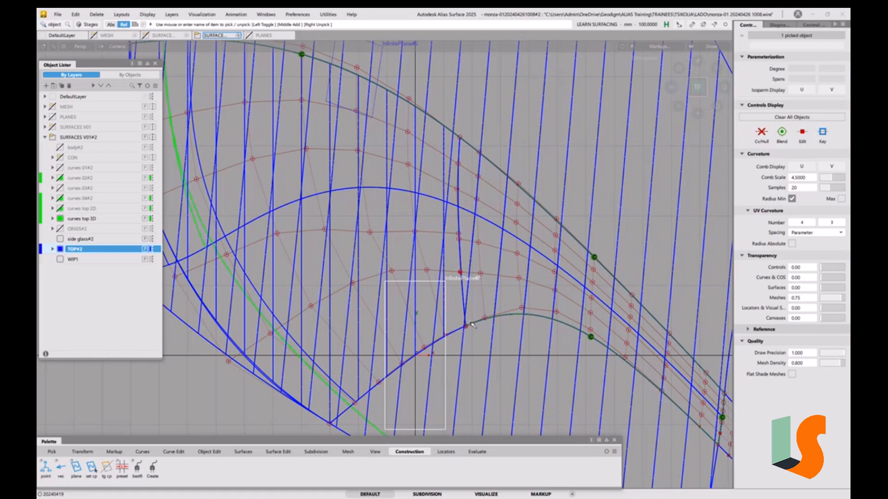
{"action": "left_click", "coordinate": [524, 321]}
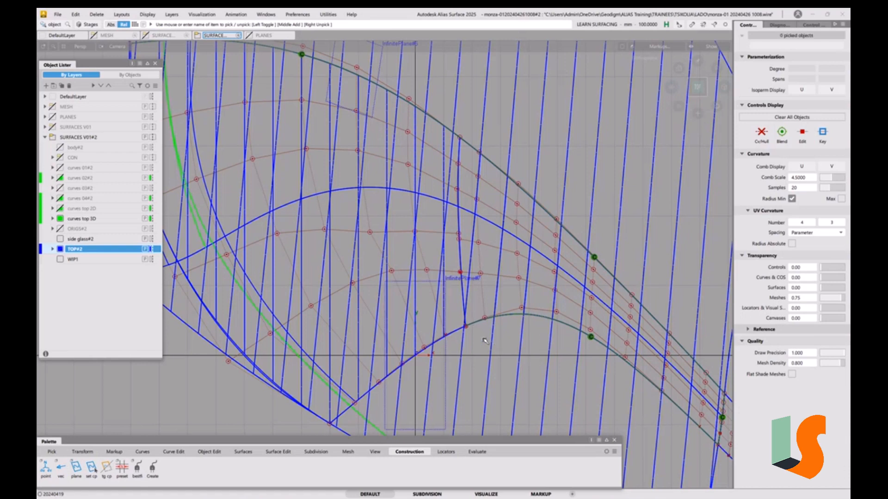
Open the InfinitePlane#7 construction plane with Query Edit to inspect its manipulator, then release it
{"action": "left_click_drag", "start_coordinate": [482, 338], "coordinate": [478, 357], "text": "ctrl+shift"}
{"action": "left_click", "coordinate": [446, 373]}
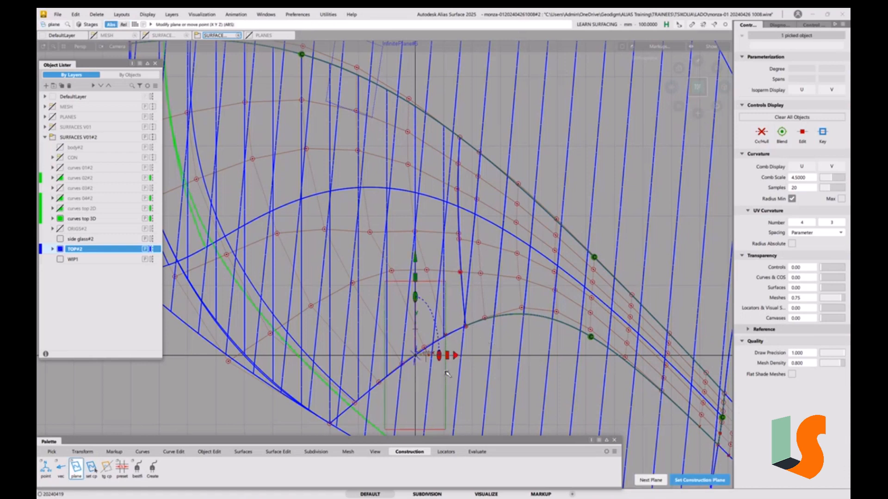
{"action": "left_click", "coordinate": [548, 367]}
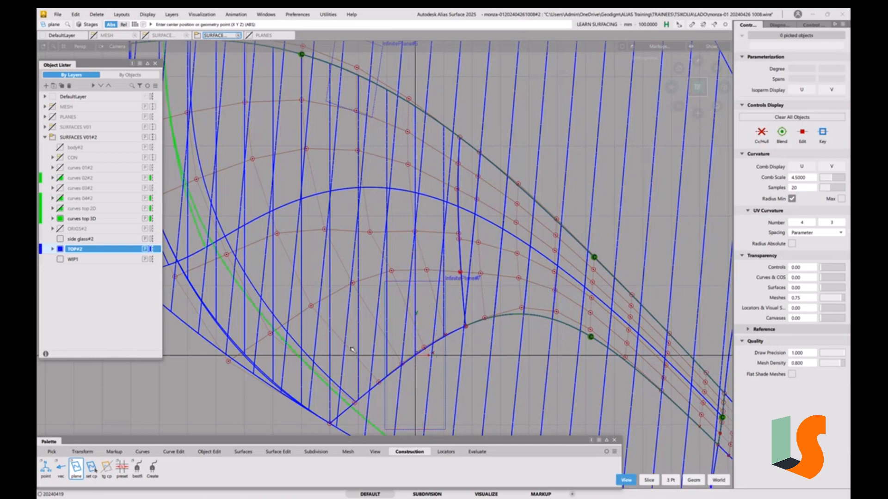
Create a construction plane with the World creation type in the empty area beside the surfaces
{"action": "left_click_drag", "start_coordinate": [396, 277], "coordinate": [458, 247], "text": "alt+shift"}
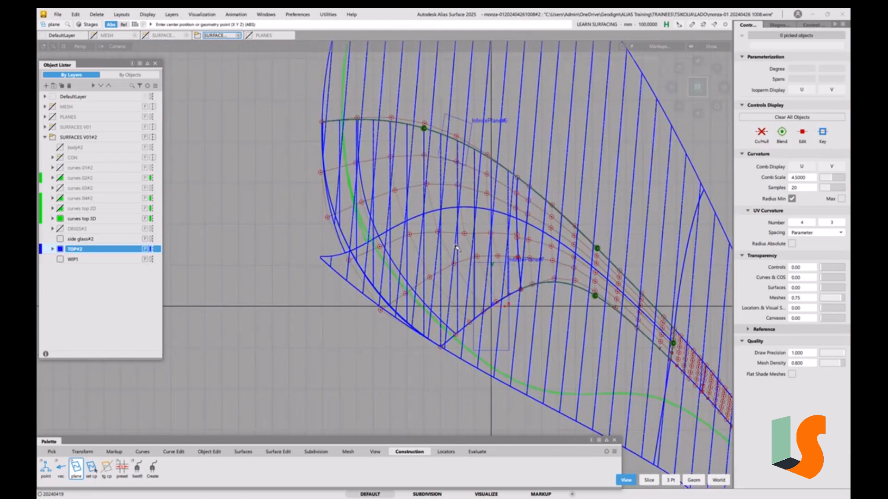
{"action": "double_click", "coordinate": [74, 469]}
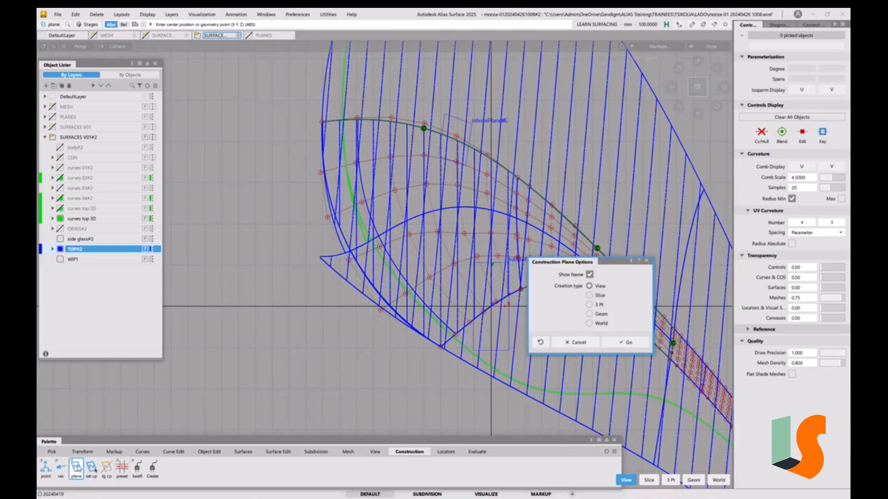
{"action": "left_click", "coordinate": [590, 324]}
{"action": "left_click", "coordinate": [629, 343]}
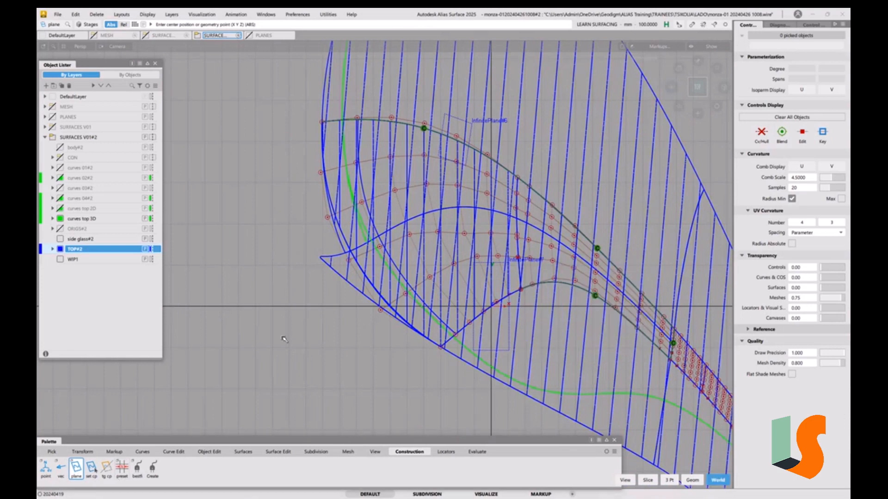
{"action": "left_click", "coordinate": [380, 413]}
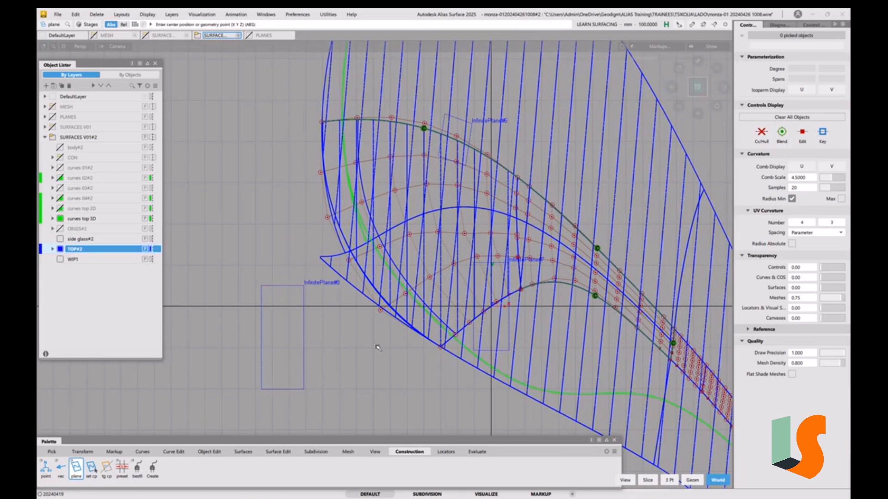
Open the World-type construction plane with Query Edit to inspect its handles, then release it and clear the selection
{"action": "key", "text": "ctrl+q"}
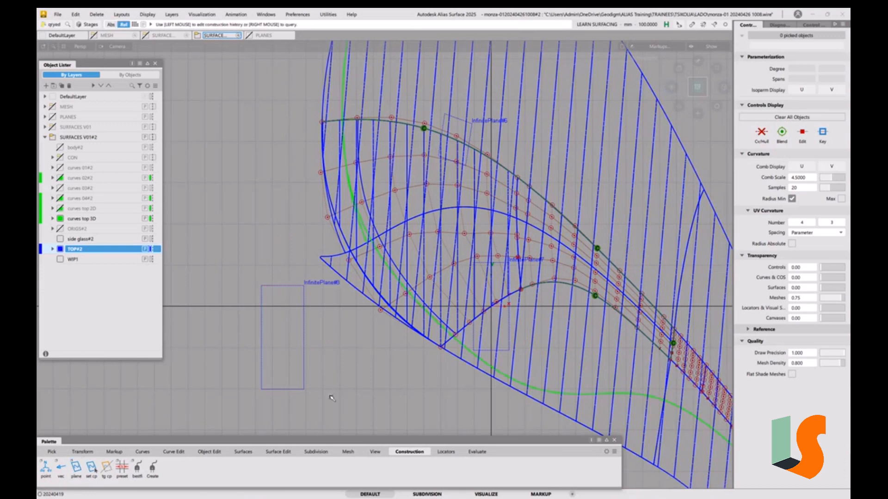
{"action": "left_click", "coordinate": [210, 452]}
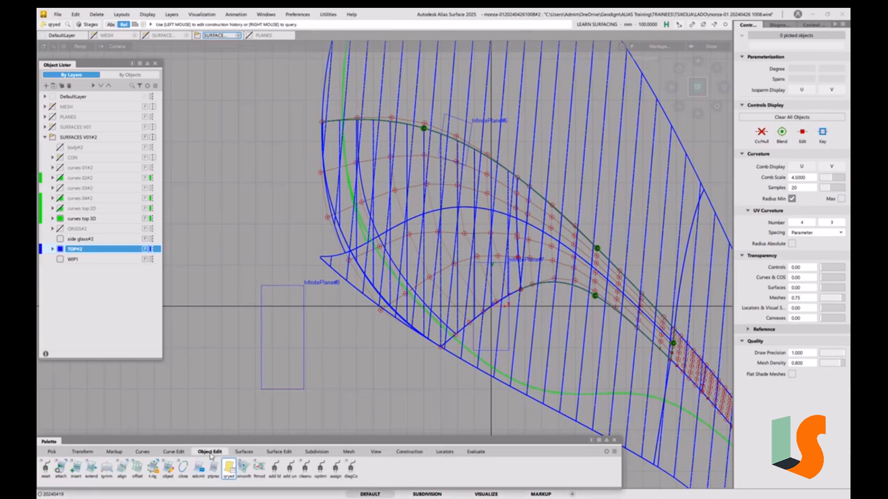
{"action": "left_click", "coordinate": [298, 392]}
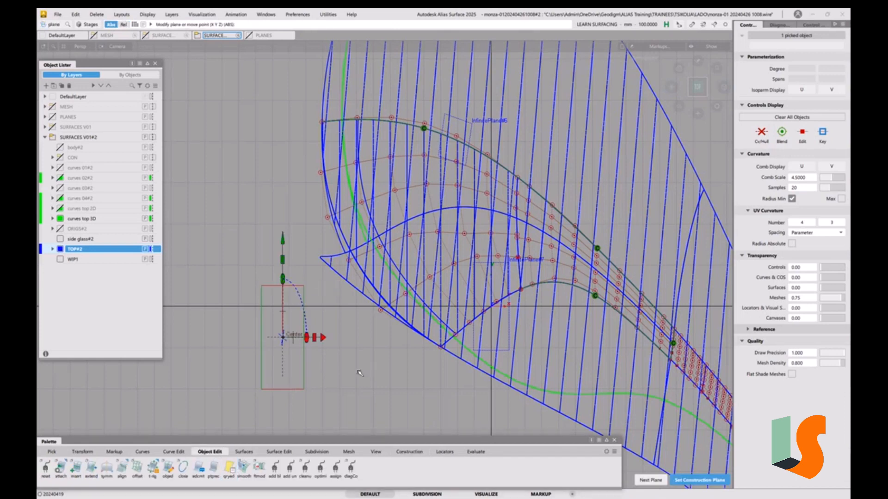
{"action": "left_click", "coordinate": [401, 350]}
{"action": "left_click_drag", "start_coordinate": [350, 380], "coordinate": [347, 398], "text": "ctrl+shift"}
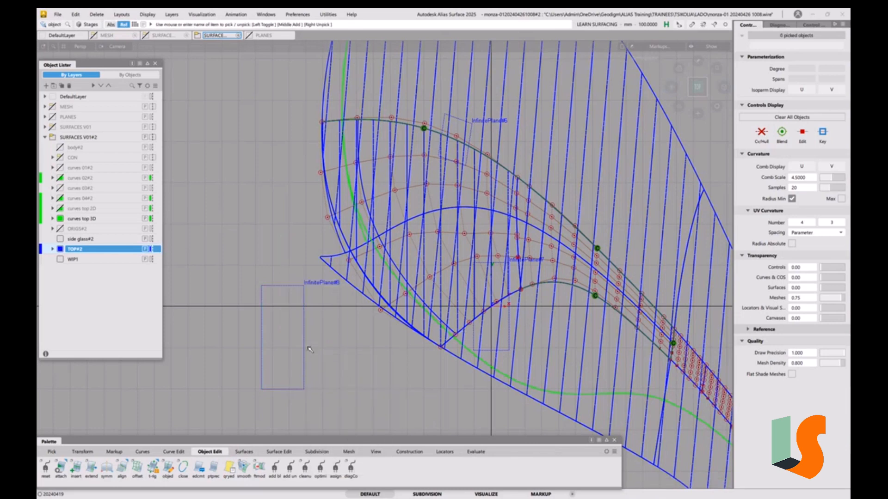
Delete the construction history of InfinitePlane#6 and the World-type plane InfinitePlane#8
{"action": "left_click", "coordinate": [469, 121]}
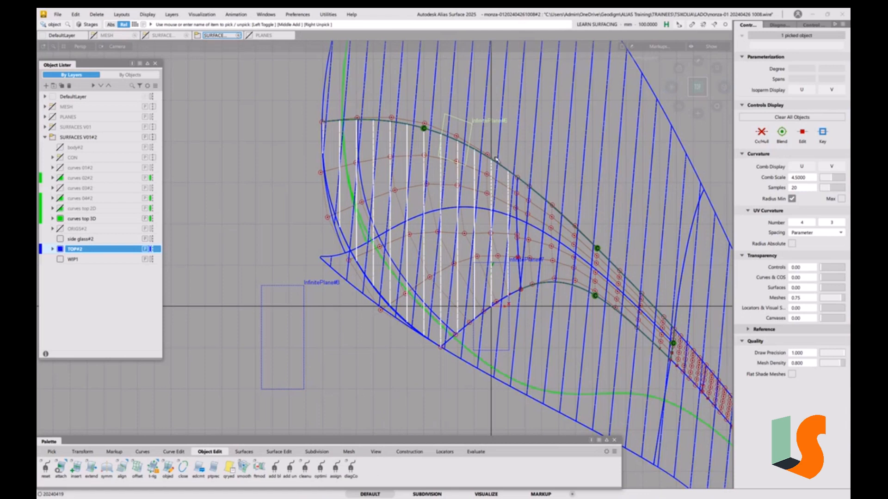
{"action": "left_click", "coordinate": [284, 286]}
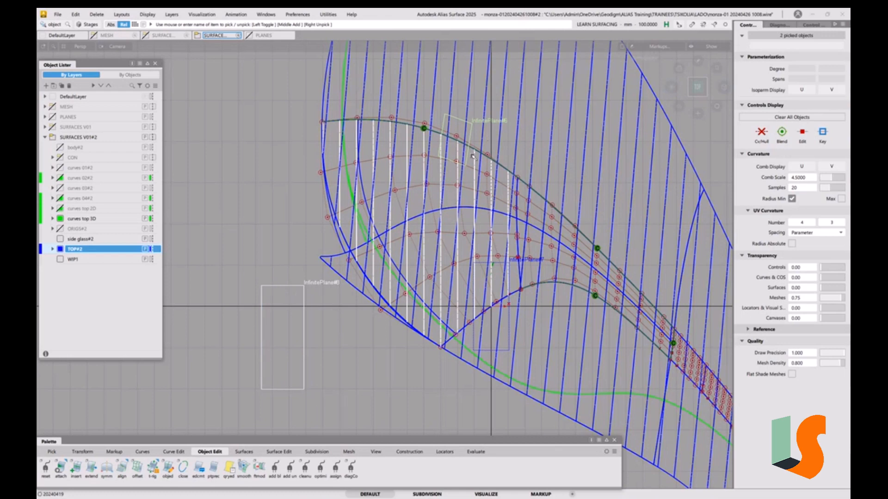
{"action": "key", "text": "ctrl+h"}
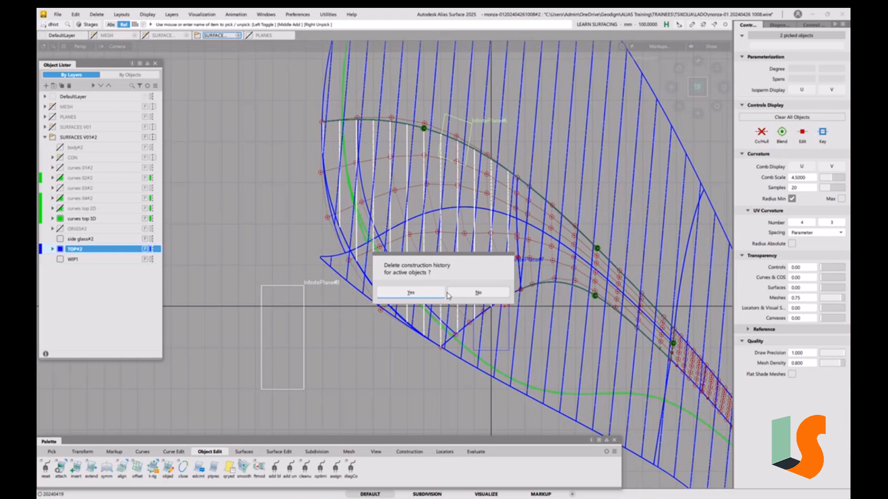
{"action": "left_click", "coordinate": [420, 293]}
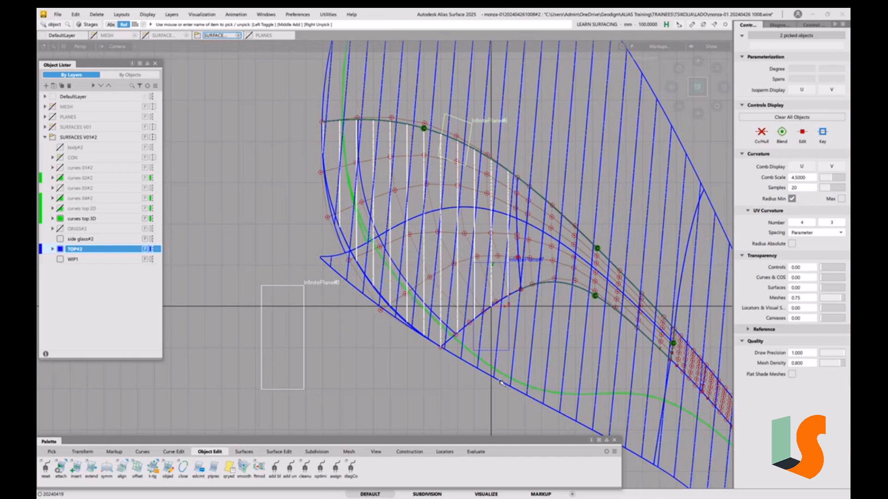
Delete the World-type construction plane beside the surfaces
{"action": "left_click_drag", "start_coordinate": [499, 380], "coordinate": [484, 319], "text": "ctrl+shift"}
{"action": "left_click_drag", "start_coordinate": [388, 334], "coordinate": [387, 355], "text": "ctrl+shift"}
{"action": "left_click_drag", "start_coordinate": [352, 341], "coordinate": [298, 376]}
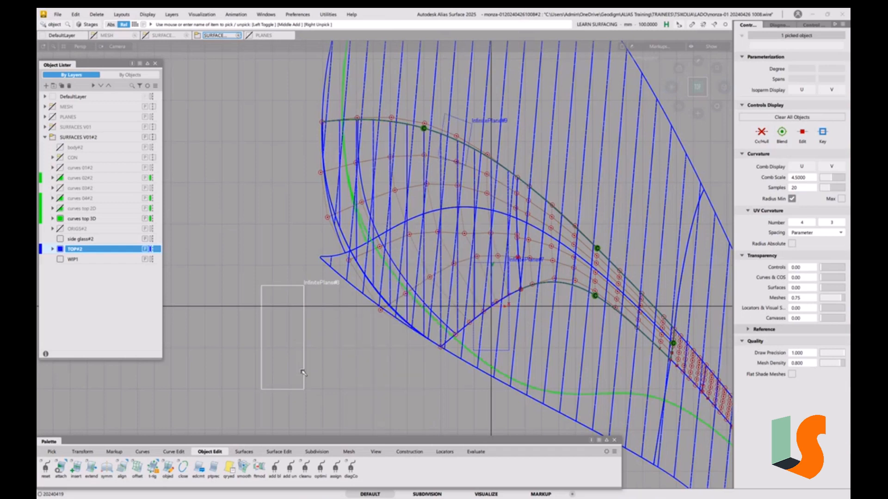
{"action": "key", "text": "Delete"}
{"action": "left_click", "coordinate": [410, 285]}
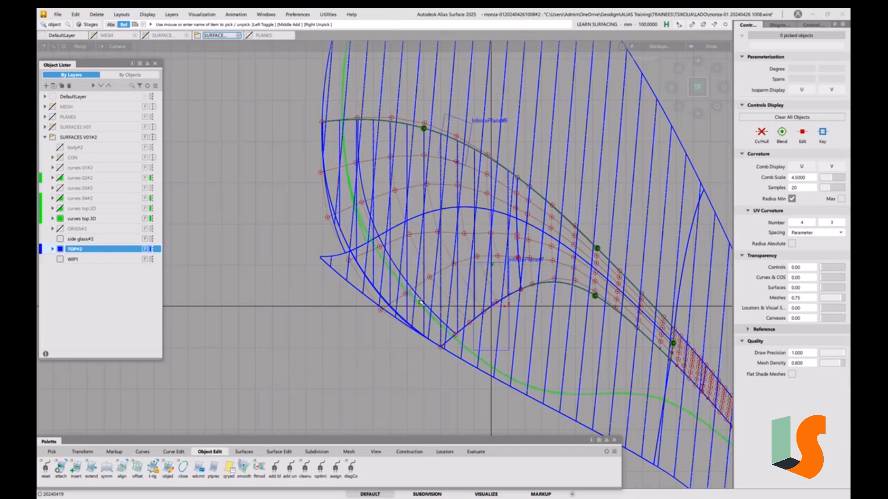
Try to query-edit InfinitePlane#7 on surface#41's lower edge and delete its construction history
{"action": "left_click", "coordinate": [504, 350]}
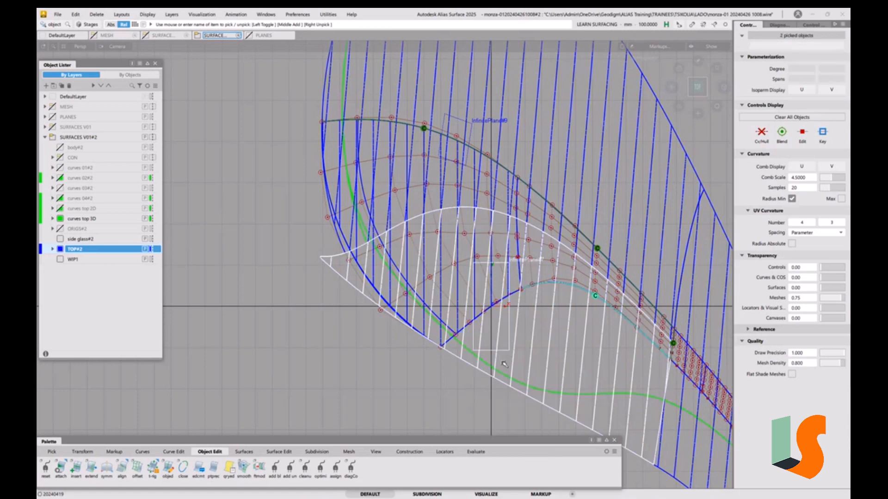
{"action": "left_click", "coordinate": [505, 352]}
{"action": "left_click", "coordinate": [507, 353]}
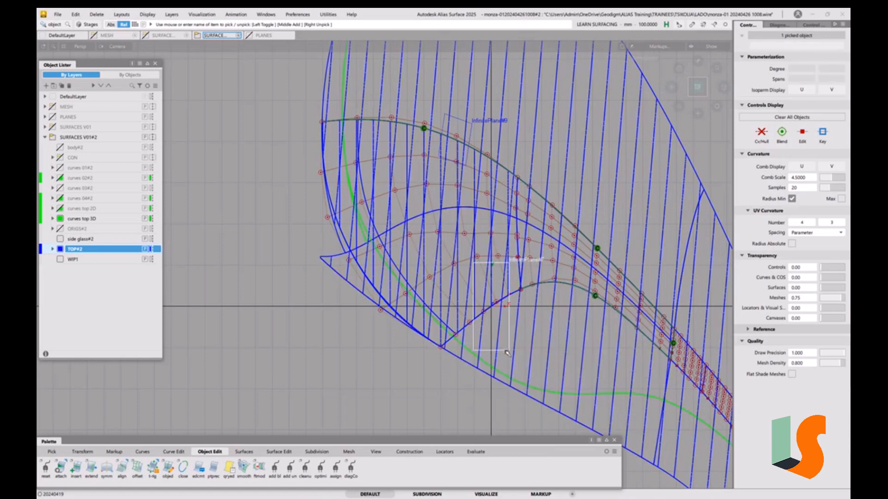
{"action": "key", "text": "ctrl+q"}
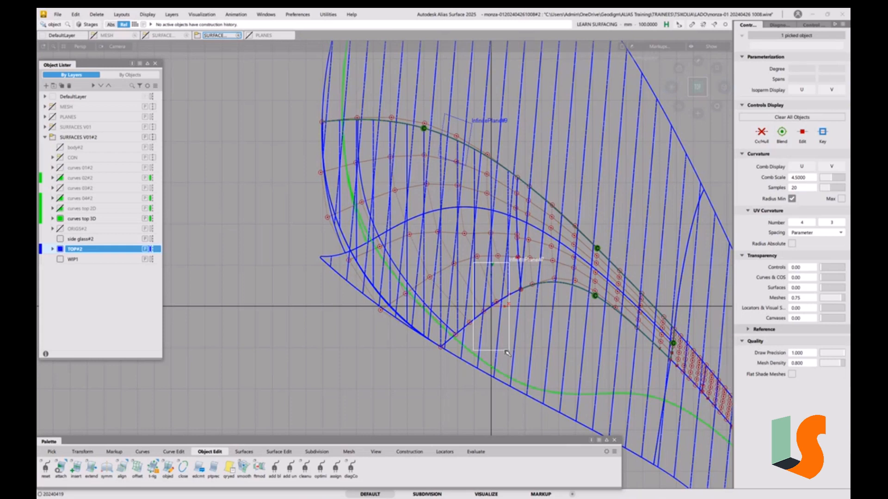
{"action": "left_click", "coordinate": [106, 15]}
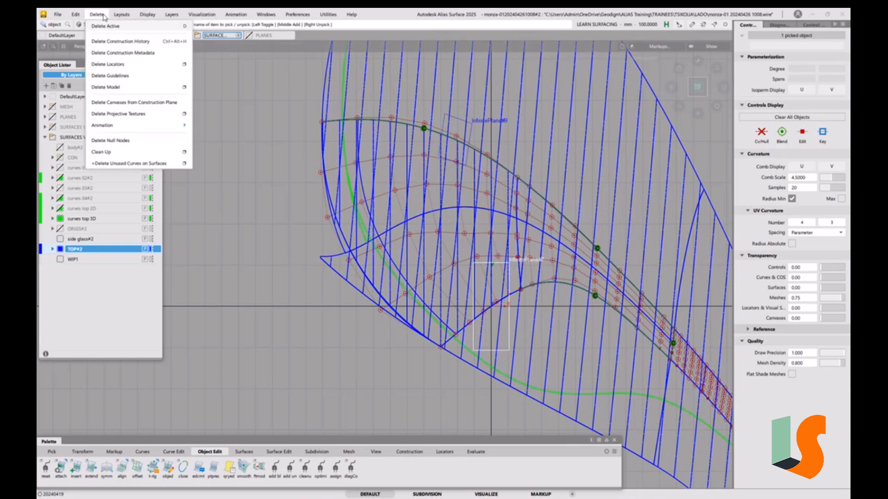
{"action": "left_click", "coordinate": [112, 42]}
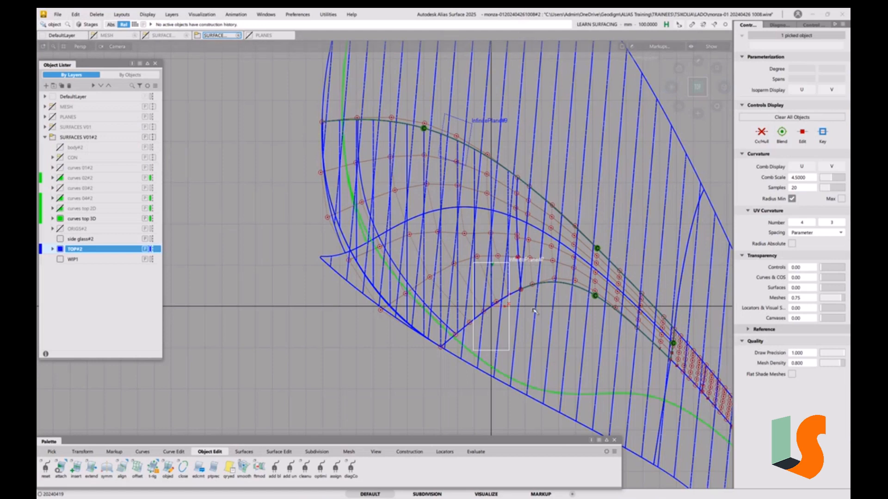
Slide surface#41's inner CV beside the green guide curve slightly, then clear the selection
{"action": "scroll", "coordinate": [520, 320], "scroll_direction": "up", "scroll_amount": 5}
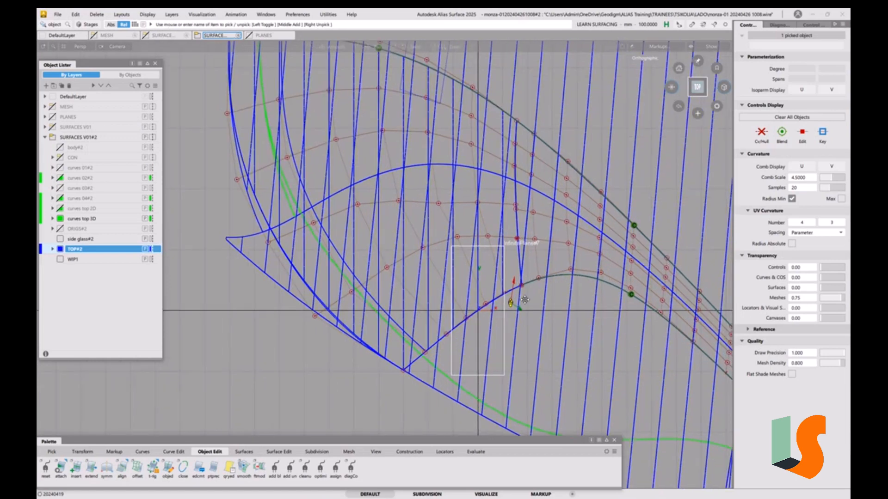
{"action": "left_click", "coordinate": [449, 305]}
{"action": "scroll", "coordinate": [447, 309], "scroll_direction": "up", "scroll_amount": 2}
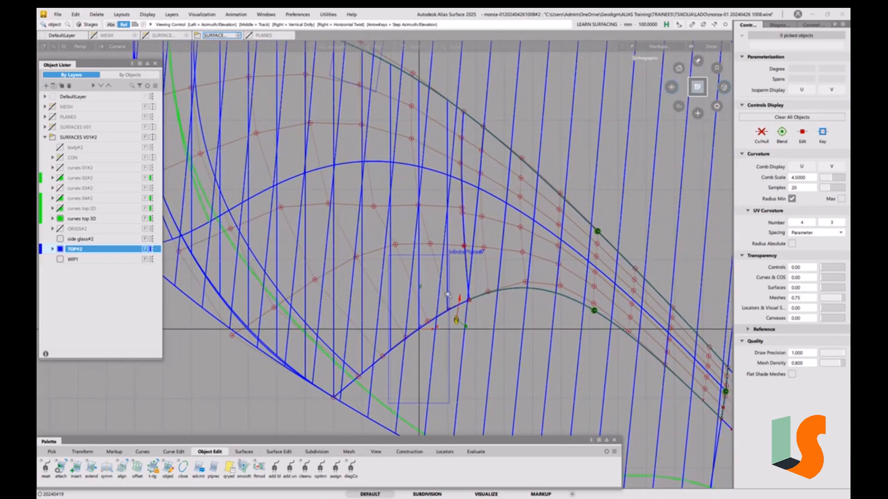
{"action": "middle_click_drag", "start_coordinate": [463, 308], "coordinate": [510, 286], "text": "alt+shift"}
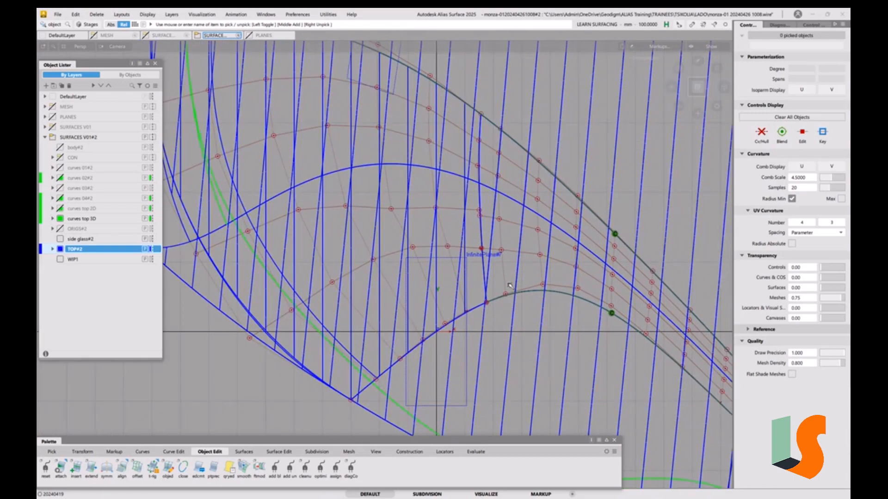
{"action": "key", "text": "x"}
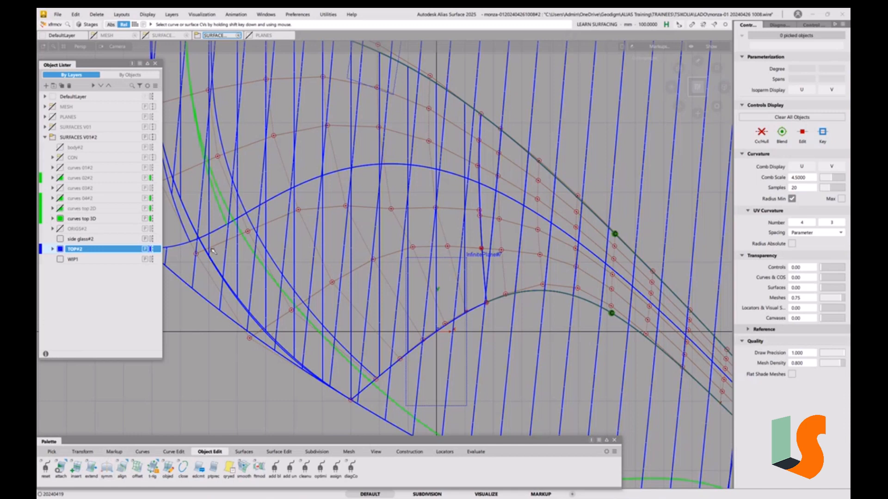
{"action": "middle_click_drag", "start_coordinate": [296, 233], "coordinate": [300, 238], "text": "alt+shift"}
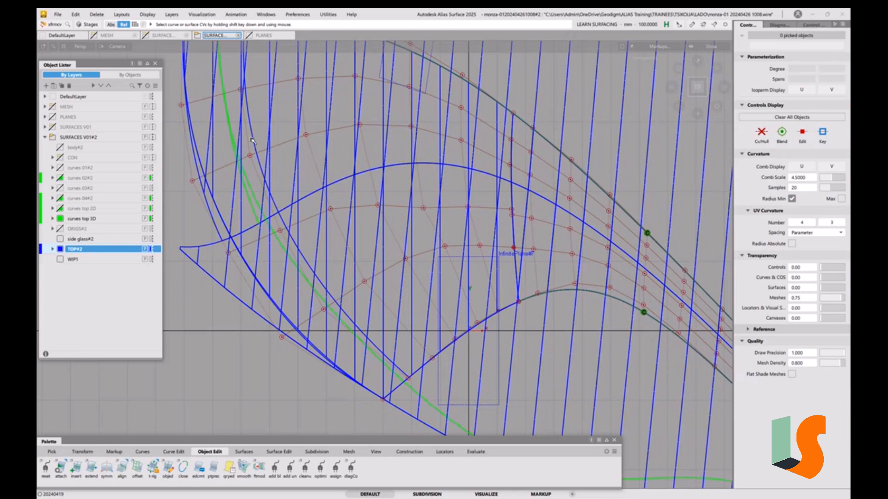
{"action": "left_click_drag", "start_coordinate": [252, 141], "coordinate": [241, 81], "text": "alt+shift"}
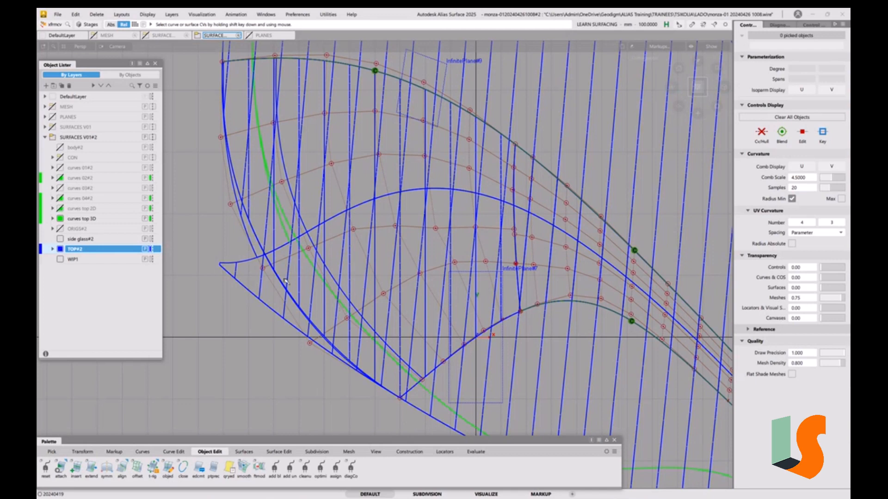
{"action": "left_click", "coordinate": [307, 248]}
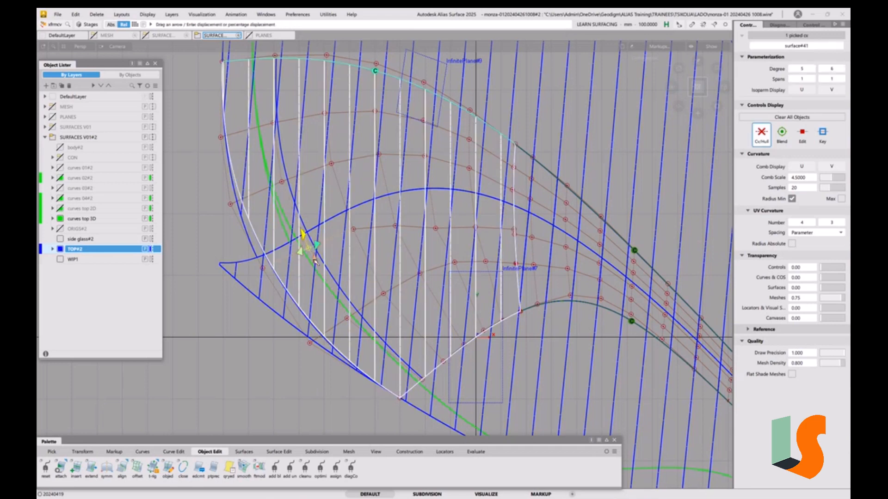
{"action": "left_click_drag", "start_coordinate": [315, 262], "coordinate": [313, 257]}
{"action": "left_click", "coordinate": [389, 258]}
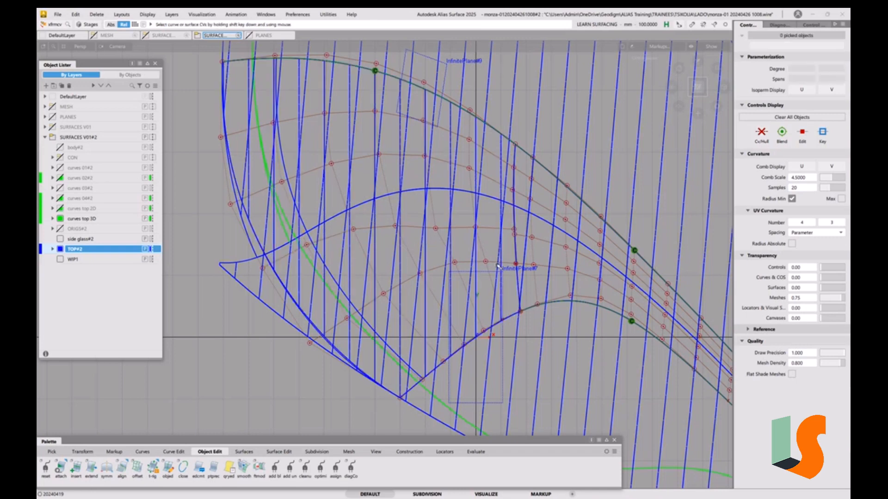
Draw a straight two-point CV curve from surface#41's leftmost lower hull CV across to the CV near the edge junction, with degree 3
{"action": "left_click", "coordinate": [149, 453]}
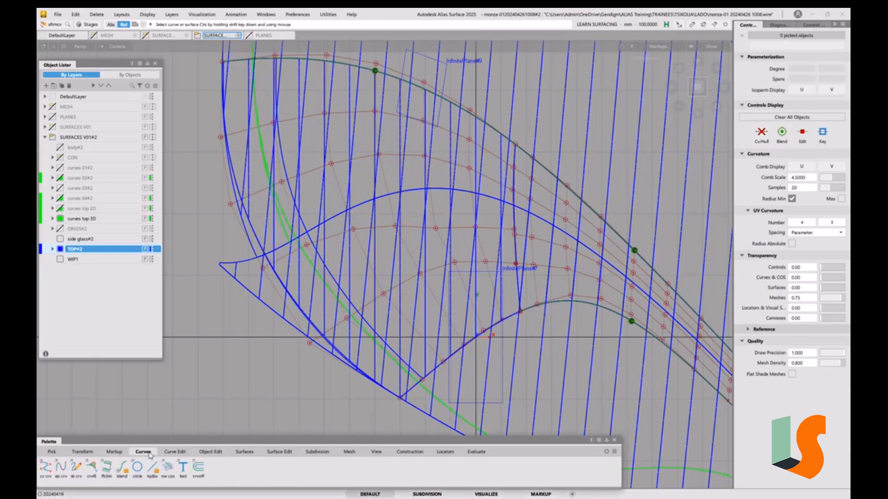
{"action": "left_click", "coordinate": [45, 468]}
{"action": "left_click", "coordinate": [263, 268]}
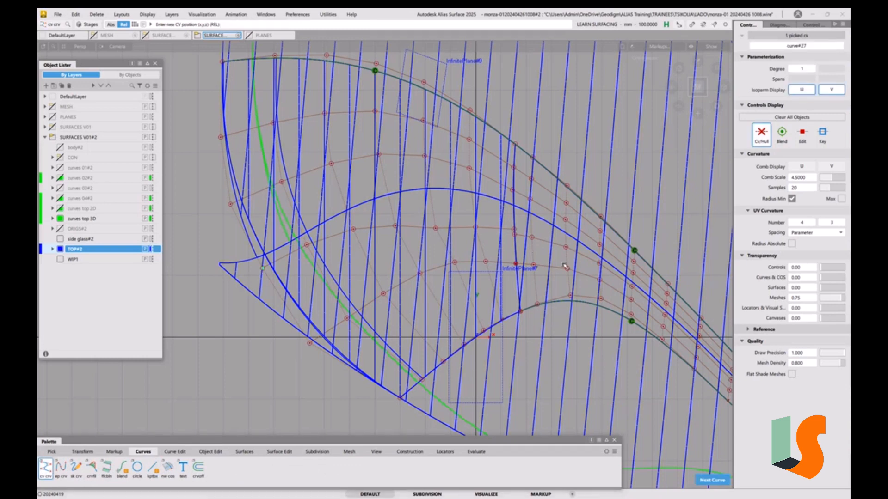
{"action": "left_click", "coordinate": [600, 263]}
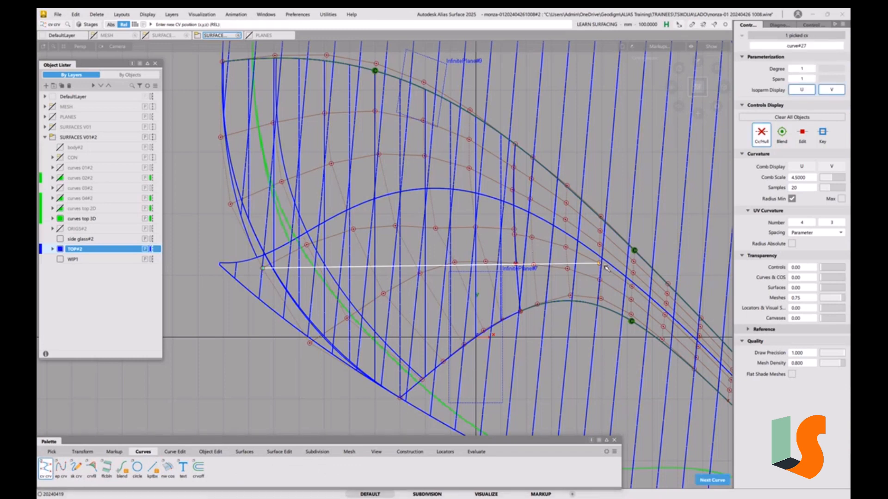
{"action": "left_click", "coordinate": [690, 285]}
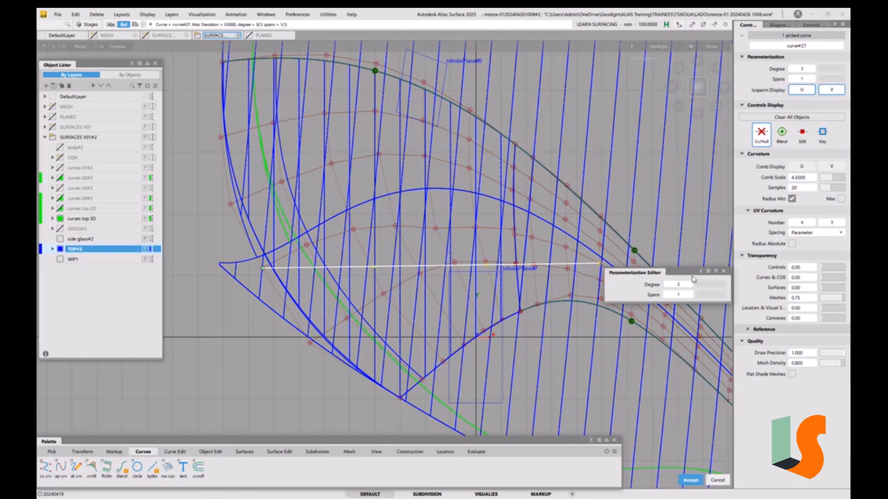
{"action": "left_click_drag", "start_coordinate": [681, 246], "coordinate": [681, 242], "text": "ctrl+shift"}
{"action": "left_click", "coordinate": [504, 276]}
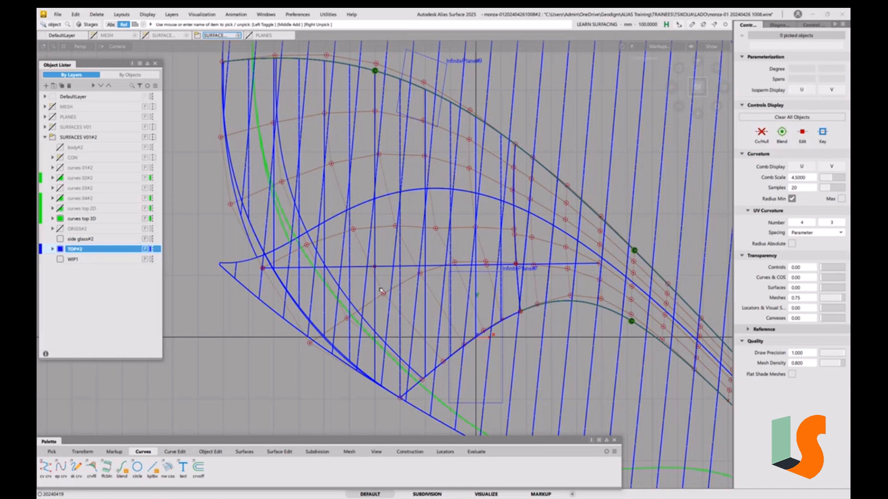
Try to slide the new curve's first inner CV, and undo the move
{"action": "key", "text": "t"}
{"action": "key", "text": "space"}
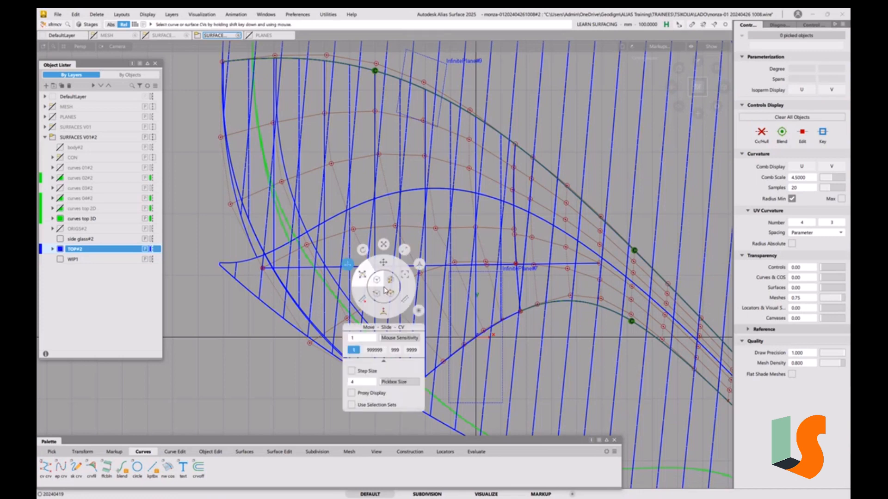
{"action": "left_click", "coordinate": [384, 270]}
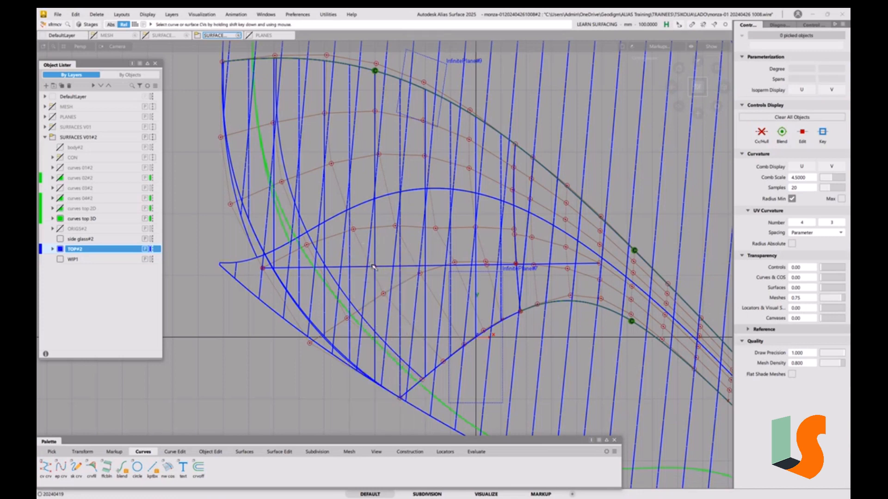
{"action": "left_click", "coordinate": [375, 269]}
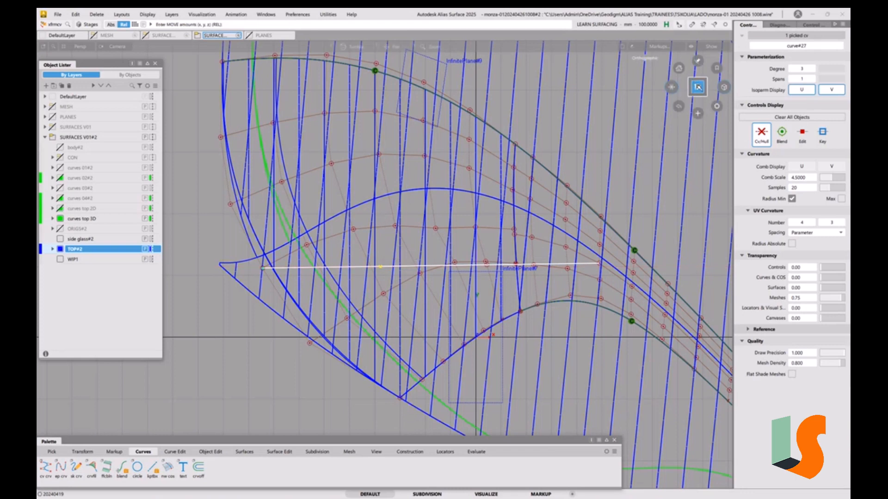
{"action": "key", "text": "ctrl+z"}
Switch the CV move mode to XYZ and open the Modeling settings of the General Preferences clear of the curve
{"action": "key", "text": "space"}
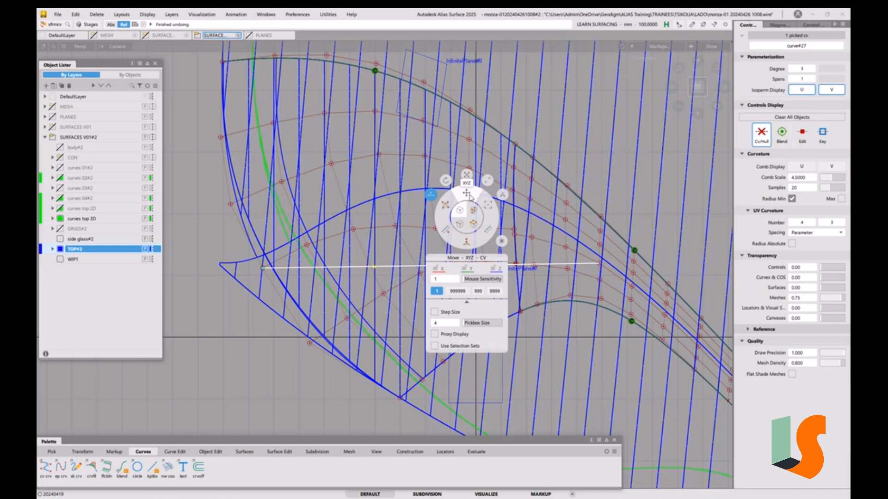
{"action": "left_click", "coordinate": [469, 196]}
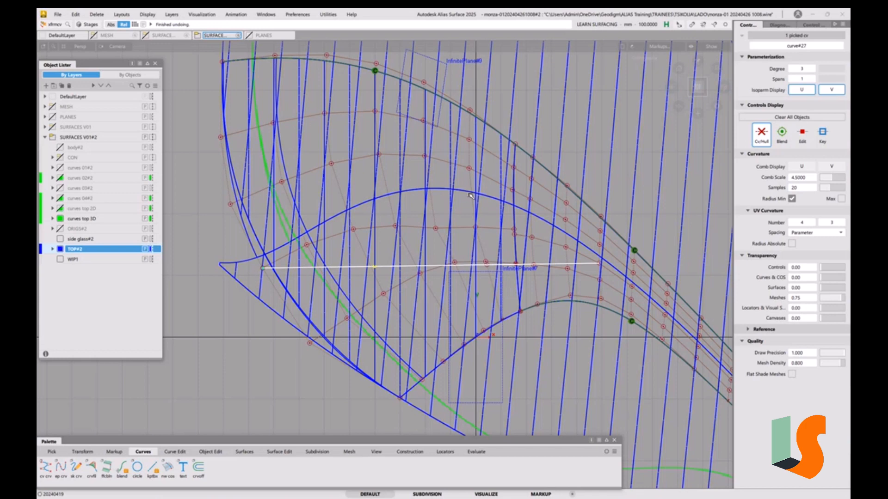
{"action": "left_click", "coordinate": [299, 16]}
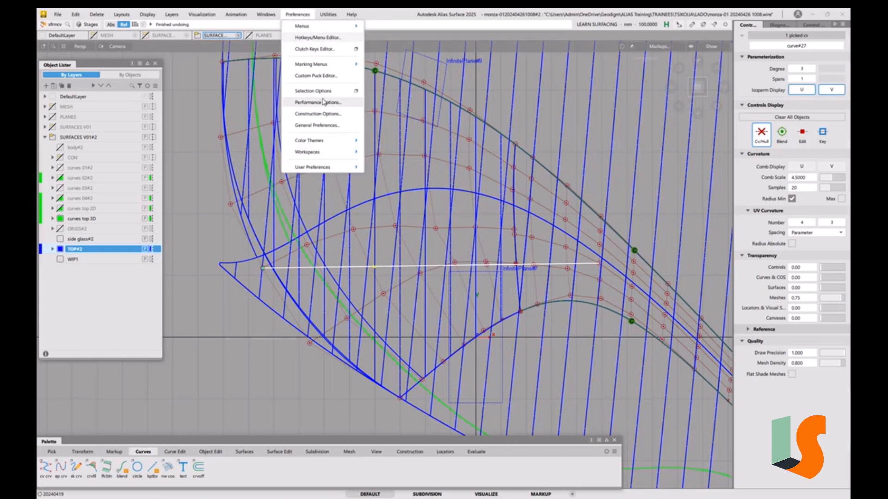
{"action": "left_click", "coordinate": [326, 126]}
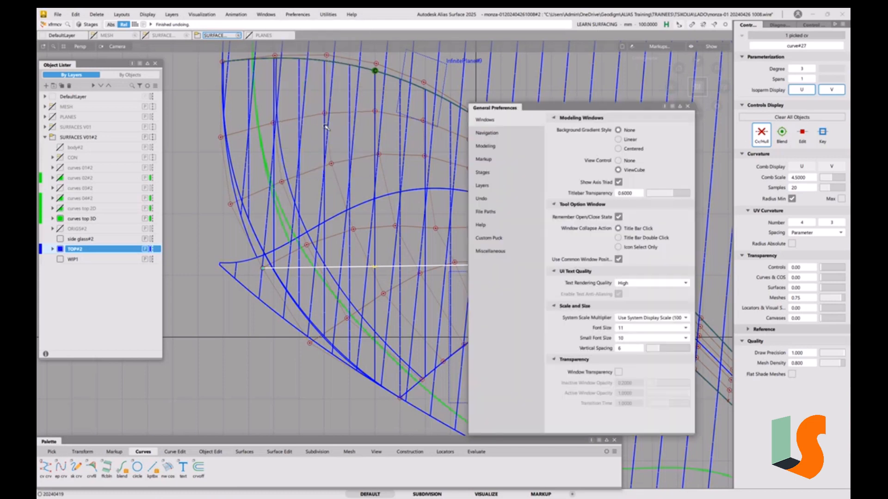
{"action": "left_click", "coordinate": [486, 147]}
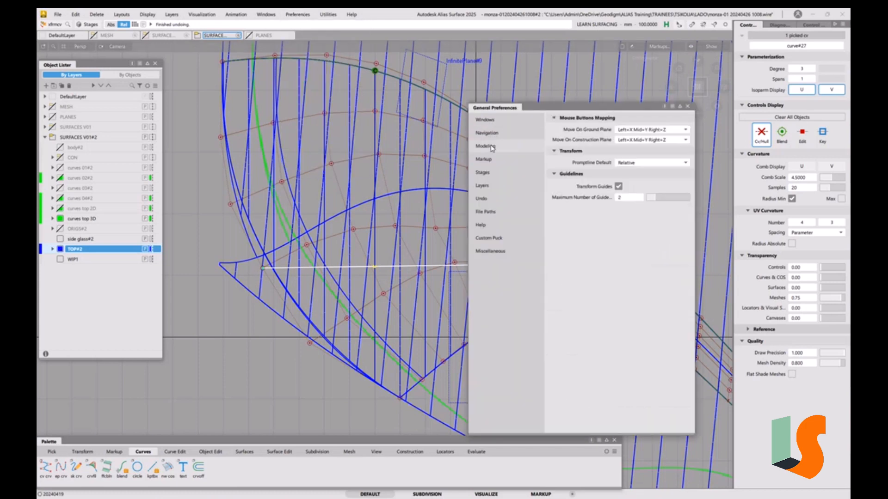
{"action": "left_click_drag", "start_coordinate": [607, 110], "coordinate": [741, 175]}
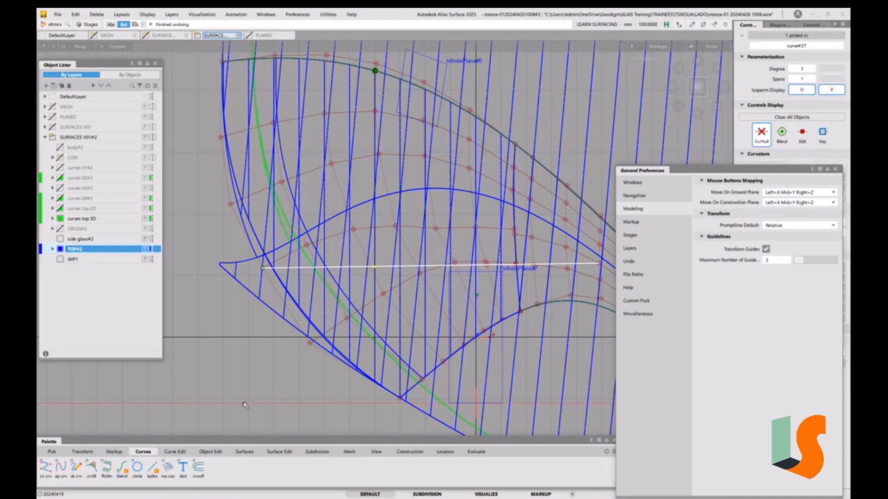
Move the straight curve's first inner CV slightly along X and upward along Y, undoing the initial trial move
{"action": "left_click_drag", "start_coordinate": [243, 404], "coordinate": [249, 403]}
{"action": "middle_click_drag", "start_coordinate": [255, 404], "coordinate": [257, 397]}
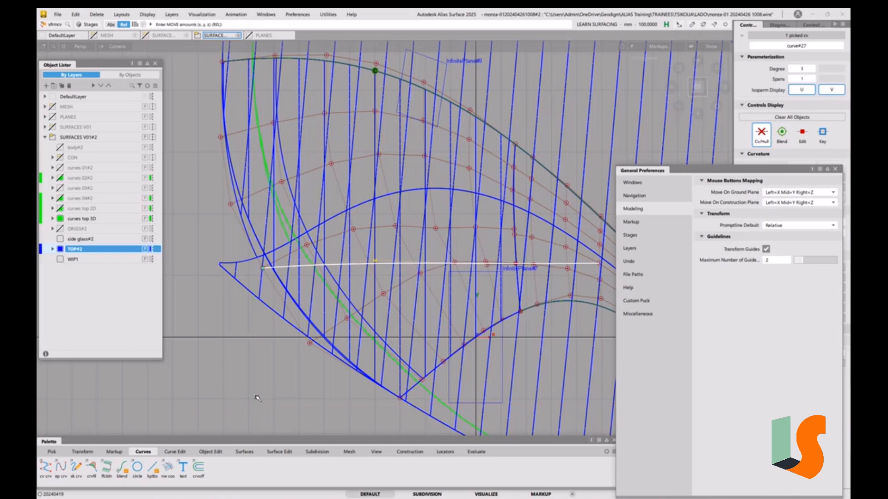
{"action": "key", "text": "ctrl+z"}
{"action": "right_click_drag", "start_coordinate": [258, 398], "coordinate": [258, 397]}
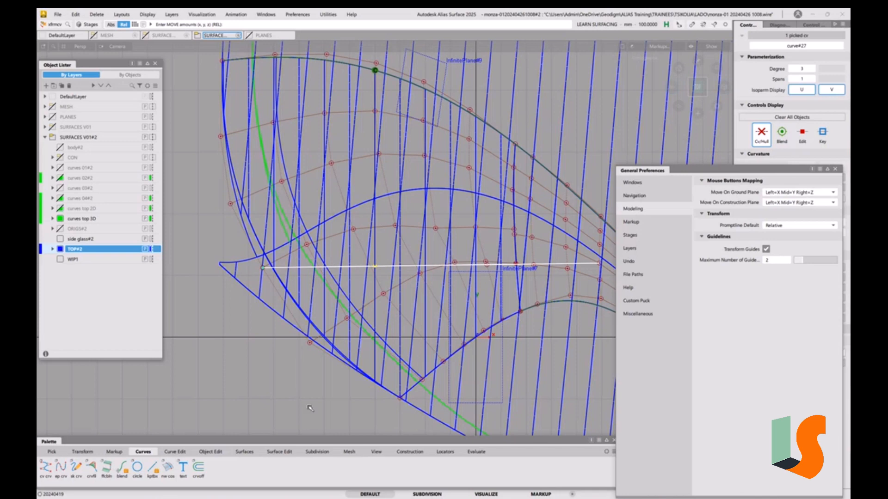
{"action": "left_click_drag", "start_coordinate": [310, 408], "coordinate": [306, 405]}
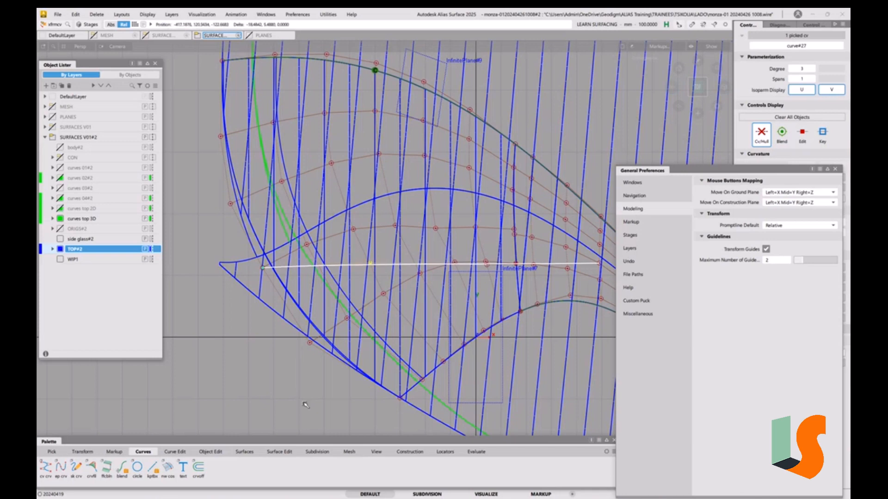
{"action": "middle_click_drag", "start_coordinate": [305, 405], "coordinate": [309, 388]}
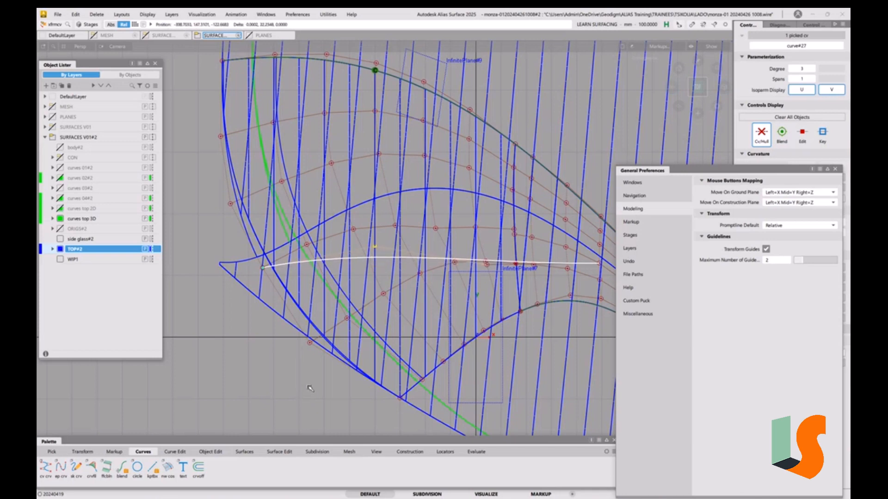
{"action": "left_click_drag", "start_coordinate": [310, 388], "coordinate": [304, 395]}
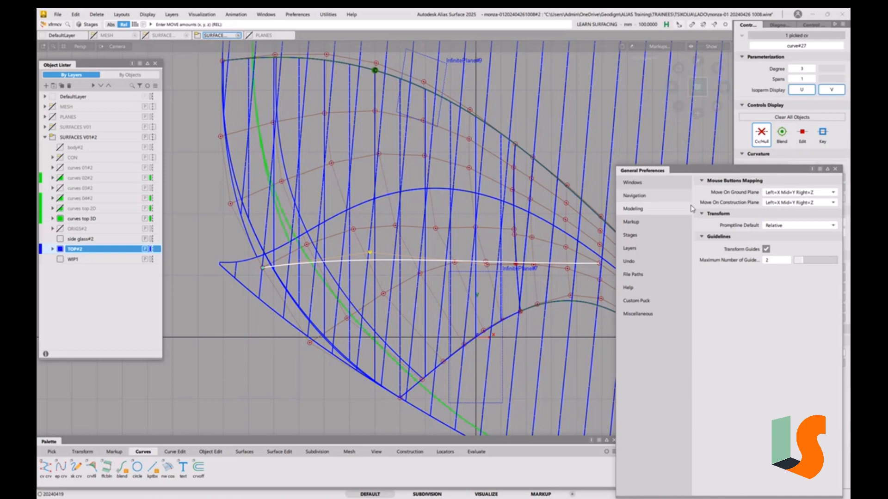
Review the mouse mapping options for Move On Ground Plane and Move On Construction Plane, keep Left=X Mid=Y Right=Z, and close the preferences
{"action": "left_click", "coordinate": [817, 192]}
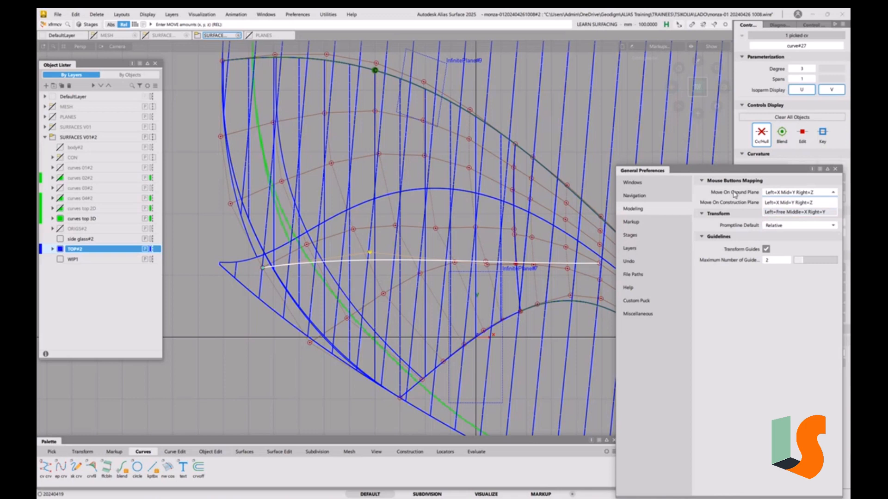
{"action": "left_click", "coordinate": [763, 203]}
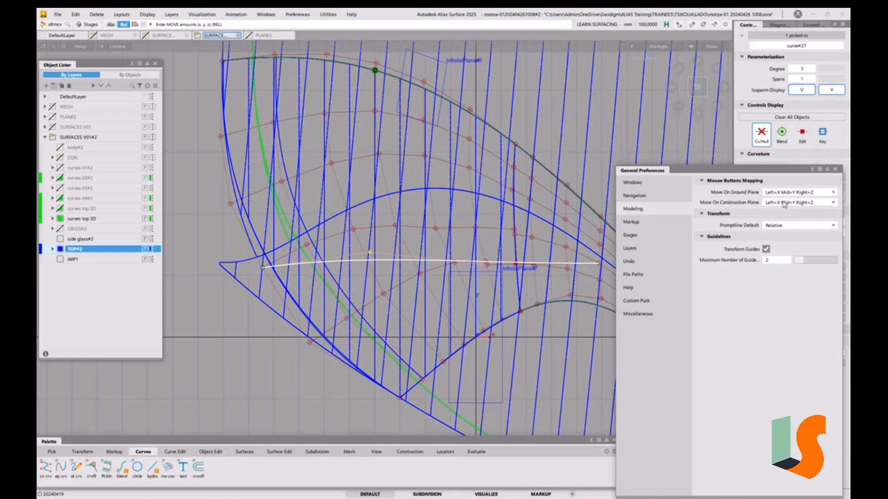
{"action": "left_click", "coordinate": [779, 204]}
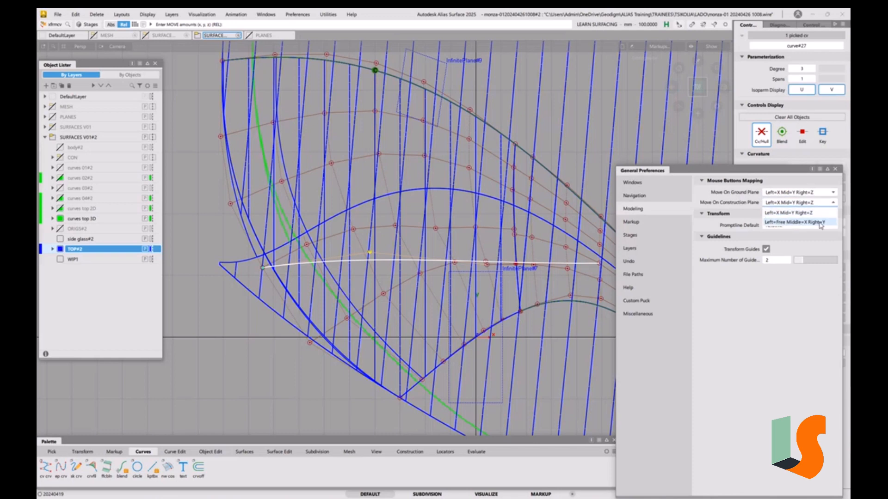
{"action": "left_click", "coordinate": [742, 206]}
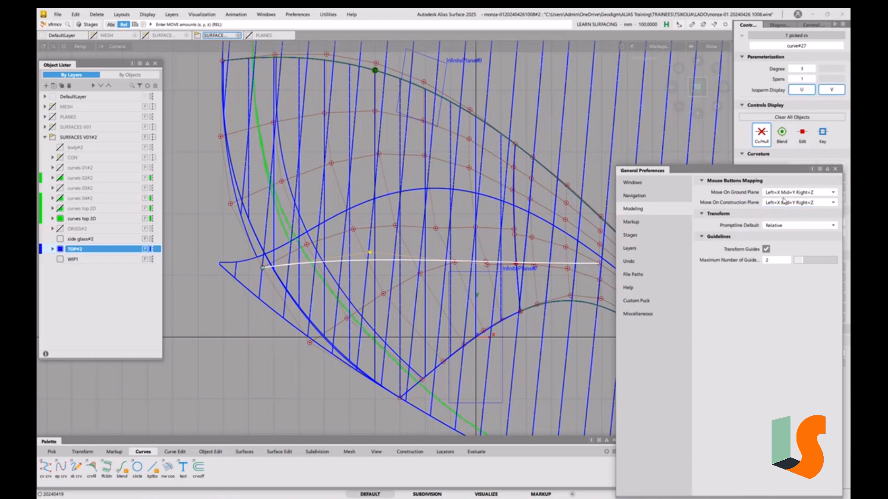
{"action": "left_click", "coordinate": [835, 170]}
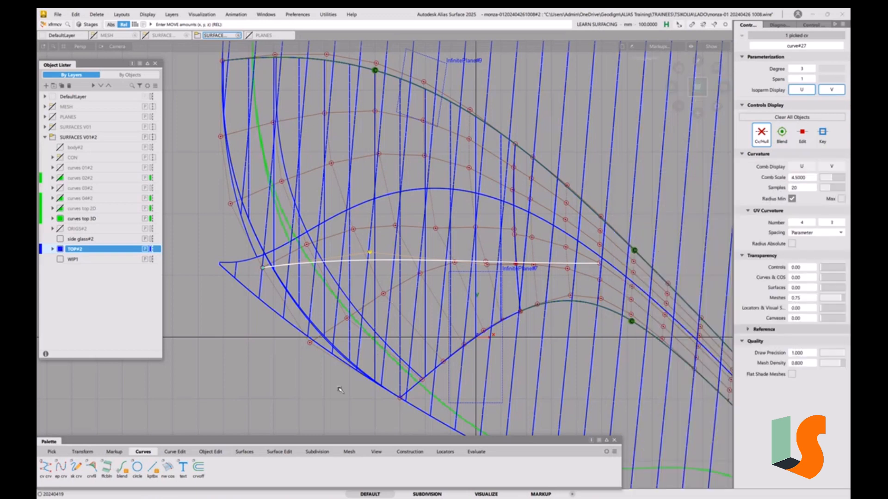
Raise the curve's two inner CVs to bend it into a smooth arch just below the existing blue arched curve
{"action": "left_click_drag", "start_coordinate": [339, 390], "coordinate": [335, 369]}
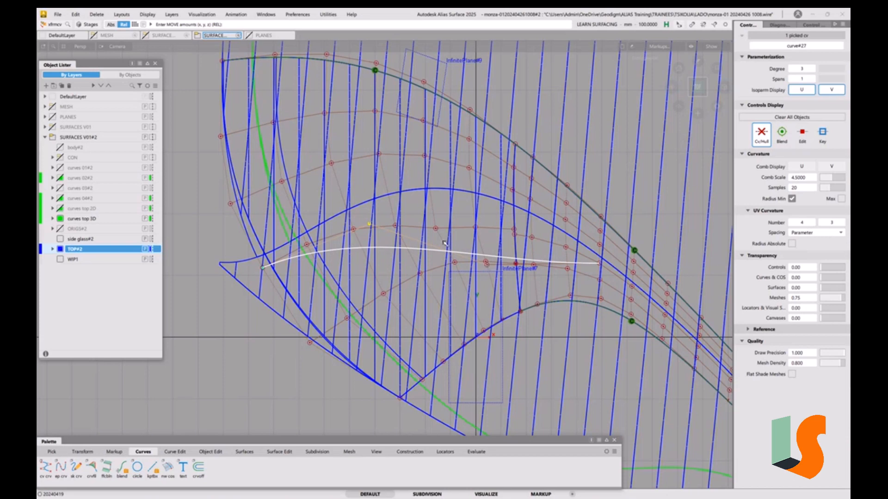
{"action": "left_click_drag", "start_coordinate": [489, 267], "coordinate": [485, 199]}
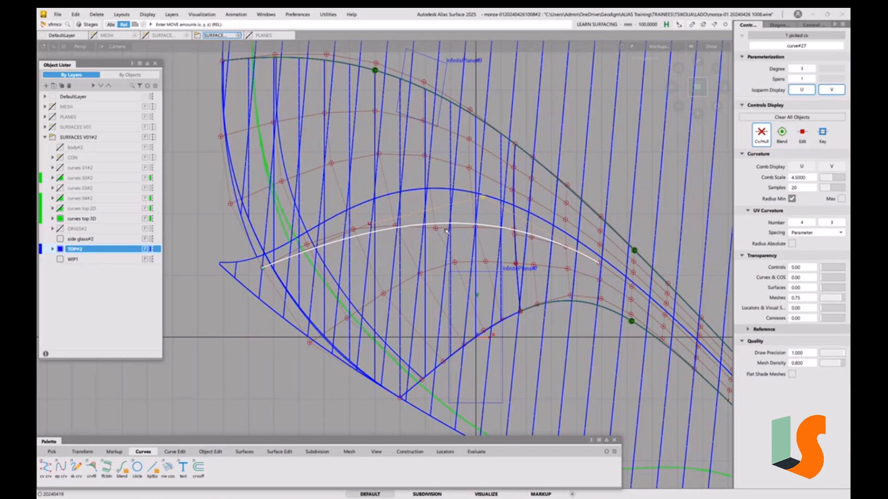
{"action": "left_click_drag", "start_coordinate": [370, 224], "coordinate": [368, 208]}
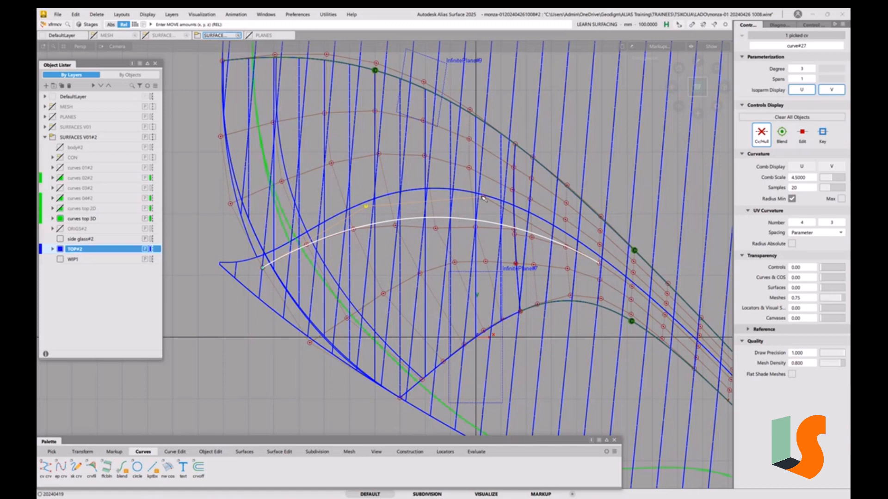
{"action": "left_click_drag", "start_coordinate": [484, 198], "coordinate": [484, 201]}
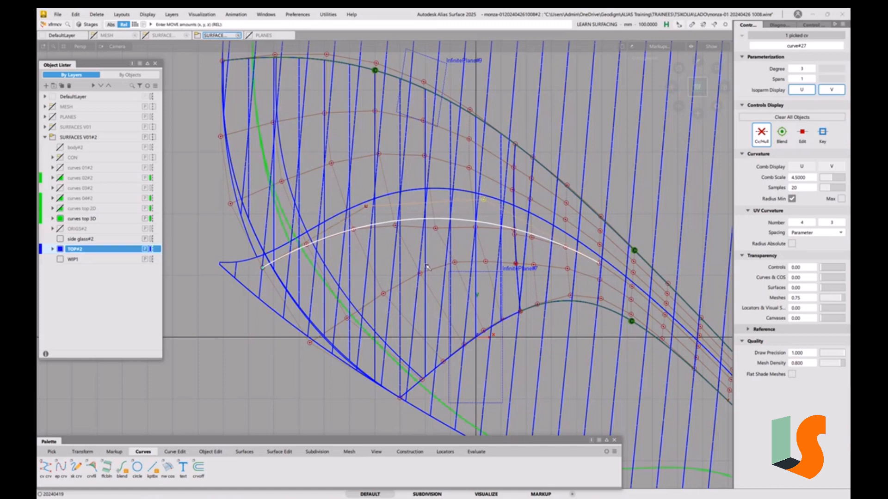
Set the arched curve's degree to 5 and pick the curve with its CVs displayed
{"action": "left_click_drag", "start_coordinate": [545, 298], "coordinate": [547, 252], "text": "ctrl+shift"}
{"action": "left_click_drag", "start_coordinate": [505, 254], "coordinate": [525, 263], "text": "ctrl+shift"}
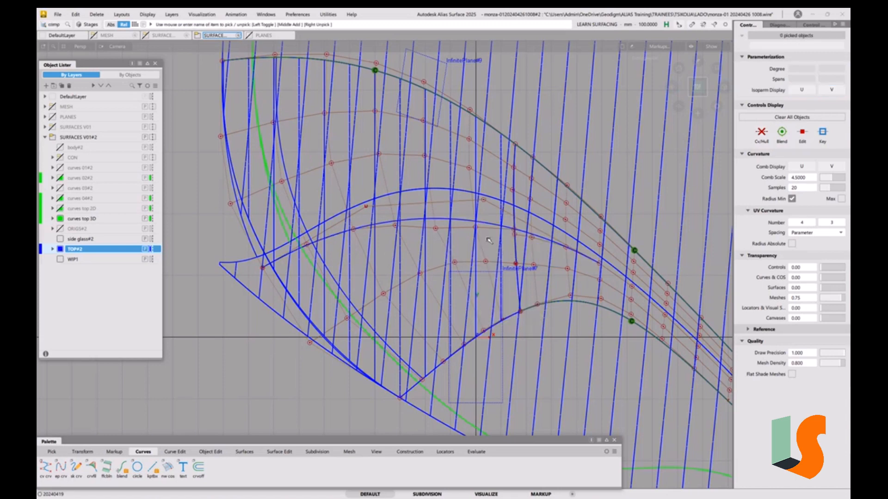
{"action": "left_click", "coordinate": [465, 221]}
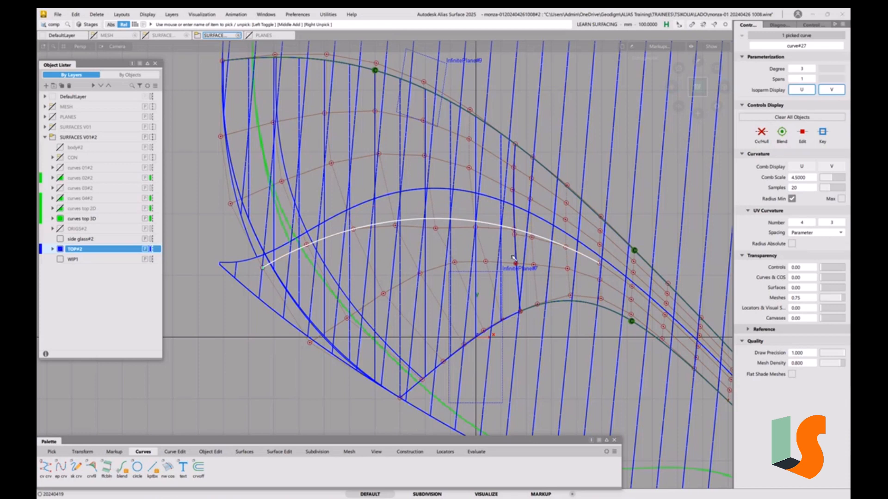
{"action": "left_click", "coordinate": [492, 277]}
{"action": "right_click_drag", "start_coordinate": [520, 258], "coordinate": [281, 255], "text": "alt+shift"}
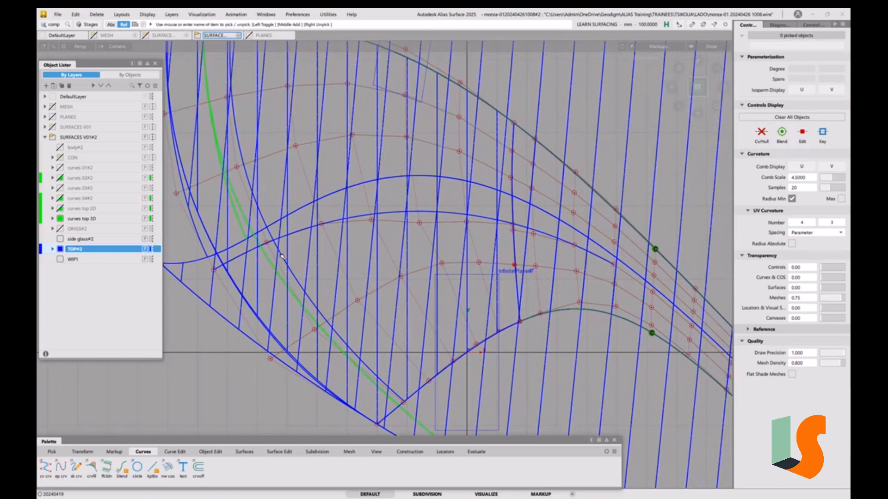
{"action": "double_click", "coordinate": [455, 214]}
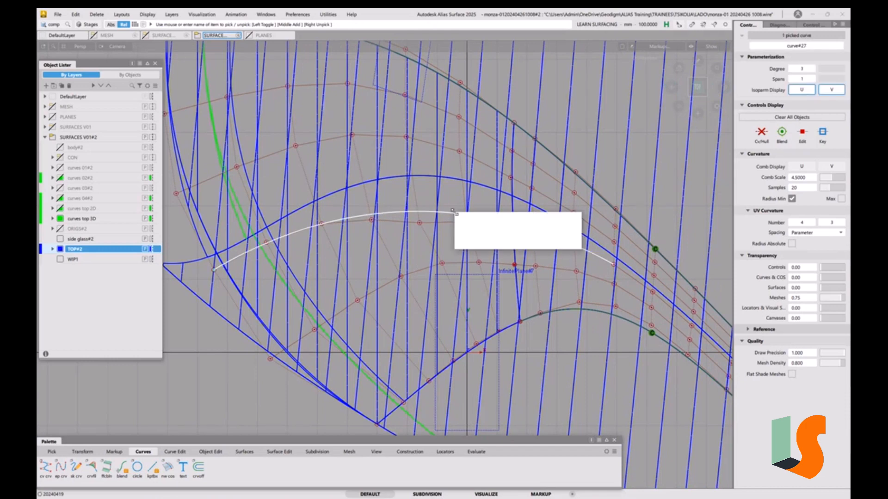
{"action": "left_click", "coordinate": [540, 231]}
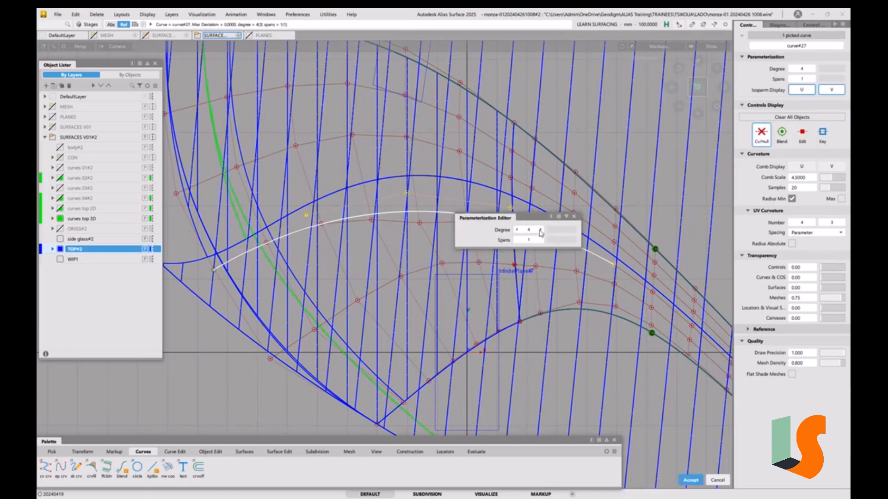
{"action": "left_click", "coordinate": [540, 231]}
{"action": "key", "text": "Return"}
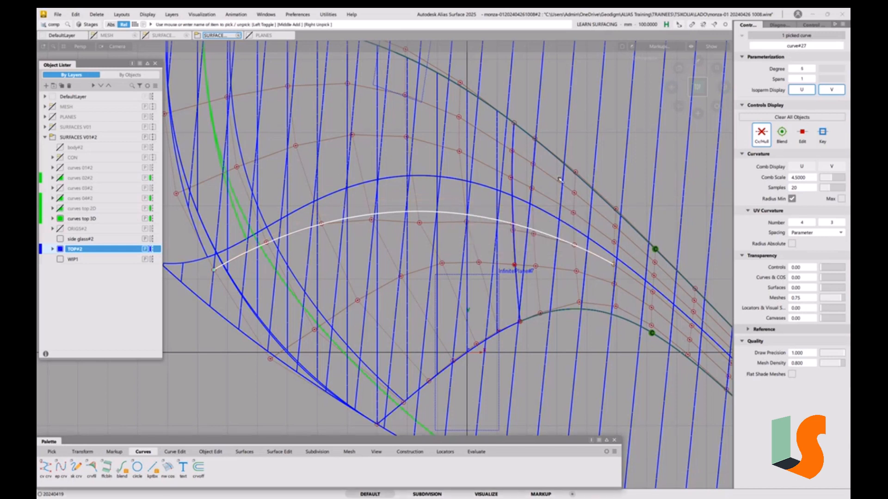
{"action": "left_click_drag", "start_coordinate": [472, 228], "coordinate": [509, 237], "text": "ctrl+shift"}
{"action": "left_click", "coordinate": [471, 215]}
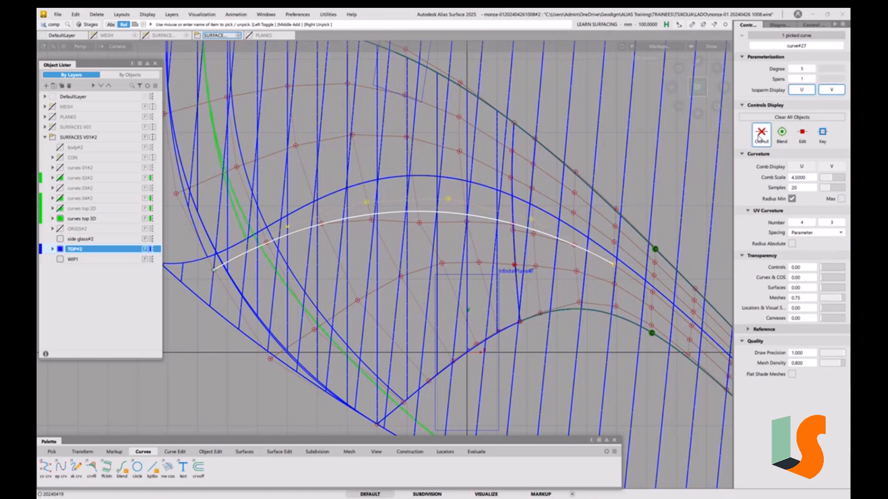
Raise the two middle CVs of the degree 5 arched curve slightly to bring it closer to the blue arched curve above
{"action": "key", "text": "ctrl+t"}
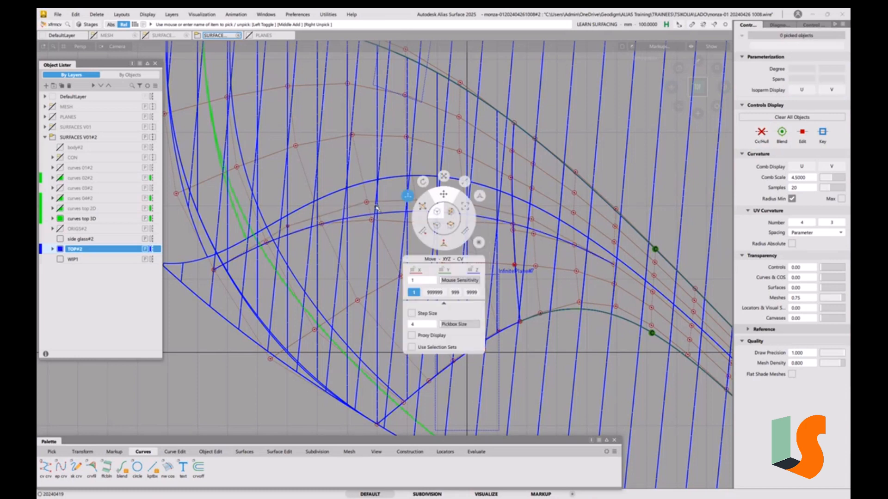
{"action": "left_click", "coordinate": [367, 203]}
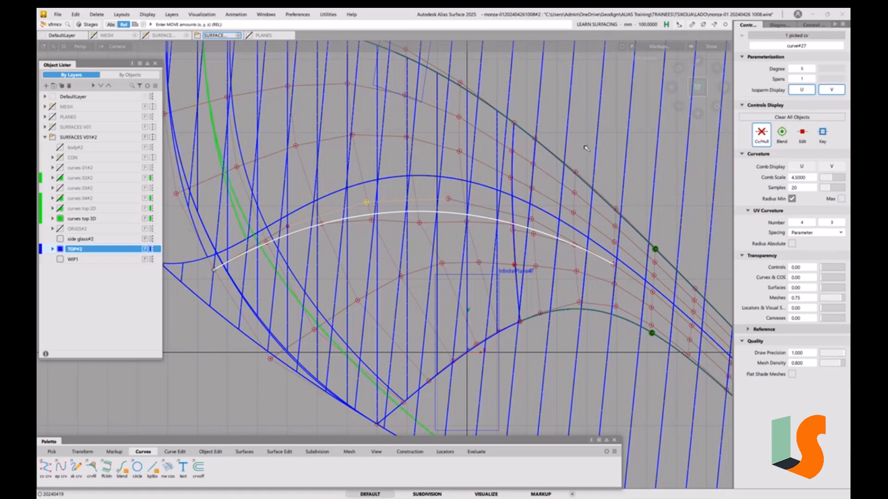
{"action": "left_click_drag", "start_coordinate": [586, 148], "coordinate": [584, 139]}
{"action": "left_click_drag", "start_coordinate": [449, 200], "coordinate": [447, 189]}
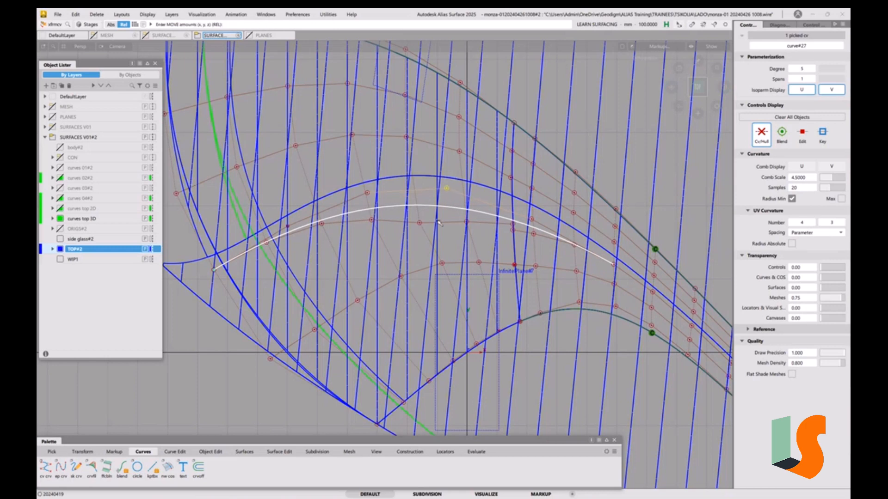
{"action": "left_click", "coordinate": [613, 154]}
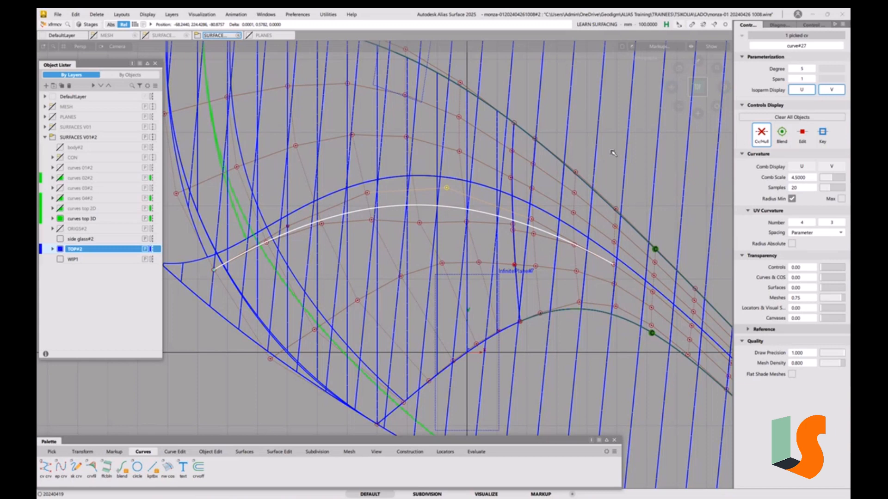
Pick the whole arched curve instead of its CV and turn off its CV and hull display
{"action": "key", "text": "ctrl+shift+n"}
{"action": "right_click_drag", "start_coordinate": [409, 228], "coordinate": [428, 238], "text": "ctrl+shift"}
{"action": "left_click", "coordinate": [431, 206]}
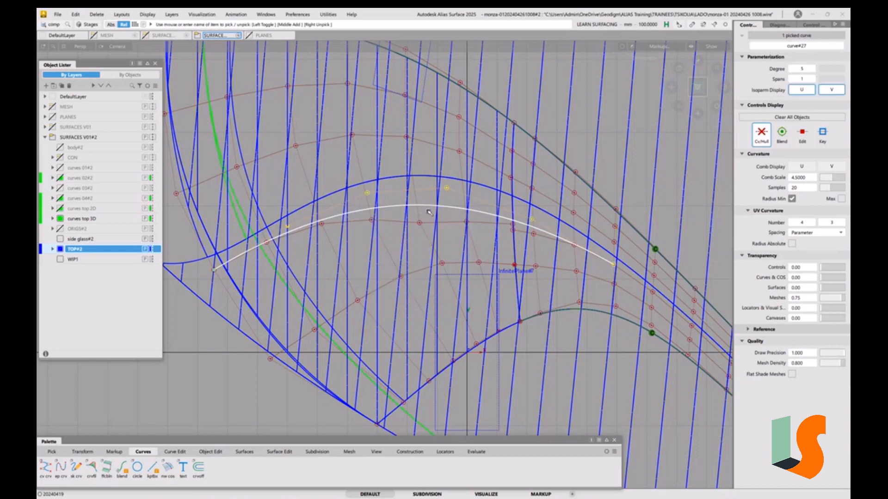
{"action": "left_click", "coordinate": [760, 133]}
Create a new layer in the SURFACES V01#2 folder and assign the picked arched curve to it
{"action": "right_click", "coordinate": [64, 140]}
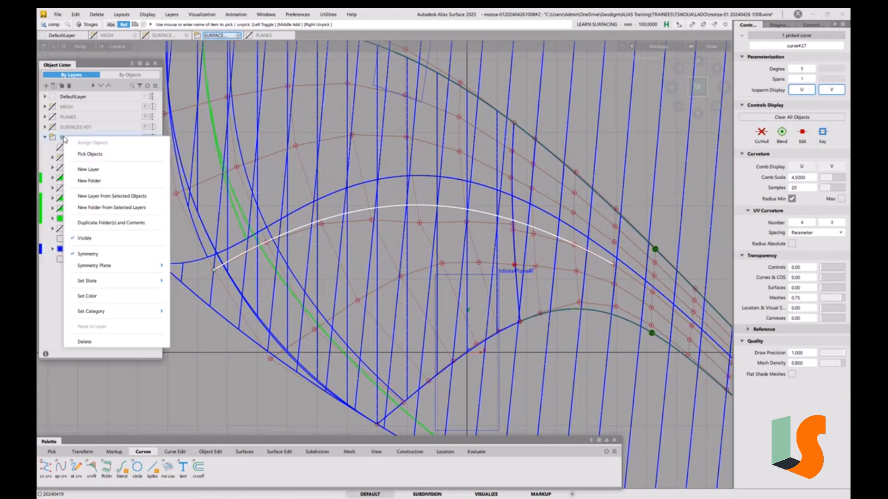
{"action": "left_click", "coordinate": [104, 175]}
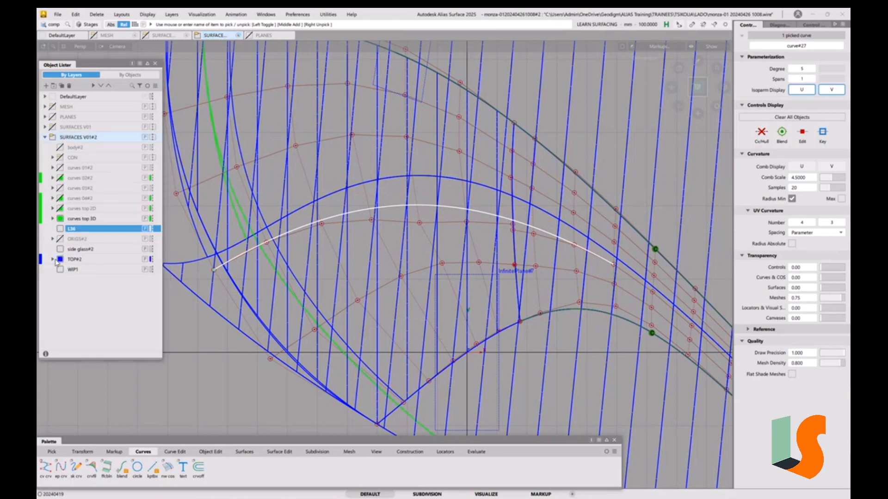
{"action": "right_click", "coordinate": [73, 234]}
{"action": "left_click", "coordinate": [83, 235]}
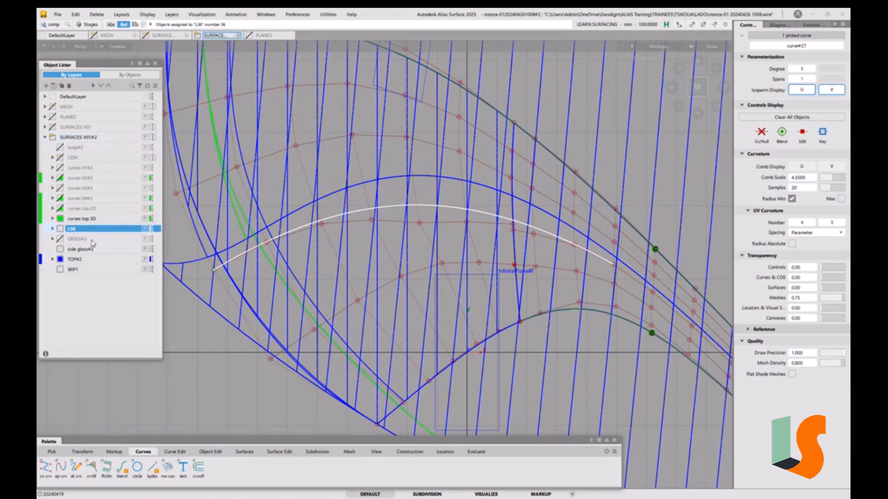
Set the new layer's color to red and rename the layer guide, leaving the curve unpicked
{"action": "left_click", "coordinate": [60, 229]}
{"action": "left_click", "coordinate": [116, 236]}
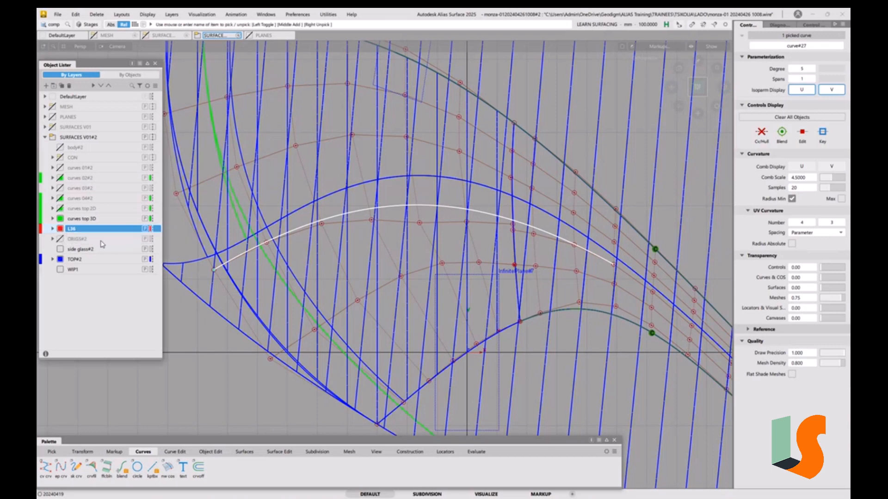
{"action": "double_click", "coordinate": [74, 230]}
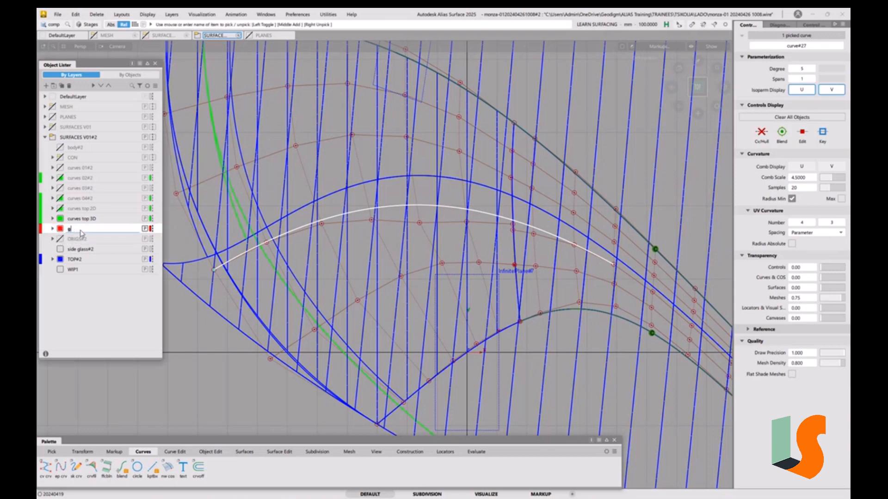
{"action": "key", "text": "Return"}
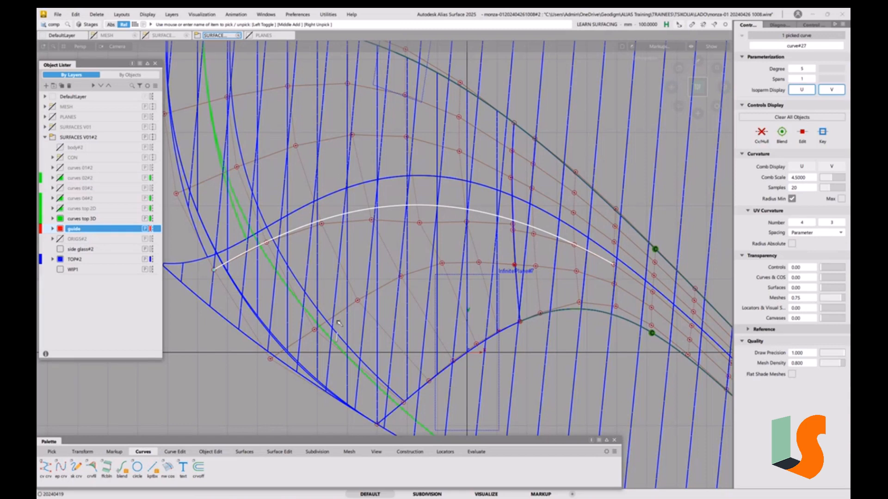
{"action": "left_click", "coordinate": [336, 254]}
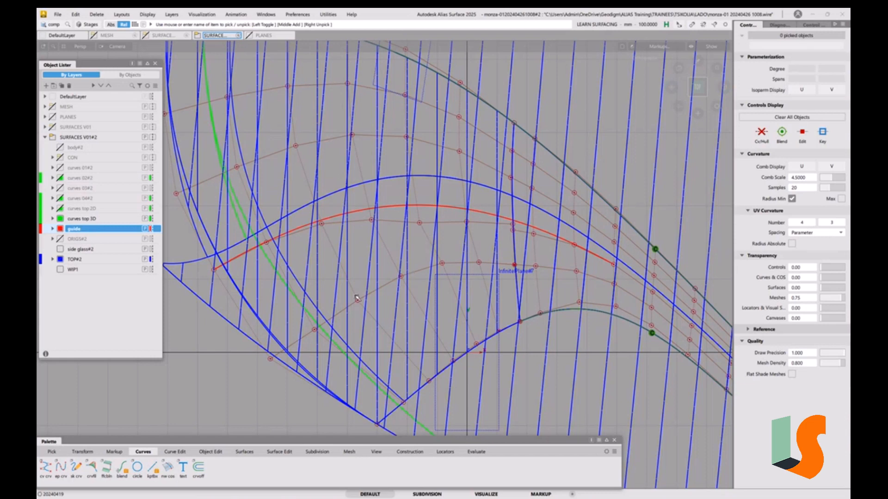
Duplicate the red guide curve in place by copy and paste, and activate Move for the copy
{"action": "left_click_drag", "start_coordinate": [337, 290], "coordinate": [366, 300], "text": "ctrl+shift"}
{"action": "left_click", "coordinate": [361, 212]}
{"action": "key", "text": "ctrl+v"}
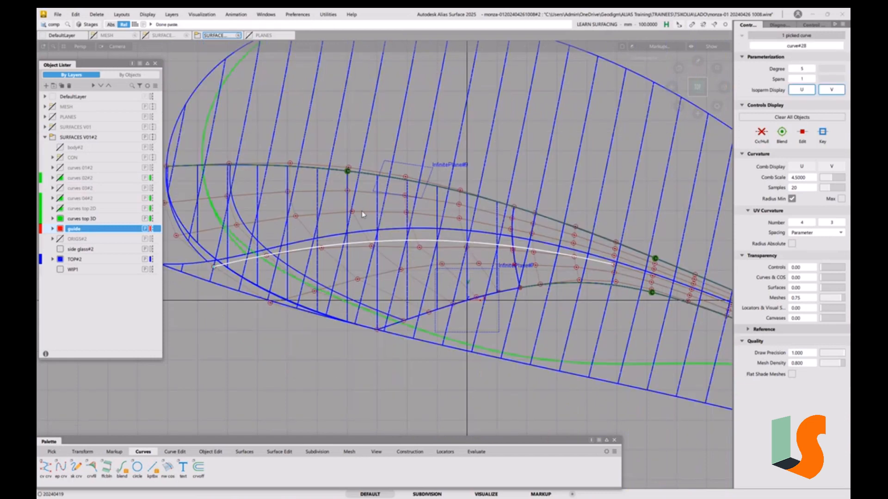
{"action": "middle_click_drag", "start_coordinate": [403, 261], "coordinate": [401, 244], "text": "ctrl+shift"}
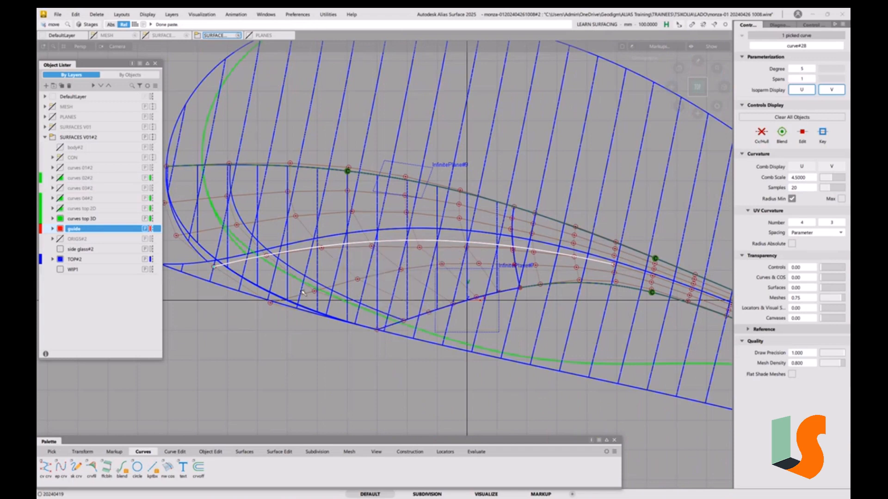
Snap the copied guide curve's front end to the lower CV row and stretch its rear end to just below the upper guide's end
{"action": "left_click", "coordinate": [273, 310], "text": "ctrl"}
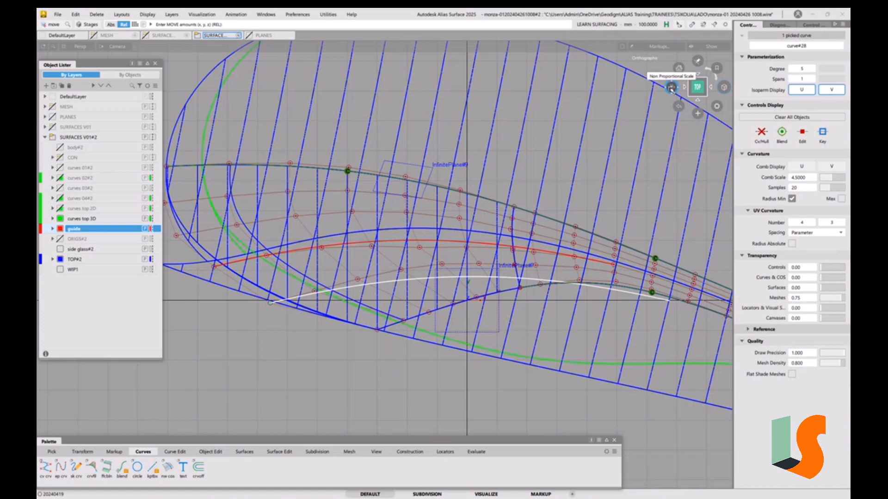
{"action": "left_click_drag", "start_coordinate": [671, 87], "coordinate": [670, 148]}
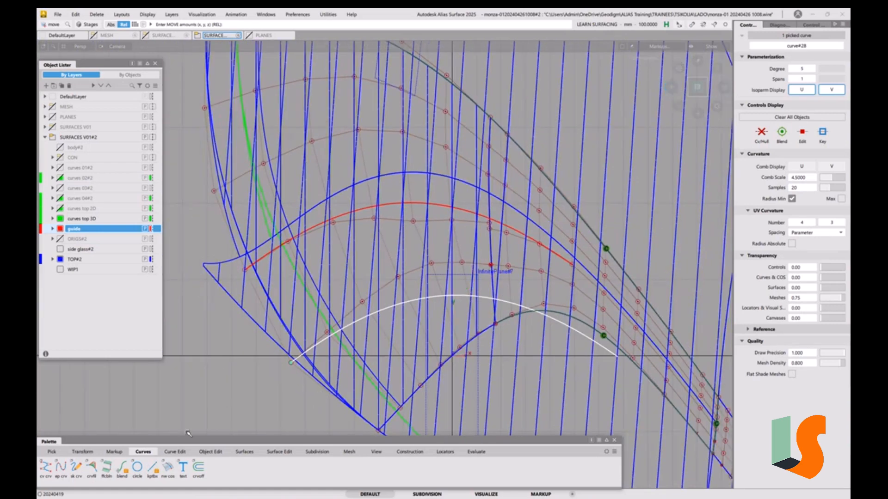
{"action": "left_click", "coordinate": [174, 452]}
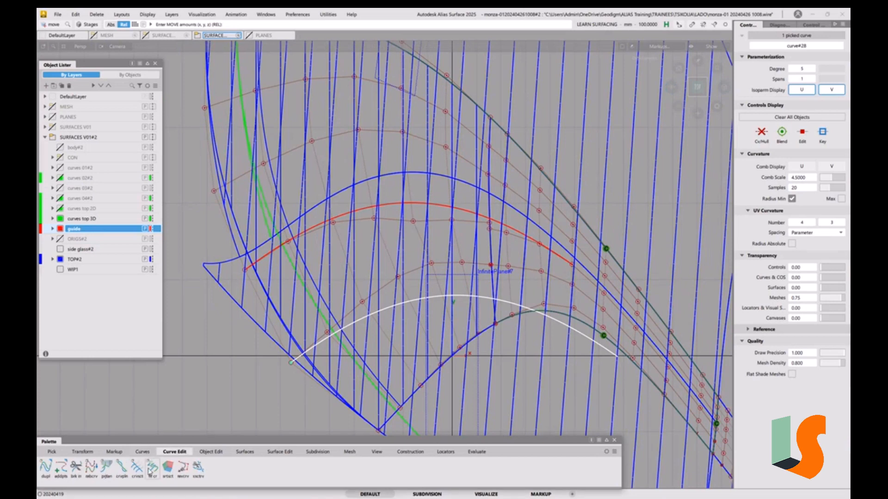
{"action": "left_click", "coordinate": [61, 468]}
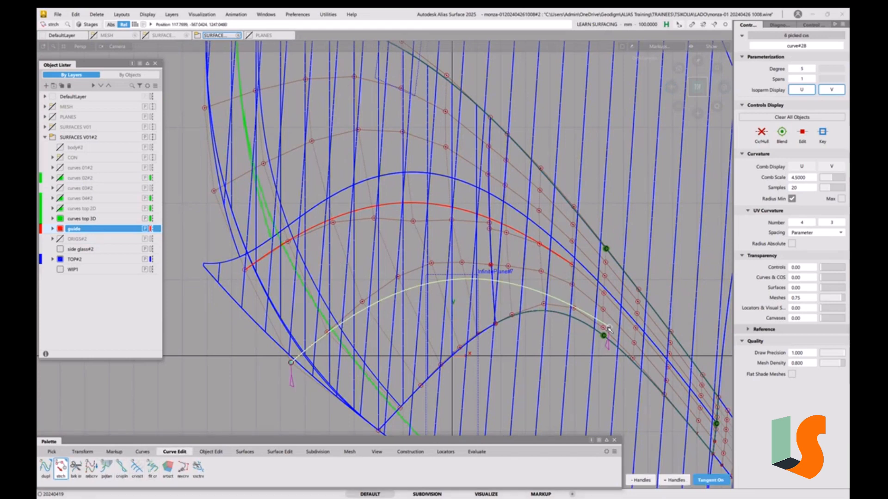
{"action": "left_click_drag", "start_coordinate": [617, 356], "coordinate": [565, 270]}
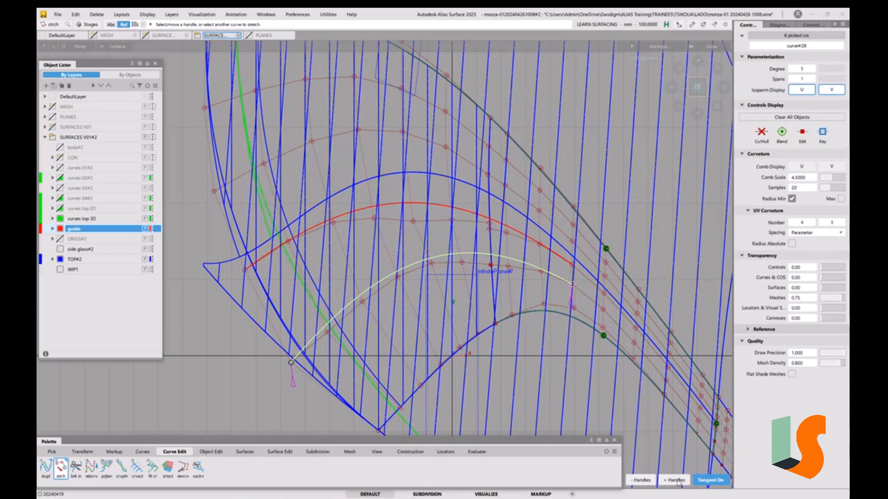
Stretch the middle of the lower guide curve so its arc follows the lower CV row, and deselect the curve
{"action": "left_click", "coordinate": [427, 261]}
{"action": "left_click_drag", "start_coordinate": [427, 260], "coordinate": [432, 271]}
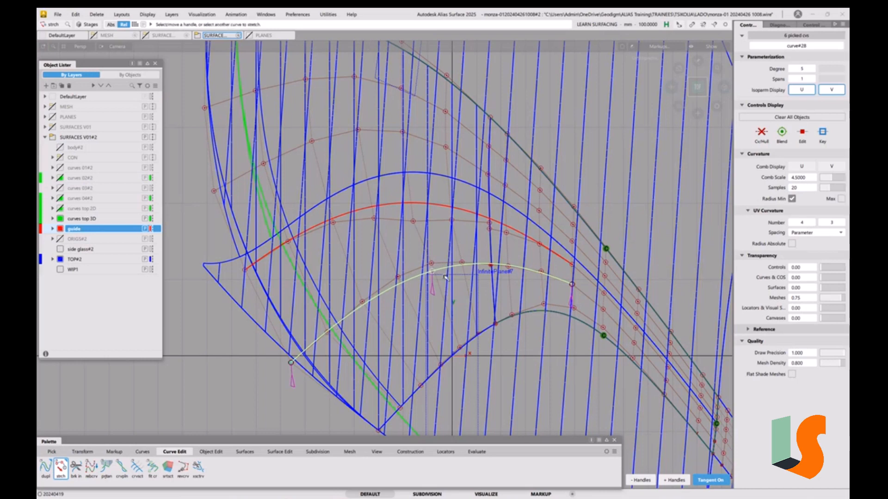
{"action": "left_click_drag", "start_coordinate": [435, 273], "coordinate": [436, 269]}
{"action": "left_click", "coordinate": [627, 213]}
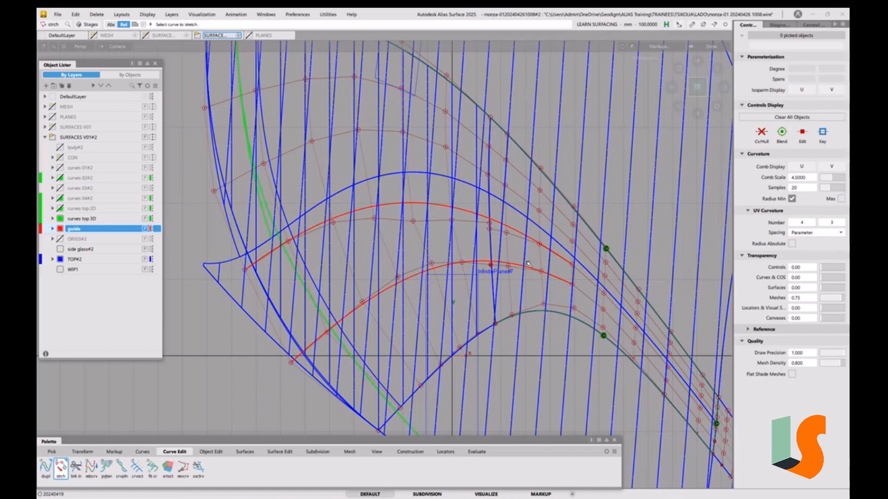
Turn off all cross sections on the model in the Cross Section Editor and close the editor
{"action": "left_click", "coordinate": [266, 14]}
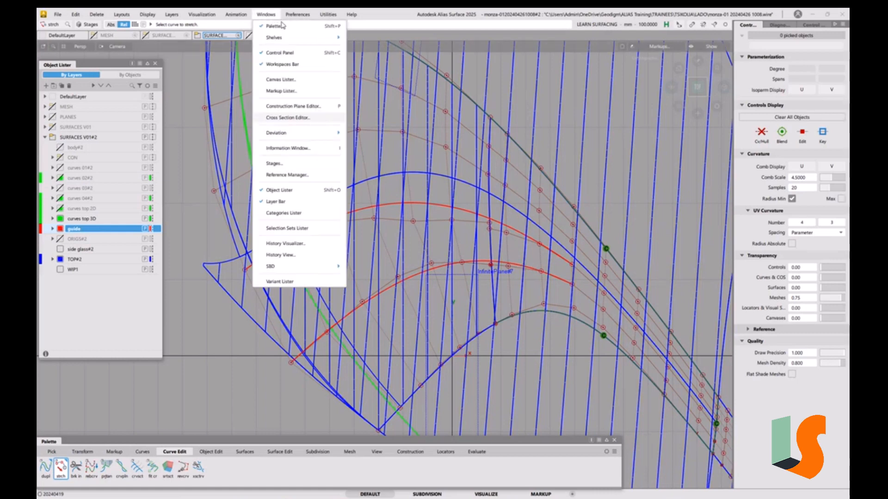
{"action": "left_click", "coordinate": [282, 117]}
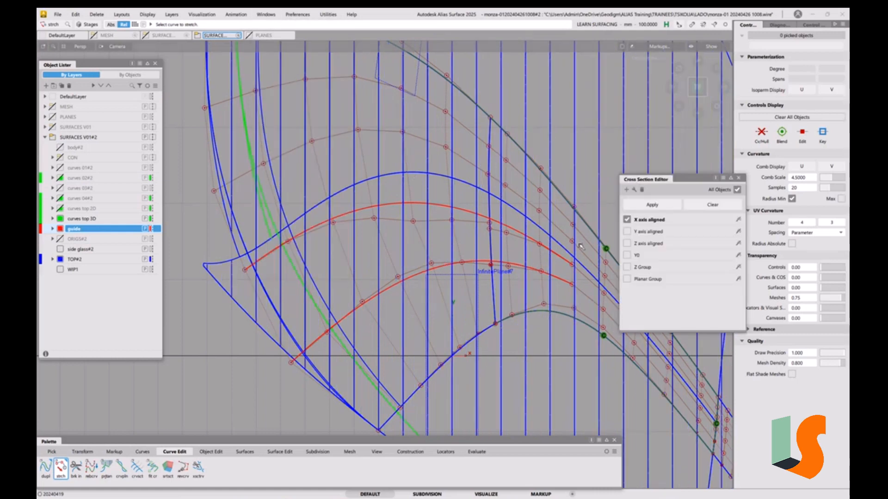
{"action": "left_click", "coordinate": [739, 178]}
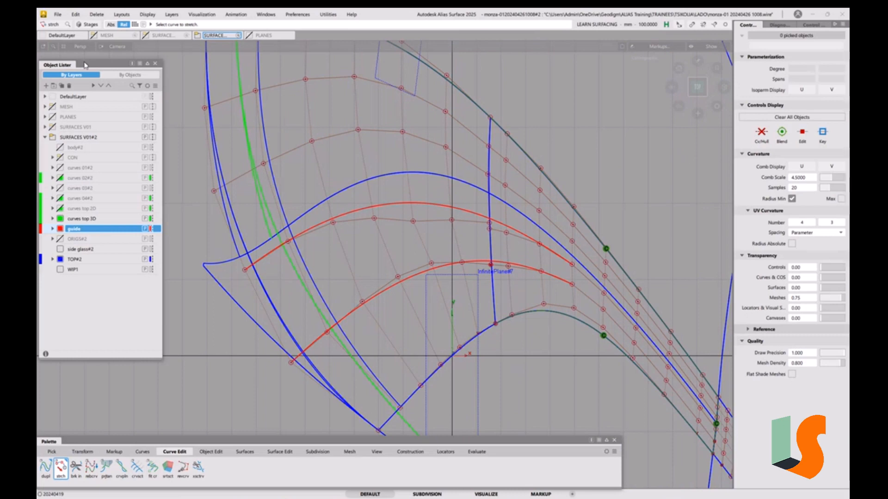
{"action": "left_click", "coordinate": [57, 14]}
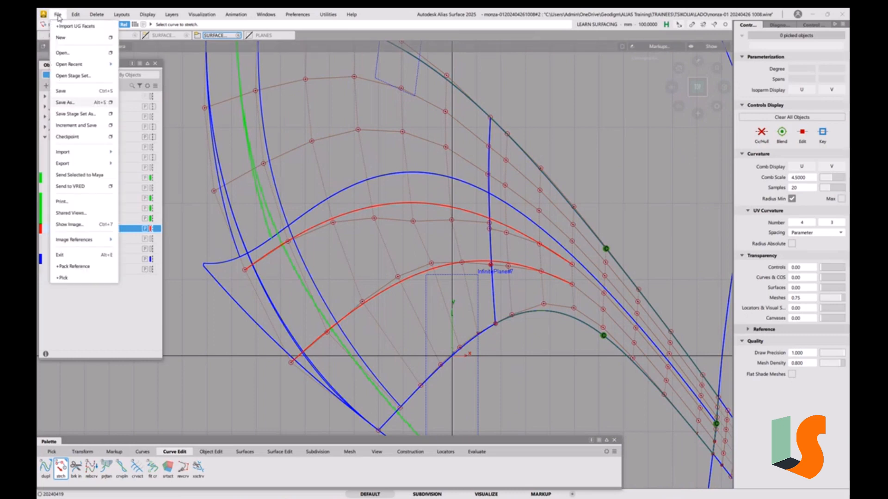
{"action": "left_click", "coordinate": [65, 102]}
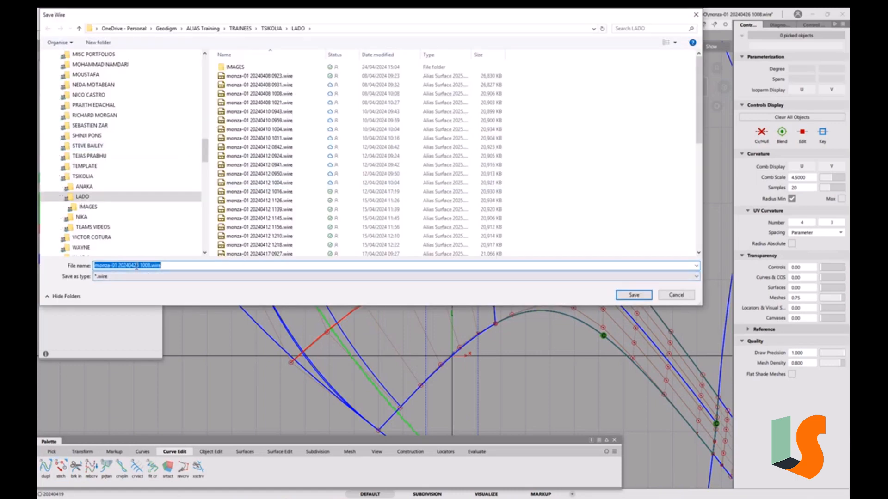
{"action": "left_click_drag", "start_coordinate": [137, 266], "coordinate": [234, 268]}
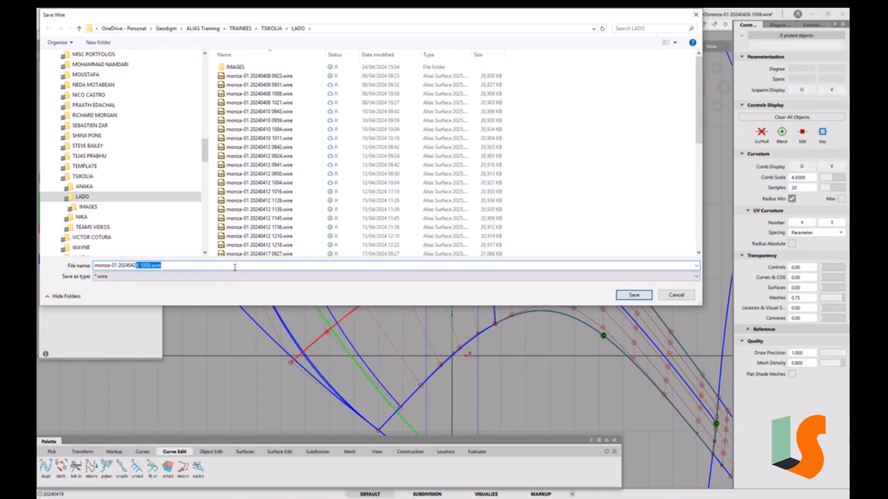
{"action": "type", "text": "9 094"}
{"action": "key", "text": "Return"}
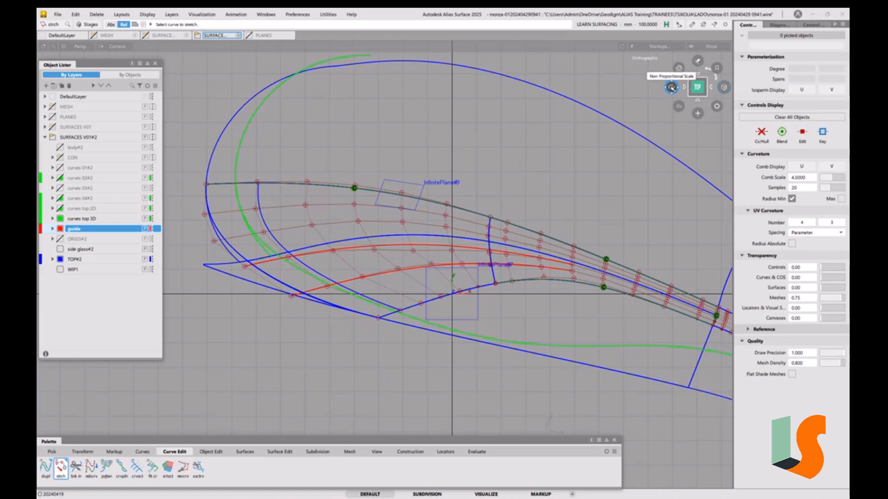
Set the Transform CV tool's move mode to Slide
{"action": "left_click", "coordinate": [670, 87]}
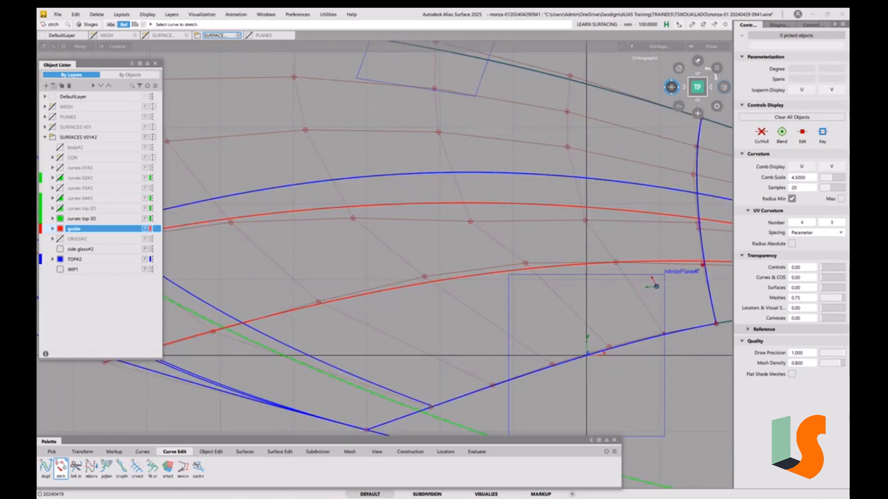
{"action": "left_click_drag", "start_coordinate": [671, 87], "coordinate": [640, 89]}
{"action": "right_click_drag", "start_coordinate": [597, 185], "coordinate": [566, 192], "text": "alt+shift"}
{"action": "middle_click_drag", "start_coordinate": [566, 192], "coordinate": [552, 177], "text": "alt+shift"}
{"action": "key", "text": "space"}
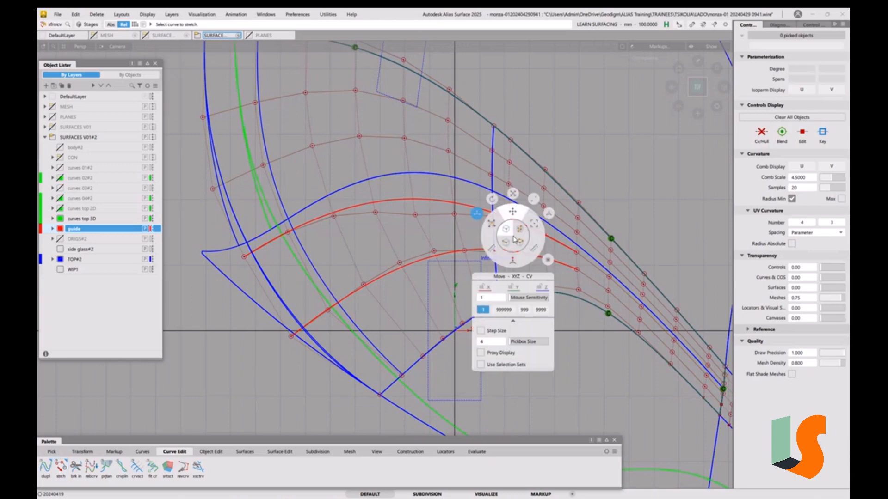
{"action": "left_click", "coordinate": [493, 225]}
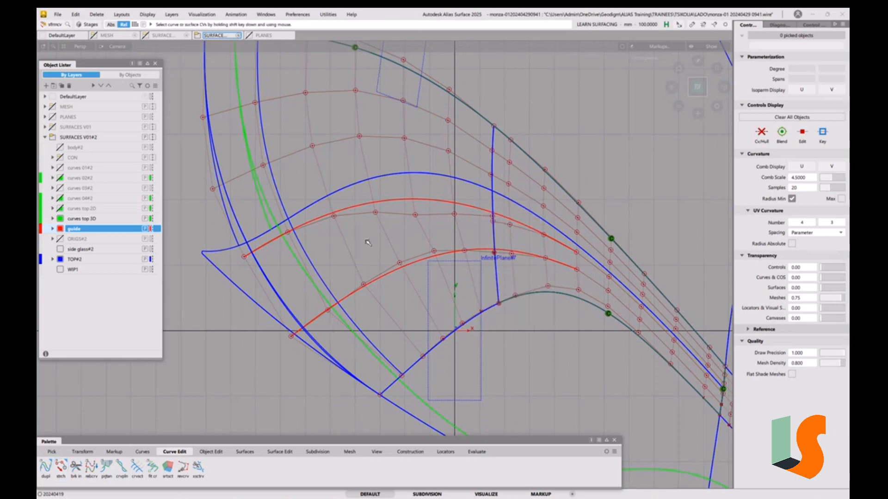
Move the upper row of the surface's CVs one by one onto the upper red guide curve
{"action": "left_click", "coordinate": [334, 216]}
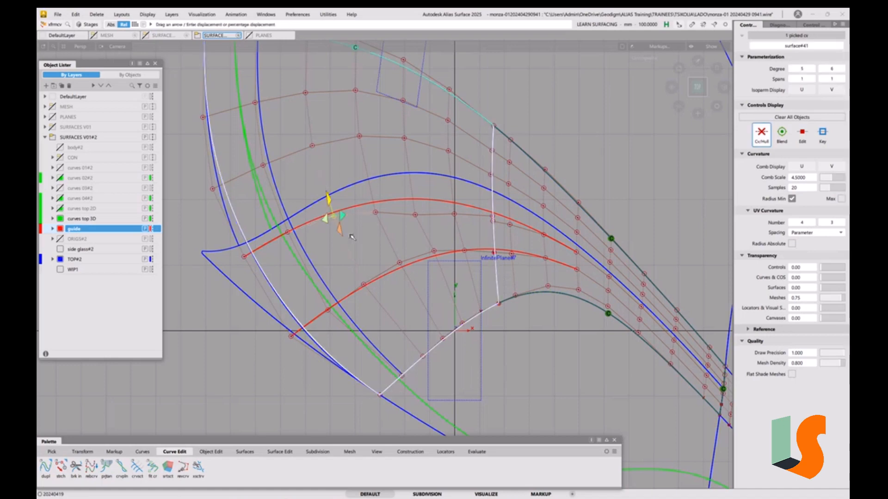
{"action": "left_click_drag", "start_coordinate": [337, 224], "coordinate": [339, 226]}
{"action": "left_click", "coordinate": [376, 212]}
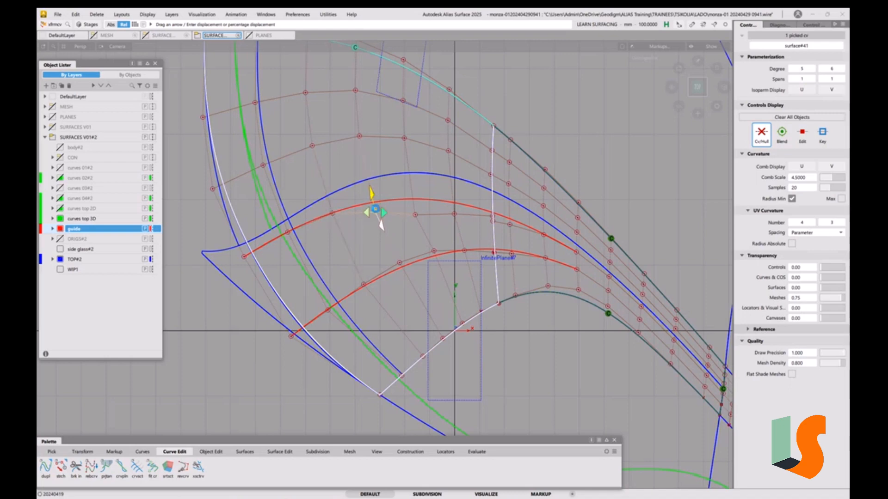
{"action": "left_click_drag", "start_coordinate": [375, 201], "coordinate": [408, 172]}
{"action": "left_click", "coordinate": [415, 215]}
{"action": "left_click", "coordinate": [454, 214]}
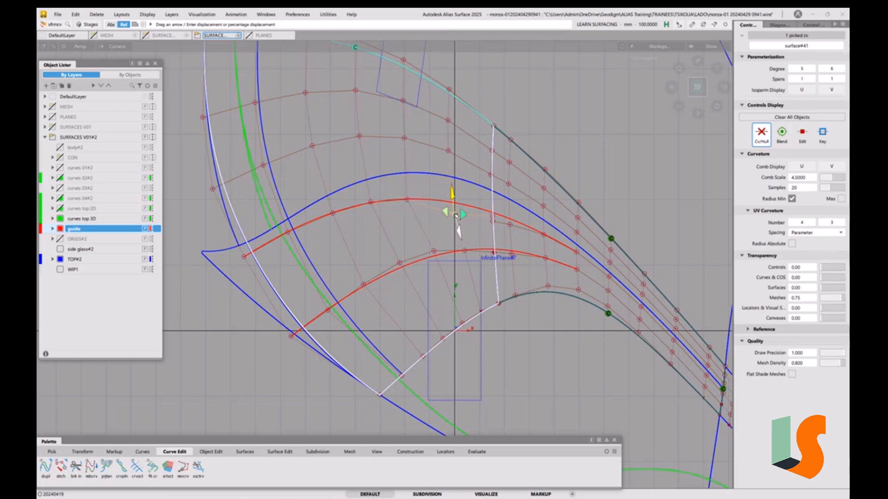
{"action": "left_click_drag", "start_coordinate": [452, 204], "coordinate": [450, 189]}
{"action": "left_click", "coordinate": [492, 214]}
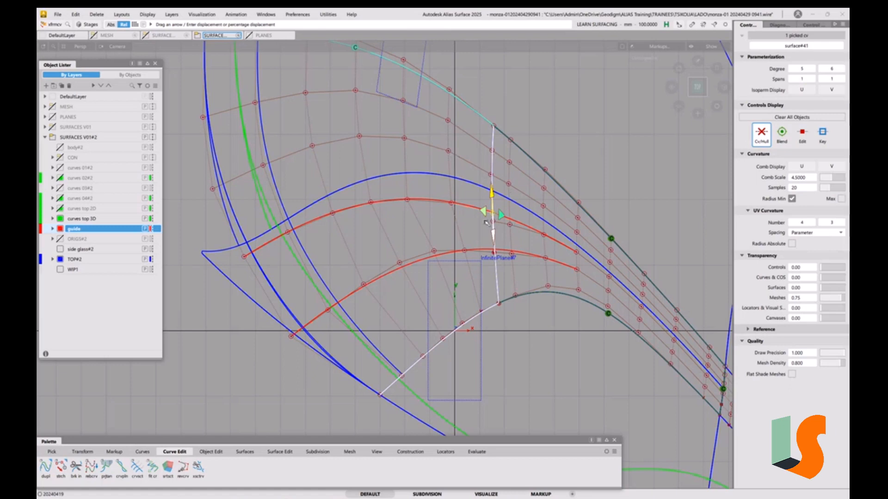
{"action": "left_click", "coordinate": [452, 204]}
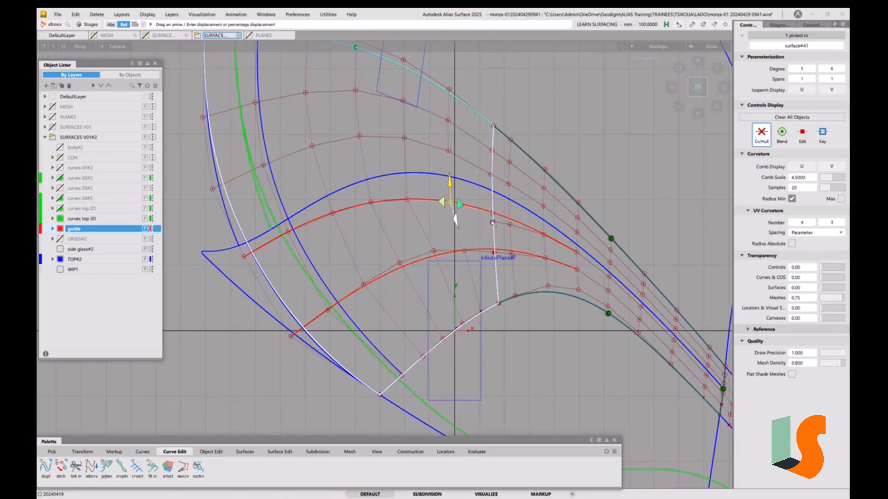
Move the front inner CVs of the surface's lower row onto the lower red guide curve
{"action": "left_click", "coordinate": [365, 285]}
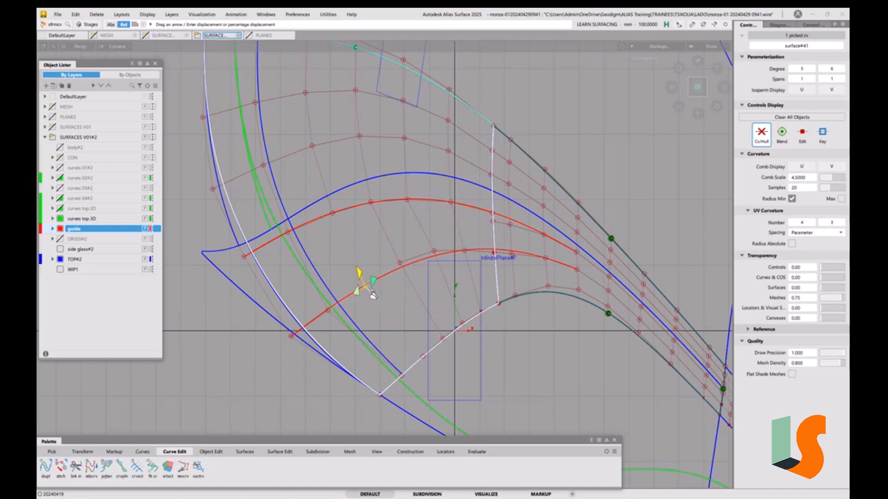
{"action": "left_click", "coordinate": [399, 263]}
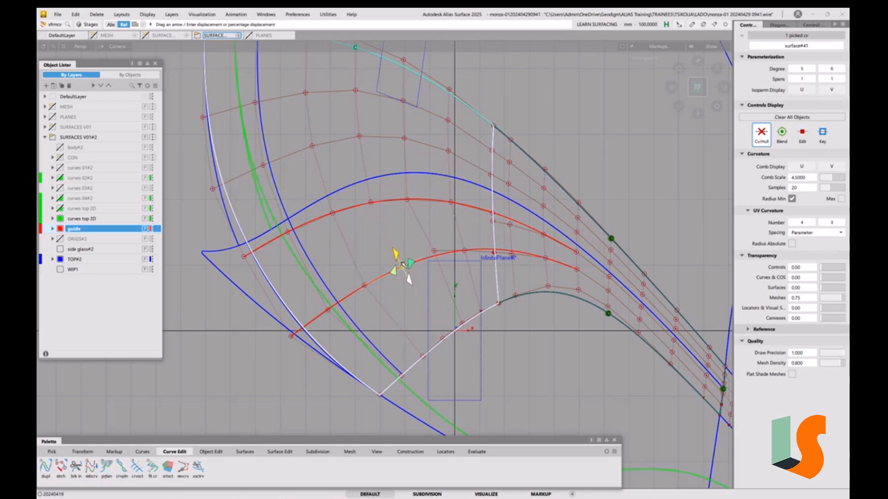
{"action": "left_click_drag", "start_coordinate": [403, 265], "coordinate": [395, 258]}
Set the mouse sensitivity to 10 and move the remaining lower-row CVs of the surface onto the lower guide curve
{"action": "right_click", "coordinate": [403, 264]}
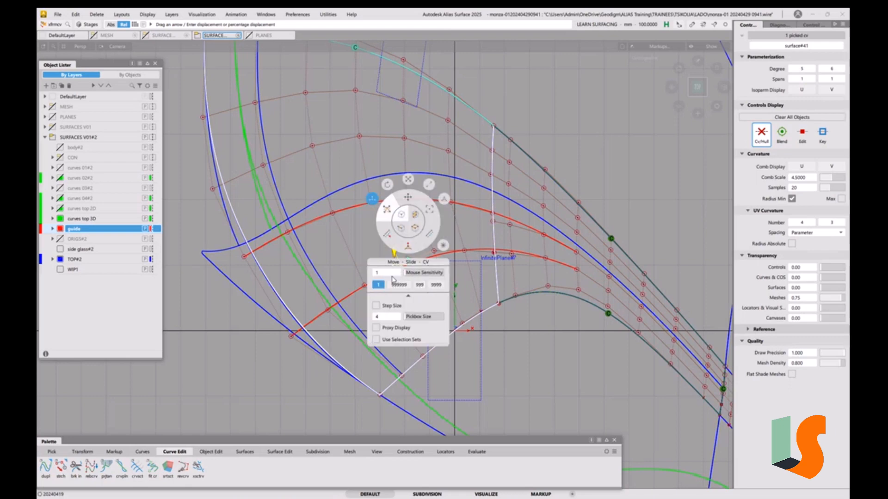
{"action": "type", "text": "0"}
{"action": "key", "text": "space"}
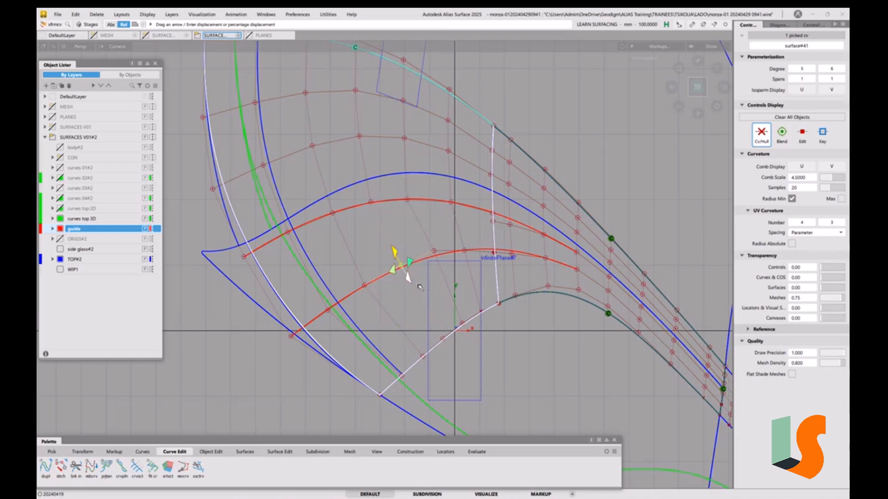
{"action": "left_click_drag", "start_coordinate": [434, 255], "coordinate": [447, 305]}
{"action": "left_click", "coordinate": [494, 253]}
{"action": "left_click", "coordinate": [508, 255]}
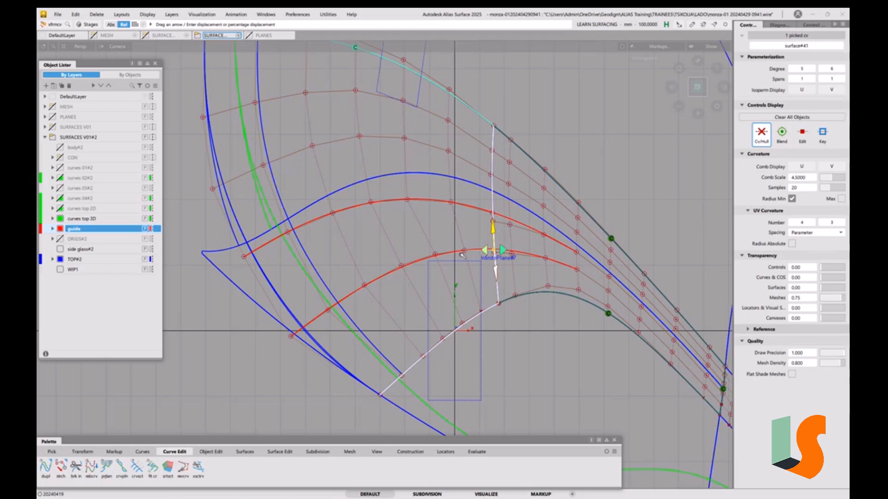
{"action": "left_click", "coordinate": [509, 268]}
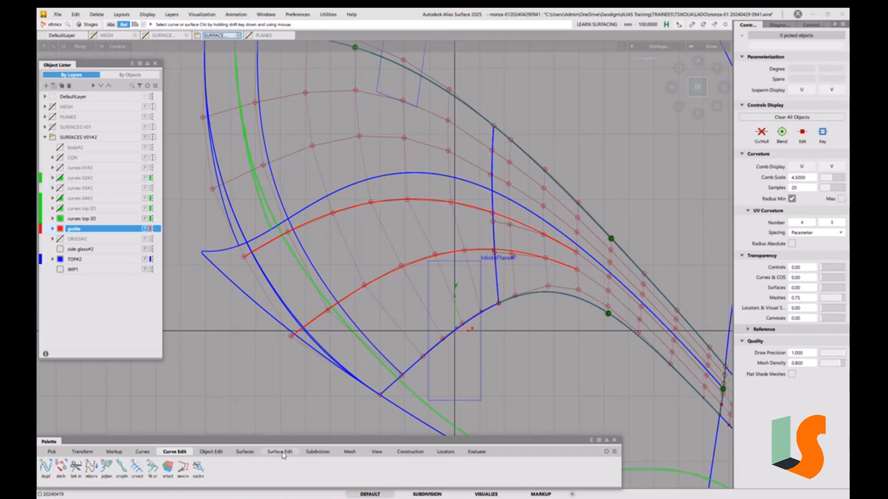
Slide the surface's lower-row CVs along the lower guide curve to even out their spacing
{"action": "scroll", "coordinate": [527, 199], "scroll_direction": "down", "scroll_amount": 2}
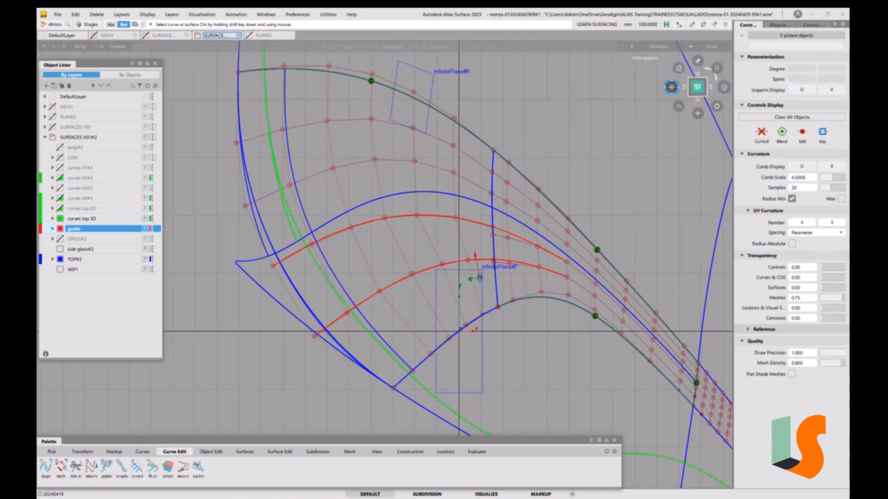
{"action": "left_click", "coordinate": [672, 87]}
{"action": "right_click_drag", "start_coordinate": [506, 296], "coordinate": [506, 262], "text": "alt+shift"}
{"action": "left_click", "coordinate": [511, 265]}
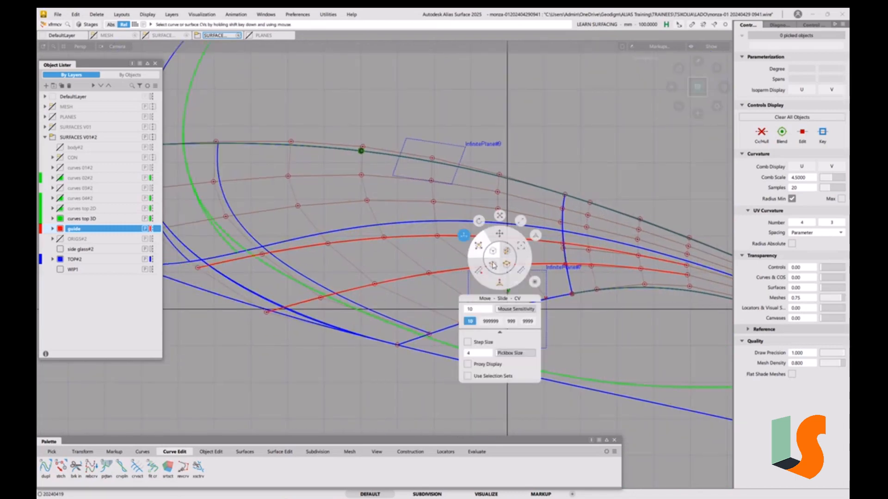
{"action": "left_click", "coordinate": [478, 312]}
{"action": "left_click", "coordinate": [455, 288]}
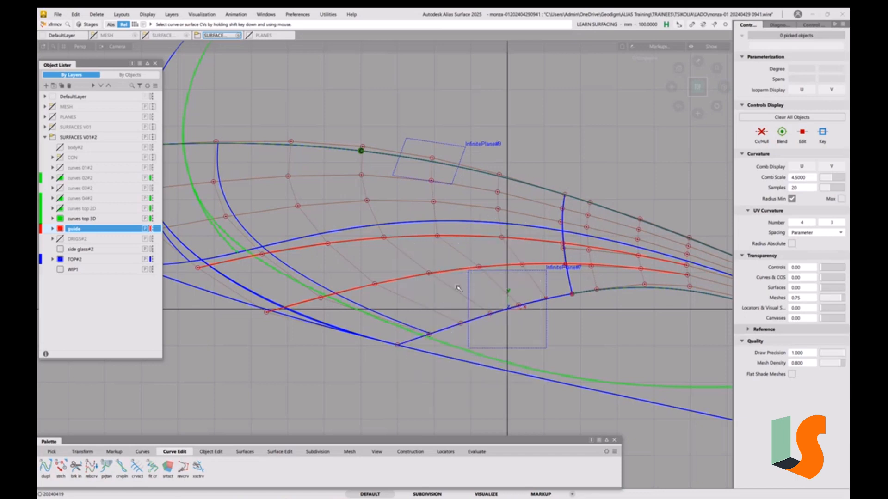
{"action": "left_click", "coordinate": [523, 264]}
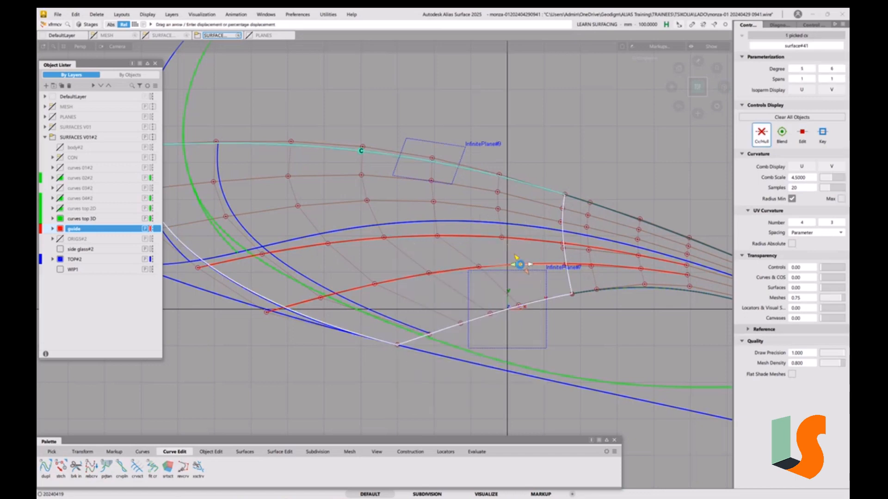
{"action": "left_click_drag", "start_coordinate": [525, 264], "coordinate": [433, 274]}
{"action": "left_click", "coordinate": [437, 272]}
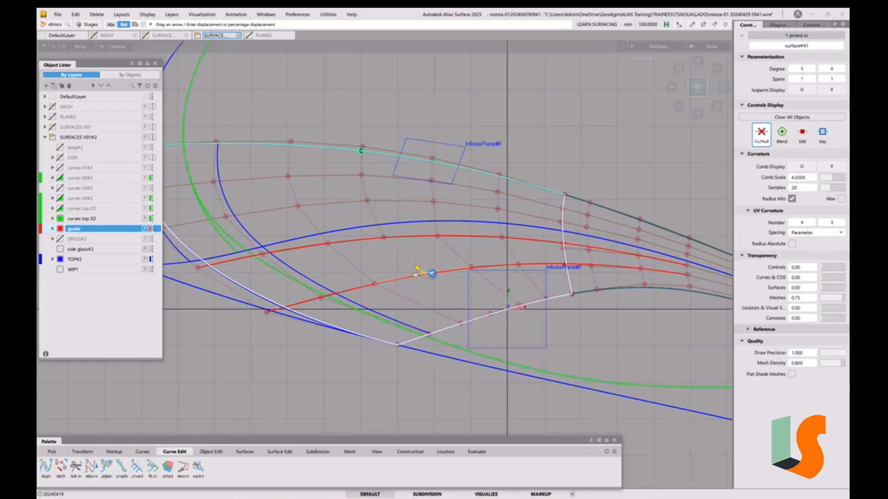
{"action": "left_click", "coordinate": [375, 285]}
{"action": "left_click", "coordinate": [321, 298]}
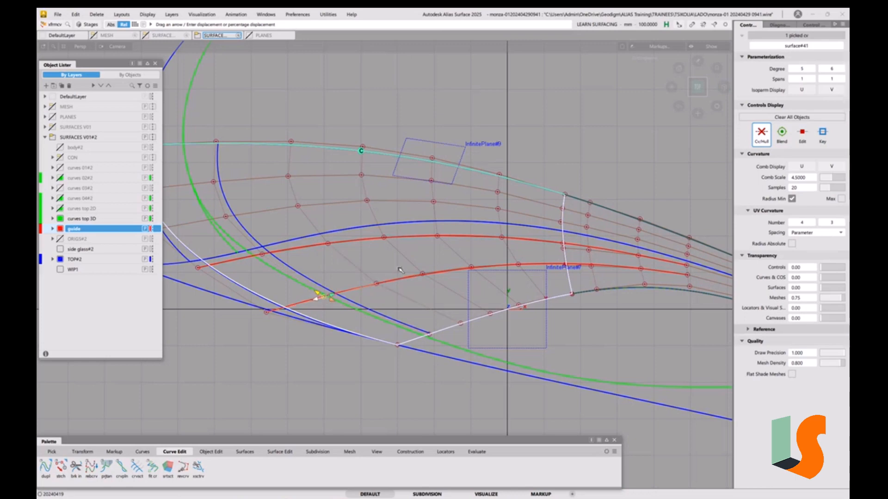
{"action": "left_click_drag", "start_coordinate": [401, 270], "coordinate": [497, 230], "text": "alt+shift"}
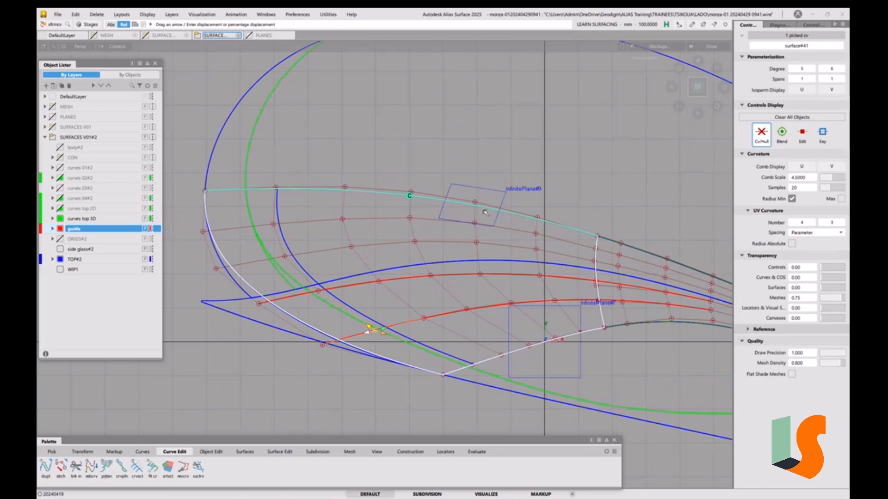
Adjust the middle CV in the surface's third row from the upper edge to smooth the row's spacing
{"action": "left_click", "coordinate": [477, 242]}
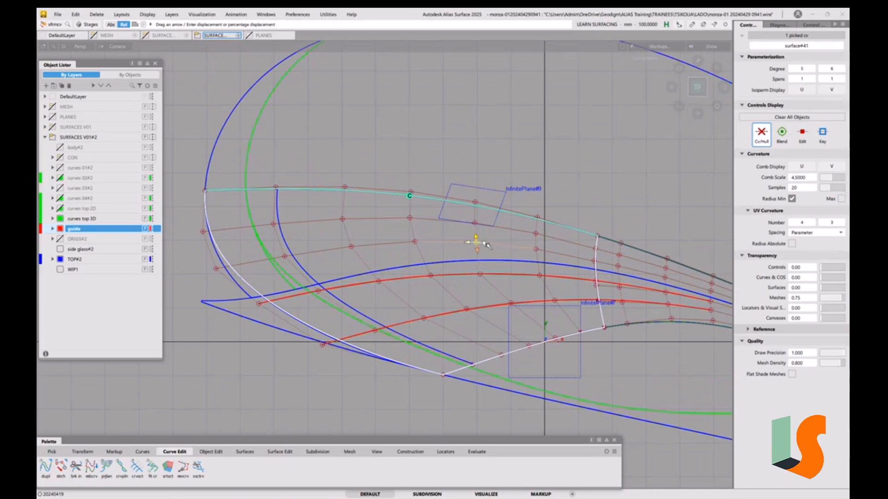
{"action": "left_click_drag", "start_coordinate": [484, 242], "coordinate": [529, 257]}
{"action": "left_click", "coordinate": [483, 244]}
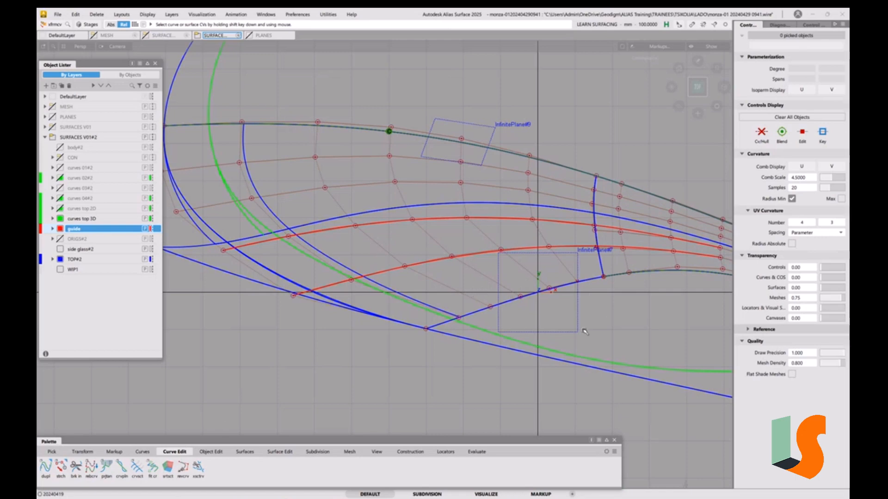
Align the lower U=0 edge of surface#41 with G2 continuity, using Project alignment along the Z vector
{"action": "left_click", "coordinate": [210, 452]}
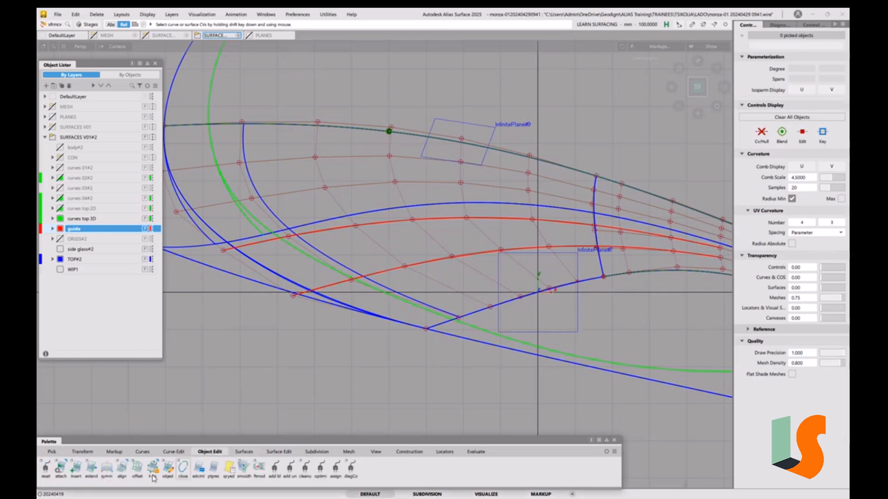
{"action": "left_click", "coordinate": [121, 468]}
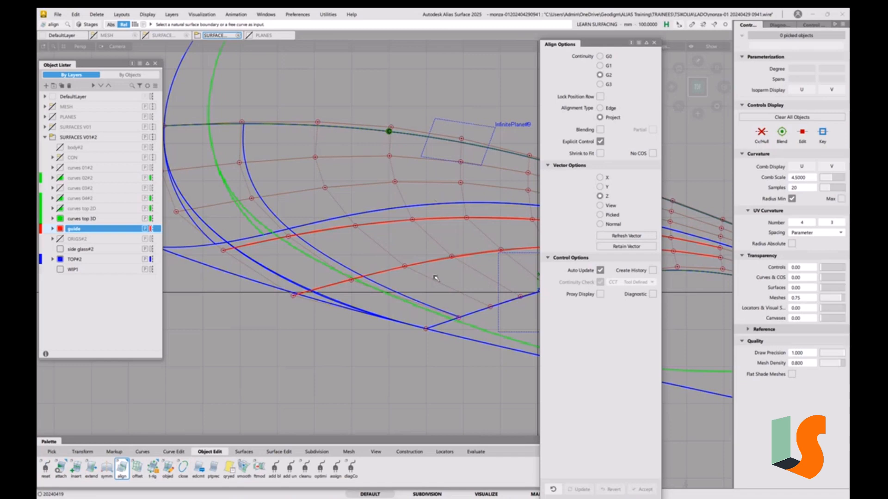
{"action": "right_click_drag", "start_coordinate": [430, 259], "coordinate": [453, 273], "text": "alt+shift"}
{"action": "middle_click_drag", "start_coordinate": [453, 273], "coordinate": [375, 304], "text": "alt+shift"}
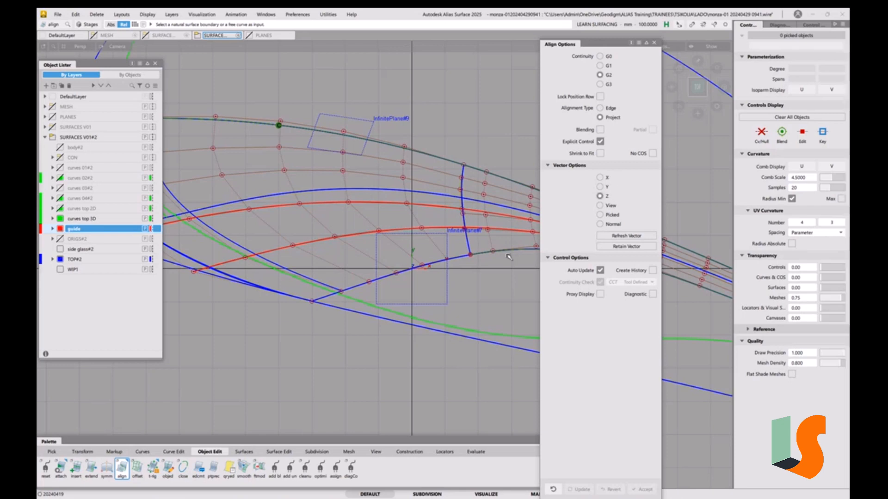
{"action": "left_click_drag", "start_coordinate": [508, 257], "coordinate": [473, 277], "text": "alt+shift"}
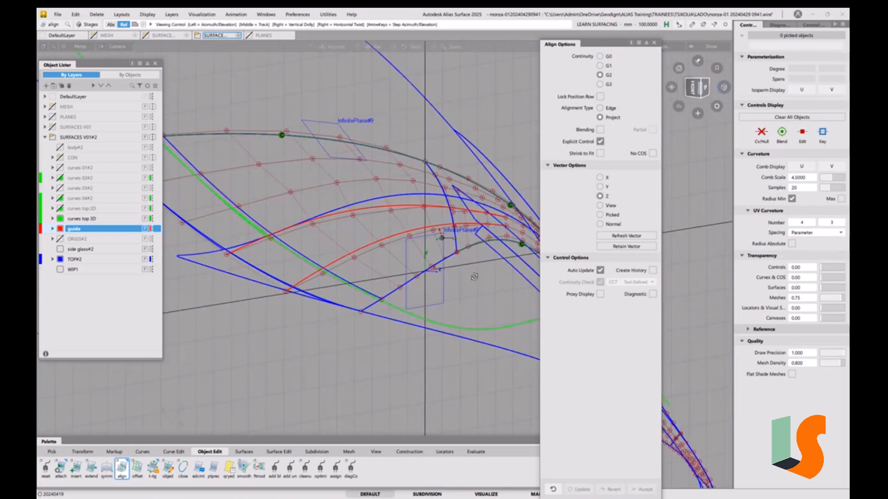
{"action": "left_click", "coordinate": [410, 282]}
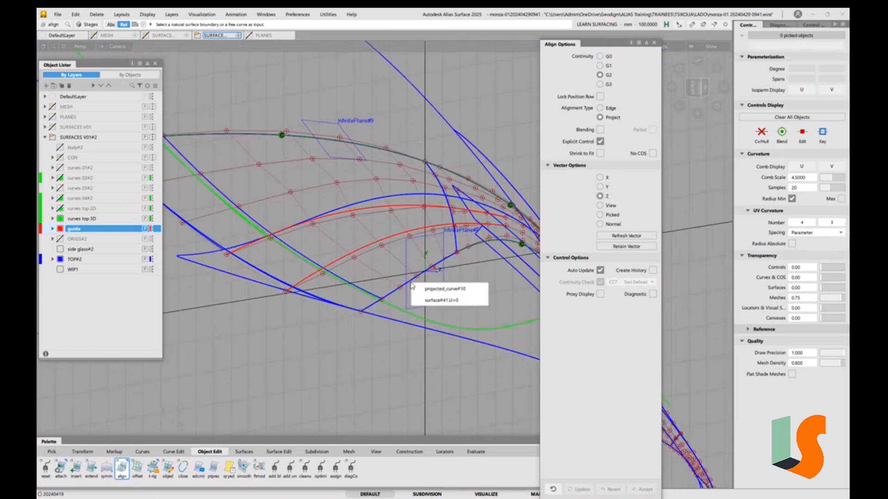
{"action": "left_click", "coordinate": [432, 301]}
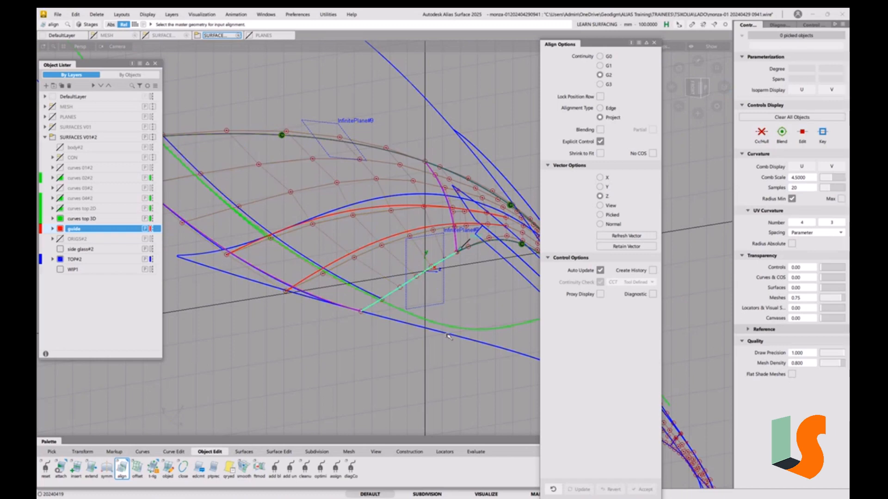
{"action": "left_click", "coordinate": [448, 337]}
{"action": "left_click", "coordinate": [463, 341]}
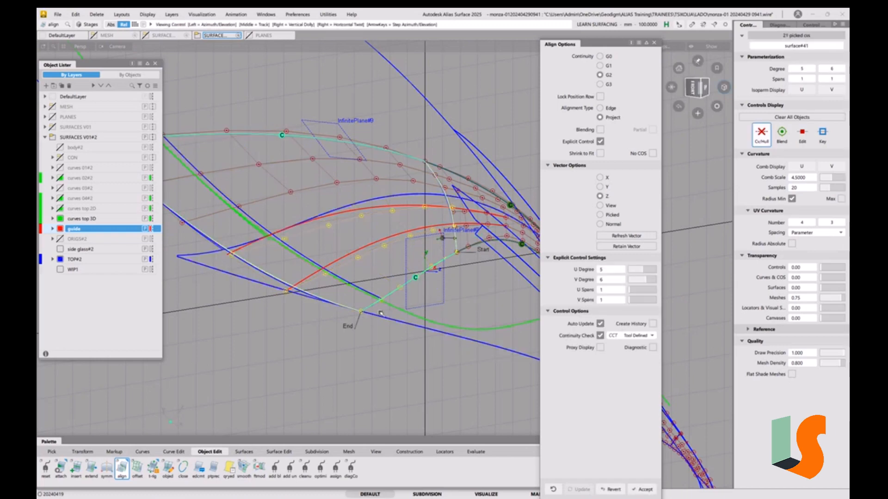
{"action": "left_click_drag", "start_coordinate": [380, 313], "coordinate": [433, 280], "text": "alt+shift"}
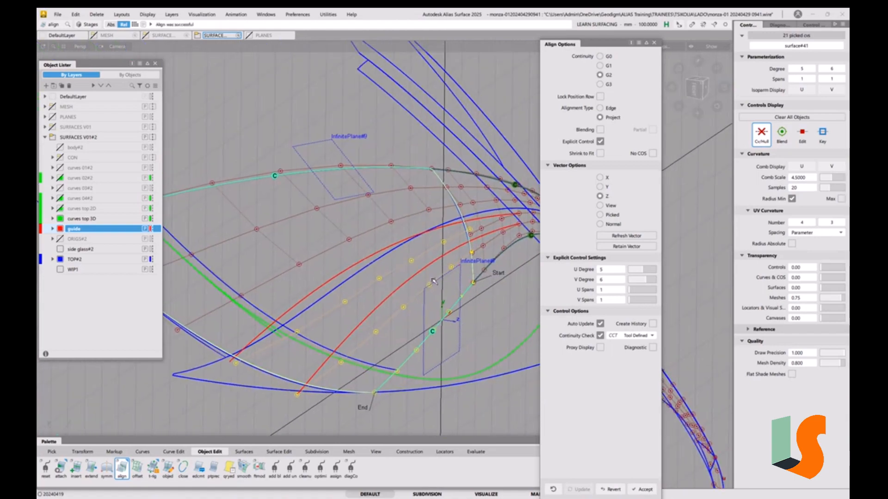
Clear the selection and set InfinitePlane#9 at the surface's upper edge as the construction plane
{"action": "left_click_drag", "start_coordinate": [348, 242], "coordinate": [344, 169], "text": "ctrl+shift"}
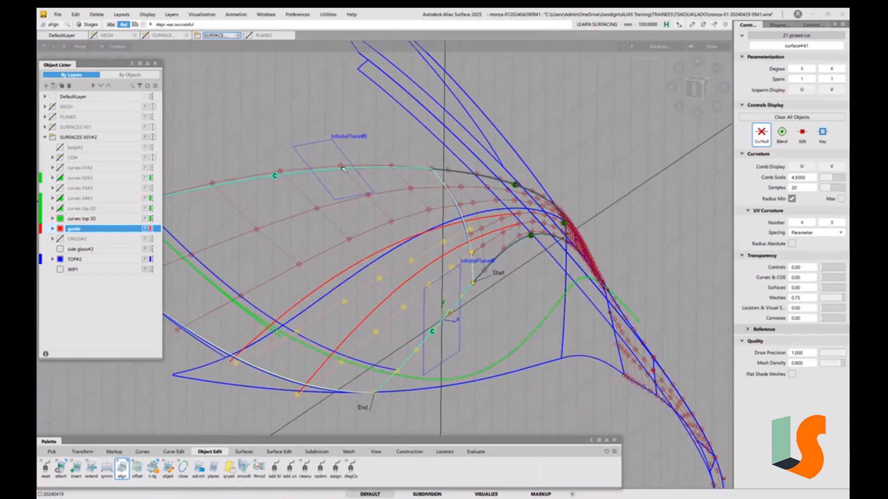
{"action": "middle_click", "coordinate": [305, 285], "text": "ctrl+shift"}
{"action": "middle_click_drag", "start_coordinate": [305, 285], "coordinate": [310, 337], "text": "ctrl+shift"}
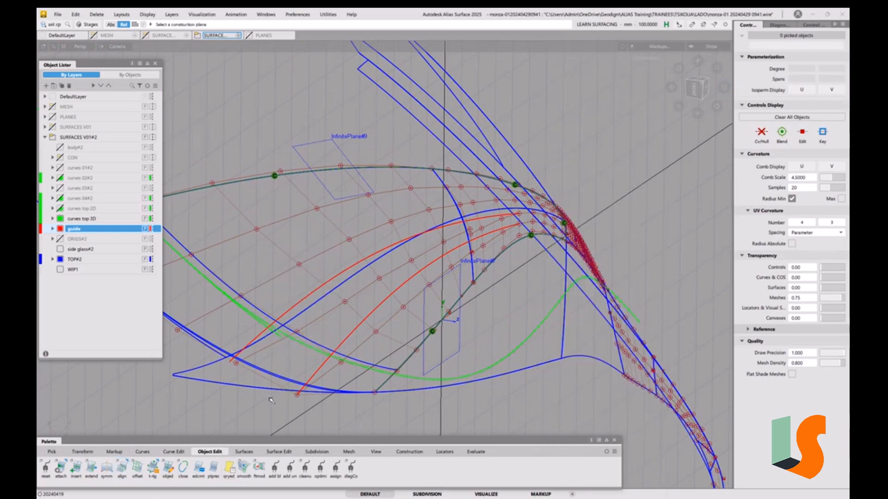
{"action": "left_click", "coordinate": [409, 451]}
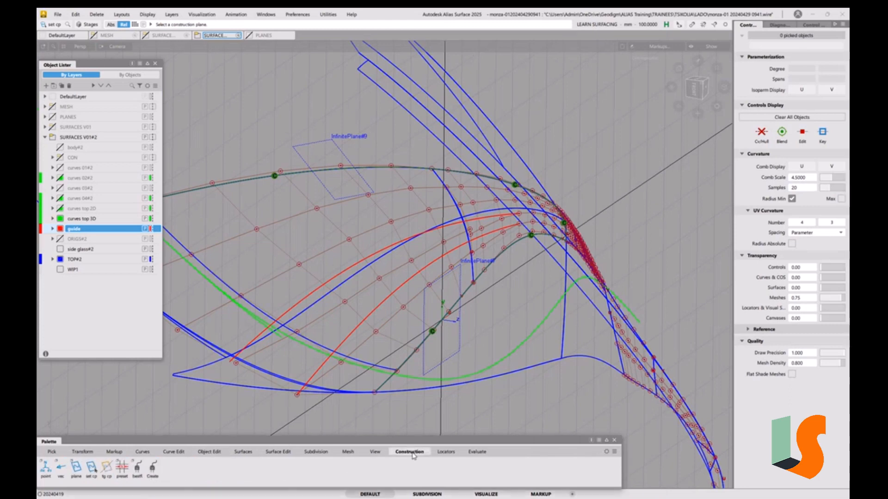
{"action": "left_click", "coordinate": [91, 468]}
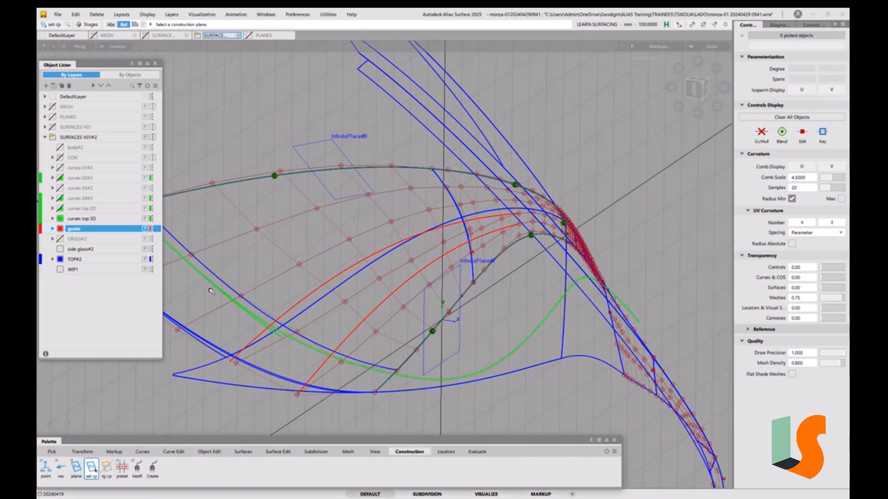
{"action": "left_click", "coordinate": [316, 146]}
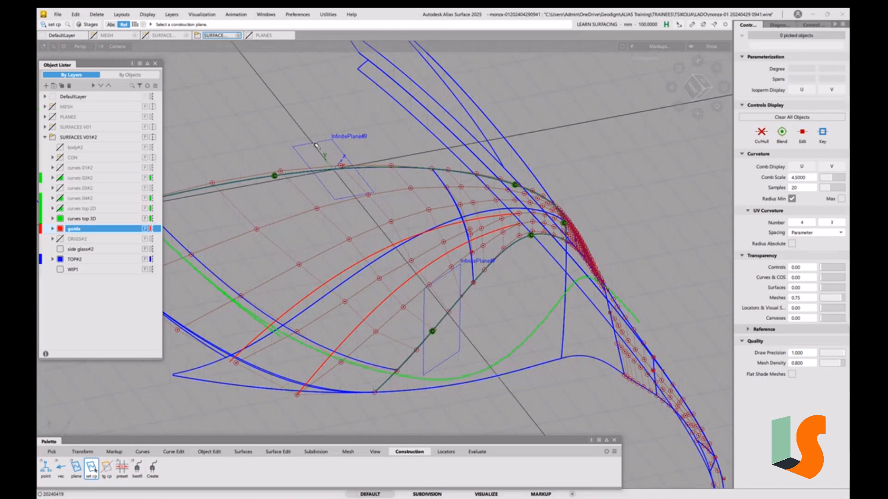
{"action": "middle_click_drag", "start_coordinate": [380, 180], "coordinate": [456, 197], "text": "alt+shift"}
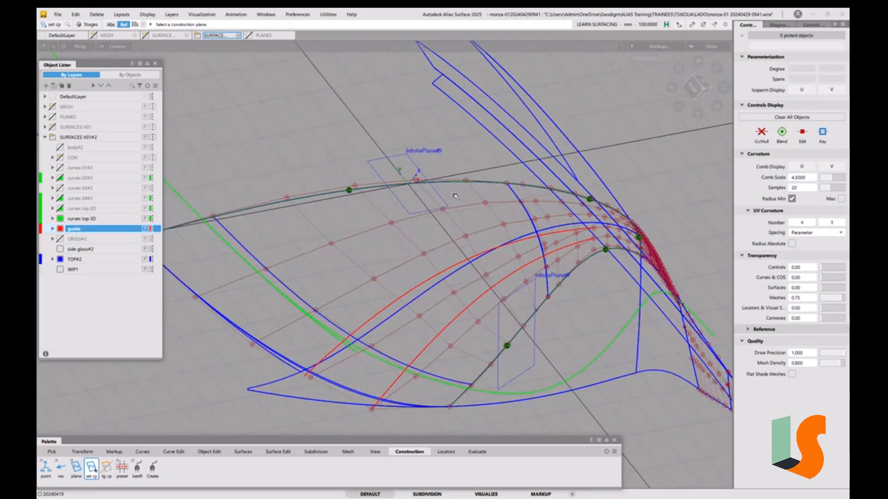
Align the upper edge of surface#41 with G2 continuity, using Project alignment along the Z vector of the construction plane
{"action": "left_click", "coordinate": [209, 451]}
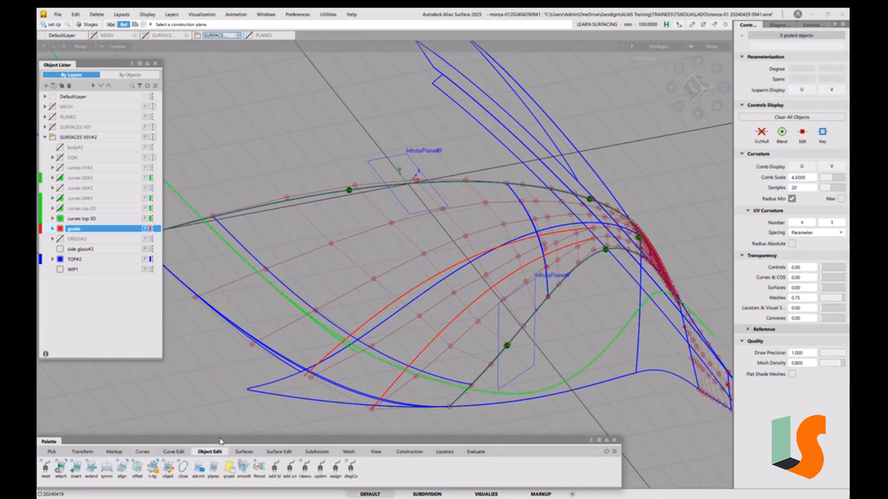
{"action": "double_click", "coordinate": [122, 468]}
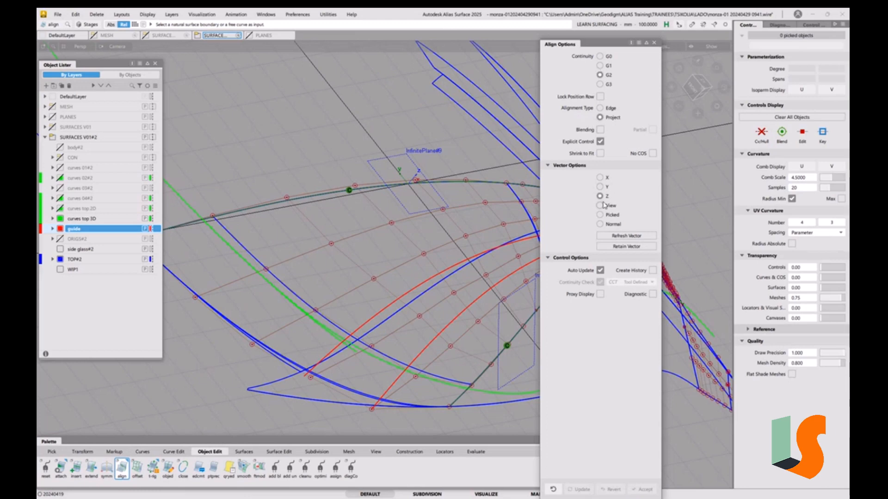
{"action": "left_click", "coordinate": [328, 195]}
{"action": "left_click", "coordinate": [342, 201]}
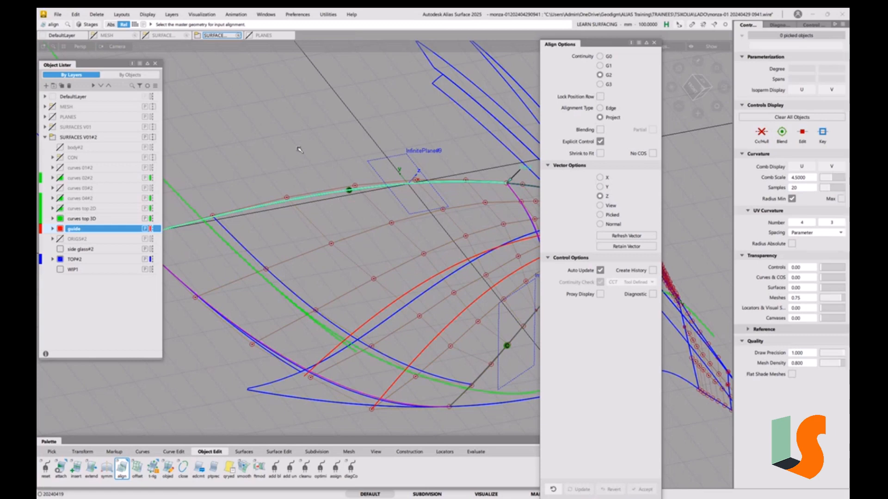
{"action": "left_click_drag", "start_coordinate": [302, 148], "coordinate": [275, 264], "text": "alt+shift"}
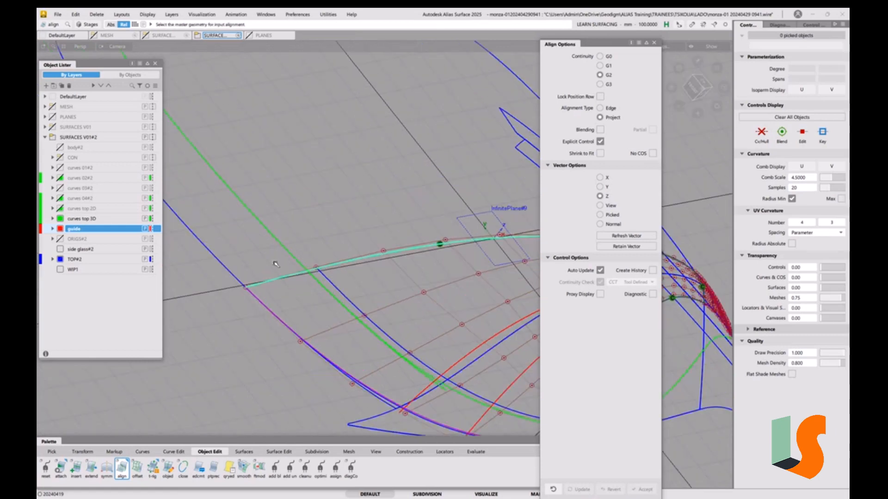
{"action": "left_click", "coordinate": [223, 267]}
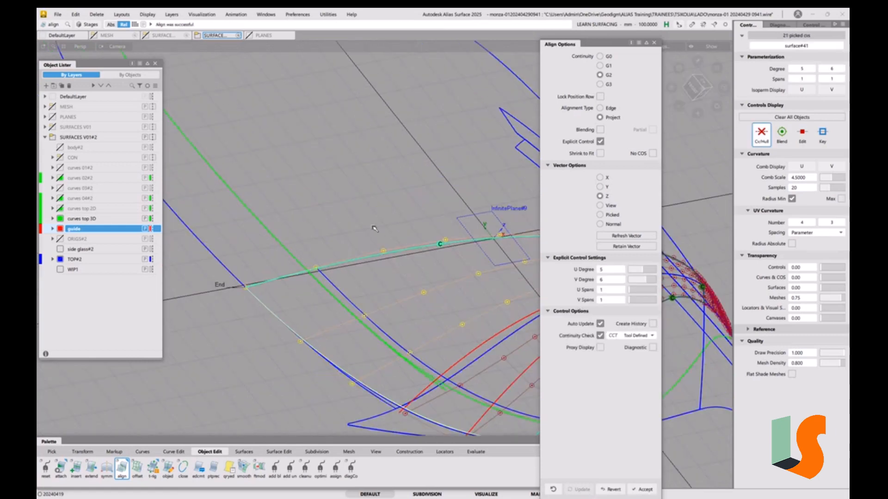
{"action": "right_click_drag", "start_coordinate": [375, 229], "coordinate": [363, 231], "text": "alt+shift"}
{"action": "middle_click_drag", "start_coordinate": [485, 291], "coordinate": [368, 254], "text": "alt+shift"}
{"action": "left_click_drag", "start_coordinate": [436, 273], "coordinate": [436, 233], "text": "ctrl+shift"}
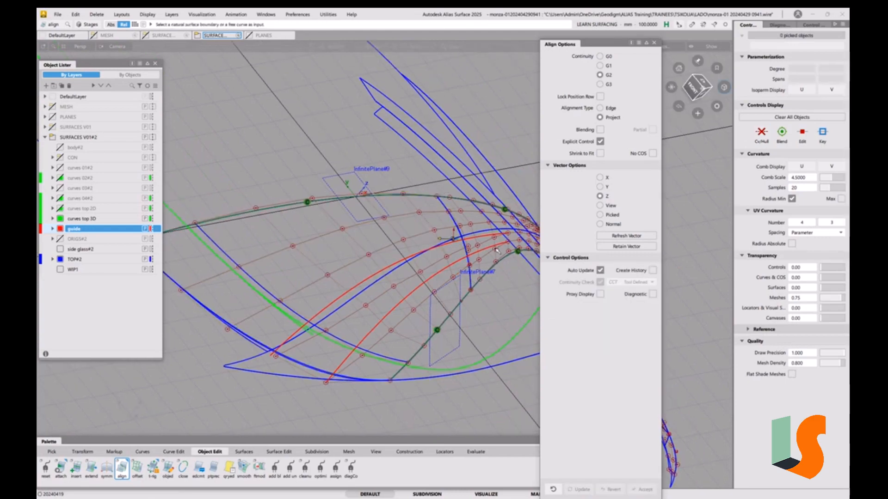
Close the Align options and isolate surface#41 by hiding all other geometry, leaving nothing selected
{"action": "left_click_drag", "start_coordinate": [497, 250], "coordinate": [426, 301], "text": "alt+shift"}
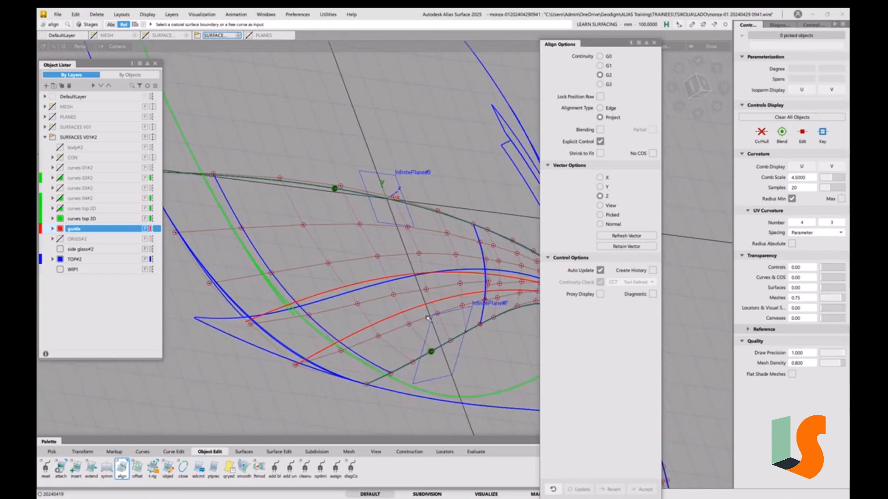
{"action": "left_click_drag", "start_coordinate": [428, 318], "coordinate": [494, 274], "text": "alt+shift"}
{"action": "left_click", "coordinate": [654, 42]}
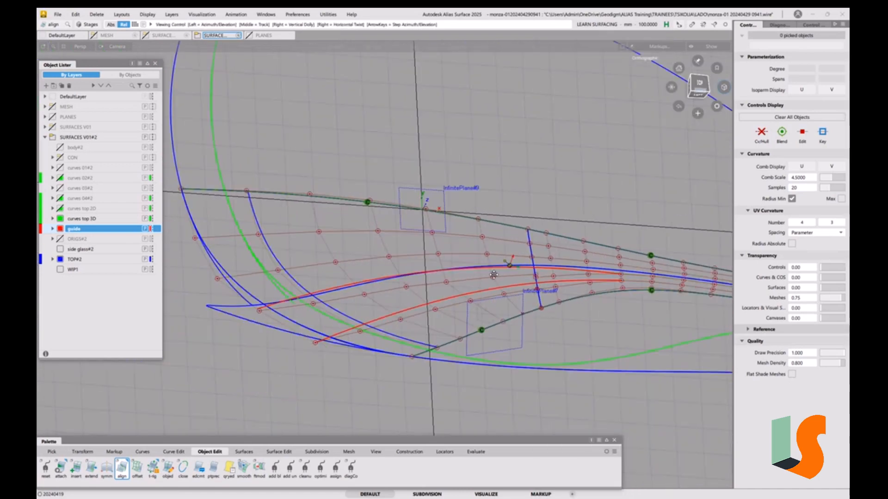
{"action": "middle_click_drag", "start_coordinate": [493, 274], "coordinate": [540, 276], "text": "alt+shift"}
{"action": "left_click_drag", "start_coordinate": [440, 316], "coordinate": [418, 325], "text": "ctrl+shift"}
{"action": "left_click", "coordinate": [444, 291]}
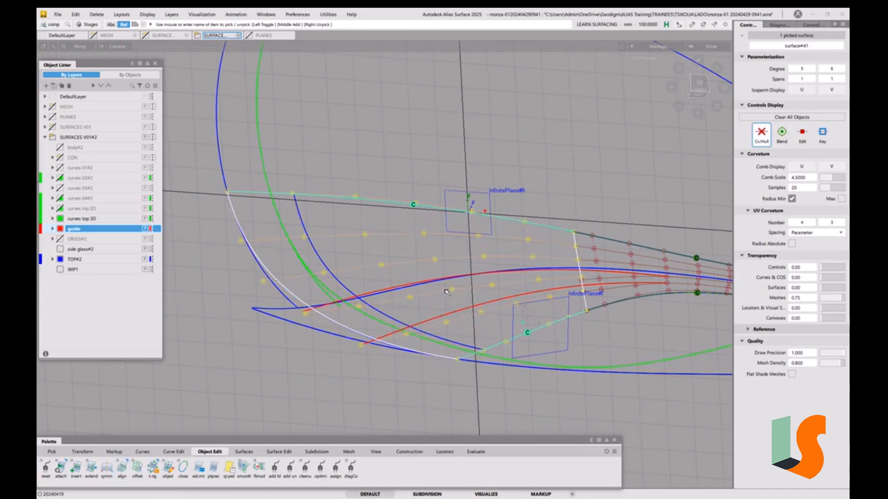
{"action": "key", "text": "ctrl+shift+i"}
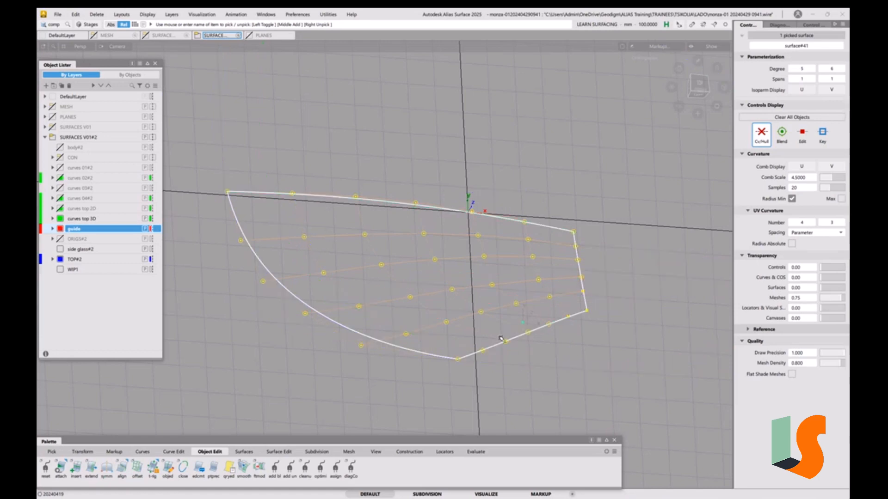
{"action": "left_click_drag", "start_coordinate": [505, 340], "coordinate": [435, 310], "text": "ctrl+shift"}
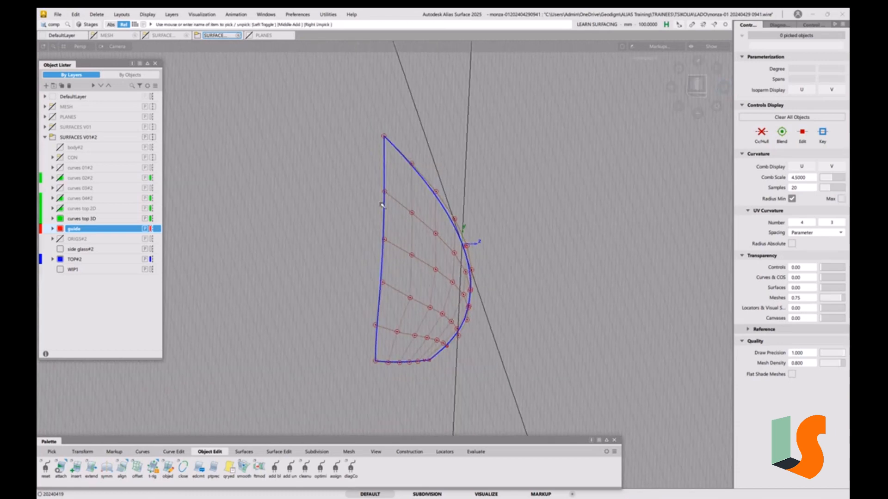
Hide the grid and examine the flow of the isolated surface's CV rows from the side
{"action": "left_click_drag", "start_coordinate": [366, 301], "coordinate": [394, 275], "text": "alt+shift"}
{"action": "left_click_drag", "start_coordinate": [411, 206], "coordinate": [396, 231], "text": "alt+shift"}
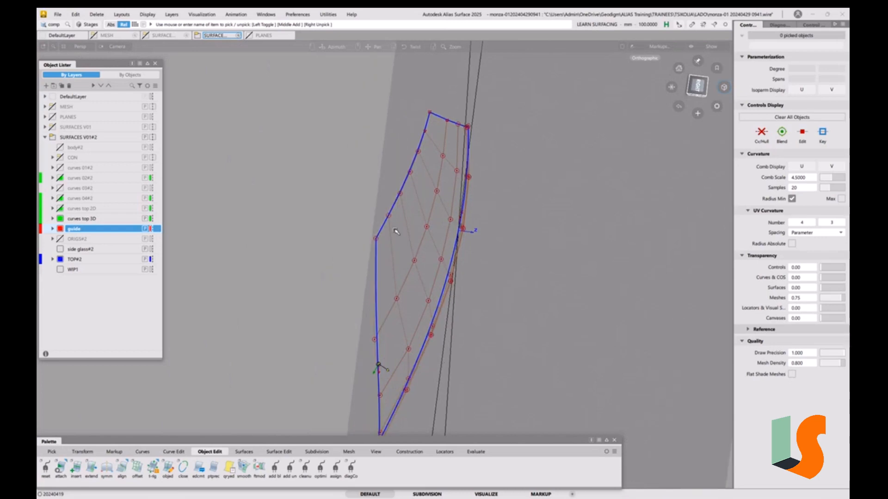
{"action": "key", "text": "alt+g"}
{"action": "left_click_drag", "start_coordinate": [428, 113], "coordinate": [447, 126], "text": "alt+shift"}
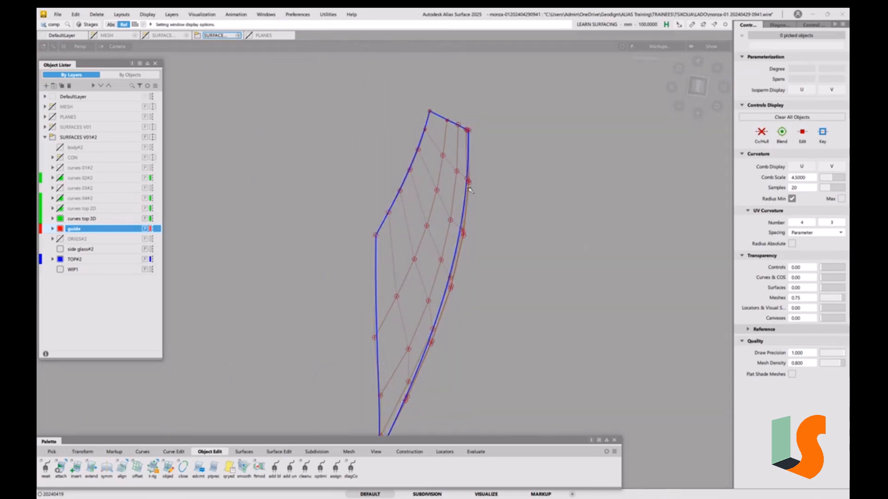
{"action": "left_click_drag", "start_coordinate": [469, 190], "coordinate": [432, 192], "text": "alt+shift"}
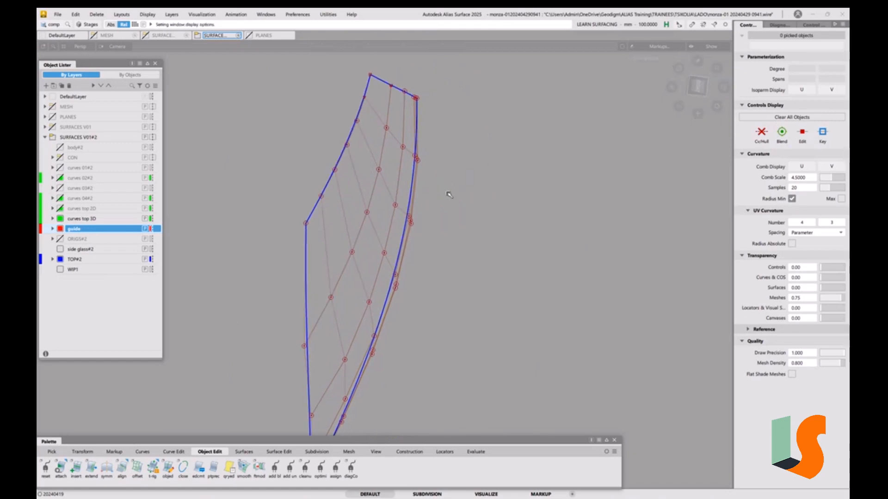
{"action": "left_click", "coordinate": [279, 452]}
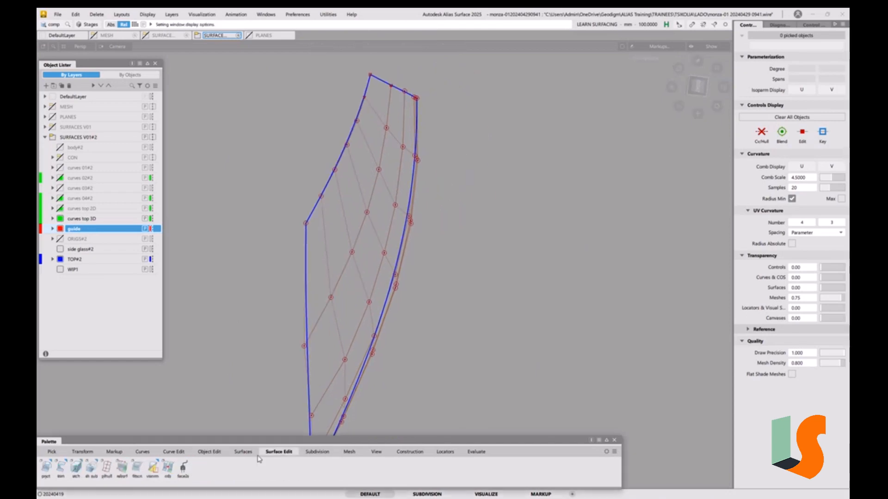
{"action": "double_click", "coordinate": [111, 469]}
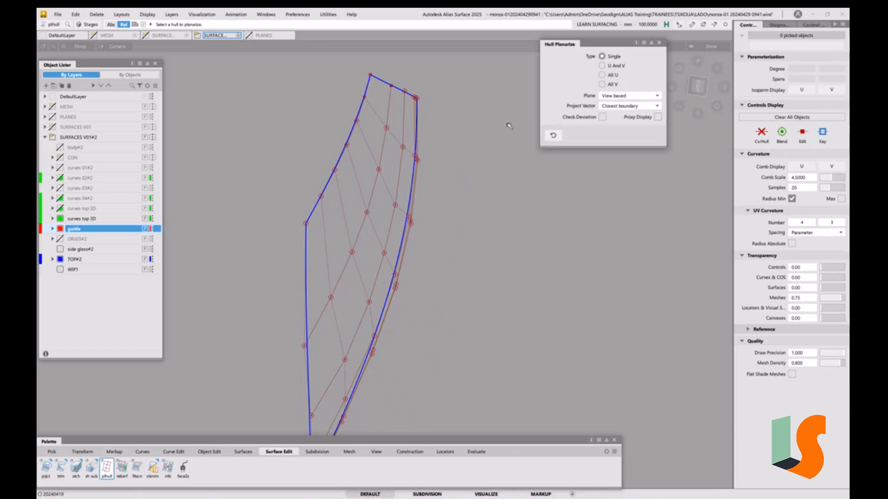
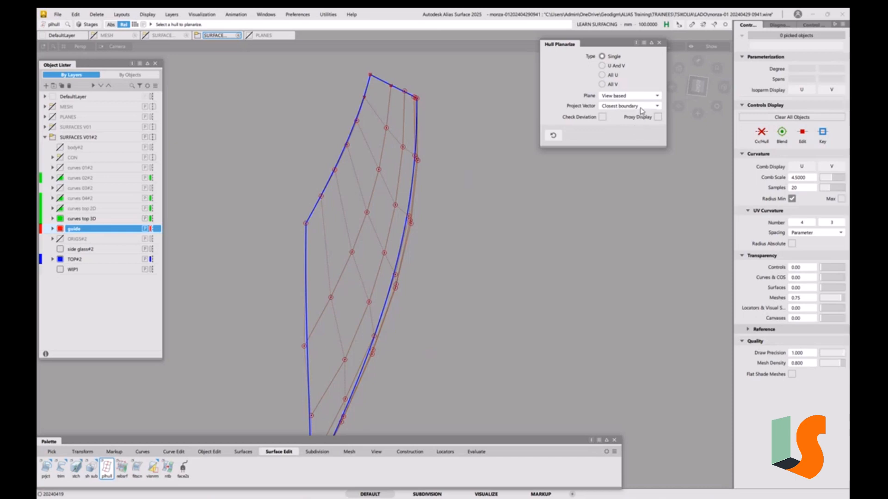
{"action": "key", "text": "Escape"}
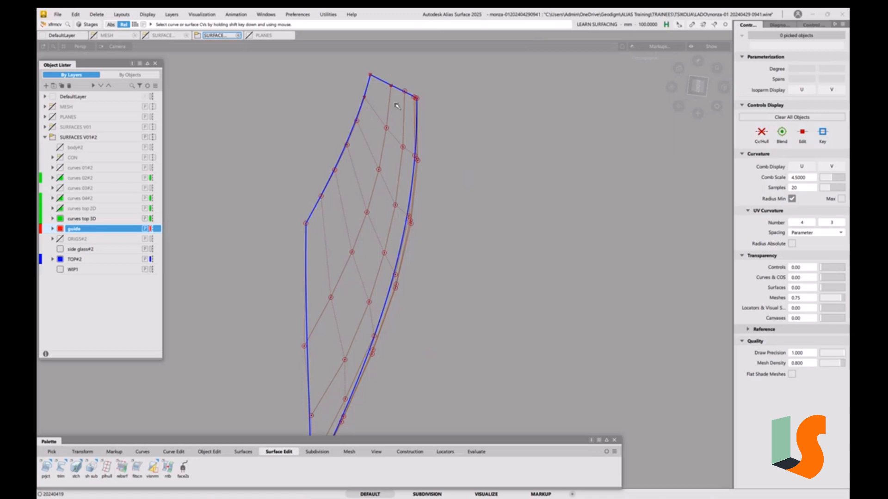
Slide the two inner CVs of the row nearest the surface's short end with Move Slide CV
{"action": "left_click", "coordinate": [472, 143]}
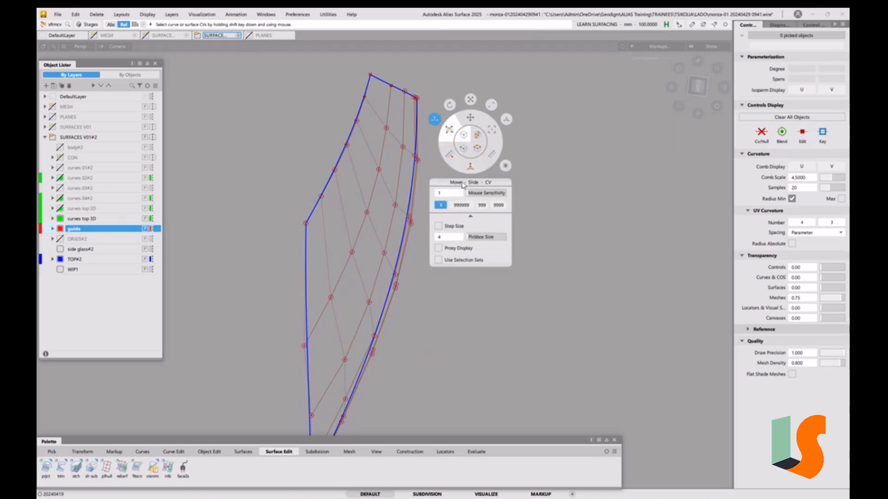
{"action": "left_click", "coordinate": [388, 128]}
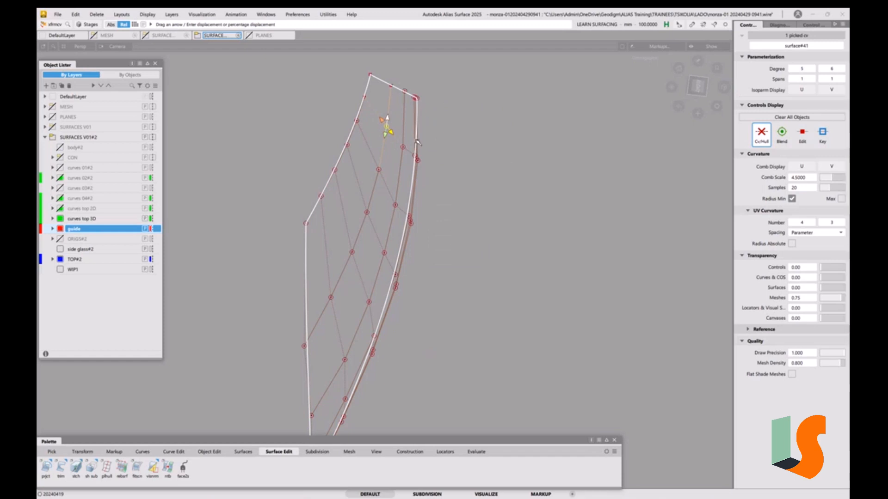
{"action": "left_click", "coordinate": [403, 147]}
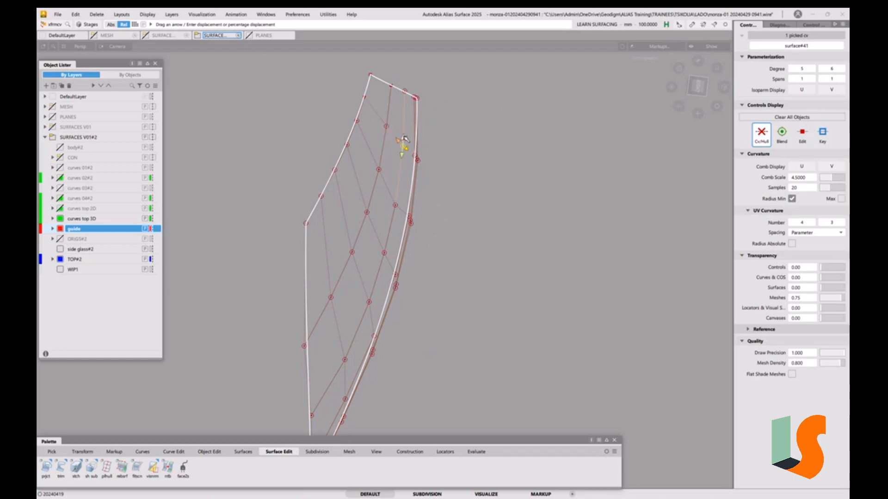
{"action": "right_click_drag", "start_coordinate": [477, 219], "coordinate": [462, 197]}
Planarize the surface's cross hulls one at a time with Hull Planarize, using Single type, View based plane and Closest boundary projection
{"action": "double_click", "coordinate": [107, 467]}
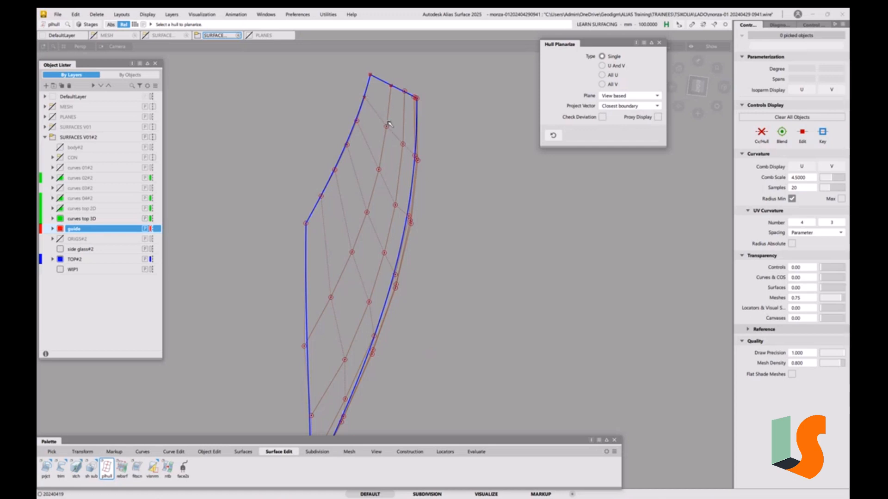
{"action": "left_click", "coordinate": [394, 135]}
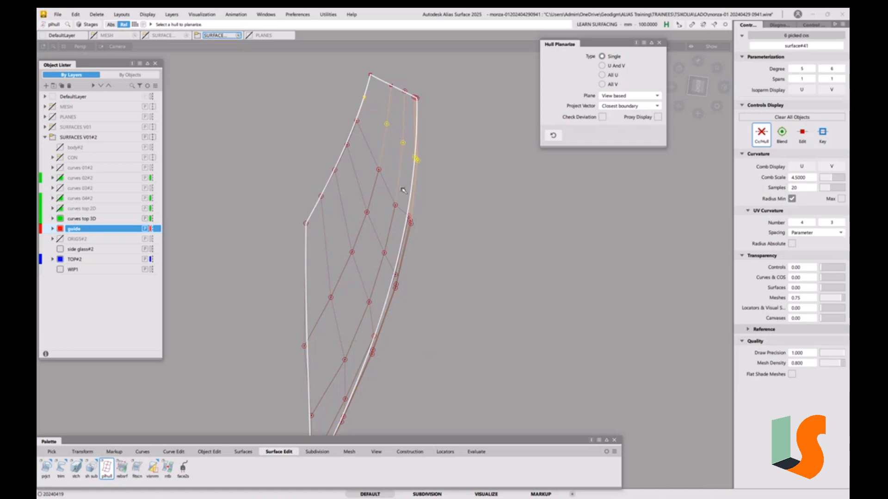
{"action": "left_click_drag", "start_coordinate": [404, 190], "coordinate": [403, 194], "text": "alt+shift"}
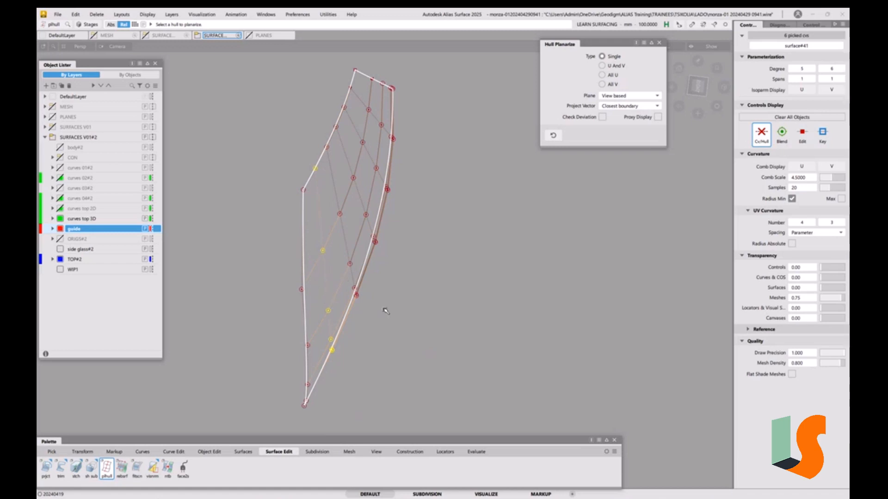
{"action": "left_click", "coordinate": [388, 276]}
{"action": "left_click_drag", "start_coordinate": [389, 272], "coordinate": [450, 319], "text": "alt+shift"}
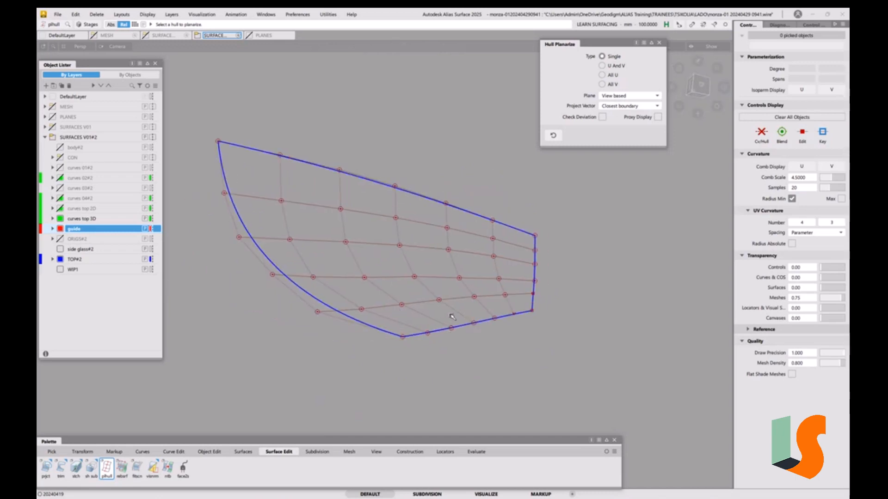
Bring back the hidden geometry and grid, close the Hull Planarize options and make TOP#2 the active layer
{"action": "key", "text": "alt+v"}
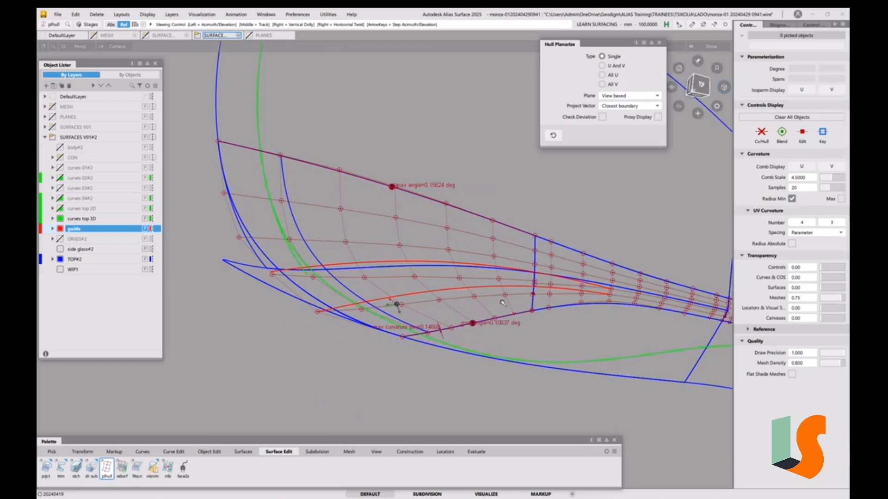
{"action": "left_click_drag", "start_coordinate": [503, 303], "coordinate": [470, 294], "text": "alt+shift"}
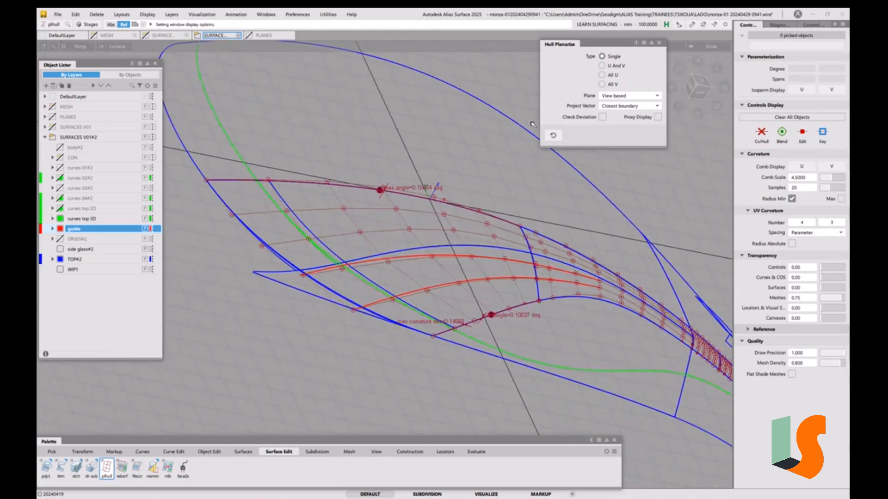
{"action": "left_click", "coordinate": [659, 42]}
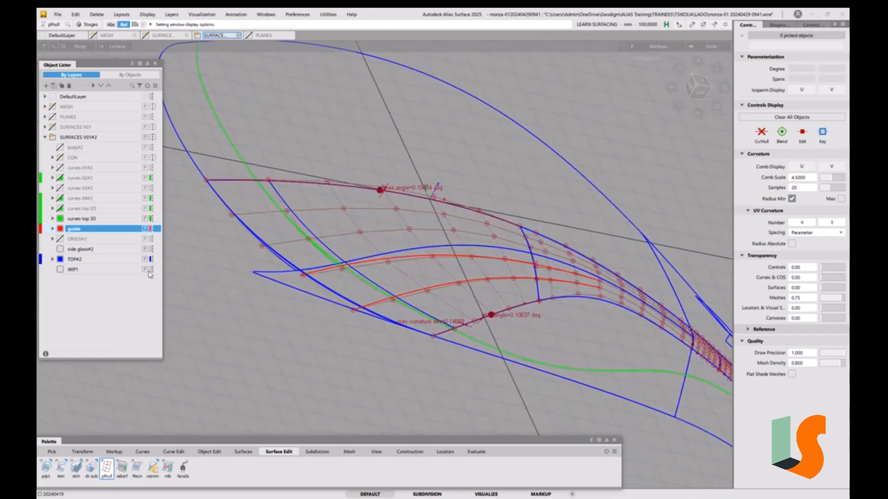
{"action": "left_click", "coordinate": [74, 260]}
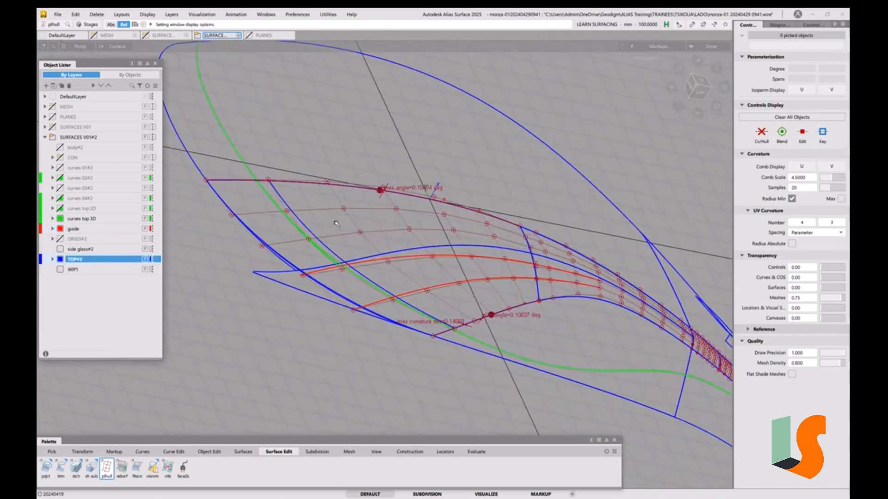
Make InfinitePlane#9 and InfinitePlane#7 visible through the Construction Plane Editor
{"action": "left_click_drag", "start_coordinate": [433, 204], "coordinate": [415, 237], "text": "alt+shift"}
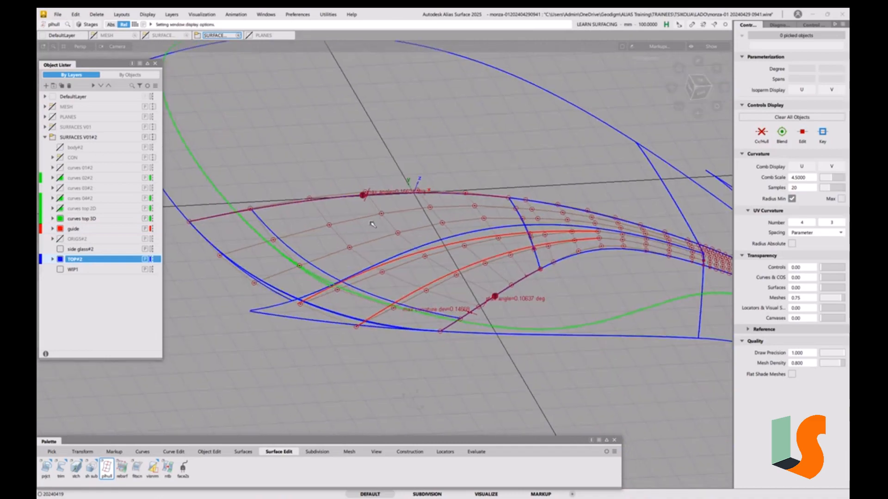
{"action": "left_click_drag", "start_coordinate": [535, 279], "coordinate": [432, 262], "text": "alt+shift"}
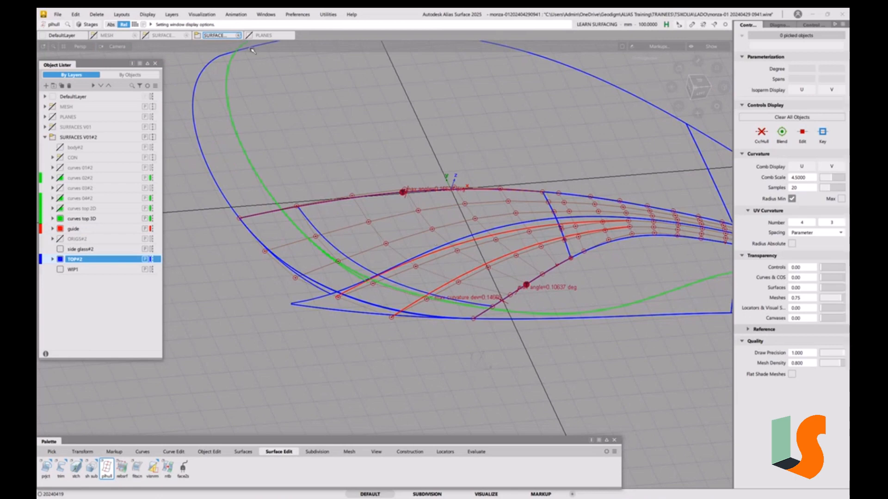
{"action": "left_click", "coordinate": [266, 17]}
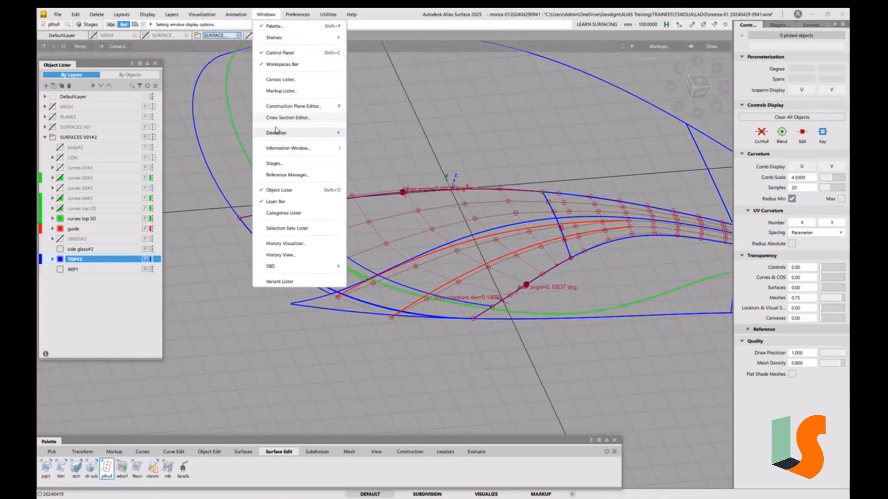
{"action": "left_click", "coordinate": [310, 110]}
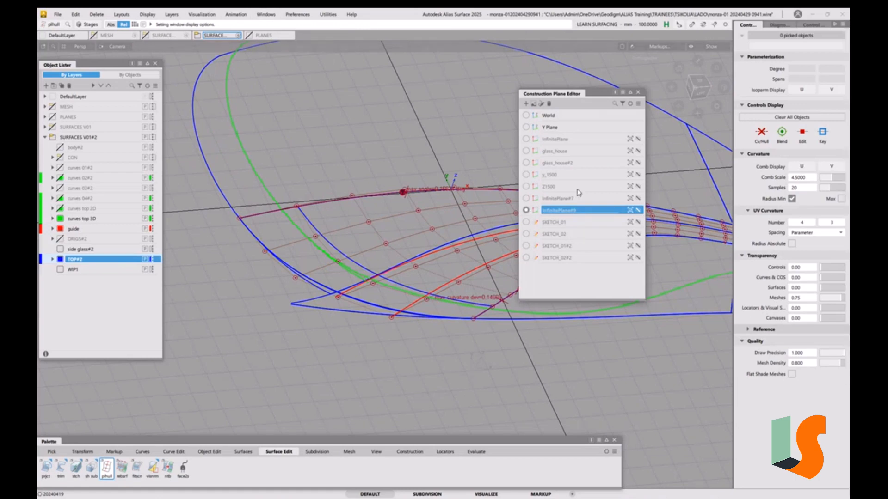
{"action": "left_click_drag", "start_coordinate": [599, 95], "coordinate": [678, 80]}
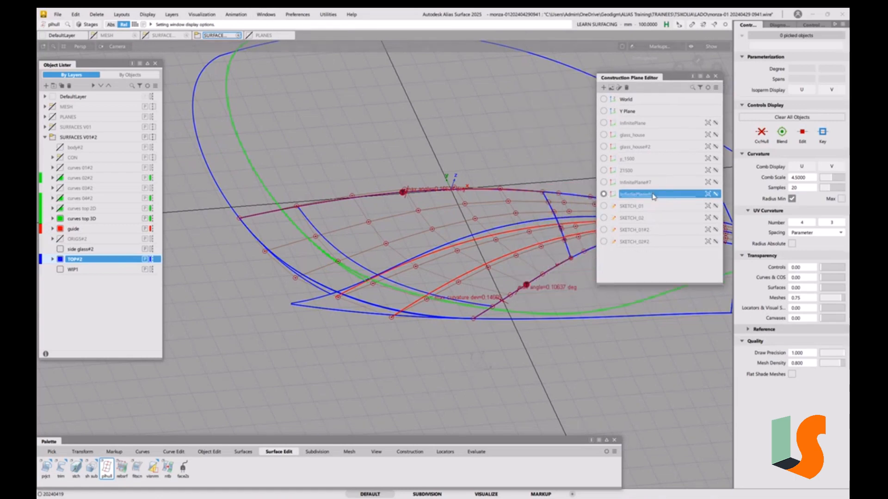
{"action": "left_click", "coordinate": [717, 195]}
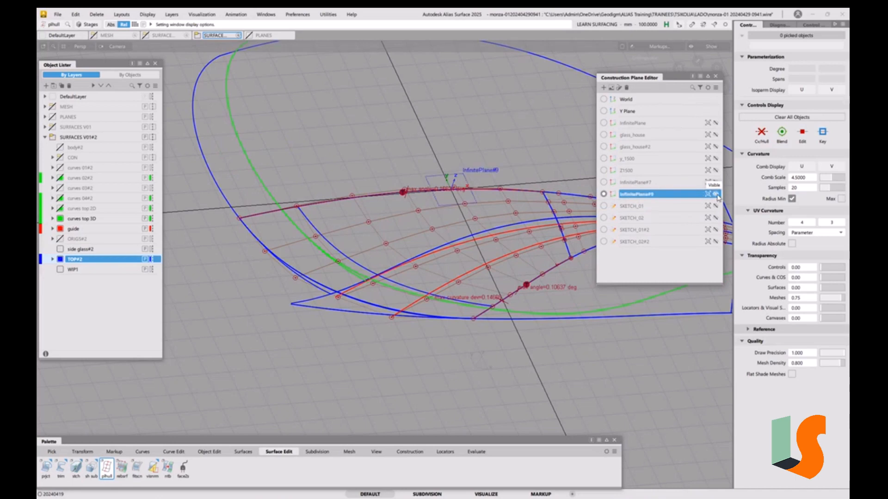
{"action": "left_click", "coordinate": [716, 183]}
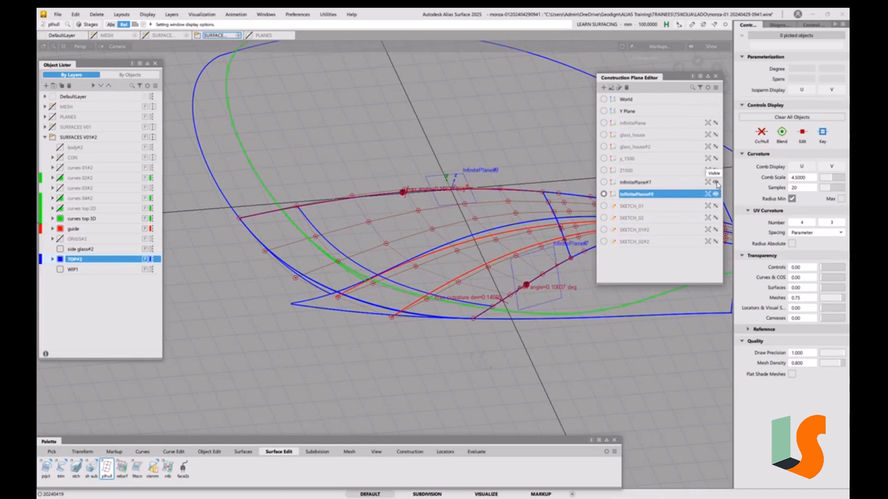
Select InfinitePlane#7 and InfinitePlane#9 in the scene and open their details in the Information Window
{"action": "left_click_drag", "start_coordinate": [530, 273], "coordinate": [533, 293], "text": "ctrl+shift"}
{"action": "left_click", "coordinate": [558, 298]}
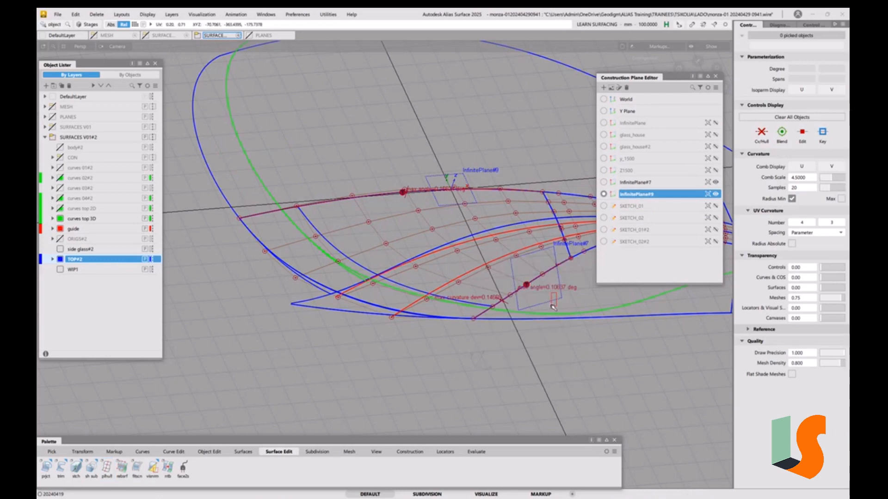
{"action": "left_click", "coordinate": [433, 184]}
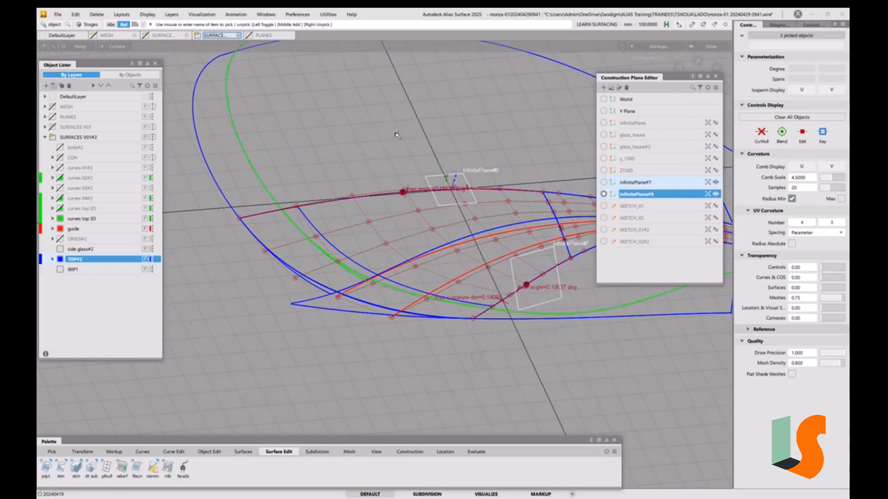
{"action": "key", "text": "ctrl+5"}
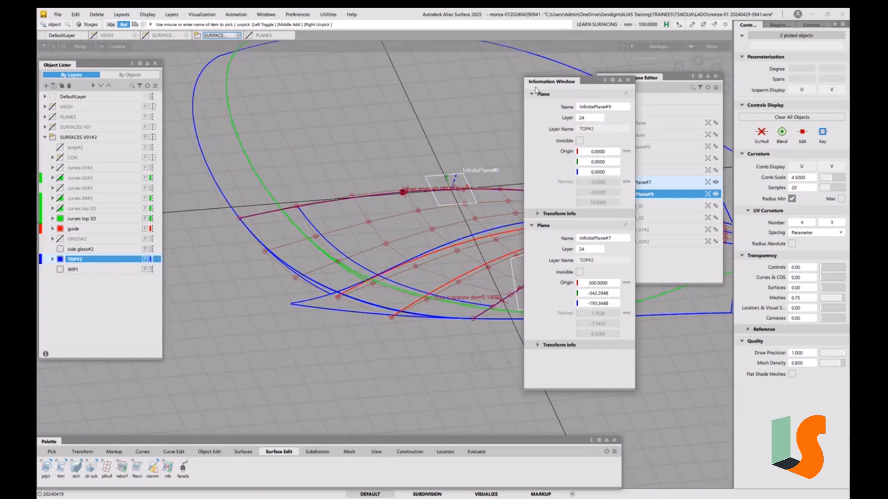
{"action": "left_click_drag", "start_coordinate": [573, 81], "coordinate": [608, 111]}
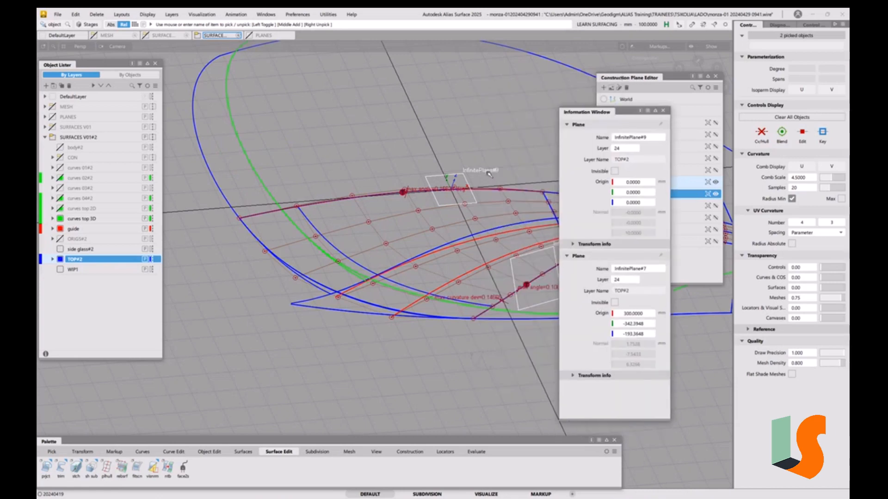
Assign both selected planes to the PLANES layer, then close the information and construction plane windows and clear the selection
{"action": "right_click", "coordinate": [68, 118]}
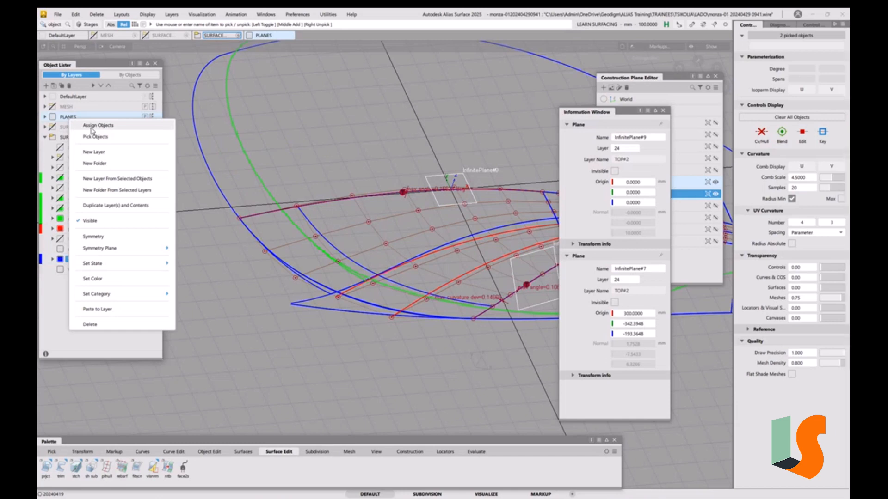
{"action": "left_click", "coordinate": [92, 126]}
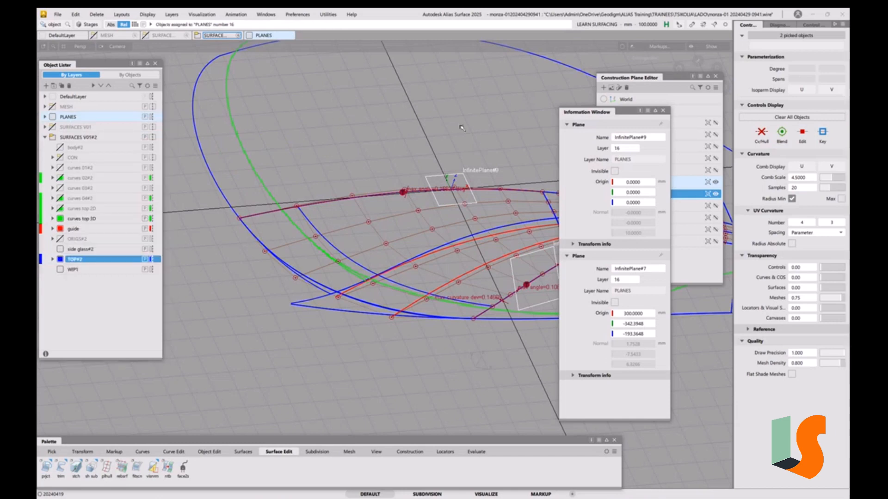
{"action": "left_click", "coordinate": [664, 112]}
{"action": "left_click", "coordinate": [715, 76]}
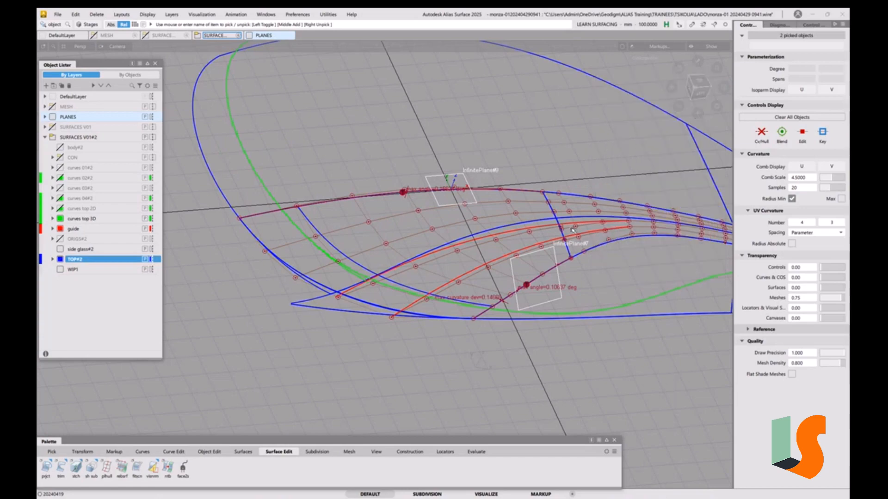
{"action": "left_click", "coordinate": [615, 262]}
Examine the surface's CV rows against the guide curves and the two reference planes from the top view
{"action": "left_click_drag", "start_coordinate": [614, 262], "coordinate": [528, 202], "text": "alt+shift"}
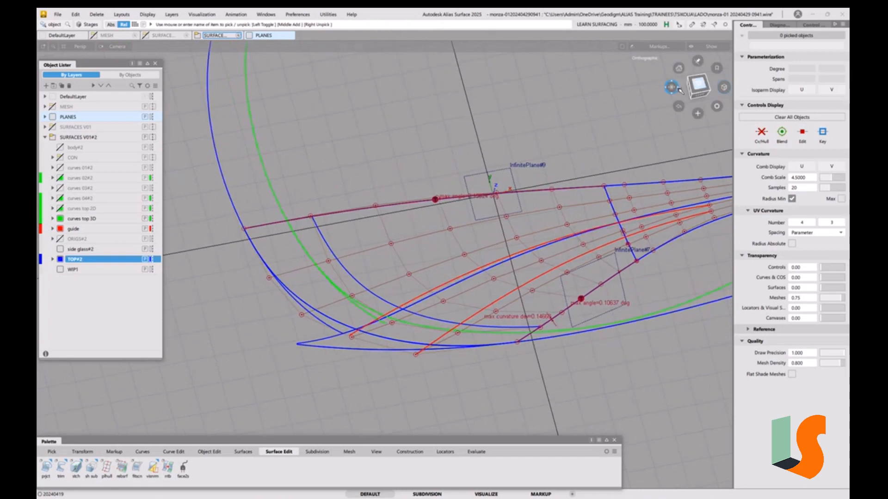
{"action": "left_click_drag", "start_coordinate": [698, 86], "coordinate": [630, 150]}
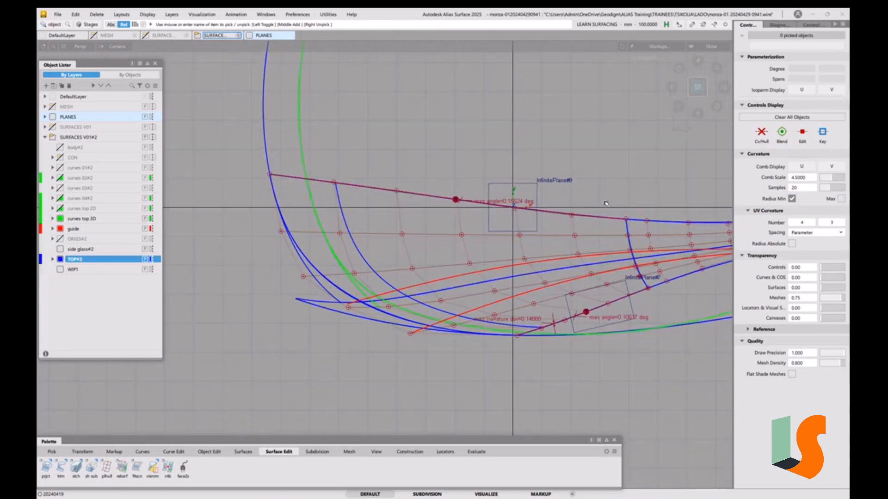
{"action": "left_click_drag", "start_coordinate": [590, 238], "coordinate": [575, 189], "text": "alt+shift"}
{"action": "left_click", "coordinate": [698, 84]}
{"action": "left_click", "coordinate": [695, 91]}
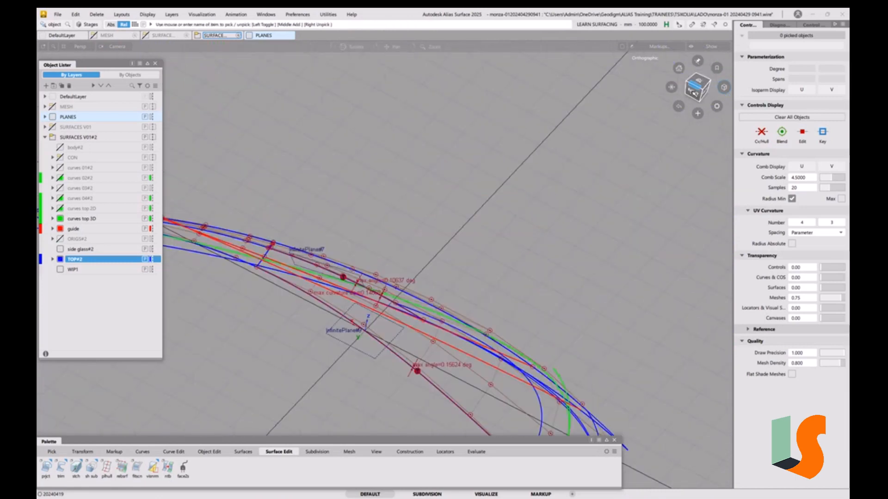
{"action": "left_click", "coordinate": [698, 75]}
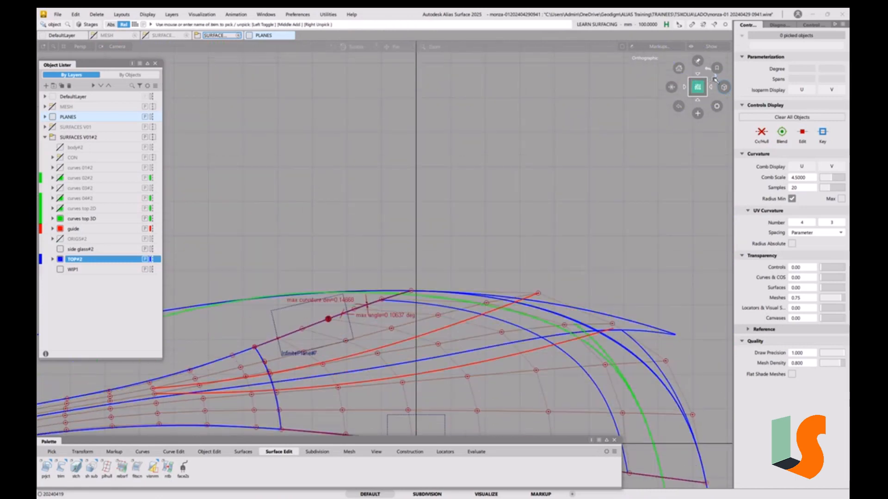
{"action": "left_click", "coordinate": [715, 80]}
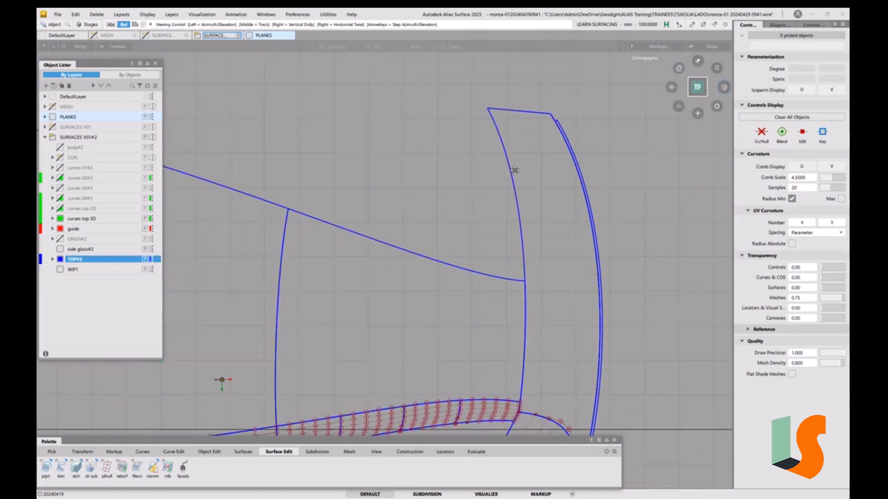
{"action": "right_click_drag", "start_coordinate": [515, 171], "coordinate": [494, 195], "text": "alt+shift"}
{"action": "middle_click_drag", "start_coordinate": [459, 207], "coordinate": [768, 205], "text": "alt+shift"}
{"action": "right_click_drag", "start_coordinate": [488, 251], "coordinate": [485, 233], "text": "alt+shift"}
{"action": "middle_click_drag", "start_coordinate": [486, 232], "coordinate": [601, 242], "text": "alt+shift"}
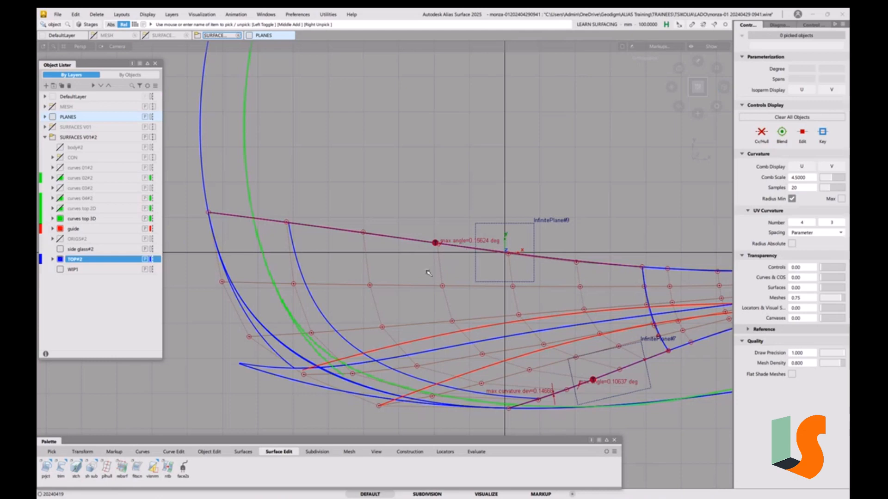
{"action": "middle_click_drag", "start_coordinate": [454, 291], "coordinate": [447, 253], "text": "alt+shift"}
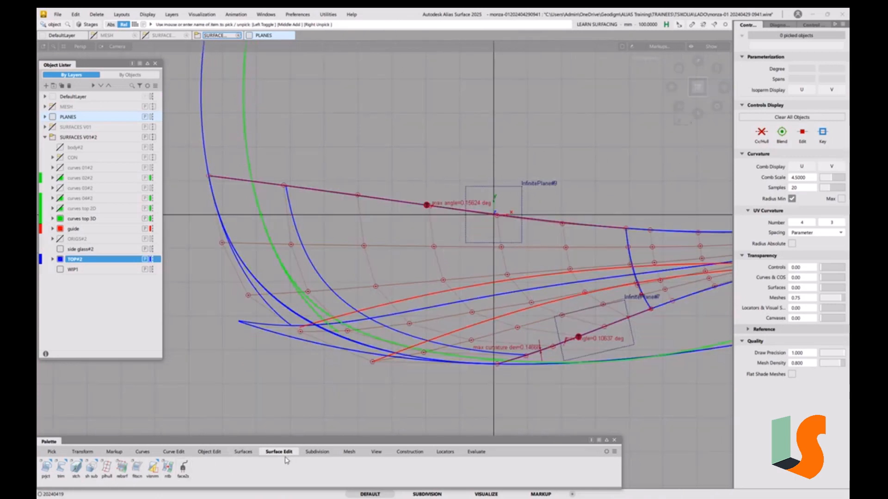
Try to align the upper edge of surface#41 again with G2 continuity, projected along Z
{"action": "left_click", "coordinate": [212, 455]}
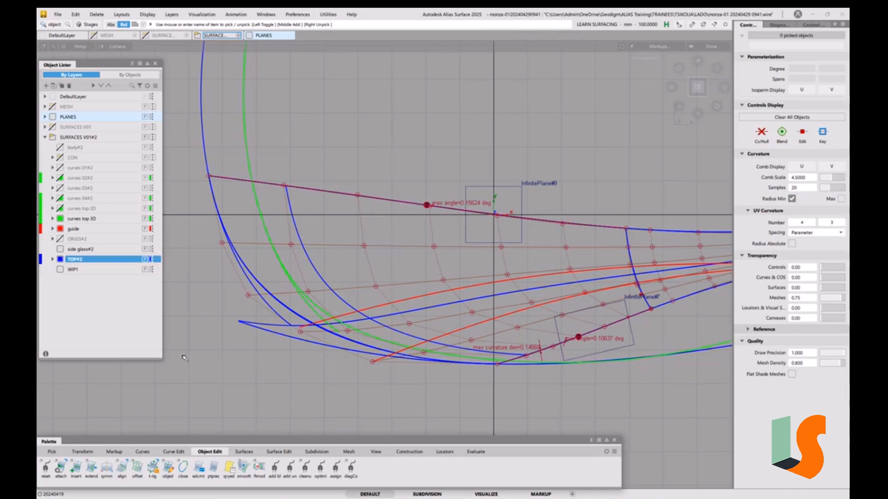
{"action": "double_click", "coordinate": [122, 468]}
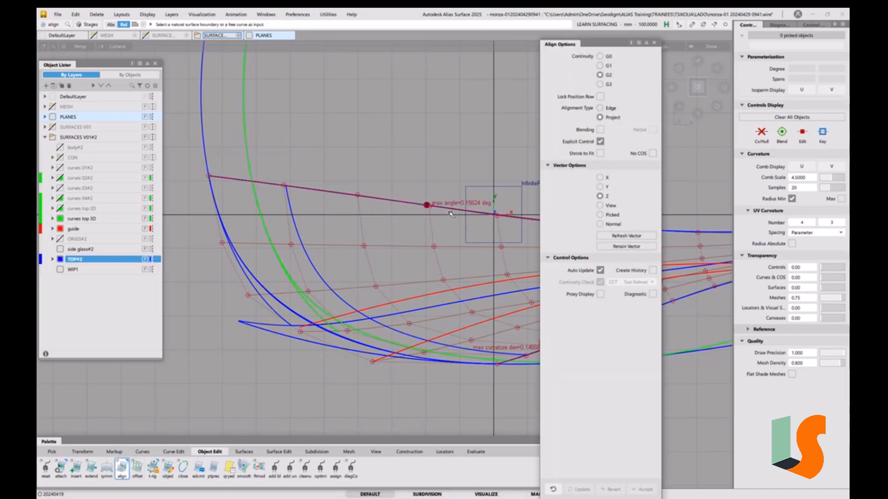
{"action": "middle_click_drag", "start_coordinate": [450, 214], "coordinate": [370, 268], "text": "alt+shift"}
{"action": "left_click", "coordinate": [367, 271], "text": "ctrl+shift"}
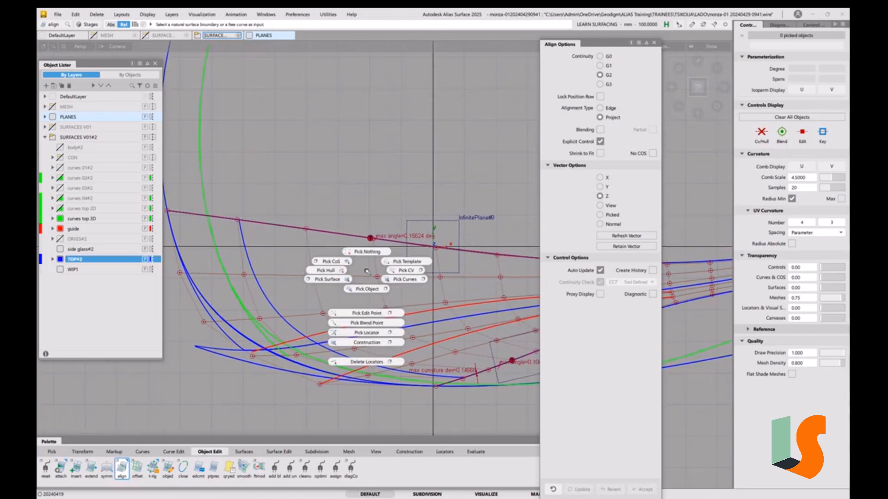
{"action": "left_click_drag", "start_coordinate": [367, 272], "coordinate": [342, 263], "text": "ctrl+shift"}
{"action": "left_click", "coordinate": [340, 236]}
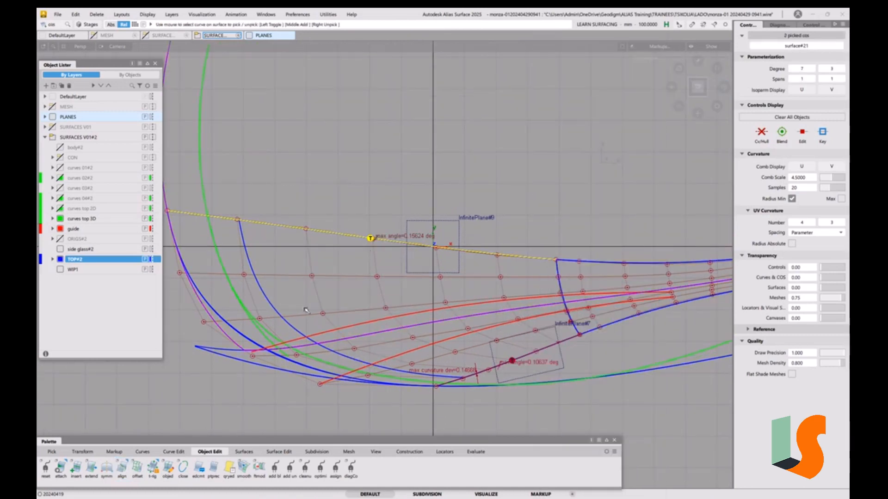
{"action": "left_click", "coordinate": [122, 468]}
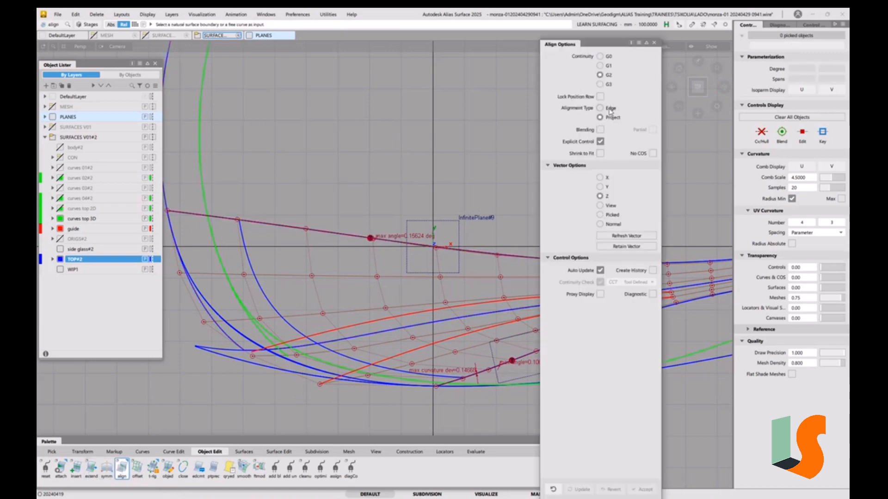
{"action": "left_click", "coordinate": [315, 231]}
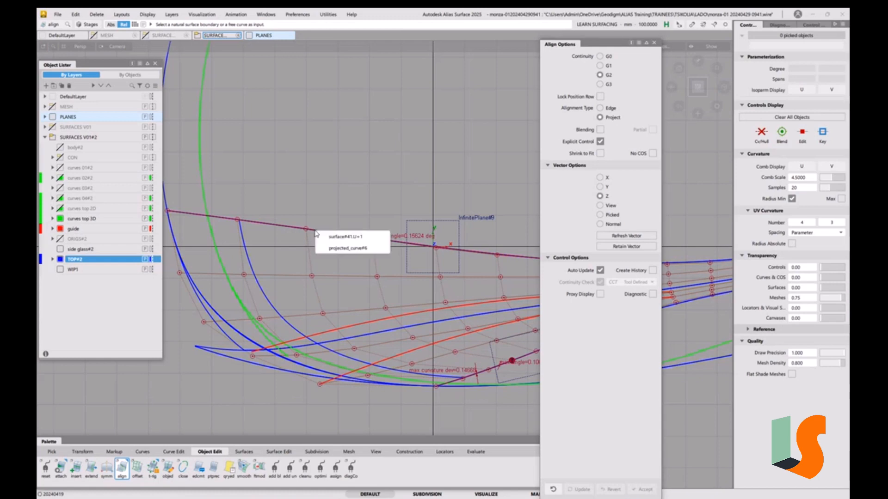
{"action": "left_click", "coordinate": [323, 237]}
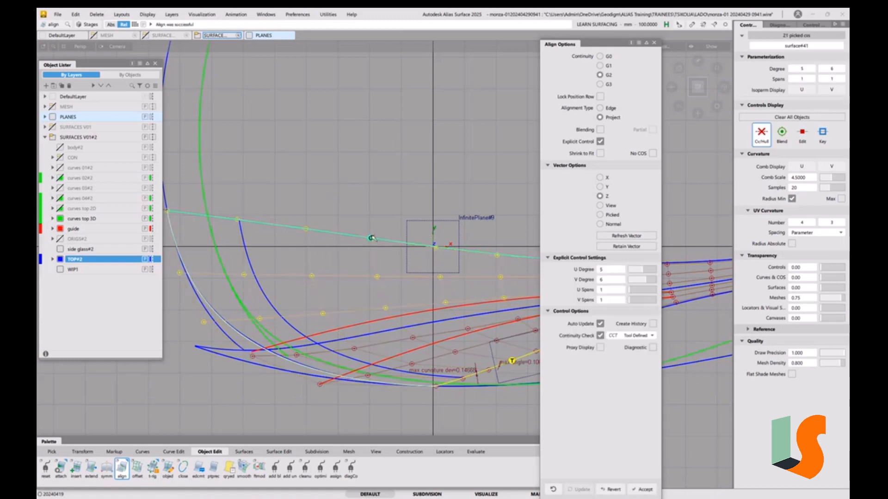
Delete the existing alignment curves on surface along the upper edge of surface#41
{"action": "mouse_move", "coordinate": [404, 344]}
{"action": "left_mouse_down", "text": "ctrl+shift"}
{"action": "mouse_move", "coordinate": [405, 279]}
{"action": "mouse_move", "coordinate": [337, 281]}
{"action": "left_mouse_up", "text": "ctrl+shift"}
{"action": "left_click", "coordinate": [372, 253]}
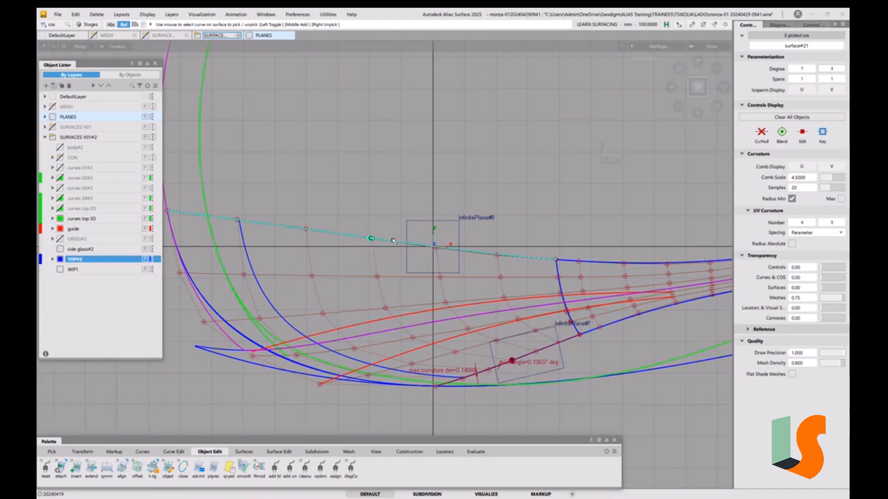
{"action": "key", "text": "Delete"}
{"action": "left_click", "coordinate": [420, 286]}
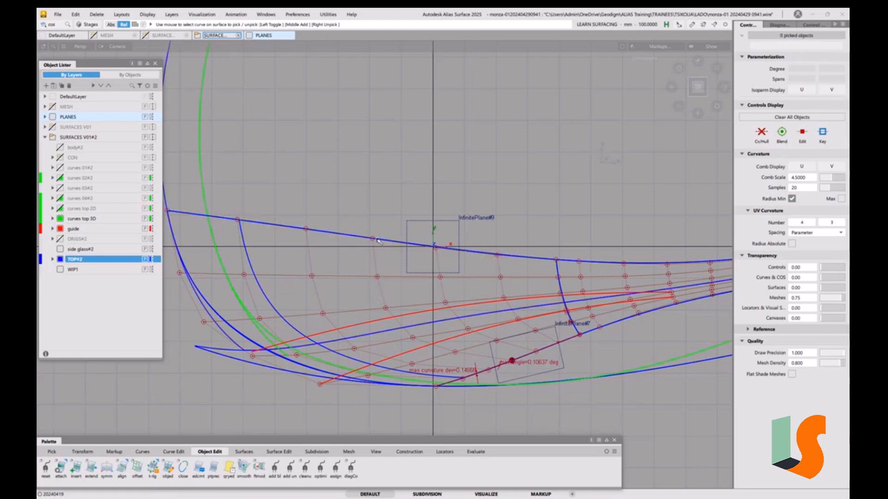
{"action": "double_click", "coordinate": [122, 467]}
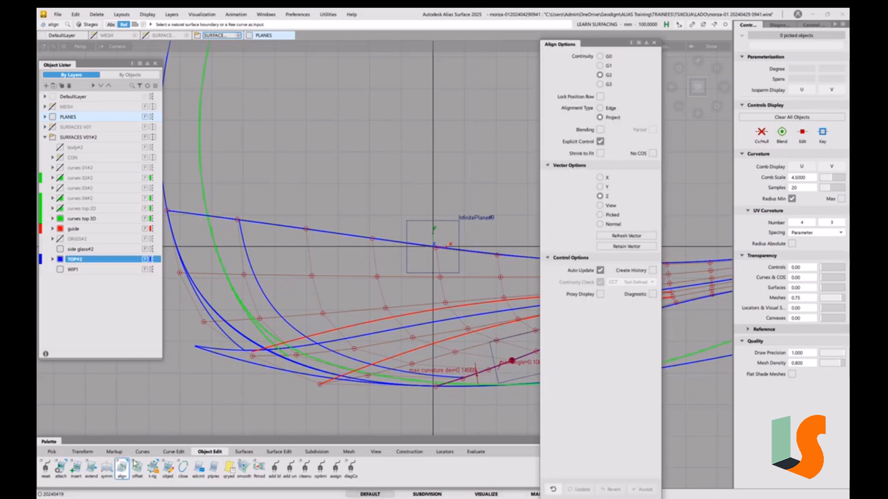
{"action": "left_click", "coordinate": [342, 236]}
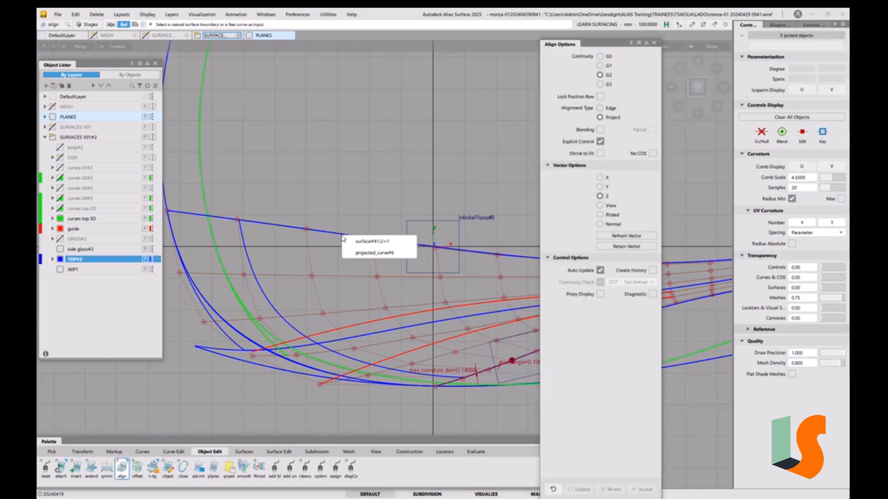
{"action": "left_click", "coordinate": [361, 254]}
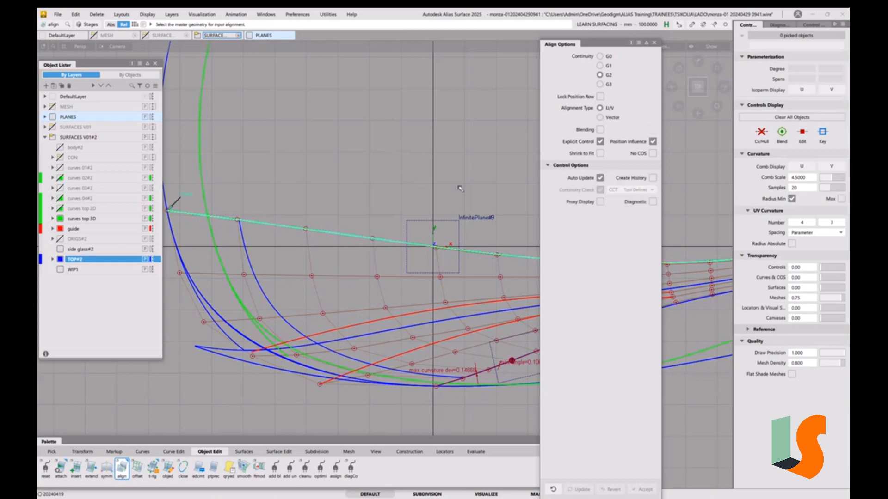
Create a layer named "curves REF" in the SURFACES V01#2 folder and assign projected_curve#6 on the upper edge to it
{"action": "left_click_drag", "start_coordinate": [373, 228], "coordinate": [367, 249], "text": "ctrl+shift"}
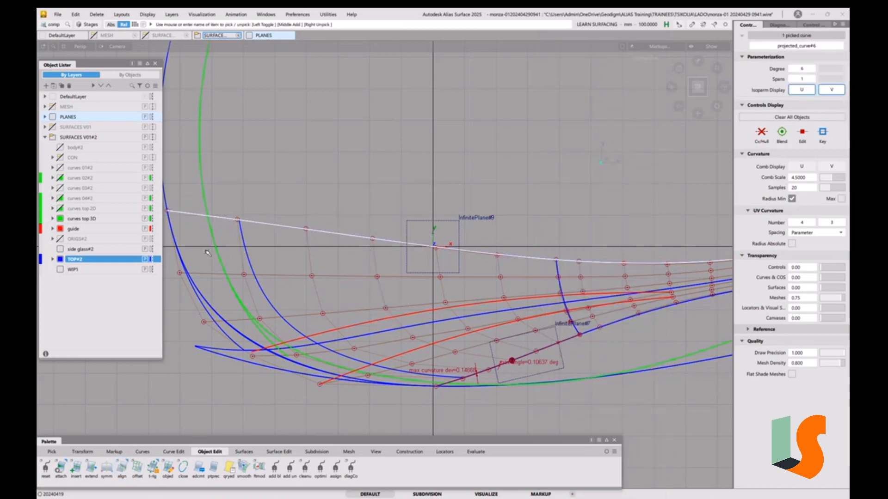
{"action": "right_click", "coordinate": [81, 137]}
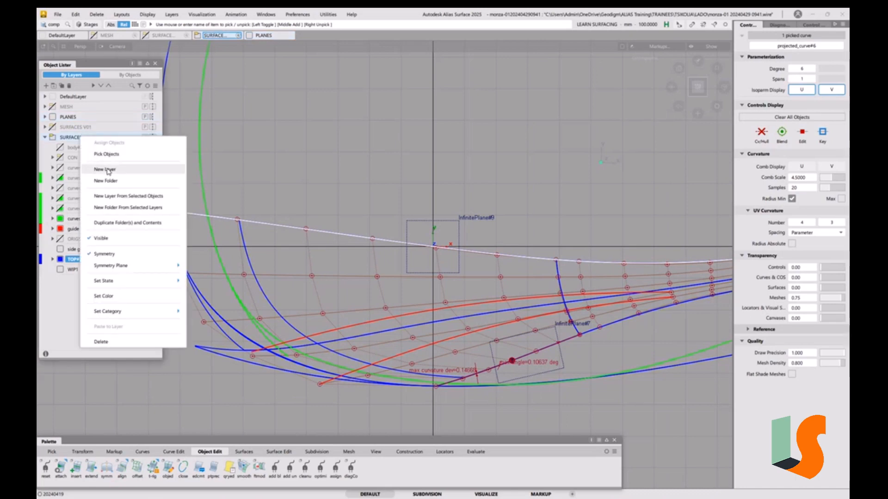
{"action": "left_click", "coordinate": [108, 170]}
{"action": "double_click", "coordinate": [73, 240]}
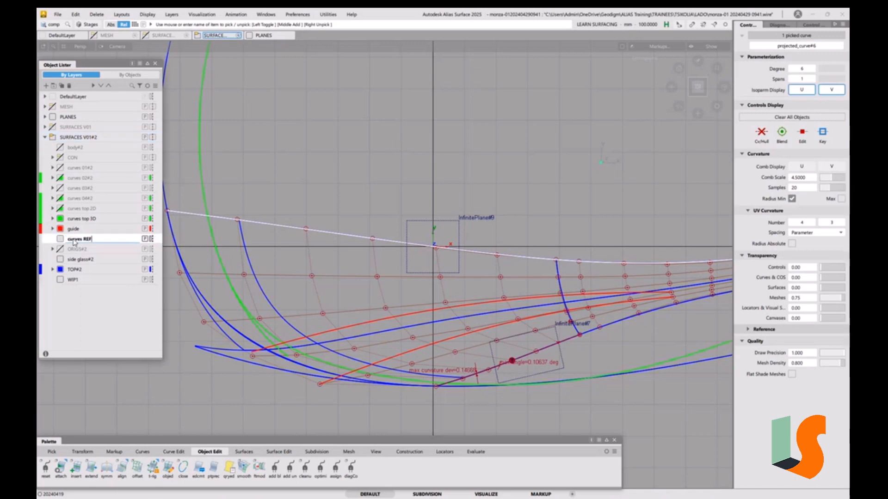
{"action": "key", "text": "Return"}
{"action": "right_click", "coordinate": [88, 211]}
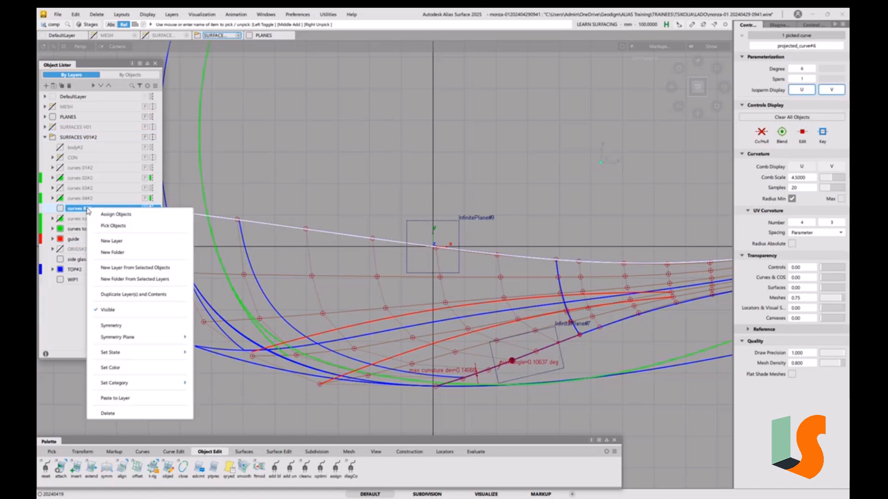
{"action": "left_click", "coordinate": [116, 214]}
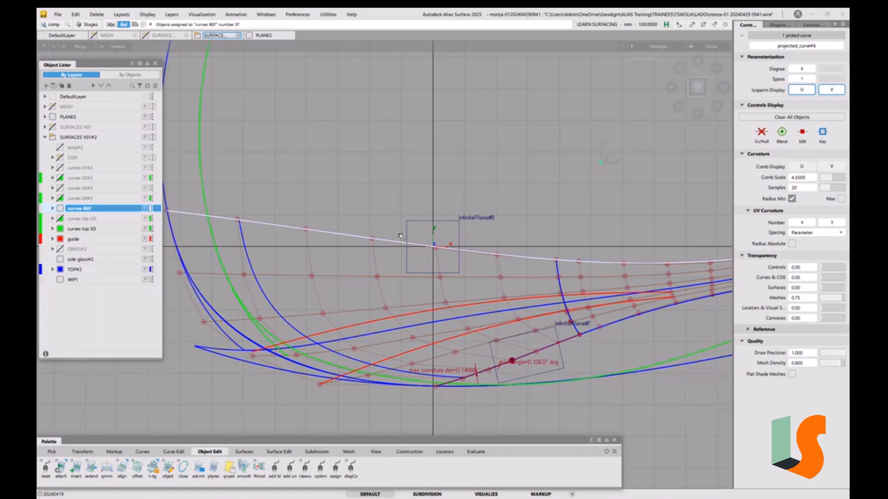
Hide the curves REF layer and assign projected_curve#10 on the lower edge to it
{"action": "left_click_drag", "start_coordinate": [461, 303], "coordinate": [452, 246], "text": "ctrl+shift"}
{"action": "left_click", "coordinate": [61, 208]}
{"action": "left_click_drag", "start_coordinate": [423, 284], "coordinate": [451, 298], "text": "ctrl+shift"}
{"action": "left_click", "coordinate": [577, 334]}
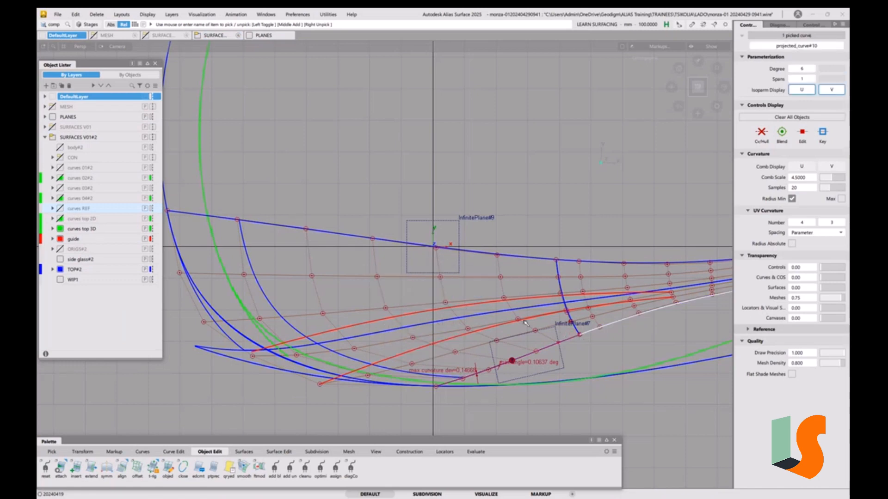
{"action": "right_click", "coordinate": [79, 211]}
{"action": "left_click", "coordinate": [111, 220]}
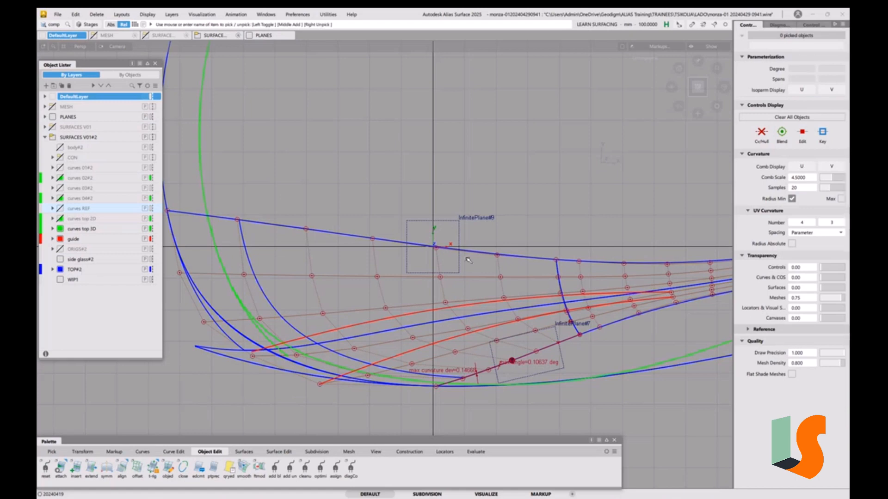
Align the upper edge of surface#41 to the neighbouring surface with G2 continuity, using the Project type along Z
{"action": "right_click_drag", "start_coordinate": [421, 204], "coordinate": [422, 239], "text": "alt+shift"}
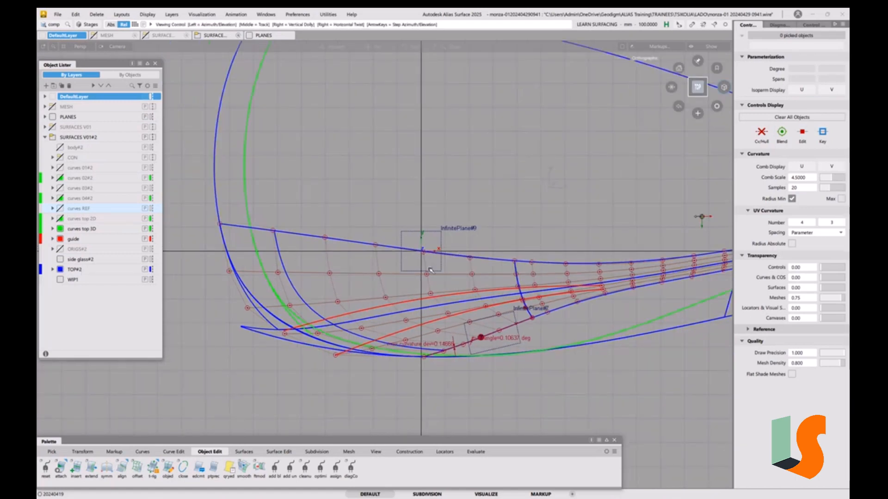
{"action": "right_click_drag", "start_coordinate": [431, 271], "coordinate": [379, 254], "text": "alt+shift"}
{"action": "middle_click_drag", "start_coordinate": [380, 254], "coordinate": [586, 240], "text": "alt+shift"}
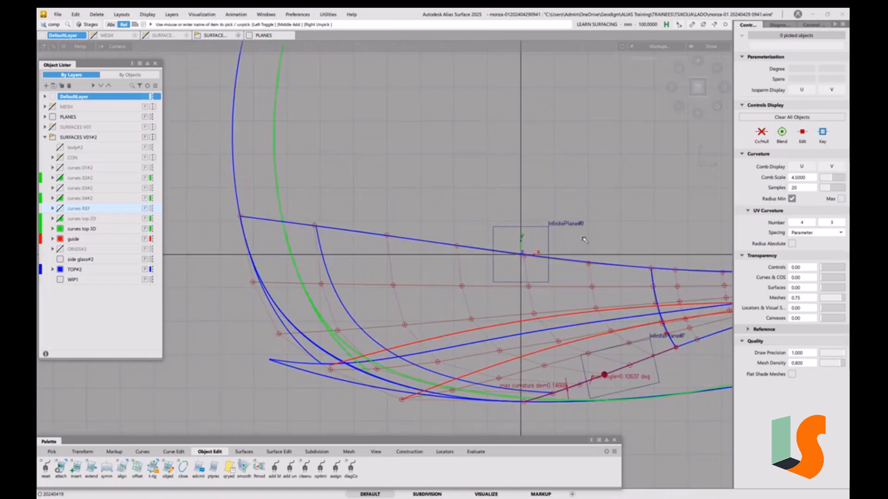
{"action": "right_click_drag", "start_coordinate": [615, 243], "coordinate": [566, 241], "text": "alt+shift"}
{"action": "middle_click_drag", "start_coordinate": [566, 241], "coordinate": [564, 229], "text": "alt+shift"}
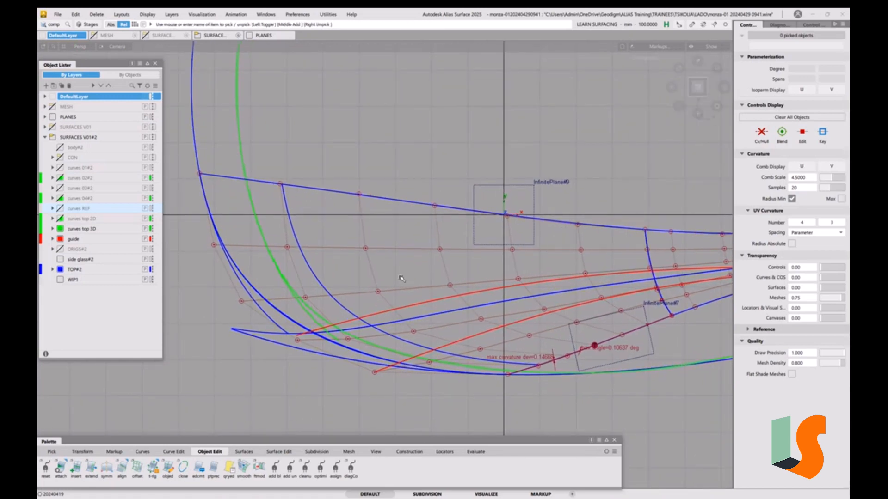
{"action": "left_click", "coordinate": [123, 471]}
{"action": "left_click", "coordinate": [410, 205]}
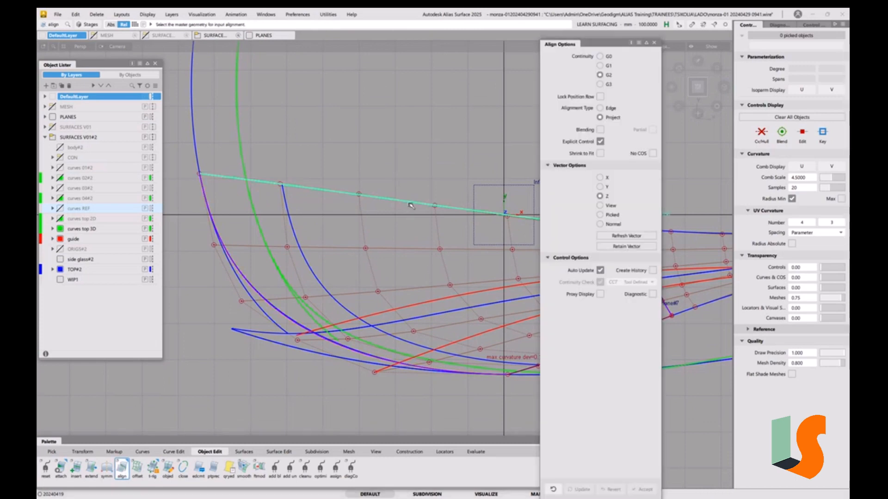
{"action": "left_click", "coordinate": [347, 153]}
{"action": "middle_click_drag", "start_coordinate": [439, 159], "coordinate": [354, 168], "text": "alt+shift"}
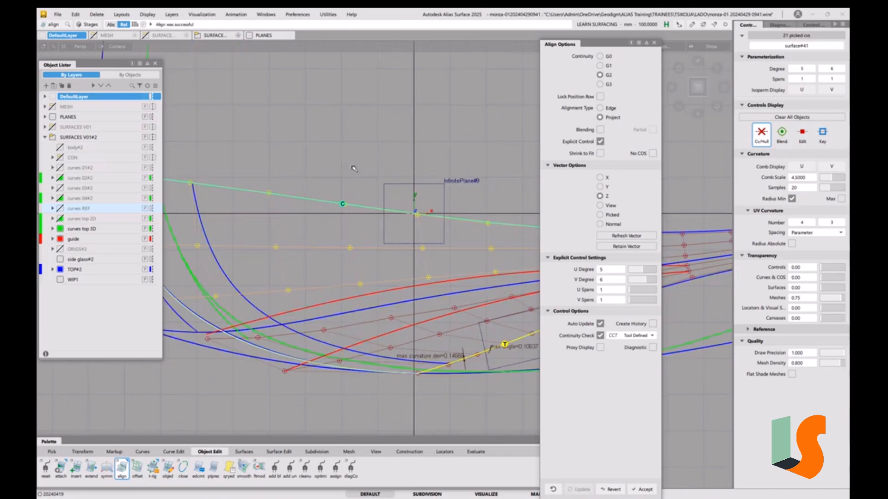
Clear the selection and set InfinitePlane#7 as the active construction plane
{"action": "right_click_drag", "start_coordinate": [389, 190], "coordinate": [399, 308], "text": "alt+shift"}
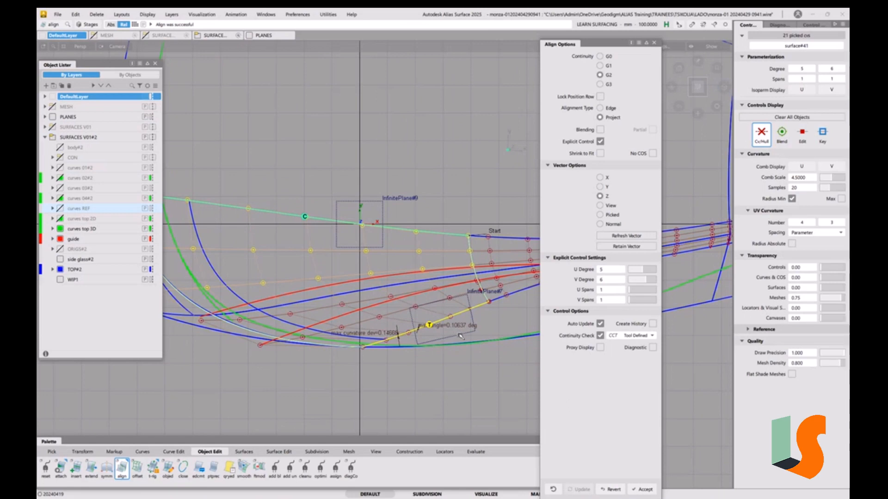
{"action": "left_click_drag", "start_coordinate": [440, 385], "coordinate": [433, 368], "text": "ctrl+shift"}
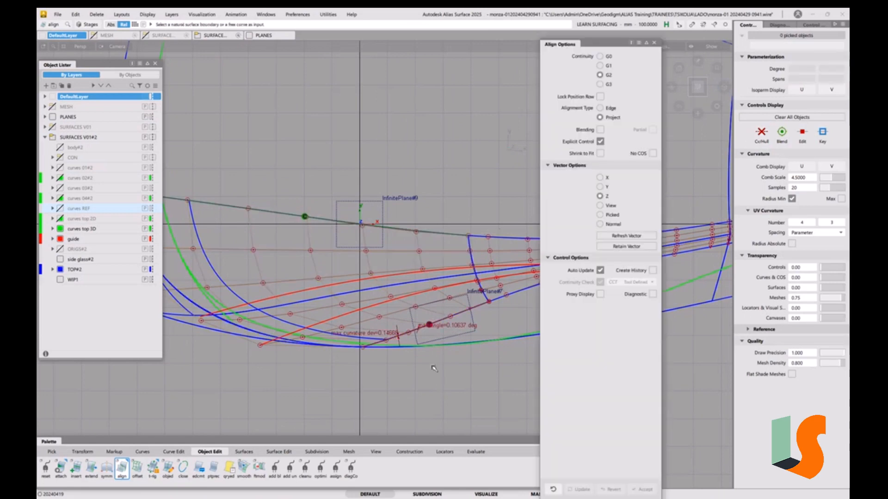
{"action": "left_click", "coordinate": [433, 367], "text": "ctrl+shift"}
{"action": "middle_click", "coordinate": [432, 366], "text": "ctrl+shift"}
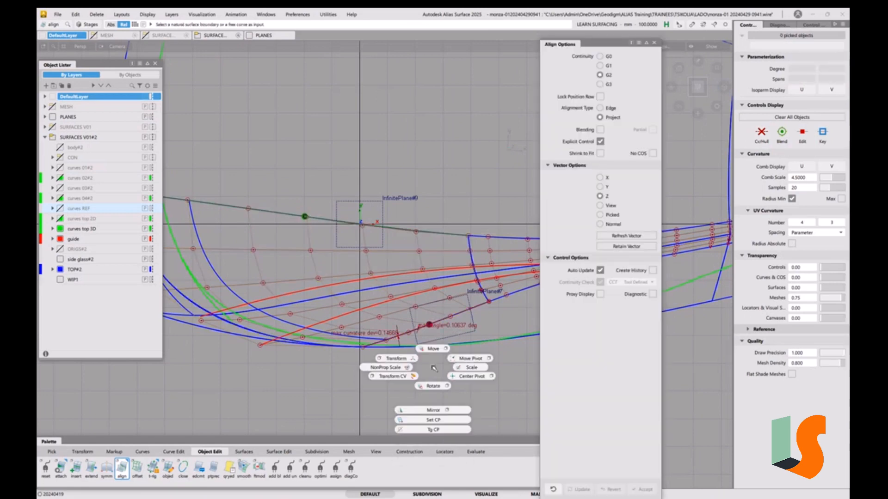
{"action": "left_click", "coordinate": [408, 452]}
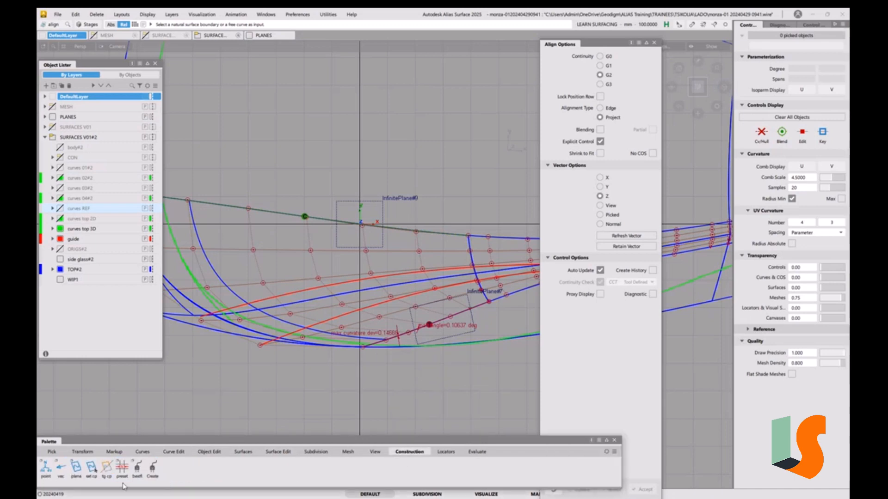
{"action": "left_click", "coordinate": [91, 468]}
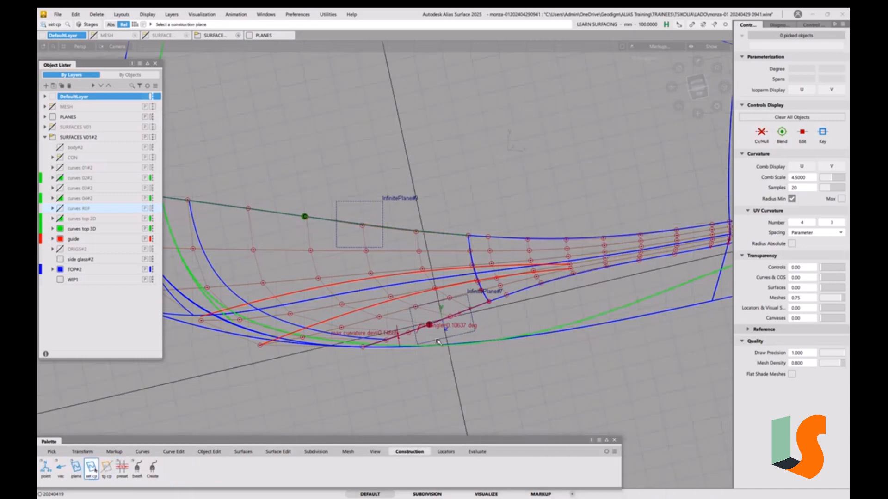
{"action": "left_click_drag", "start_coordinate": [509, 226], "coordinate": [395, 308], "text": "alt+shift"}
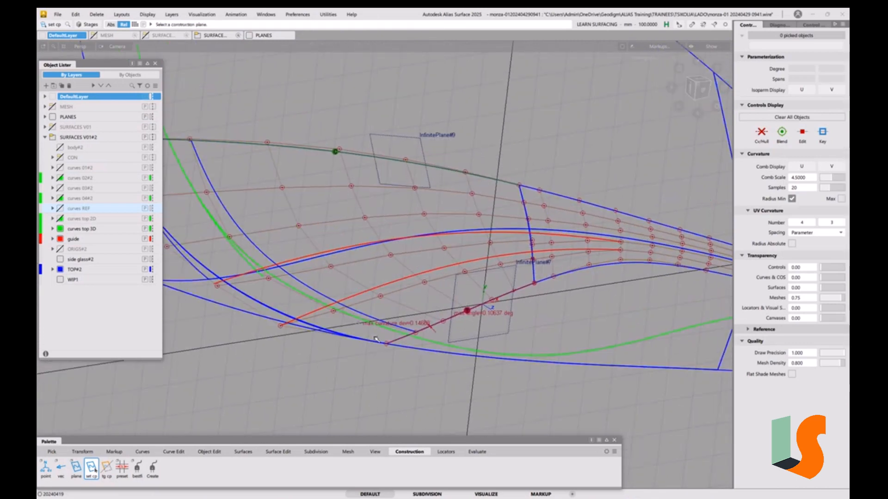
{"action": "left_click", "coordinate": [210, 452]}
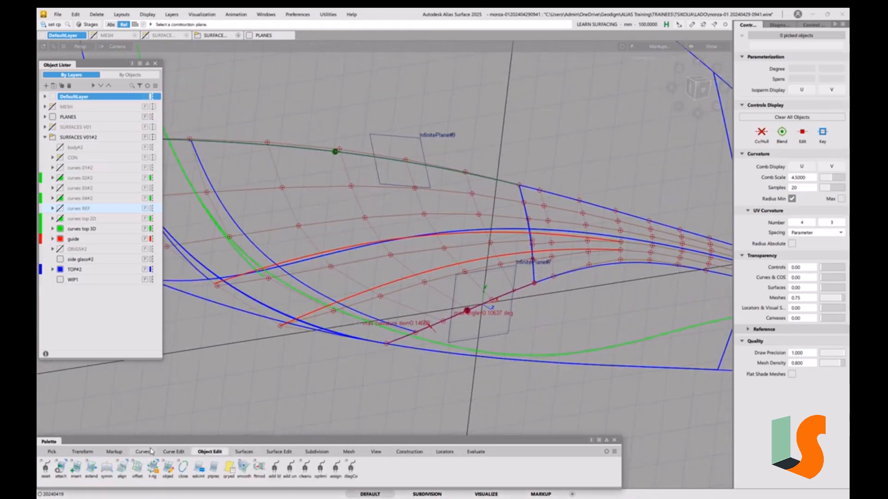
{"action": "double_click", "coordinate": [121, 469]}
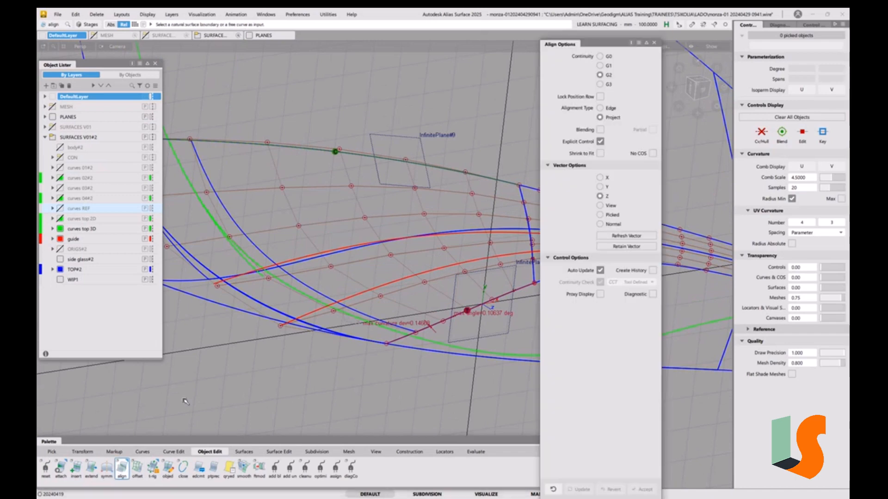
{"action": "left_click", "coordinate": [464, 314]}
Delete the old alignment curve on surface along the lower edge, which lies on skin#3
{"action": "left_click_drag", "start_coordinate": [499, 344], "coordinate": [439, 339], "text": "ctrl+shift"}
{"action": "left_click", "coordinate": [463, 311]}
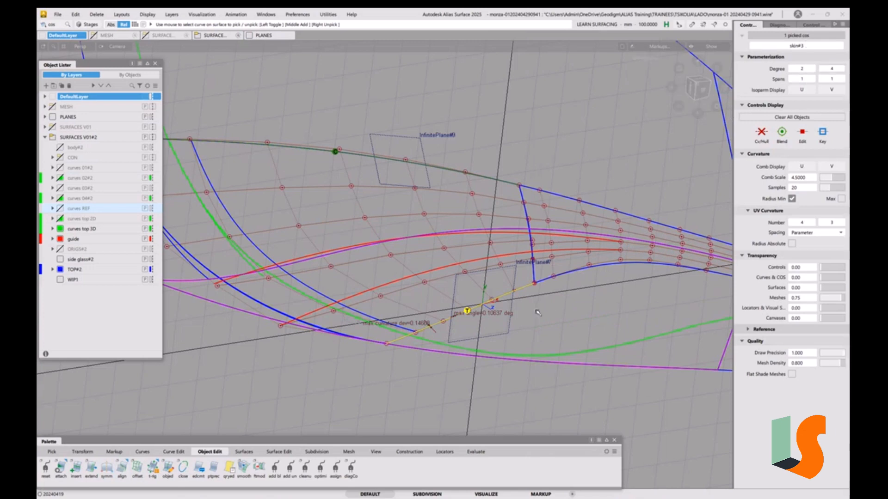
{"action": "key", "text": "Delete"}
{"action": "left_click", "coordinate": [427, 287]}
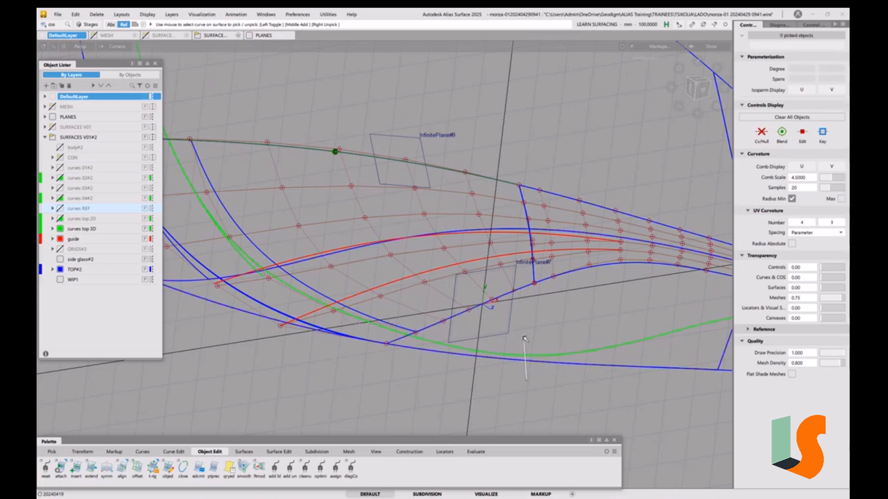
Align the lower edge of surface#41 to the skin#3 U=0.0 edge with G2 continuity, using the Project type along Z
{"action": "double_click", "coordinate": [122, 468]}
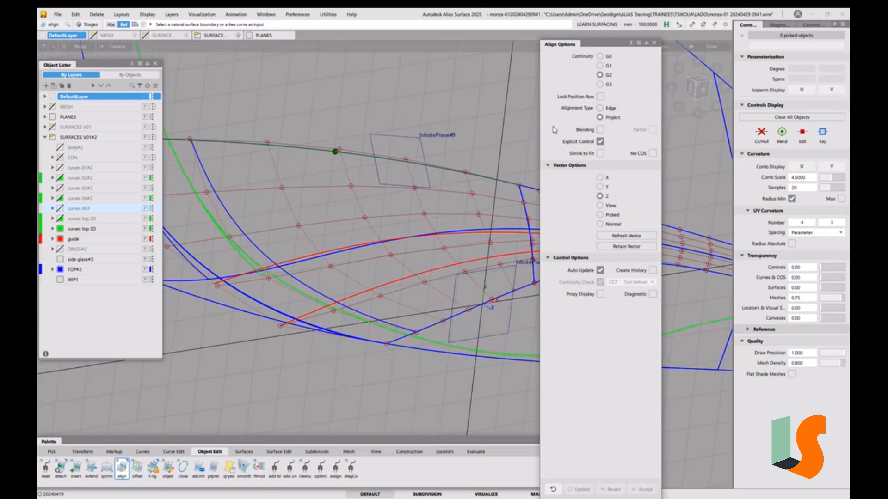
{"action": "left_click", "coordinate": [442, 322]}
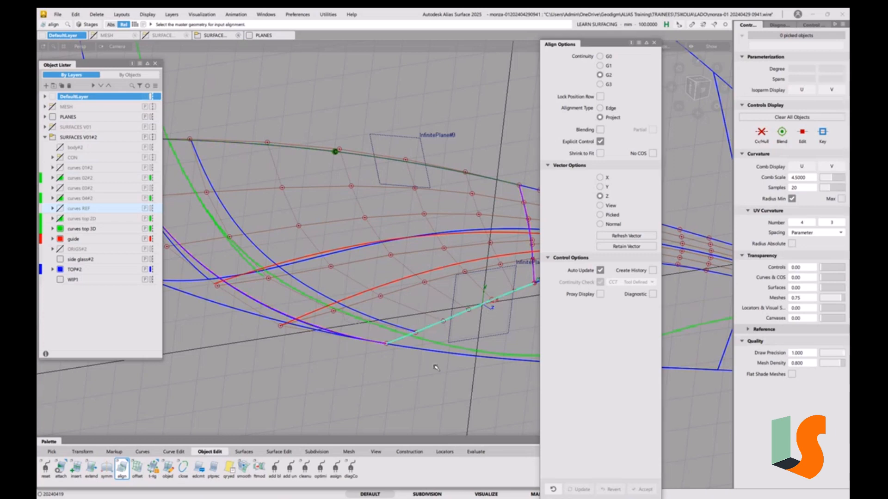
{"action": "left_click", "coordinate": [441, 354]}
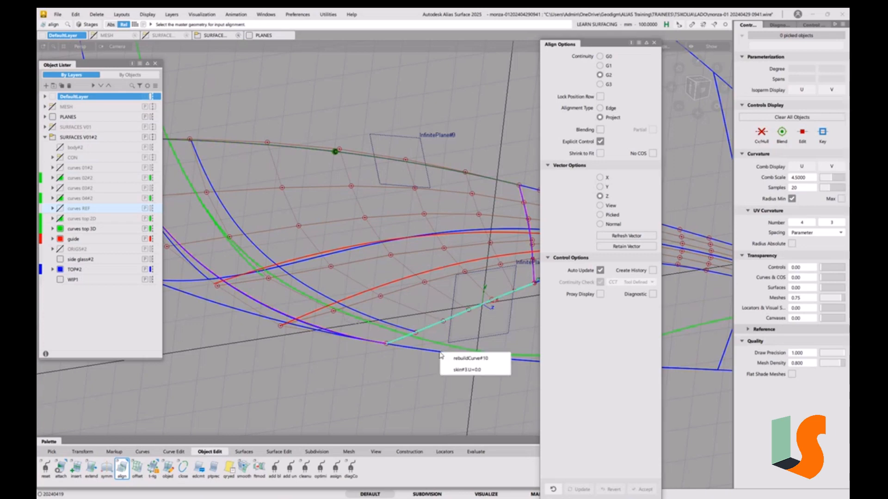
{"action": "left_click", "coordinate": [460, 369]}
Assign the two leftover reference curves along the surface's outer and lower boundaries to the curves REF layer
{"action": "left_click_drag", "start_coordinate": [473, 391], "coordinate": [471, 370], "text": "ctrl+shift"}
{"action": "left_click_drag", "start_coordinate": [442, 362], "coordinate": [461, 366], "text": "ctrl+shift"}
{"action": "left_click", "coordinate": [429, 349]}
{"action": "right_click_drag", "start_coordinate": [407, 306], "coordinate": [296, 370], "text": "alt+shift"}
{"action": "middle_click_drag", "start_coordinate": [296, 370], "coordinate": [448, 391], "text": "alt+shift"}
{"action": "left_click", "coordinate": [414, 266]}
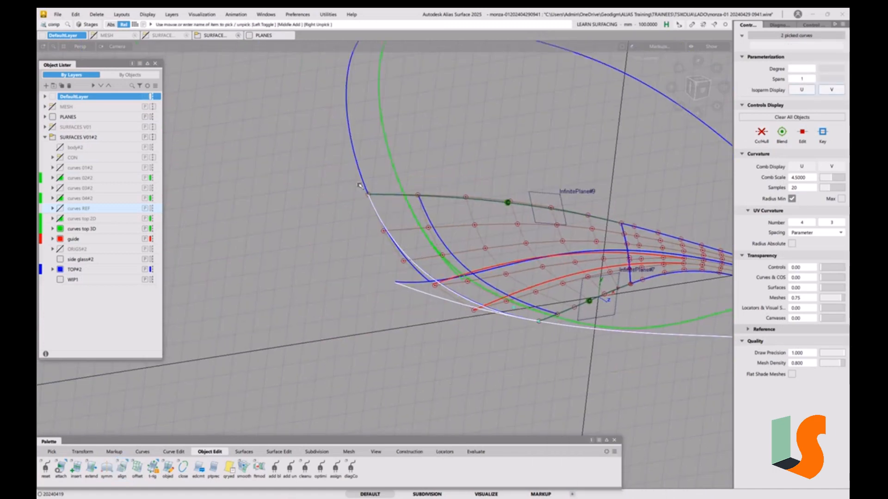
{"action": "right_click", "coordinate": [88, 211]}
{"action": "left_click", "coordinate": [111, 216]}
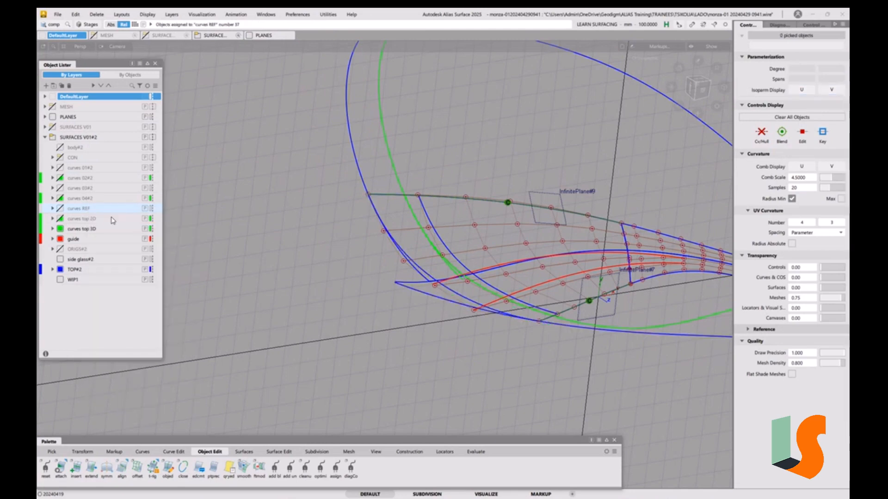
Hide the guide layer and place surface continuity checks on the edges around the narrow neighbouring surface
{"action": "left_click_drag", "start_coordinate": [416, 305], "coordinate": [471, 315], "text": "alt+shift"}
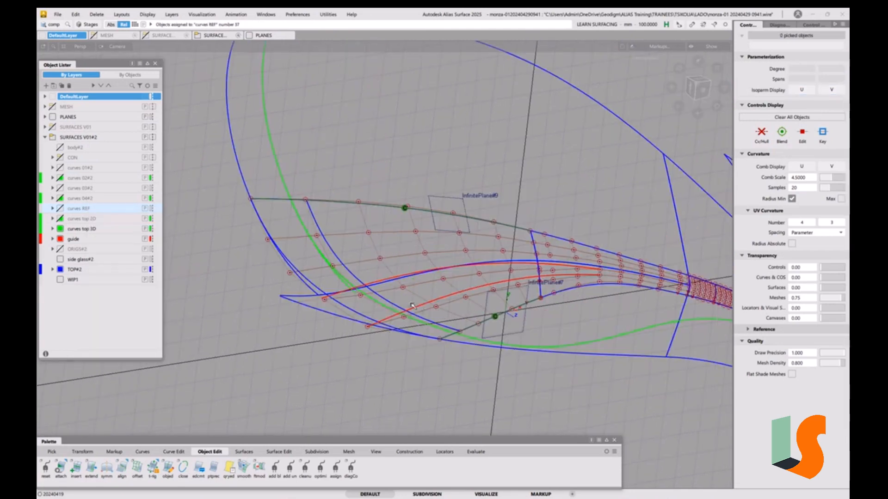
{"action": "left_click", "coordinate": [61, 239]}
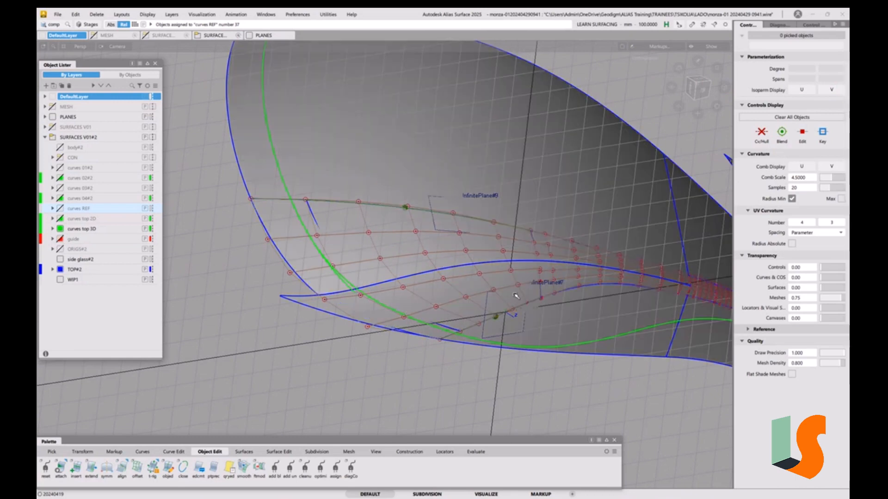
{"action": "mouse_move", "coordinate": [513, 296]}
{"action": "left_mouse_down", "text": "alt+shift"}
{"action": "mouse_move", "coordinate": [421, 271]}
{"action": "mouse_move", "coordinate": [457, 302]}
{"action": "mouse_move", "coordinate": [474, 288]}
{"action": "mouse_move", "coordinate": [460, 281]}
{"action": "mouse_move", "coordinate": [477, 319]}
{"action": "mouse_move", "coordinate": [499, 338]}
{"action": "mouse_move", "coordinate": [484, 331]}
{"action": "left_mouse_up", "text": "alt+shift"}
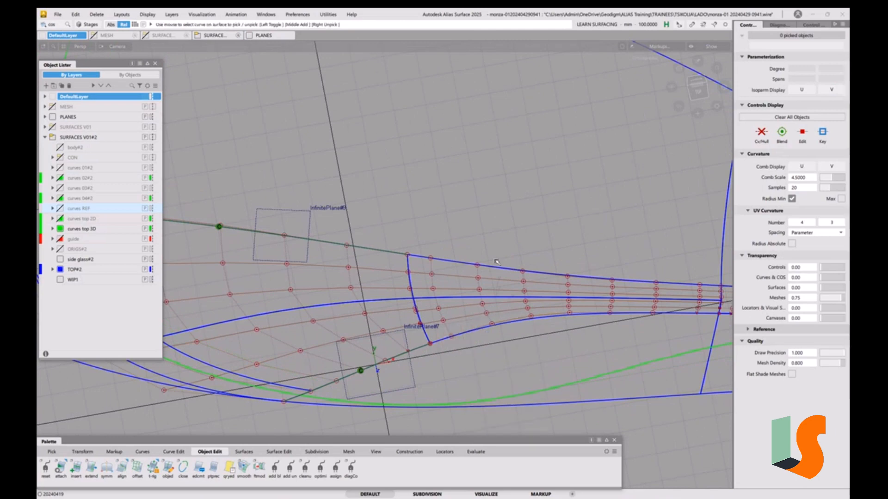
{"action": "left_click_drag", "start_coordinate": [495, 259], "coordinate": [535, 341]}
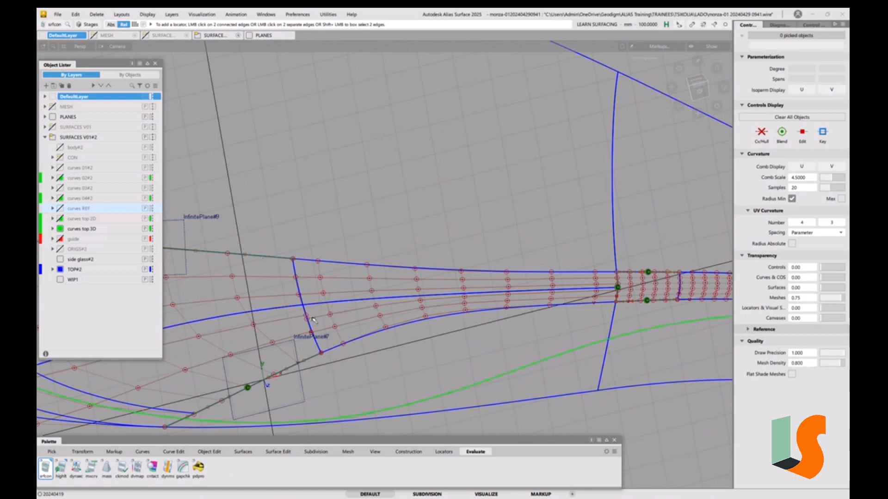
{"action": "right_click_drag", "start_coordinate": [319, 320], "coordinate": [208, 346], "text": "alt+shift"}
{"action": "middle_click_drag", "start_coordinate": [208, 346], "coordinate": [467, 314], "text": "alt+shift"}
{"action": "left_click_drag", "start_coordinate": [467, 314], "coordinate": [406, 329], "text": "alt+shift"}
{"action": "middle_click_drag", "start_coordinate": [613, 302], "coordinate": [416, 332], "text": "alt+shift"}
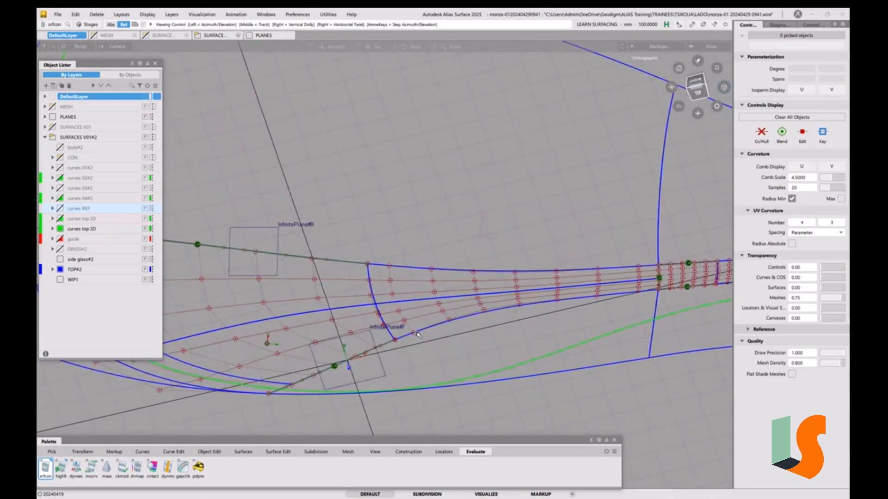
Align the V=1 edge of surface#42 to the adjoining edge of surface#41 with G2, Edge type and Create History on
{"action": "left_click", "coordinate": [209, 452]}
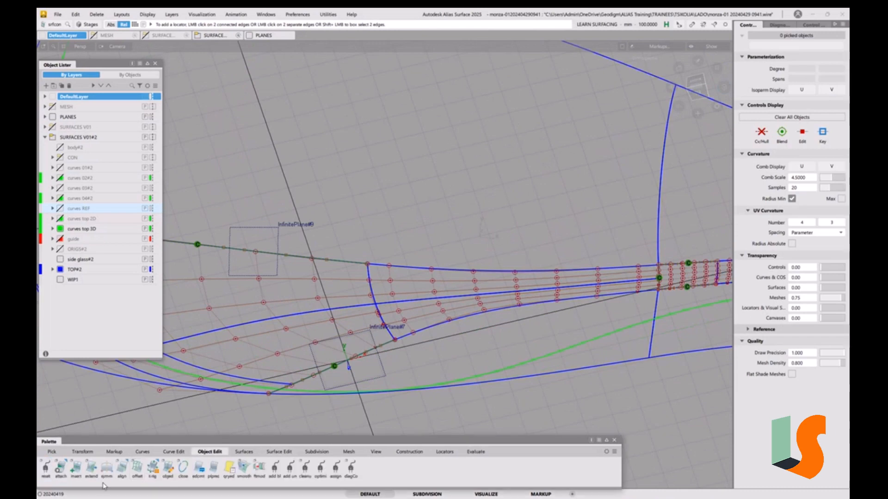
{"action": "double_click", "coordinate": [121, 470]}
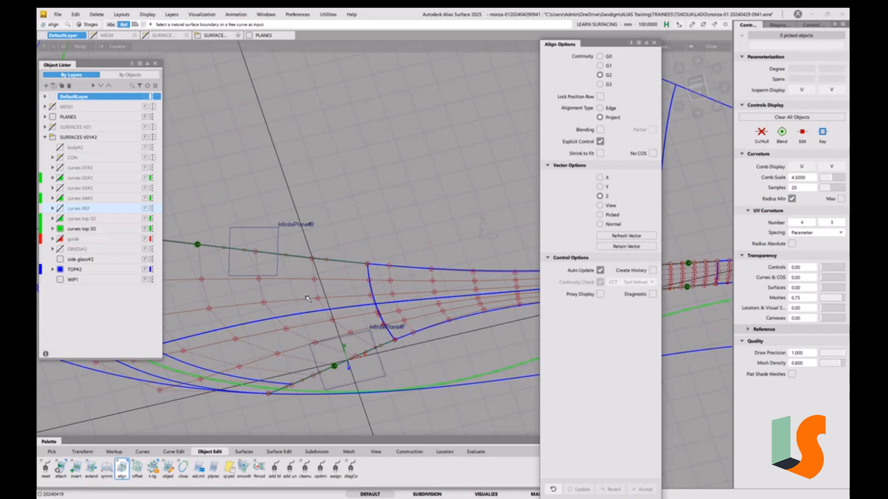
{"action": "left_click", "coordinate": [600, 109]}
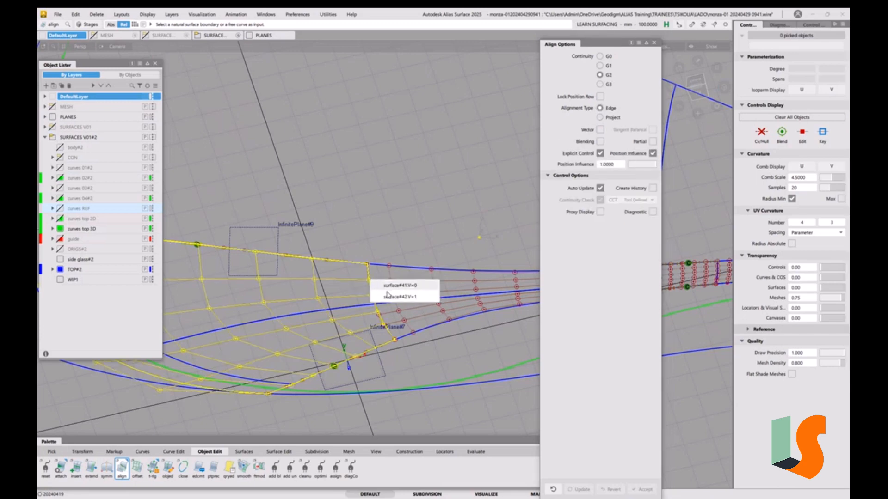
{"action": "left_click", "coordinate": [388, 299]}
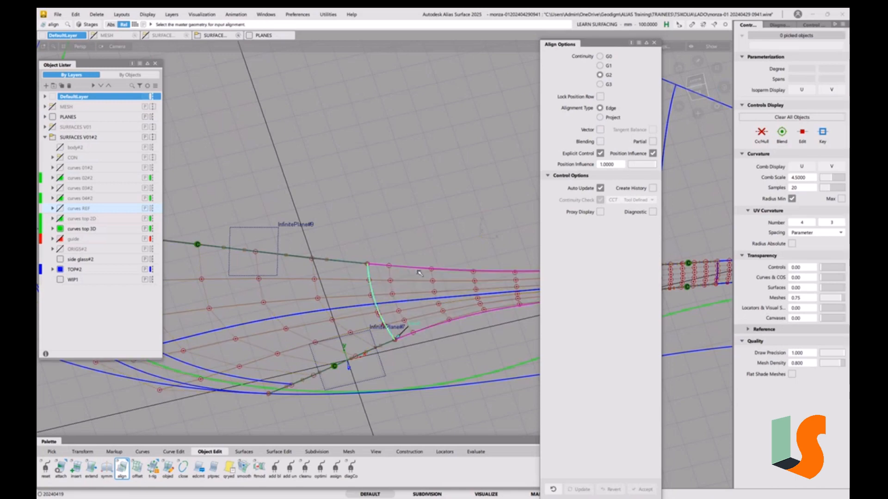
{"action": "left_click", "coordinate": [651, 188]}
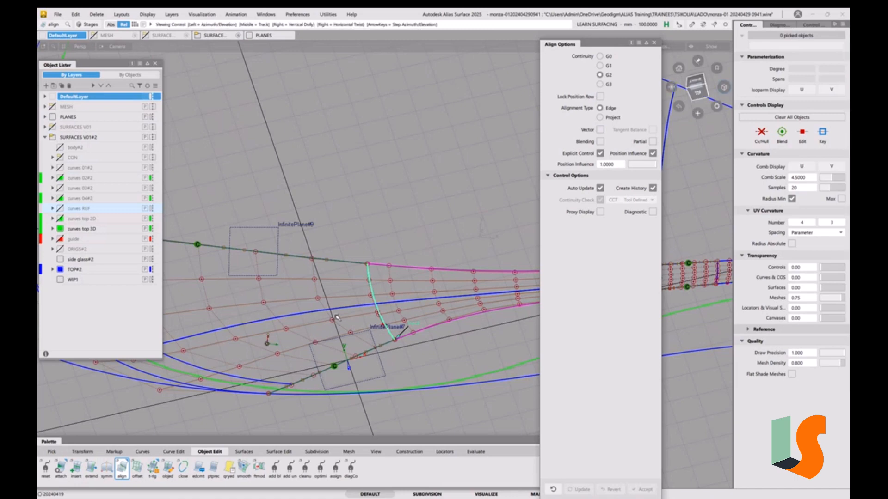
{"action": "left_click_drag", "start_coordinate": [333, 321], "coordinate": [391, 296], "text": "alt+shift"}
{"action": "right_click_drag", "start_coordinate": [390, 296], "coordinate": [456, 283], "text": "alt+shift"}
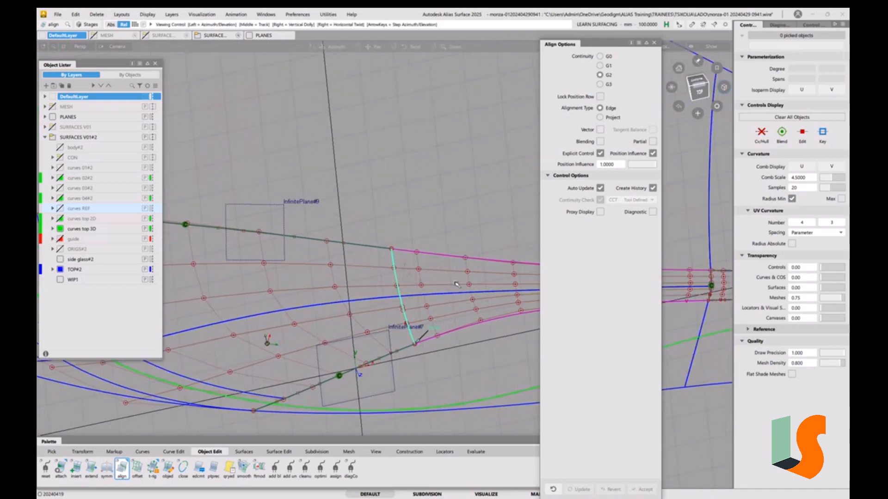
{"action": "middle_click_drag", "start_coordinate": [455, 283], "coordinate": [350, 292], "text": "alt+shift"}
{"action": "right_click_drag", "start_coordinate": [350, 292], "coordinate": [415, 286], "text": "alt+shift"}
{"action": "middle_click_drag", "start_coordinate": [415, 286], "coordinate": [385, 292], "text": "alt+shift"}
{"action": "left_click", "coordinate": [284, 321]}
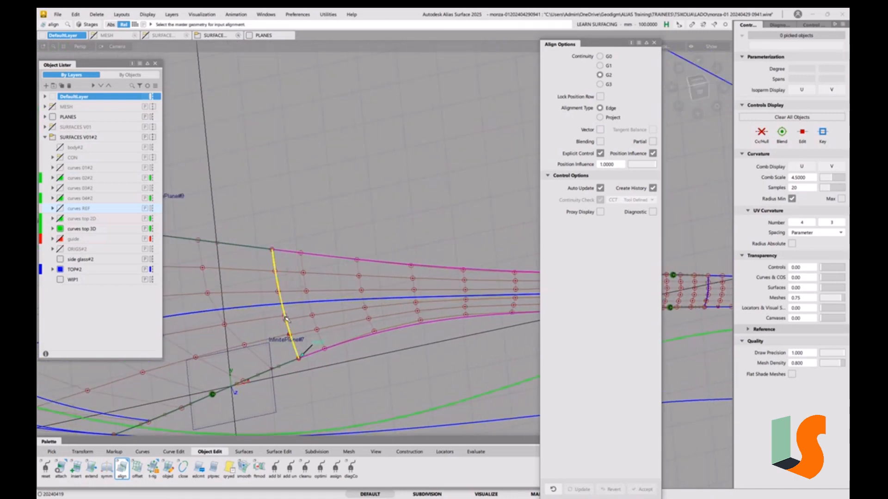
{"action": "right_click_drag", "start_coordinate": [434, 210], "coordinate": [426, 227], "text": "alt+shift"}
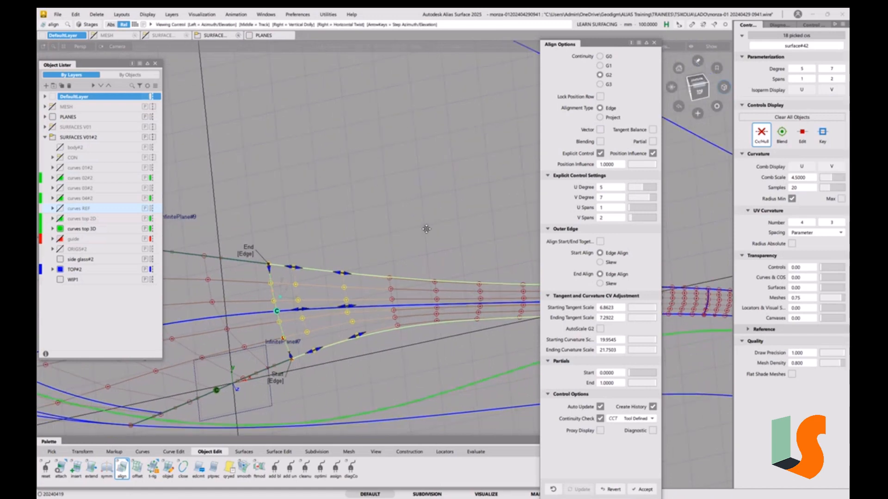
{"action": "middle_click_drag", "start_coordinate": [426, 228], "coordinate": [451, 238], "text": "alt+shift"}
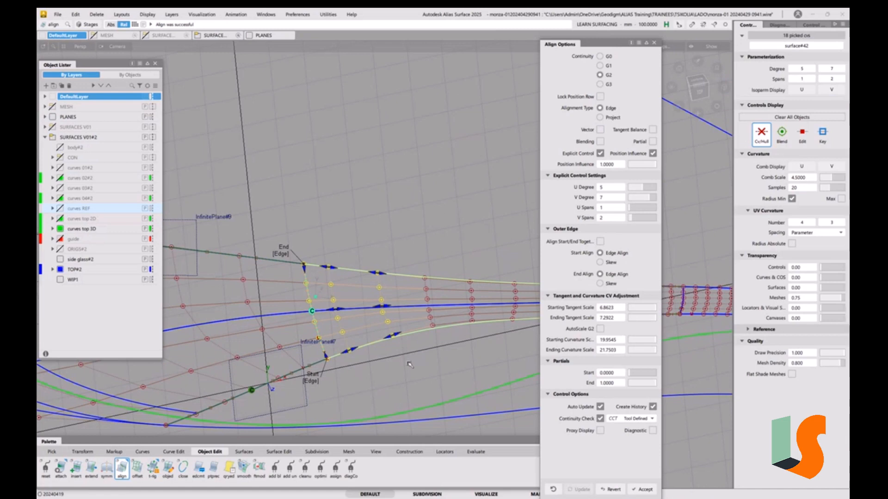
Turn off Create History for the surface#42 alignment and close the Align options
{"action": "left_click_drag", "start_coordinate": [418, 328], "coordinate": [457, 309], "text": "alt+shift"}
{"action": "middle_click_drag", "start_coordinate": [457, 310], "coordinate": [490, 281], "text": "alt+shift"}
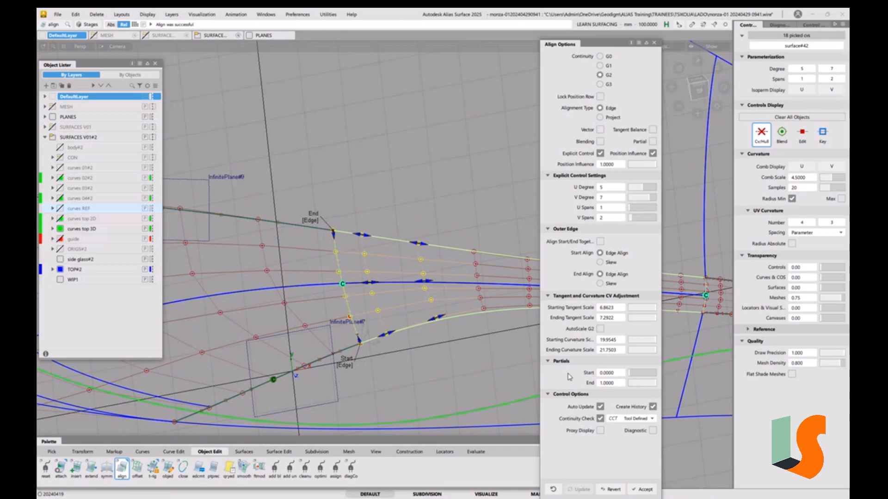
{"action": "left_click", "coordinate": [652, 406]}
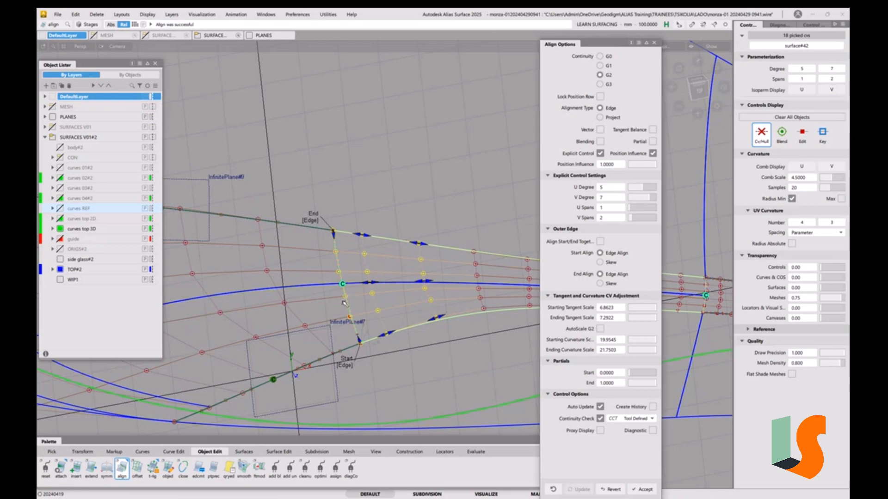
{"action": "left_click_drag", "start_coordinate": [409, 320], "coordinate": [406, 364], "text": "alt+shift"}
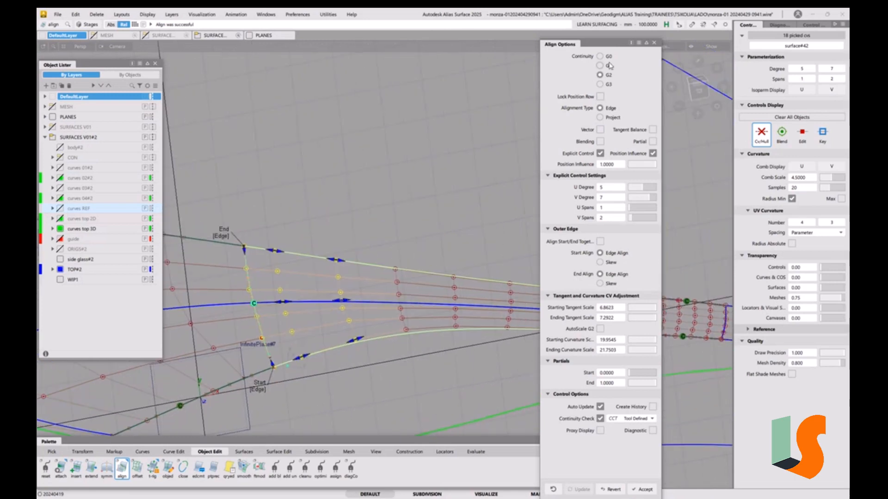
{"action": "left_click", "coordinate": [654, 43]}
Try moving a third-row CV of surface#42 slightly toward its lower edge, and undo the move
{"action": "right_click_drag", "start_coordinate": [435, 349], "coordinate": [371, 322], "text": "alt+shift"}
{"action": "left_click", "coordinate": [377, 323]}
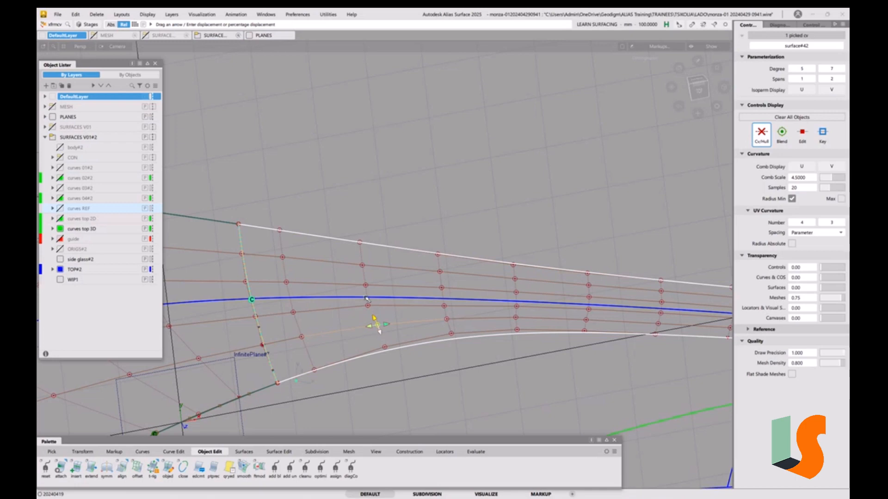
{"action": "left_click_drag", "start_coordinate": [369, 308], "coordinate": [362, 308]}
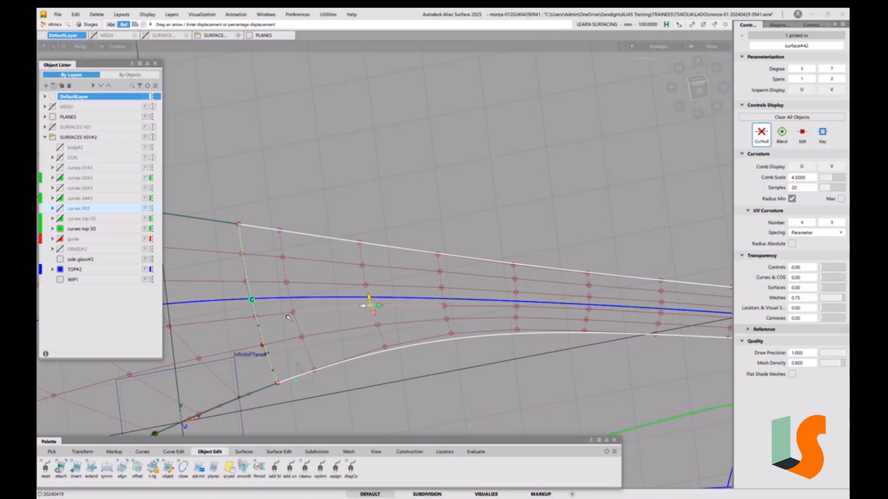
{"action": "left_click_drag", "start_coordinate": [341, 326], "coordinate": [360, 214], "text": "alt+shift"}
{"action": "left_click_drag", "start_coordinate": [364, 315], "coordinate": [343, 331], "text": "alt+shift"}
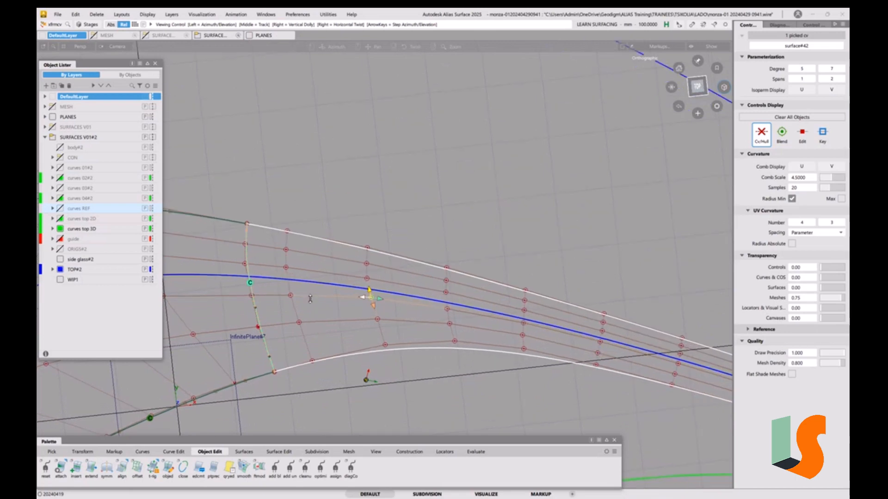
{"action": "left_click", "coordinate": [378, 319]}
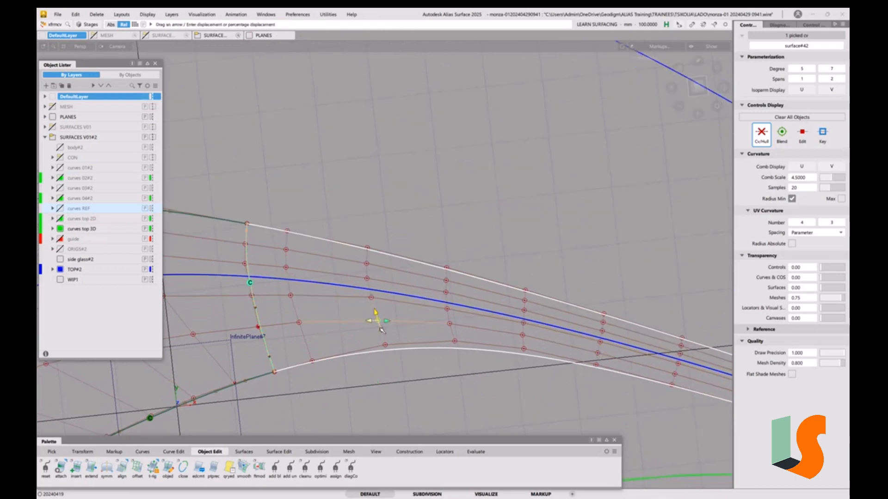
{"action": "left_click_drag", "start_coordinate": [380, 328], "coordinate": [383, 342]}
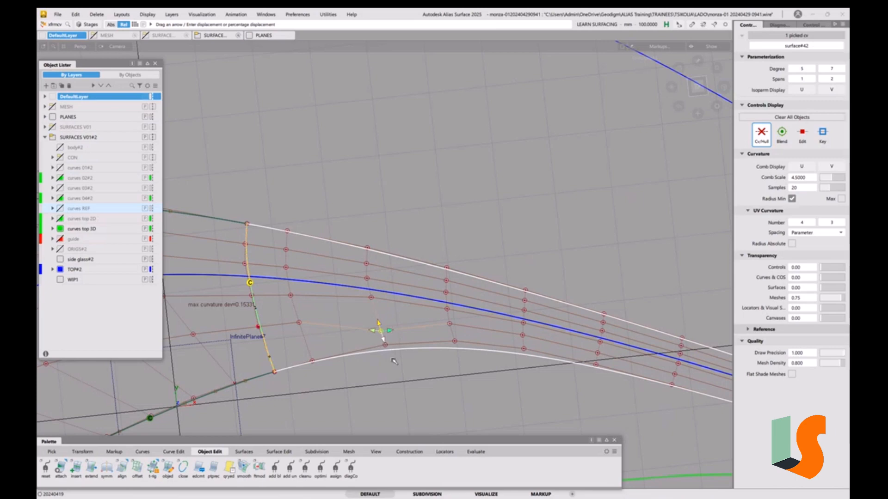
{"action": "key", "text": "ctrl+z"}
Slightly adjust three neighbouring CVs in the second-lowest row of surface#41, starting at its outer edge, to smooth the row
{"action": "left_click_drag", "start_coordinate": [422, 343], "coordinate": [396, 298], "text": "alt+shift"}
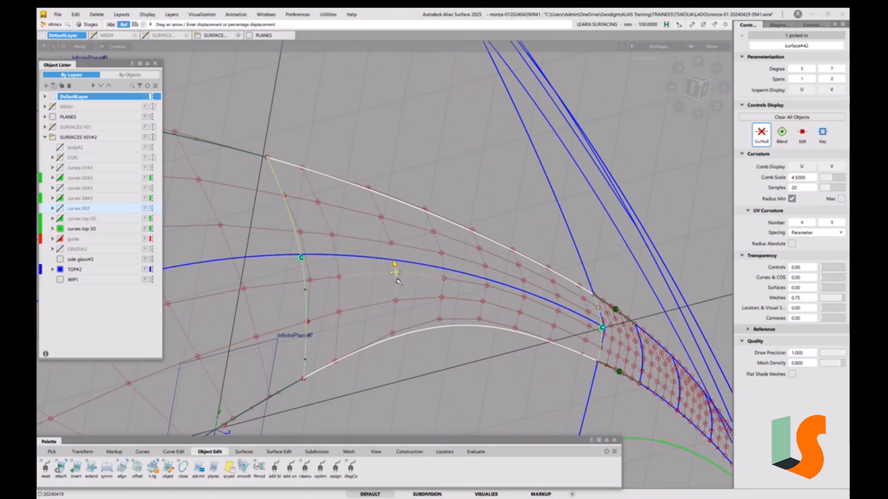
{"action": "left_click_drag", "start_coordinate": [397, 281], "coordinate": [342, 214], "text": "alt+shift"}
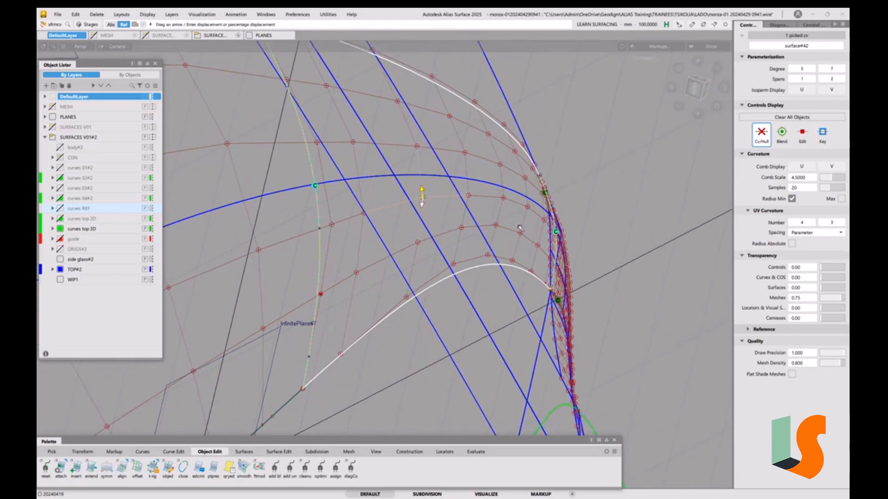
{"action": "left_click_drag", "start_coordinate": [520, 229], "coordinate": [596, 204], "text": "alt+shift"}
{"action": "left_click", "coordinate": [501, 277]}
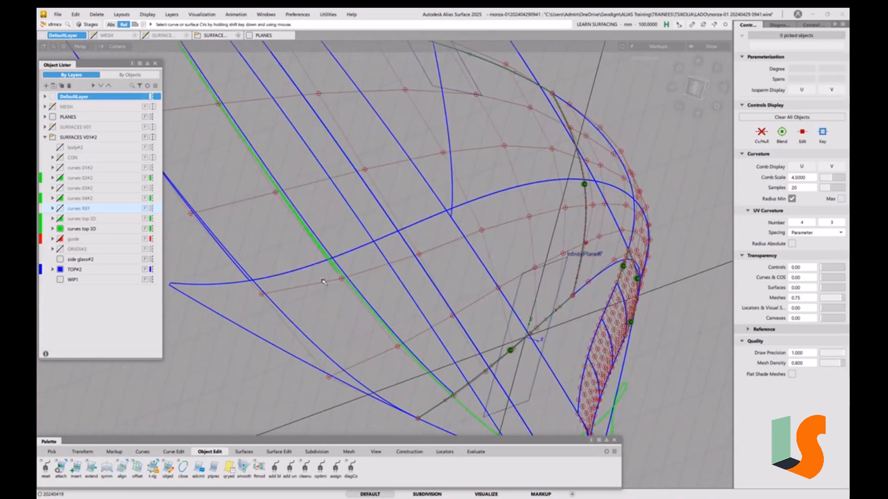
{"action": "mouse_move", "coordinate": [402, 281]}
{"action": "right_mouse_down", "text": "alt+shift"}
{"action": "mouse_move", "coordinate": [410, 260]}
{"action": "mouse_move", "coordinate": [431, 319]}
{"action": "right_mouse_up", "text": "alt+shift"}
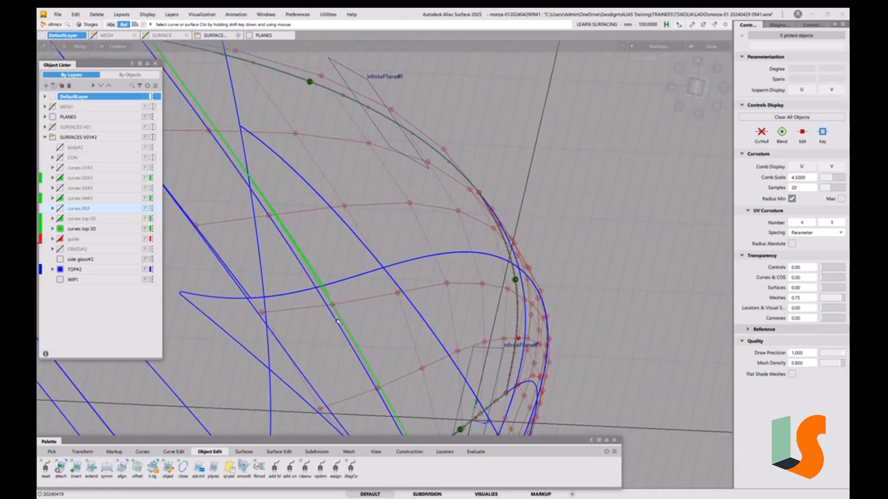
{"action": "left_click_drag", "start_coordinate": [337, 321], "coordinate": [308, 274], "text": "alt+shift"}
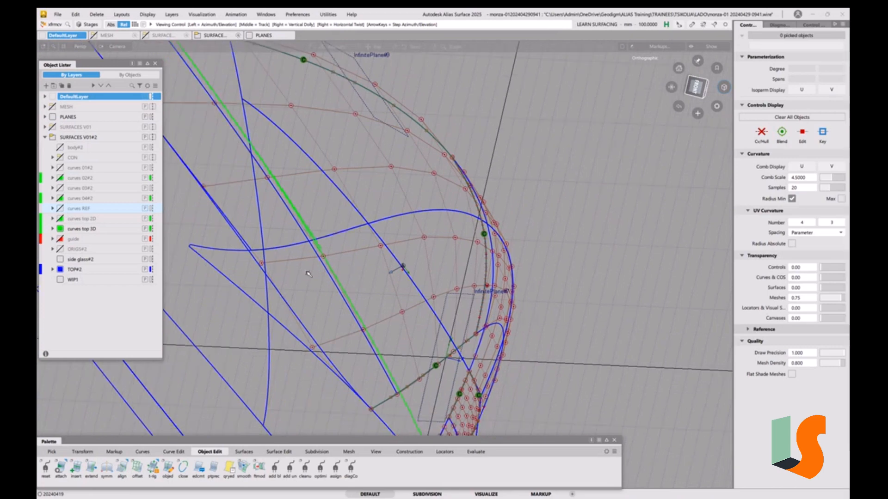
{"action": "left_click", "coordinate": [262, 264]}
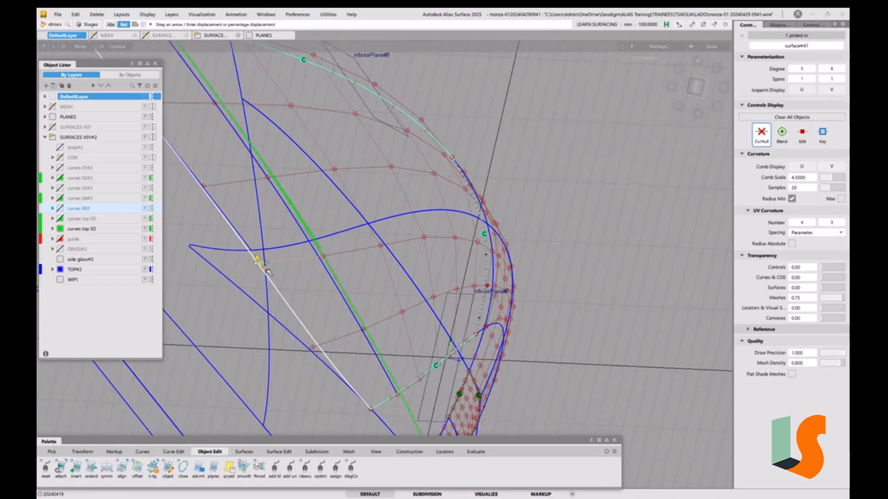
{"action": "left_click_drag", "start_coordinate": [257, 260], "coordinate": [268, 275]}
{"action": "left_click", "coordinate": [323, 258]}
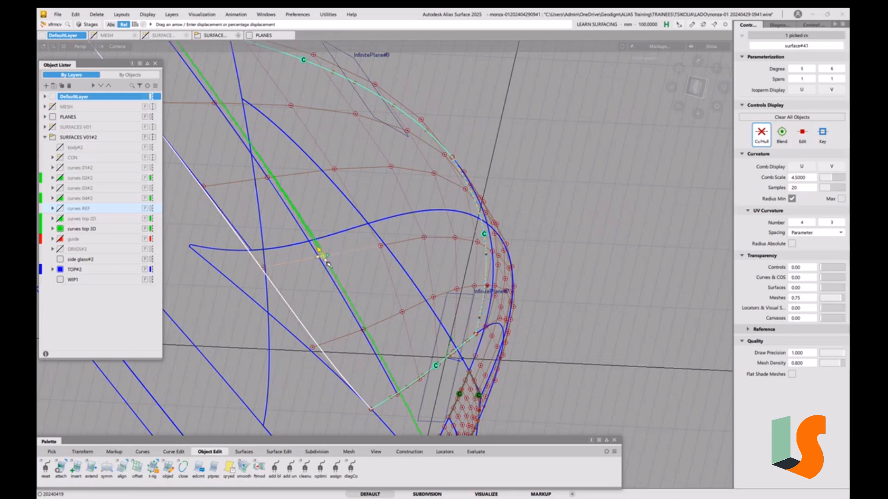
{"action": "left_click", "coordinate": [381, 252]}
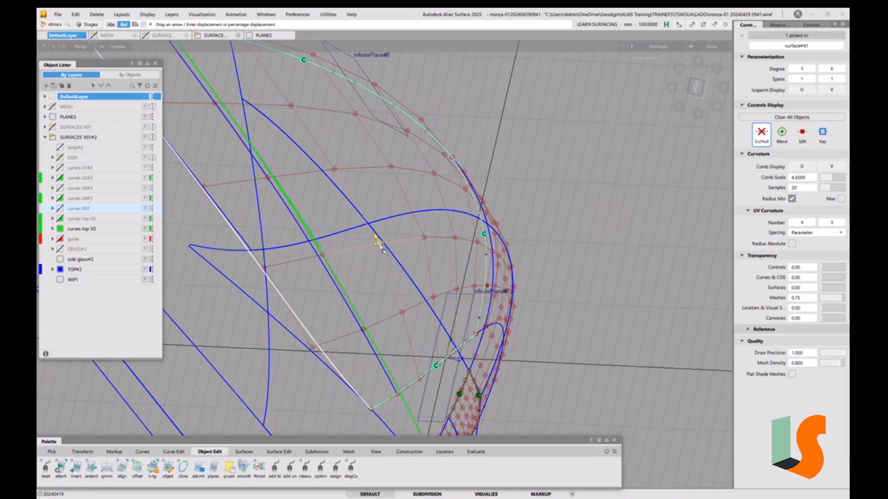
{"action": "left_click_drag", "start_coordinate": [393, 240], "coordinate": [399, 268], "text": "alt+shift"}
{"action": "left_click_drag", "start_coordinate": [487, 338], "coordinate": [549, 246], "text": "alt+shift"}
{"action": "right_click_drag", "start_coordinate": [489, 252], "coordinate": [486, 271], "text": "ctrl+shift"}
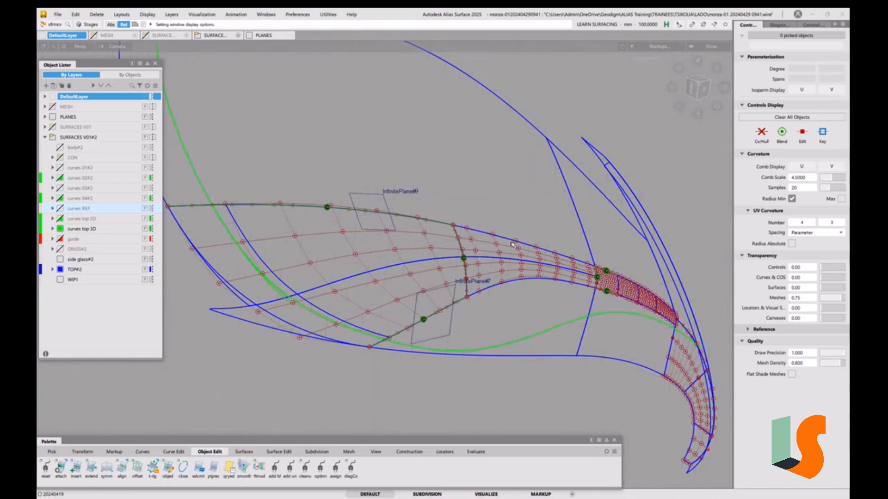
{"action": "left_click_drag", "start_coordinate": [512, 244], "coordinate": [575, 222], "text": "alt+shift"}
{"action": "right_click_drag", "start_coordinate": [575, 222], "coordinate": [455, 271], "text": "alt+shift"}
{"action": "middle_click_drag", "start_coordinate": [455, 271], "coordinate": [378, 305], "text": "alt+shift"}
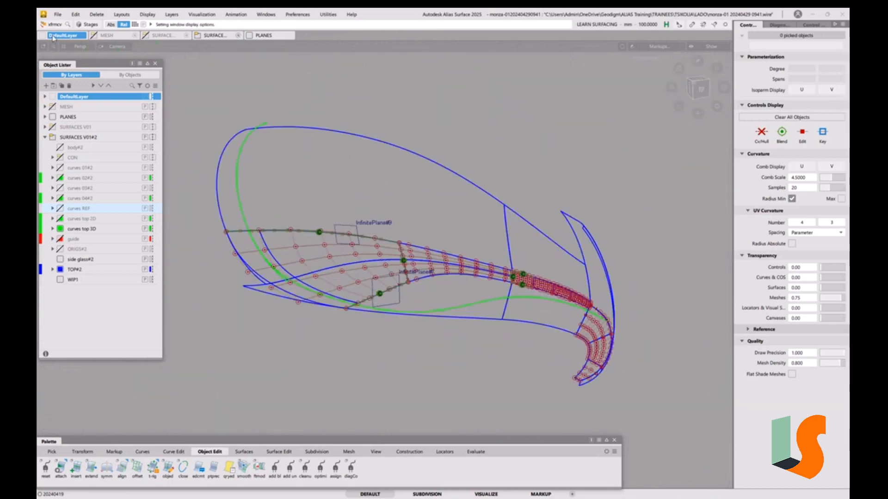
{"action": "left_click", "coordinate": [58, 17]}
{"action": "left_click", "coordinate": [67, 101]}
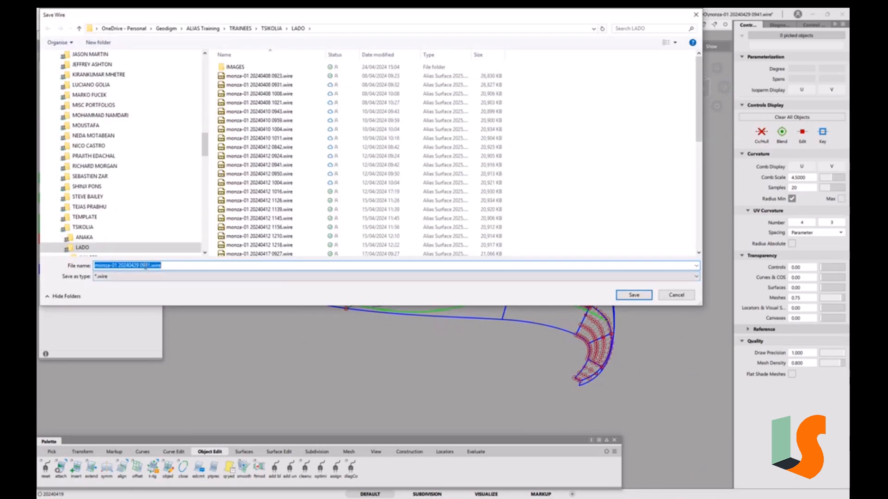
{"action": "left_click_drag", "start_coordinate": [145, 266], "coordinate": [199, 265]}
{"action": "type", "text": "55"}
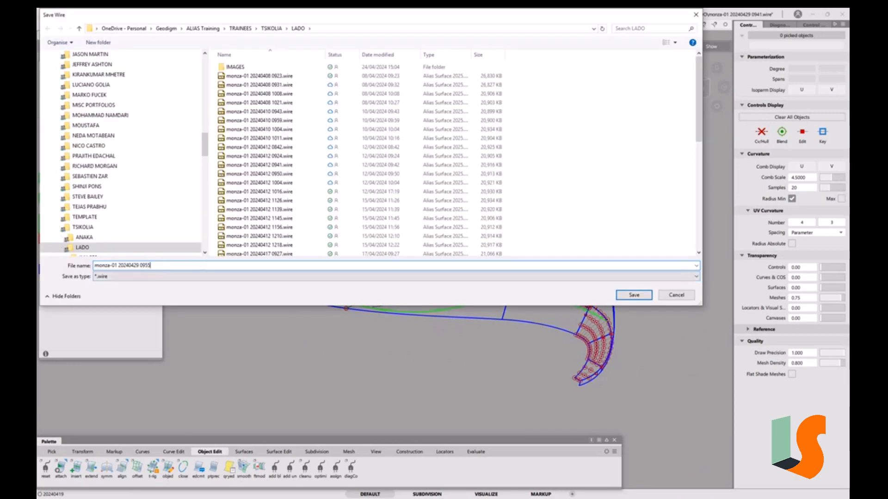
{"action": "key", "text": "Return"}
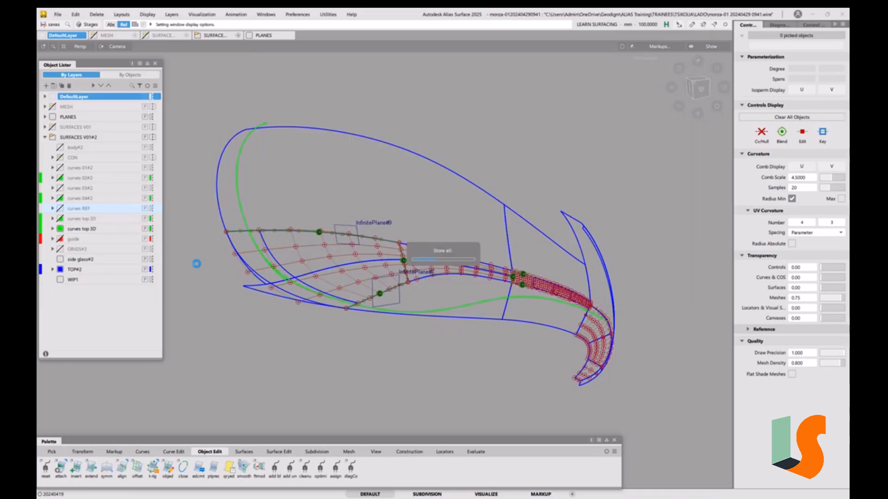
Examine the CV flow across surface#41 and surface#42 and their shared boundary from several angles
{"action": "left_click_drag", "start_coordinate": [385, 265], "coordinate": [409, 286], "text": "alt+shift"}
{"action": "right_click_drag", "start_coordinate": [409, 286], "coordinate": [446, 327], "text": "alt+shift"}
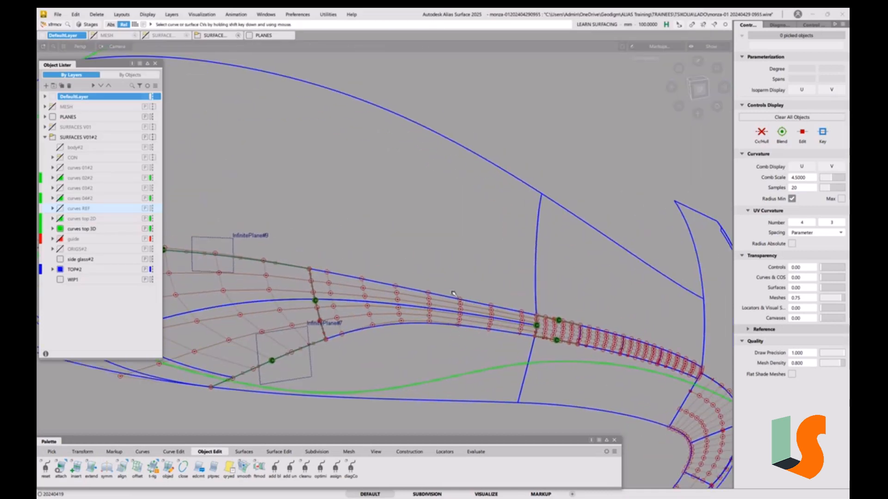
{"action": "left_click_drag", "start_coordinate": [433, 318], "coordinate": [447, 380], "text": "alt+shift"}
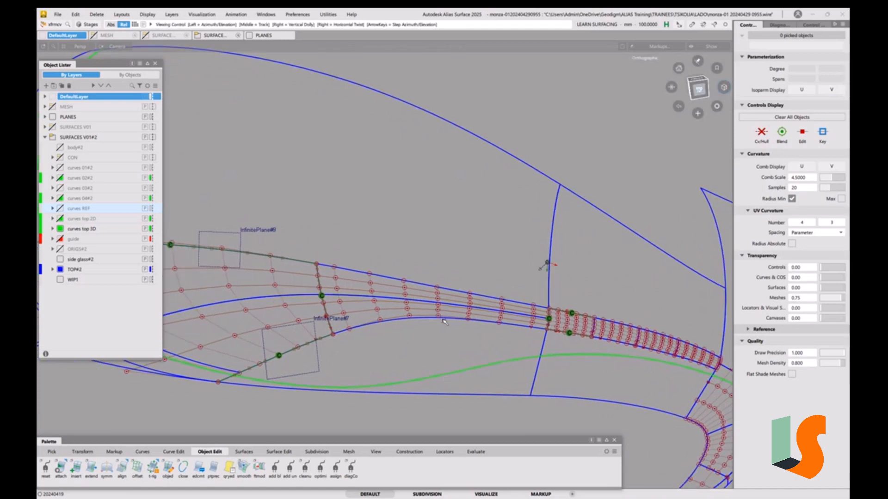
{"action": "left_click_drag", "start_coordinate": [549, 206], "coordinate": [370, 288], "text": "alt+shift"}
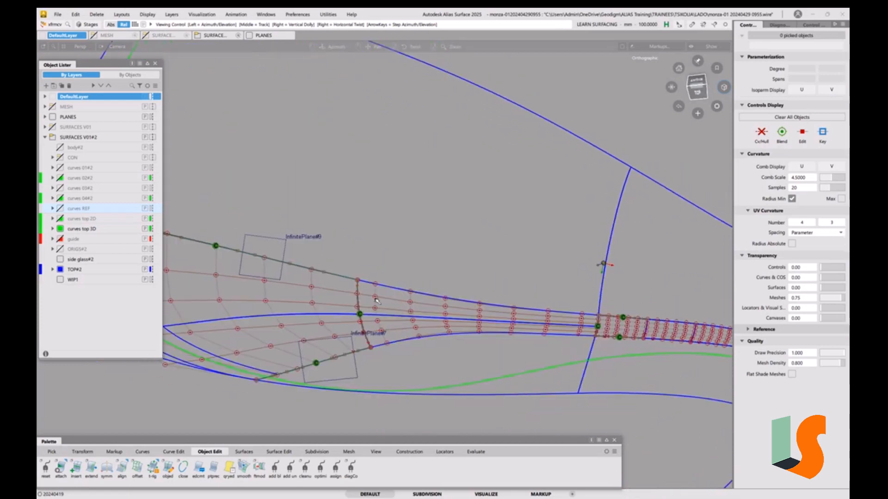
{"action": "left_click_drag", "start_coordinate": [296, 250], "coordinate": [341, 281], "text": "alt+shift"}
{"action": "middle_click_drag", "start_coordinate": [342, 281], "coordinate": [331, 237], "text": "alt+shift"}
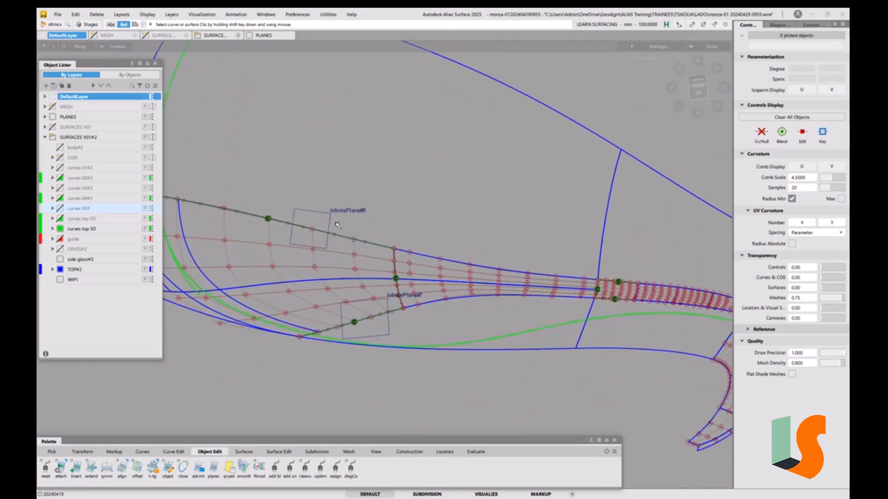
{"action": "left_click_drag", "start_coordinate": [416, 229], "coordinate": [469, 232], "text": "alt+shift"}
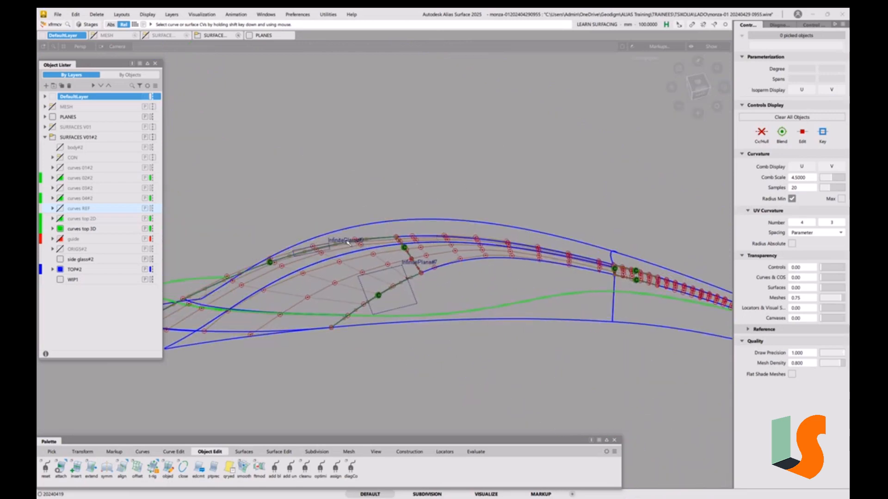
{"action": "left_click_drag", "start_coordinate": [449, 222], "coordinate": [428, 219], "text": "alt+shift"}
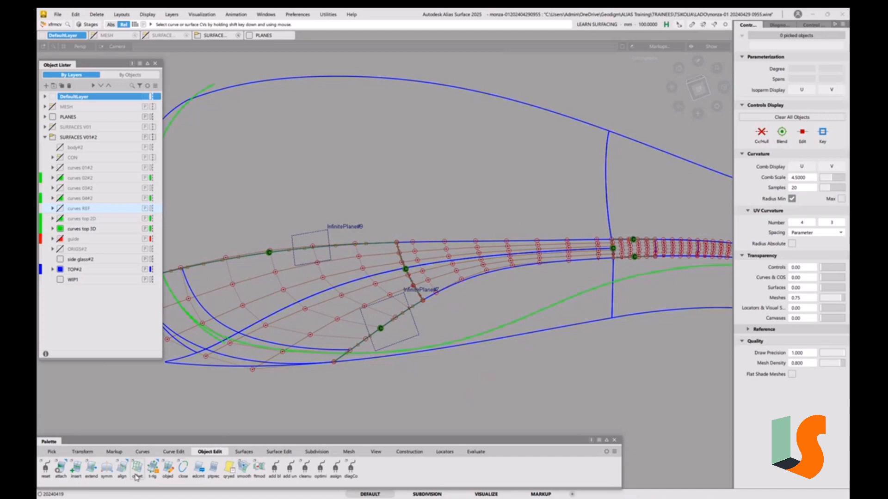
Align the upper long edge of surface#42 to the large blue surface above it with G2, Project type and Normal vector
{"action": "double_click", "coordinate": [122, 467]}
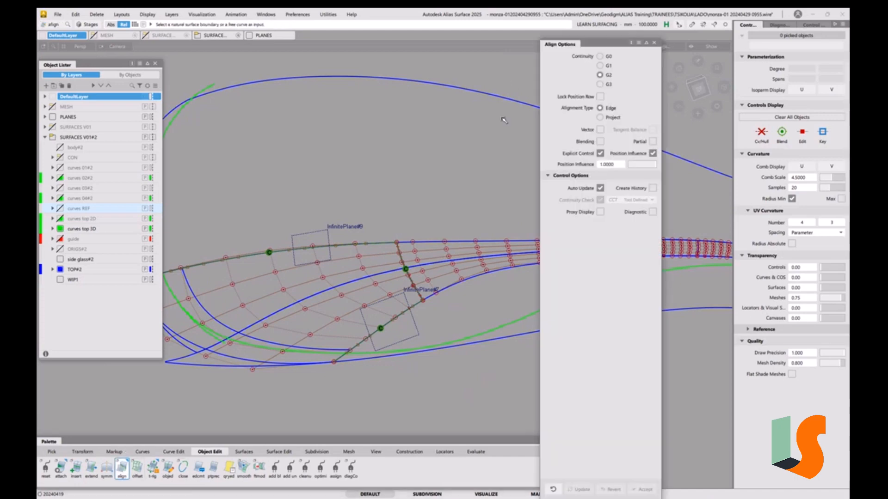
{"action": "left_click_drag", "start_coordinate": [486, 160], "coordinate": [519, 175], "text": "alt+shift"}
{"action": "left_click", "coordinate": [600, 117]}
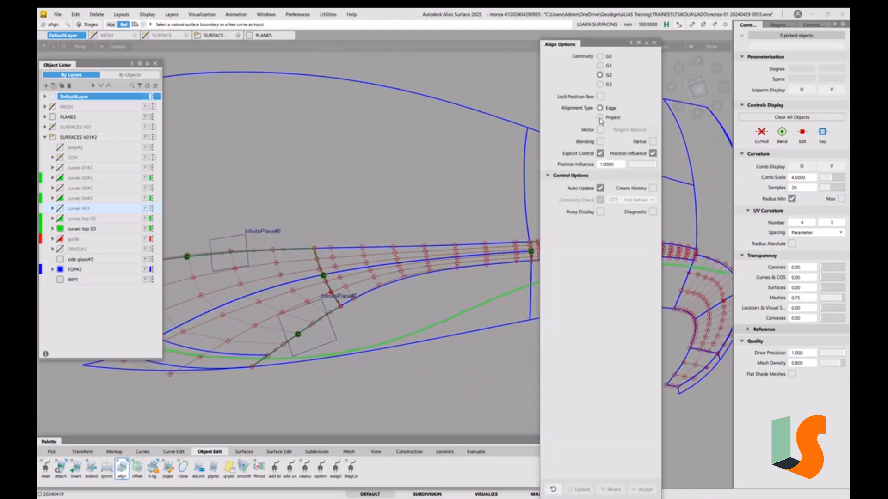
{"action": "left_click", "coordinate": [600, 224]}
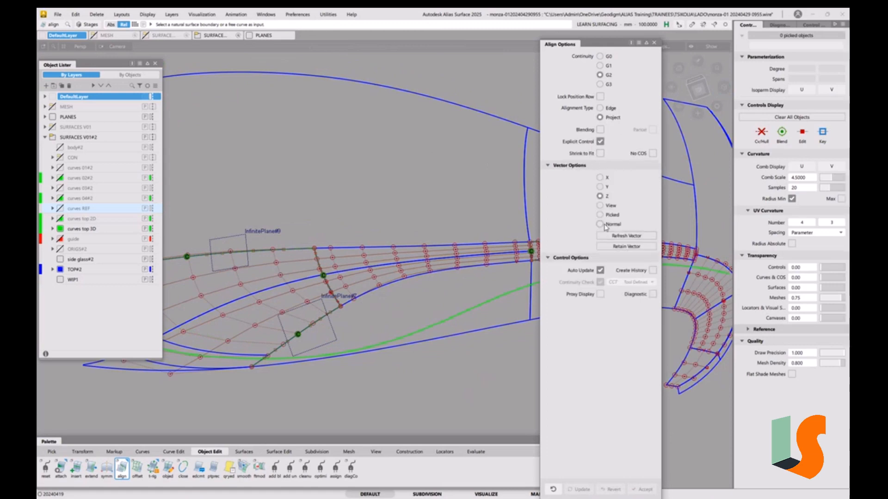
{"action": "left_click", "coordinate": [423, 247]}
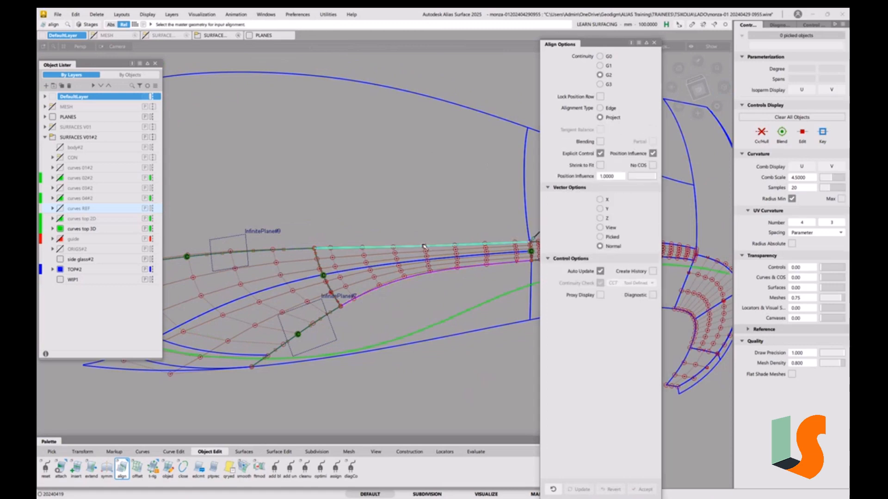
{"action": "left_click", "coordinate": [435, 211]}
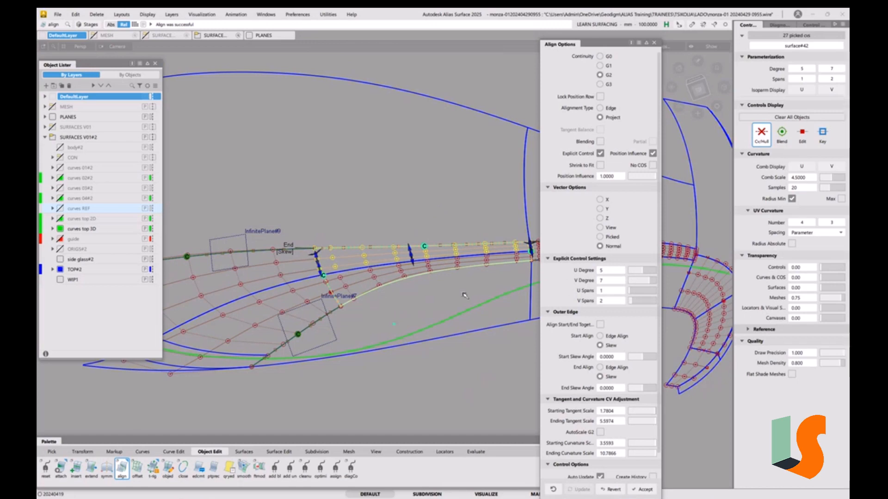
Align the lower long edge of surface#42 to the adjoining surface below it with G2, Project type and Normal vector
{"action": "right_click_drag", "start_coordinate": [464, 294], "coordinate": [462, 269], "text": "alt+shift"}
{"action": "left_click_drag", "start_coordinate": [464, 270], "coordinate": [404, 315], "text": "alt+shift"}
{"action": "left_click", "coordinate": [398, 272]}
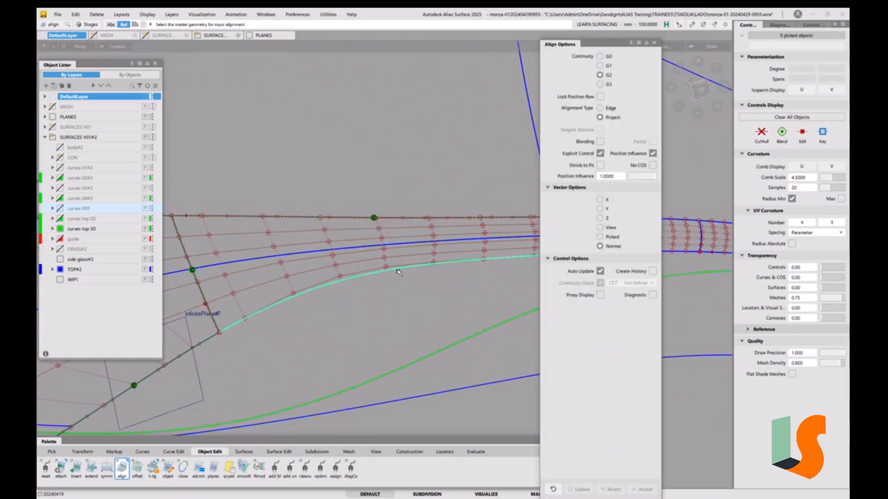
{"action": "left_click_drag", "start_coordinate": [341, 306], "coordinate": [301, 294], "text": "alt+shift"}
{"action": "left_click", "coordinate": [417, 377]}
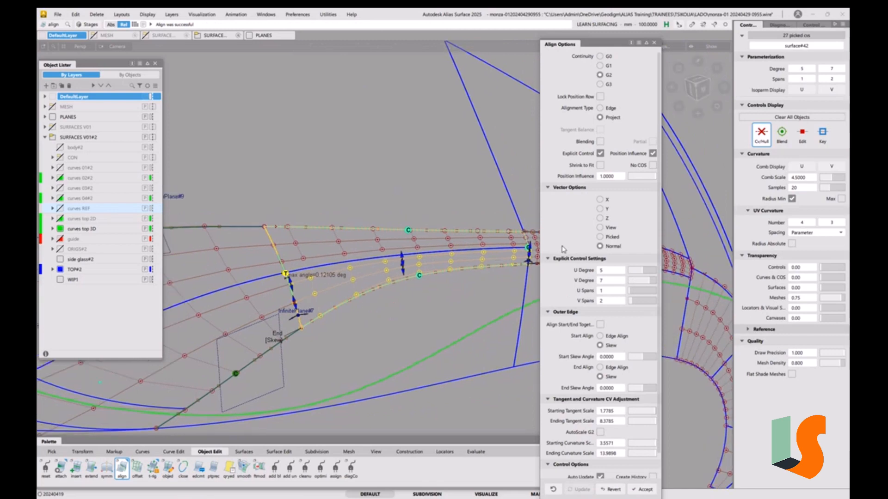
Try G1 continuity on the lower-edge alignment with the check type set to G2 Curvature, and return the alignment to G2
{"action": "left_click", "coordinate": [608, 65]}
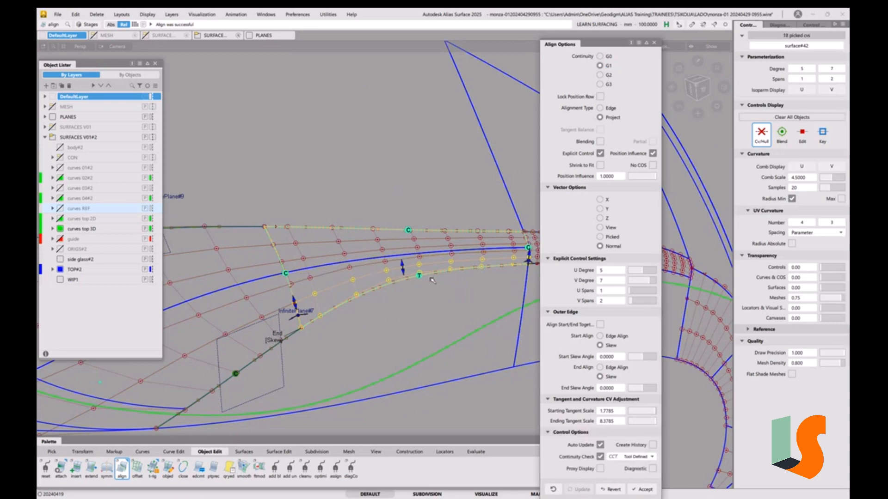
{"action": "left_click", "coordinate": [650, 458]}
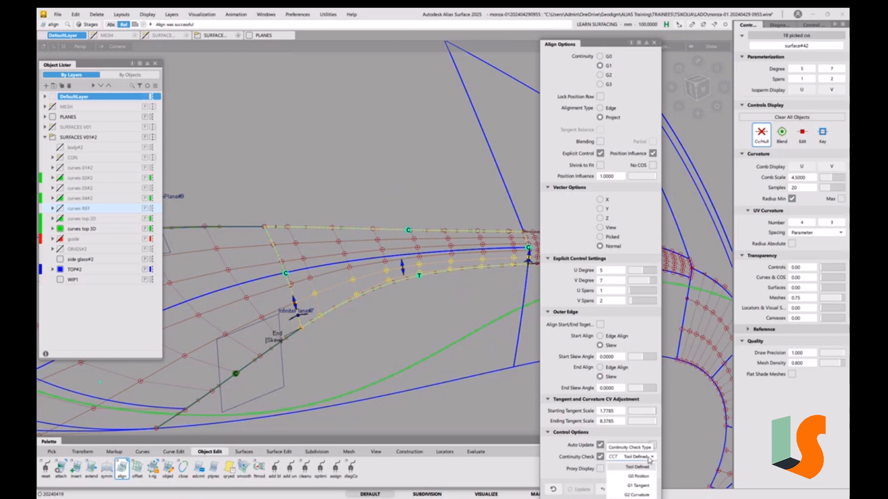
{"action": "left_click", "coordinate": [643, 495]}
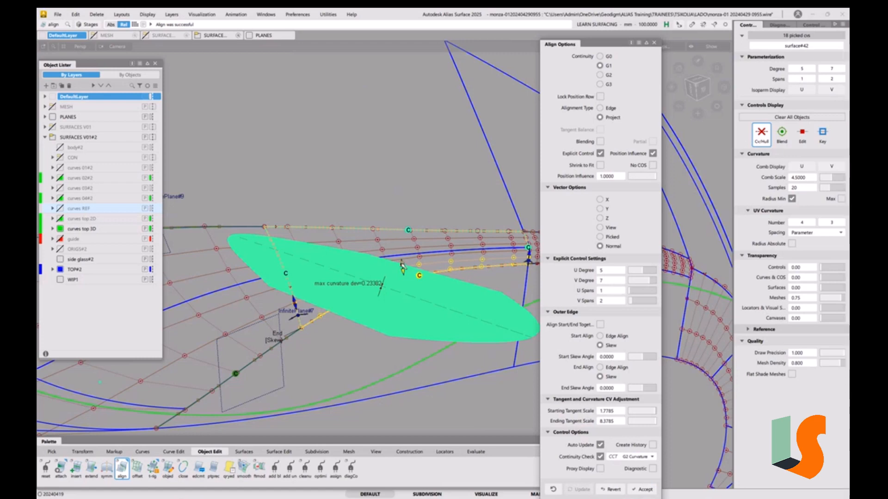
{"action": "left_click", "coordinate": [599, 75]}
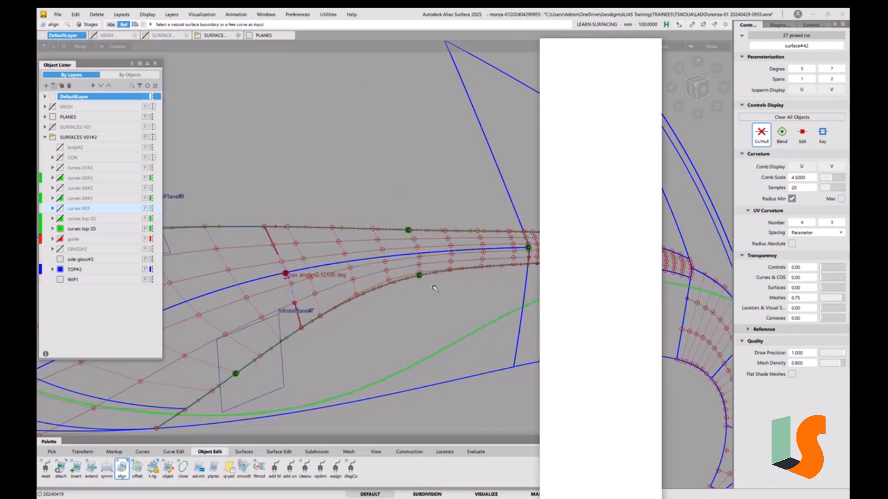
{"action": "left_click", "coordinate": [360, 331]}
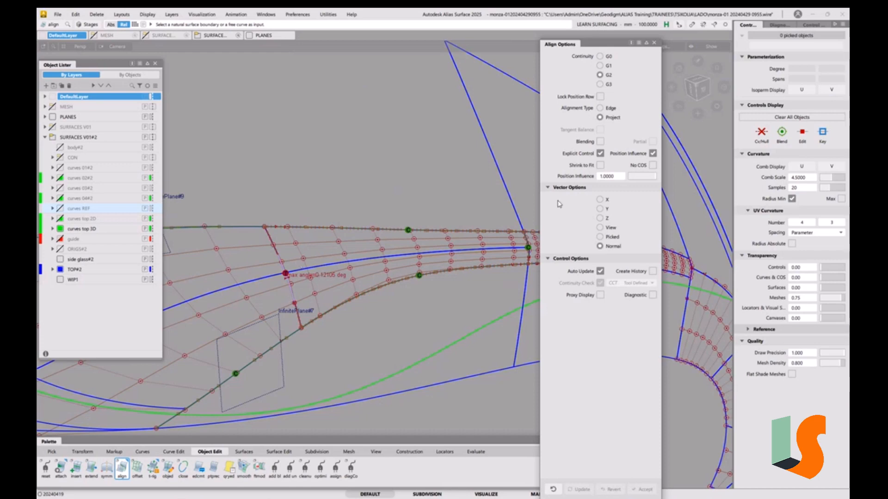
Align the end edge of surface#42 to surface#41 with G1 and Edge type, and set its continuity check to G2 Curvature
{"action": "left_click", "coordinate": [600, 108]}
{"action": "left_click", "coordinate": [600, 65]}
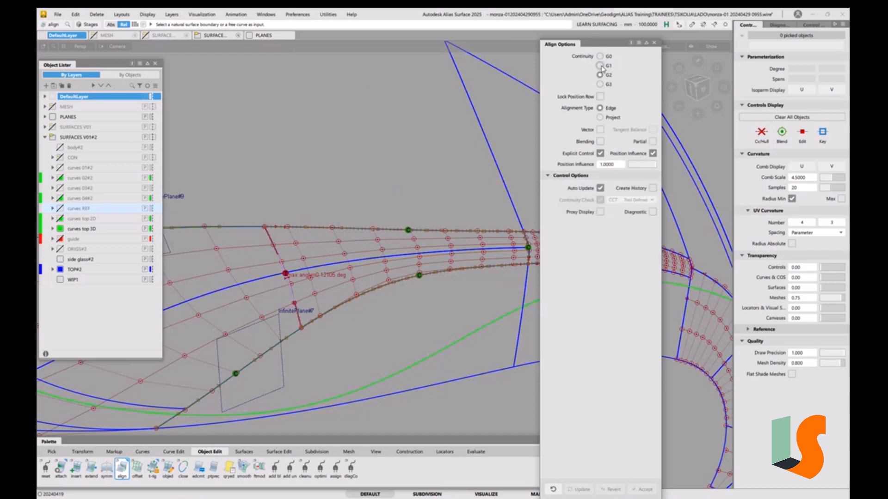
{"action": "left_click", "coordinate": [292, 288]}
{"action": "left_click", "coordinate": [301, 293]}
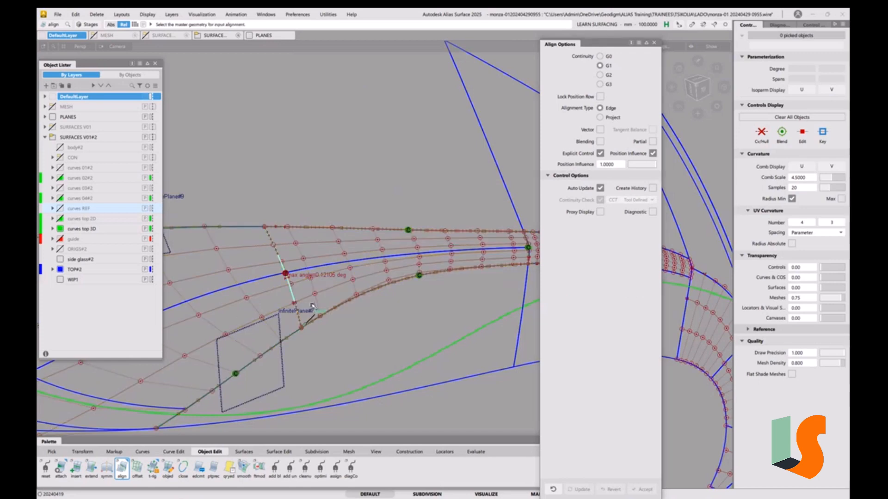
{"action": "left_click", "coordinate": [293, 289]}
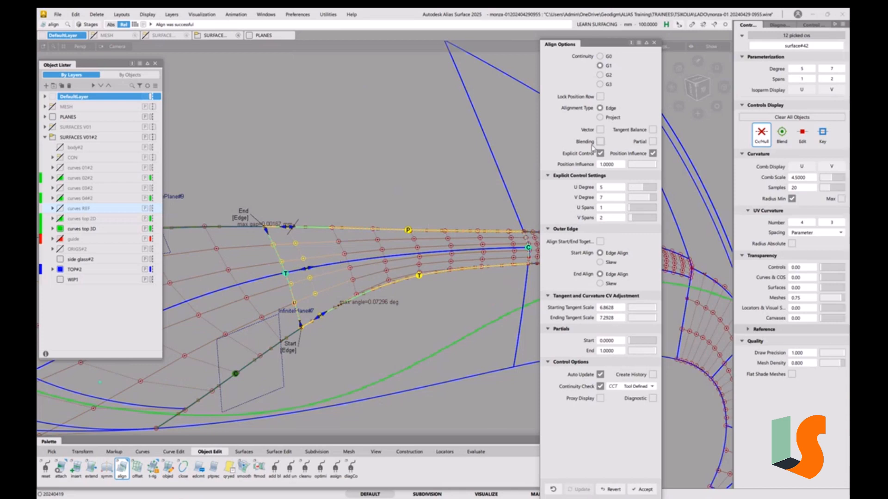
{"action": "left_click", "coordinate": [651, 387]}
{"action": "left_click", "coordinate": [640, 424]}
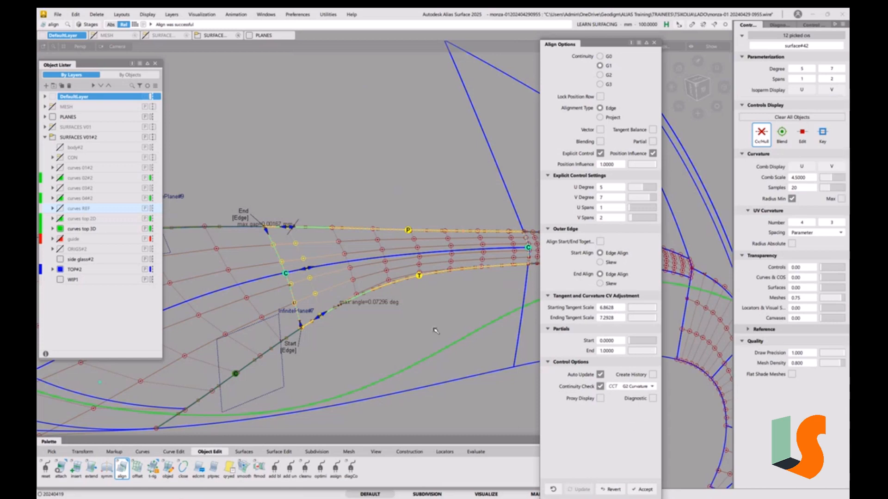
Examine the CV rows of surface#42 close to its end edge with surface#41
{"action": "scroll", "coordinate": [340, 251], "scroll_direction": "up", "scroll_amount": 5}
{"action": "middle_click_drag", "start_coordinate": [340, 251], "coordinate": [441, 217], "text": "alt+shift"}
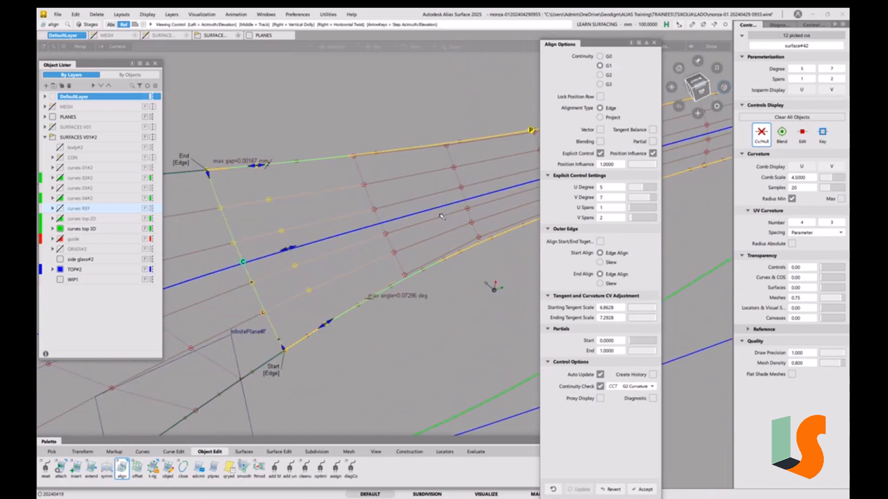
{"action": "left_click_drag", "start_coordinate": [370, 249], "coordinate": [365, 297], "text": "alt+shift"}
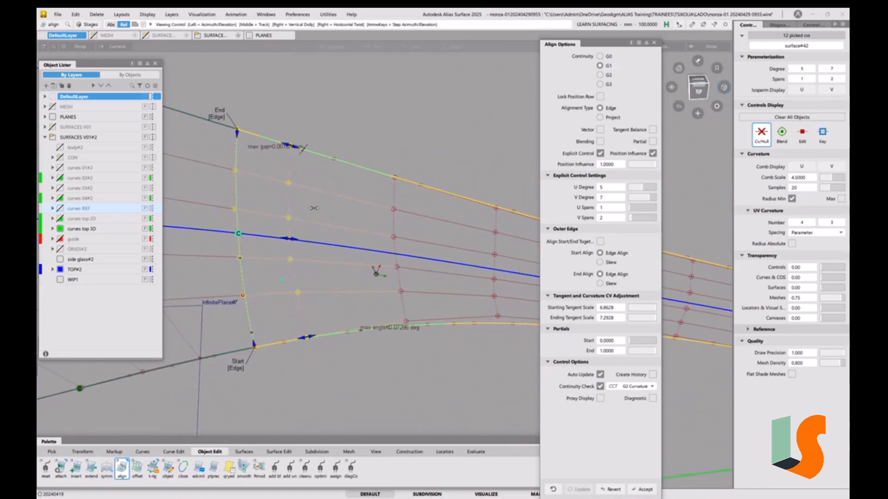
{"action": "left_click_drag", "start_coordinate": [323, 207], "coordinate": [337, 206], "text": "alt+shift"}
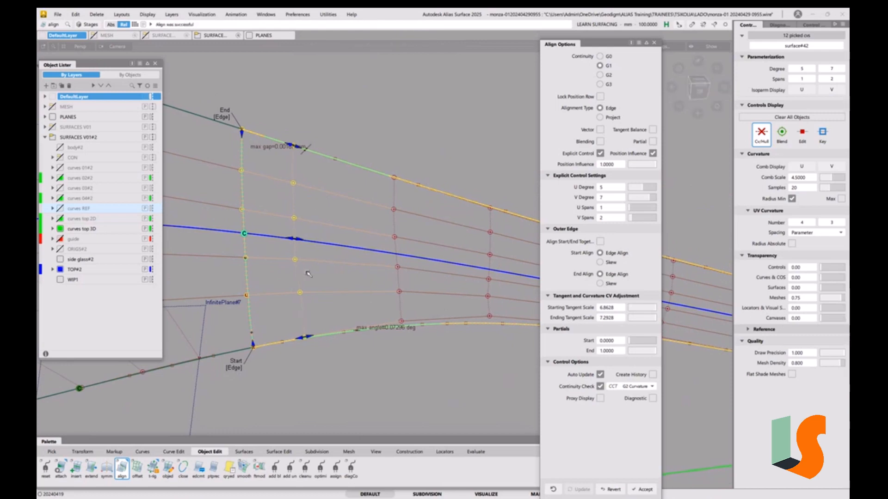
{"action": "left_click_drag", "start_coordinate": [331, 287], "coordinate": [291, 291], "text": "ctrl+shift"}
{"action": "left_click", "coordinate": [295, 260]}
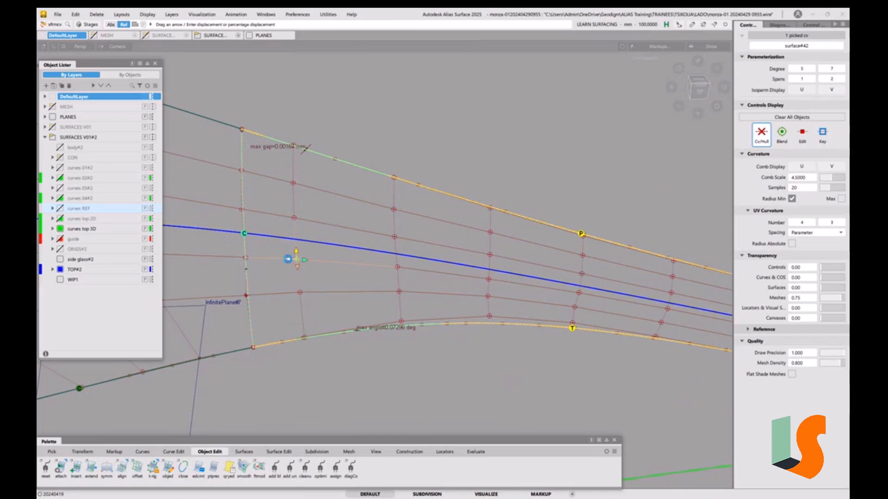
{"action": "left_click", "coordinate": [394, 361]}
{"action": "left_click_drag", "start_coordinate": [377, 272], "coordinate": [367, 291], "text": "alt+shift"}
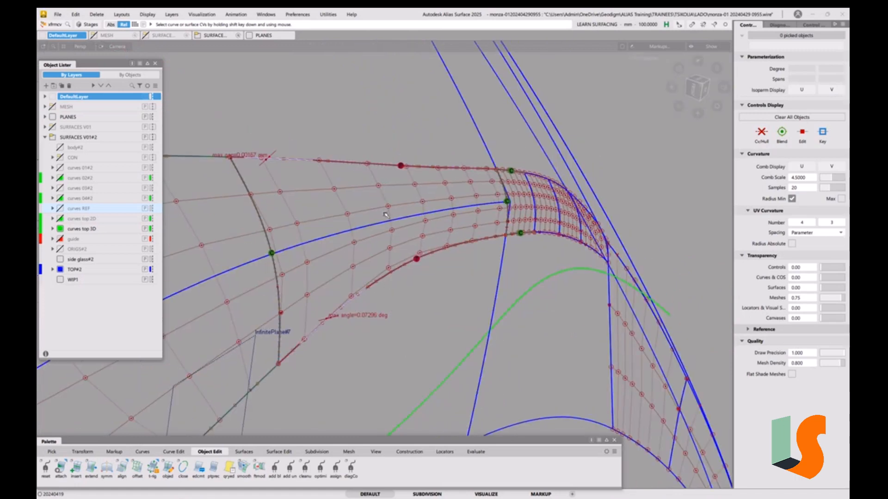
Delete the two continuity check locators on the upper and lower long edges of surface#42
{"action": "left_click_drag", "start_coordinate": [379, 177], "coordinate": [284, 208], "text": "alt+shift"}
{"action": "left_click", "coordinate": [316, 185]}
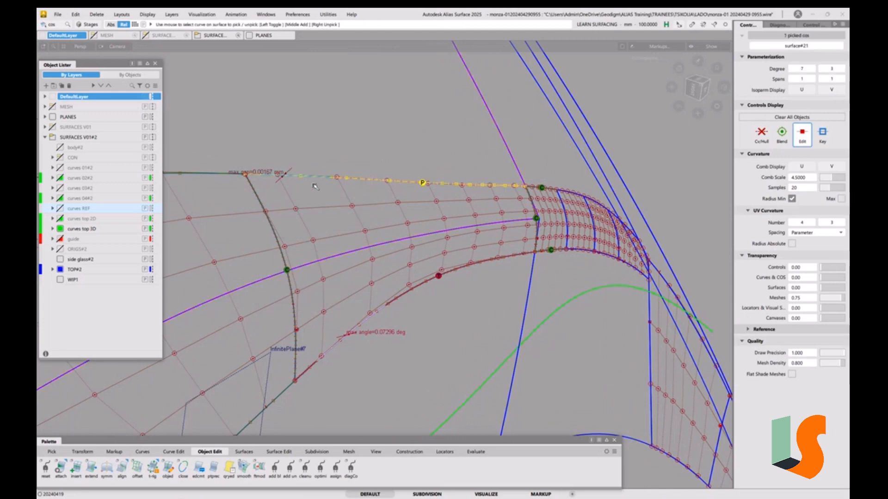
{"action": "left_click", "coordinate": [394, 284]}
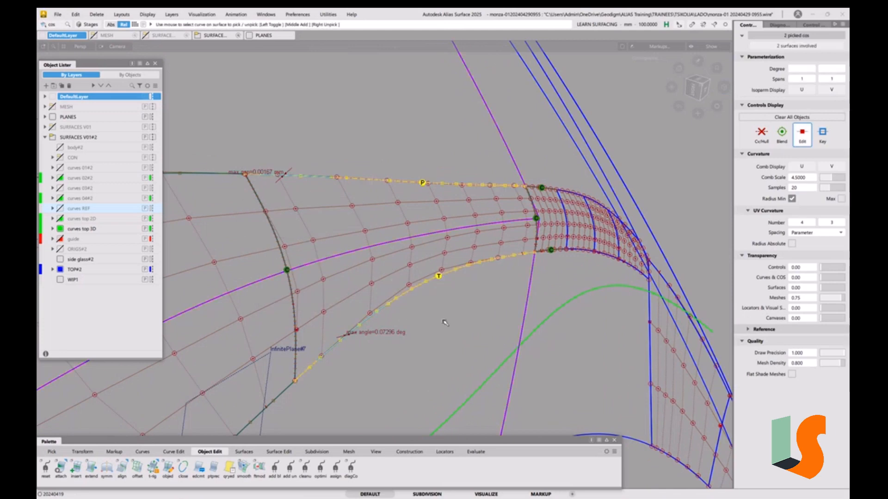
{"action": "key", "text": "Delete"}
{"action": "left_click", "coordinate": [412, 287]}
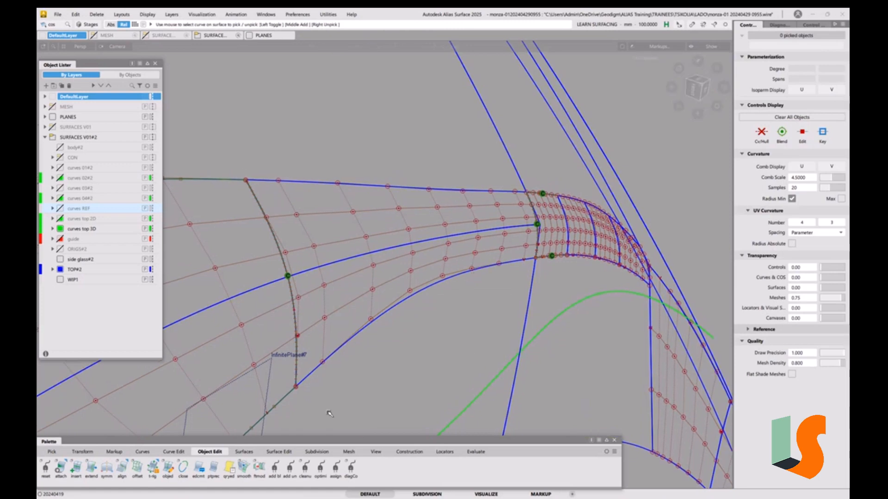
Align the upper long edge of surface#42 to the adjoining surface with G1 and Project type, and set its continuity check to G2 Curvature
{"action": "double_click", "coordinate": [122, 468]}
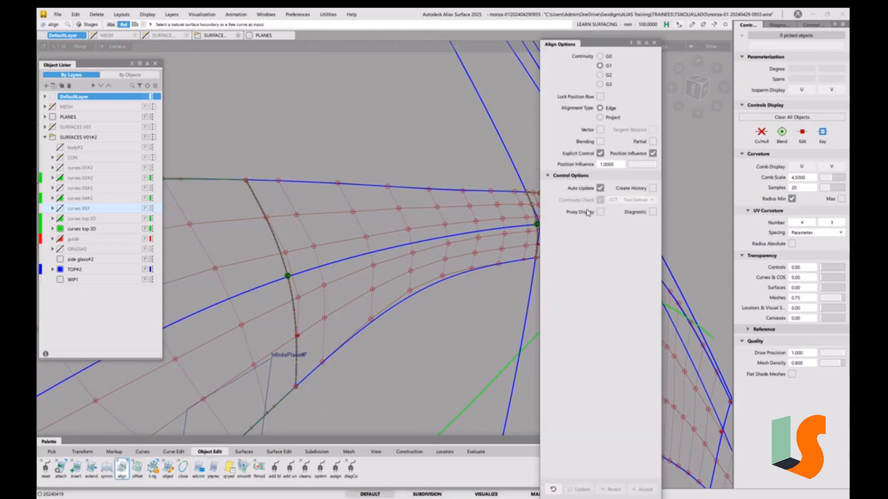
{"action": "left_click", "coordinate": [600, 117]}
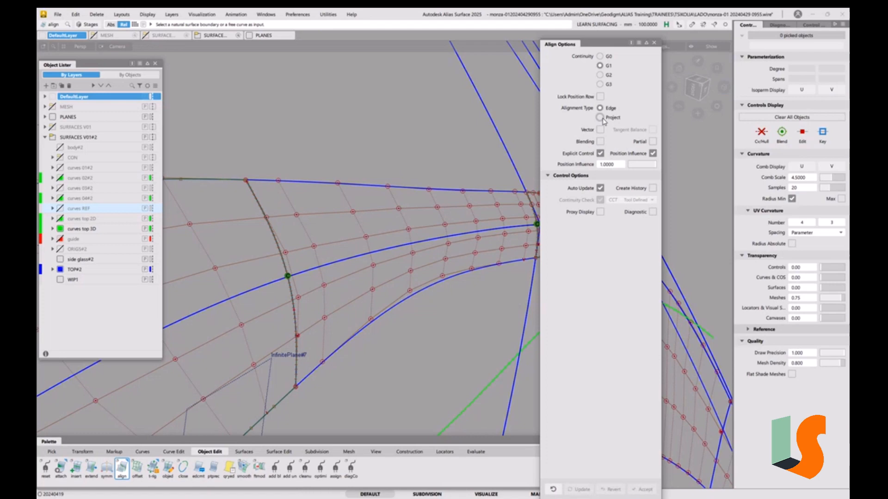
{"action": "left_click", "coordinate": [409, 189]}
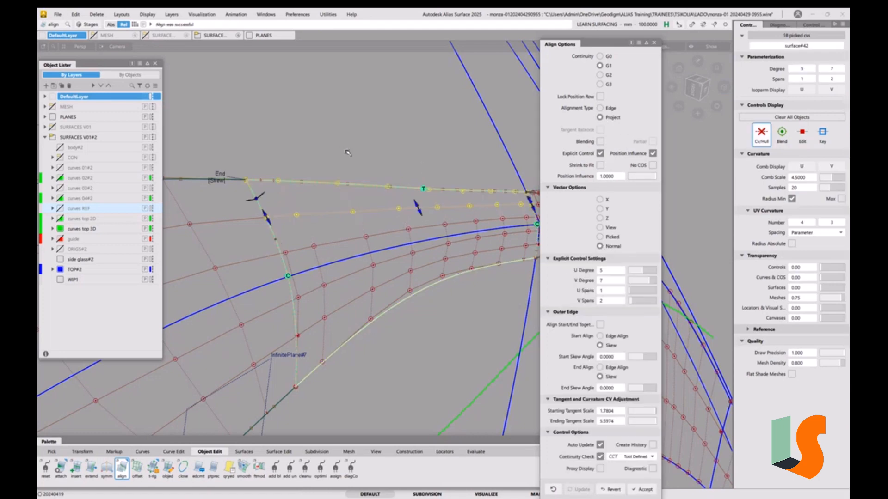
{"action": "left_click", "coordinate": [651, 456]}
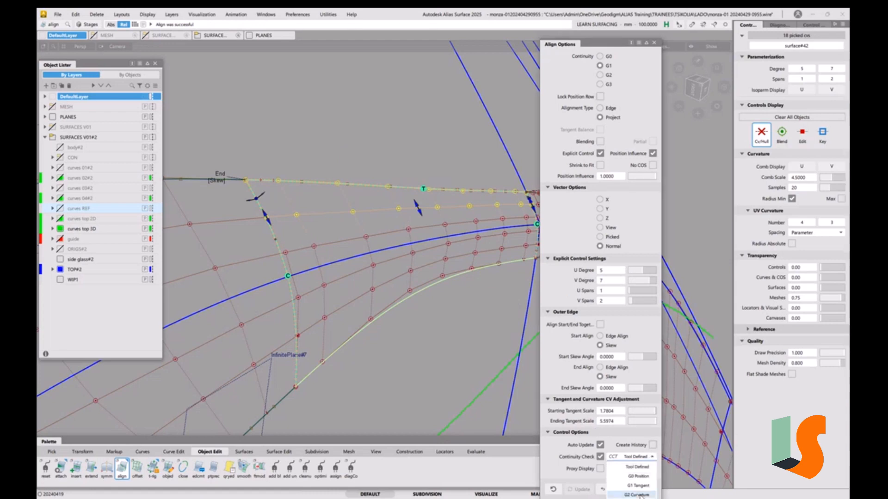
{"action": "left_click", "coordinate": [640, 495]}
{"action": "middle_click_drag", "start_coordinate": [441, 358], "coordinate": [396, 358], "text": "alt+shift"}
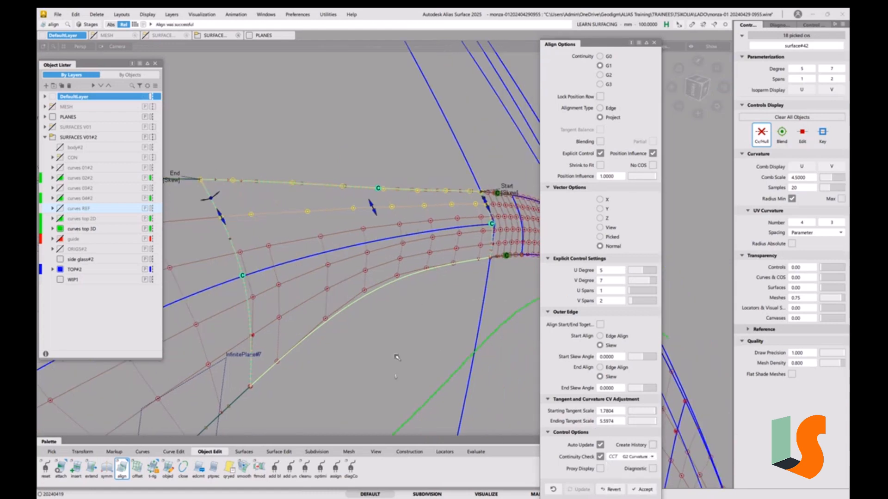
{"action": "left_click", "coordinate": [397, 357]}
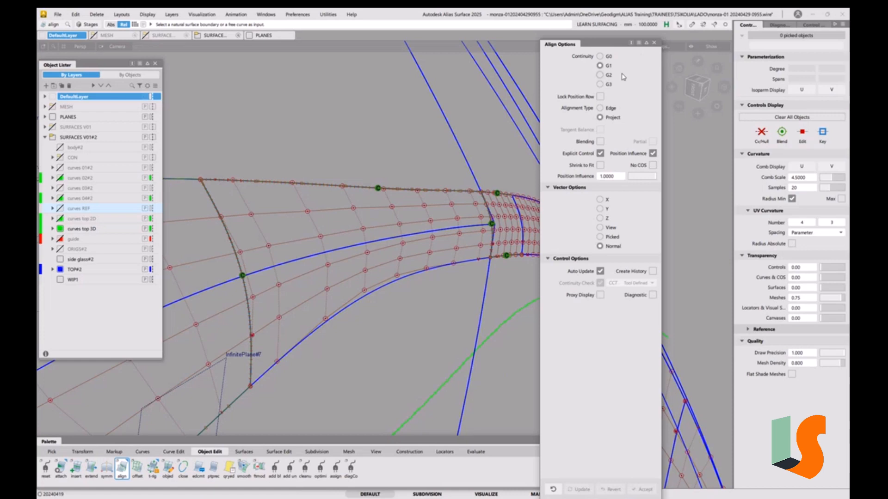
Inspect the second CV row beneath the upper long edge of surface#42
{"action": "mouse_move", "coordinate": [364, 214]}
{"action": "left_mouse_down", "text": "alt+shift"}
{"action": "mouse_move", "coordinate": [338, 212]}
{"action": "mouse_move", "coordinate": [345, 219]}
{"action": "mouse_move", "coordinate": [342, 209]}
{"action": "mouse_move", "coordinate": [350, 227]}
{"action": "mouse_move", "coordinate": [326, 227]}
{"action": "left_mouse_up", "text": "alt+shift"}
{"action": "left_click", "coordinate": [325, 225]}
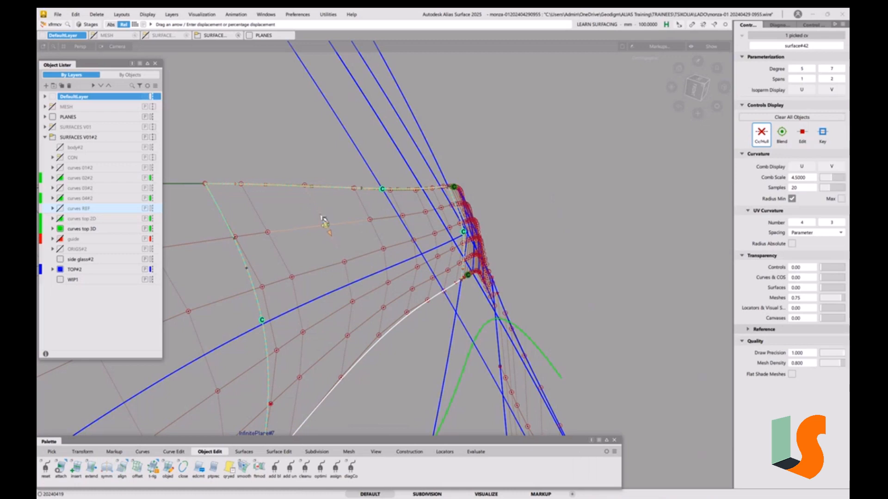
{"action": "left_click_drag", "start_coordinate": [402, 279], "coordinate": [410, 228], "text": "ctrl+shift"}
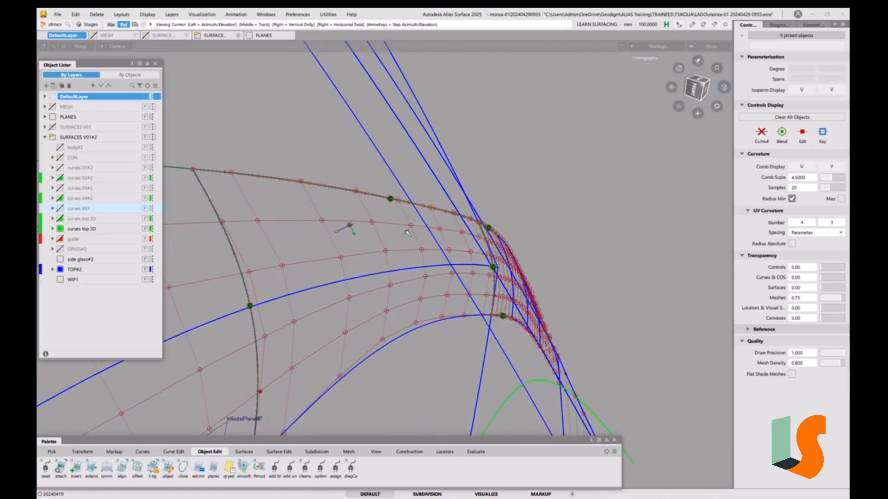
{"action": "right_click_drag", "start_coordinate": [410, 228], "coordinate": [410, 238], "text": "alt+shift"}
{"action": "left_click_drag", "start_coordinate": [410, 238], "coordinate": [408, 276], "text": "alt+shift"}
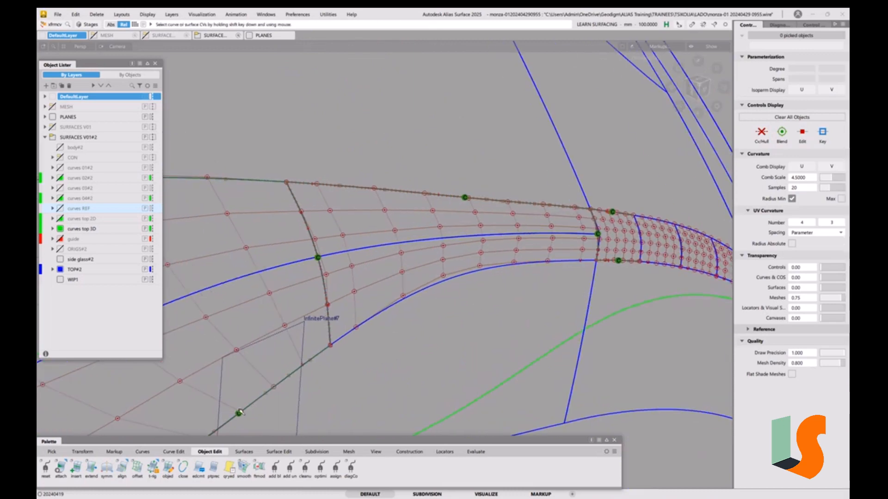
Align the lower long edge of surface#42 with G1 and Project type, lower the Position Influence, and set the continuity check to G2 Curvature
{"action": "double_click", "coordinate": [122, 467]}
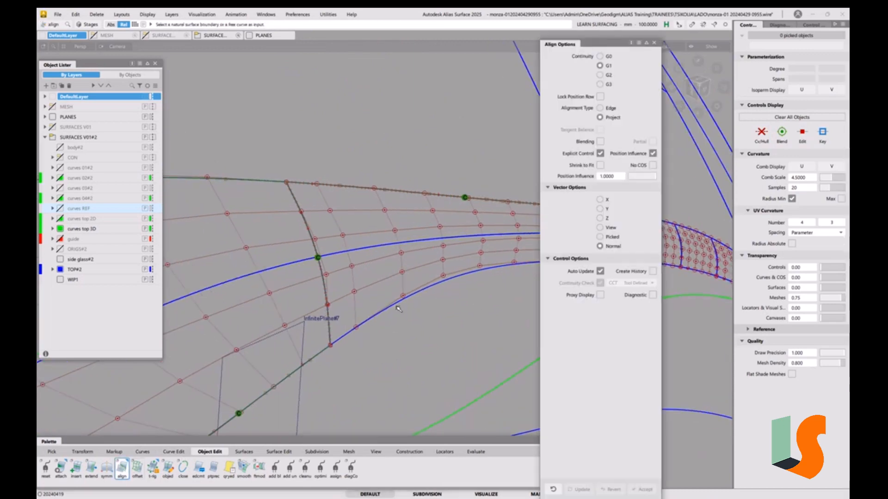
{"action": "left_click", "coordinate": [397, 304]}
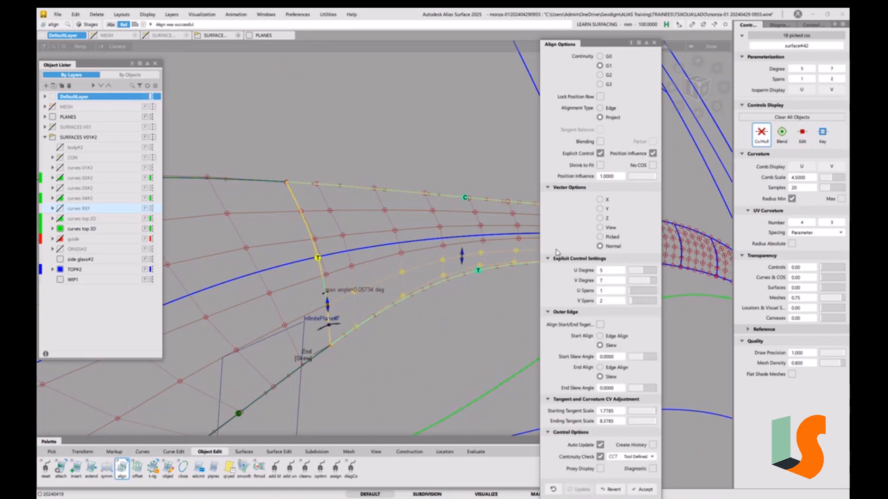
{"action": "left_click", "coordinate": [649, 177]}
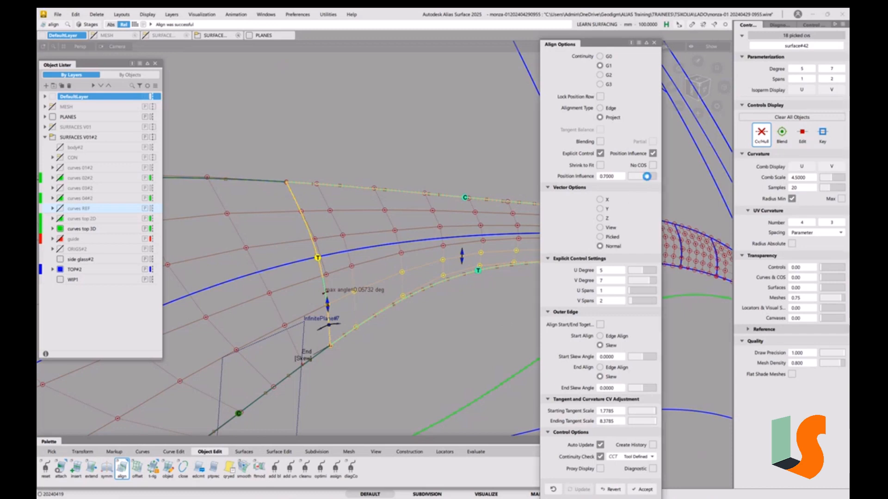
{"action": "left_click_drag", "start_coordinate": [647, 176], "coordinate": [591, 172]}
{"action": "left_click", "coordinate": [636, 456]}
{"action": "left_click", "coordinate": [636, 494]}
{"action": "left_click", "coordinate": [655, 43]}
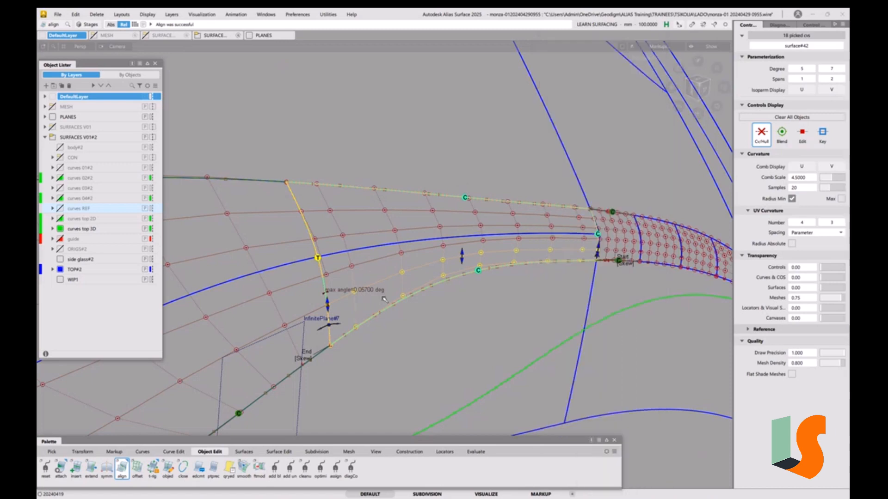
{"action": "left_click", "coordinate": [407, 309]}
Set CV editing to Move NUV with mouse sensitivity 999 and pick a second-row CV of surface#42 near its end edge
{"action": "key", "text": "t"}
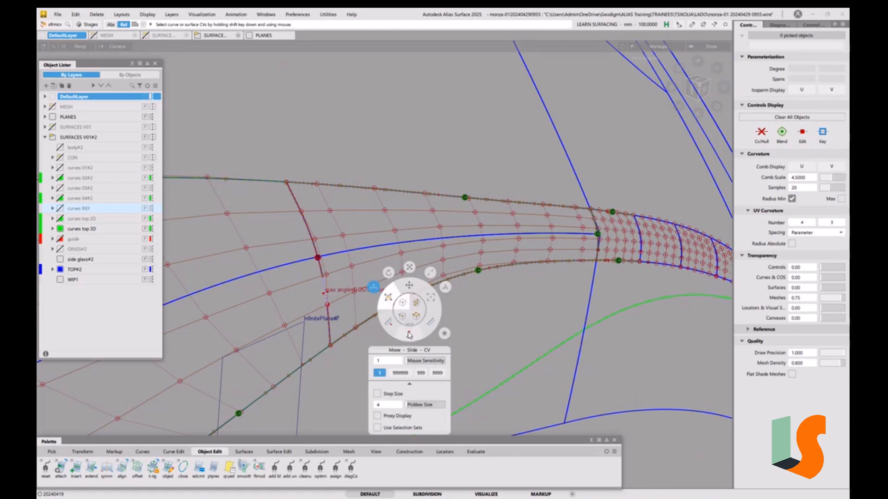
{"action": "left_click", "coordinate": [408, 335]}
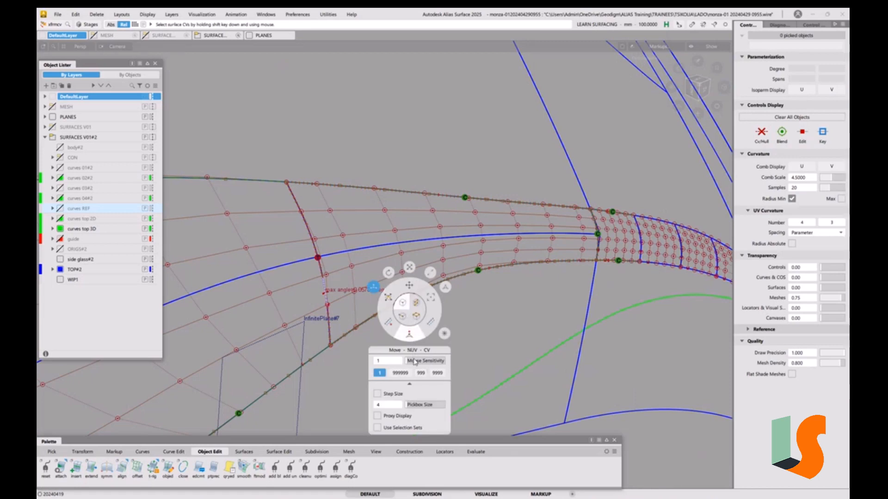
{"action": "left_click", "coordinate": [422, 374]}
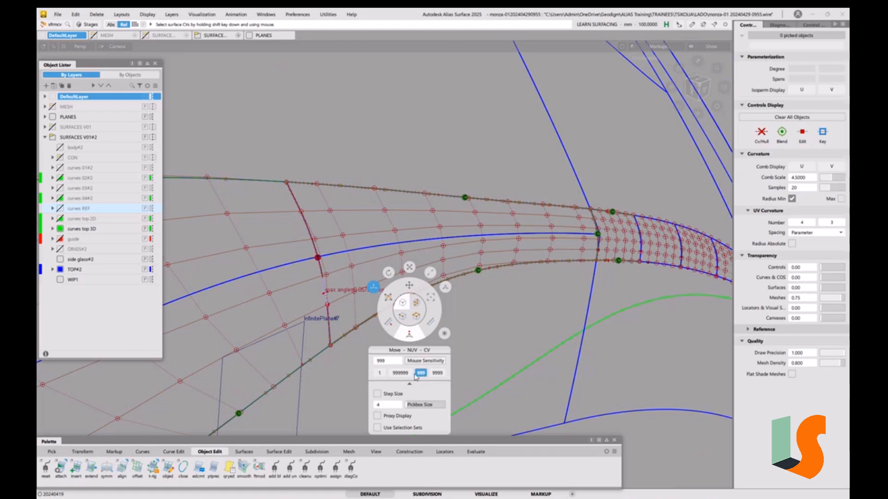
{"action": "right_click_drag", "start_coordinate": [338, 290], "coordinate": [368, 250], "text": "alt+shift"}
{"action": "left_click", "coordinate": [362, 247]}
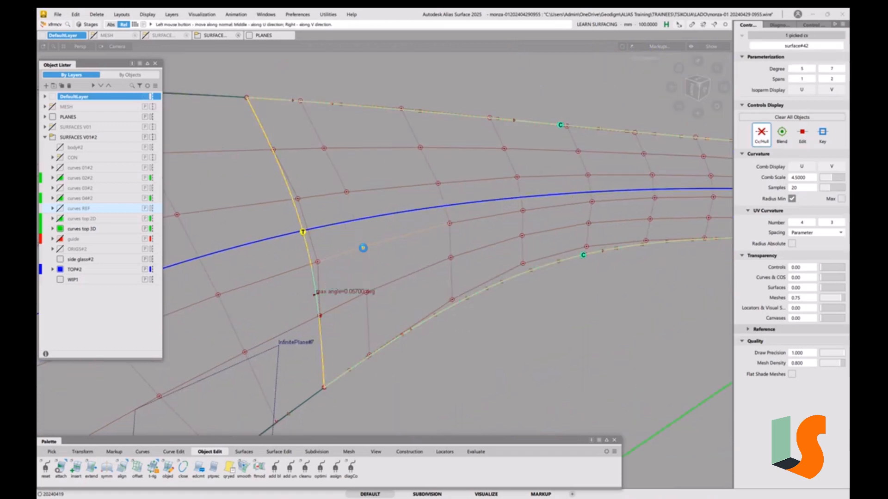
Pick the continuity check locator between surface#41 and surface#42 and show its full settings in the Information Window
{"action": "left_click_drag", "start_coordinate": [420, 350], "coordinate": [394, 299], "text": "ctrl+shift"}
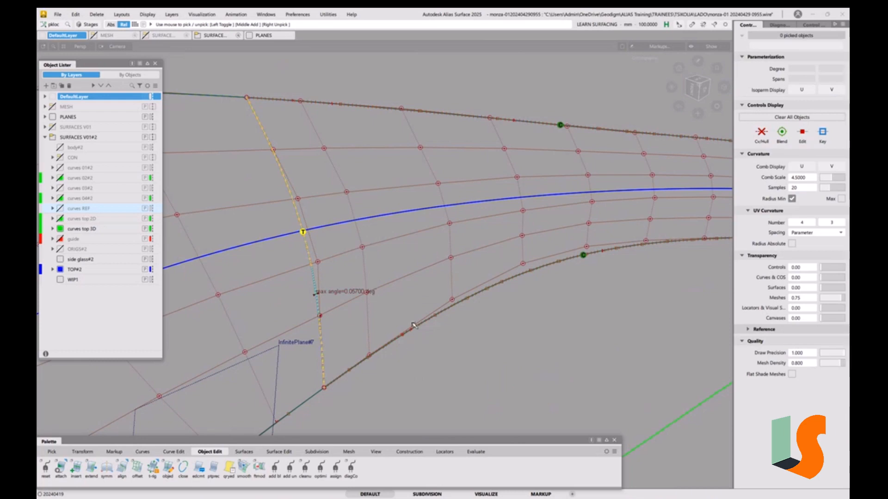
{"action": "right_click_drag", "start_coordinate": [404, 297], "coordinate": [352, 332], "text": "alt+shift"}
{"action": "middle_click_drag", "start_coordinate": [352, 332], "coordinate": [386, 311], "text": "alt+shift"}
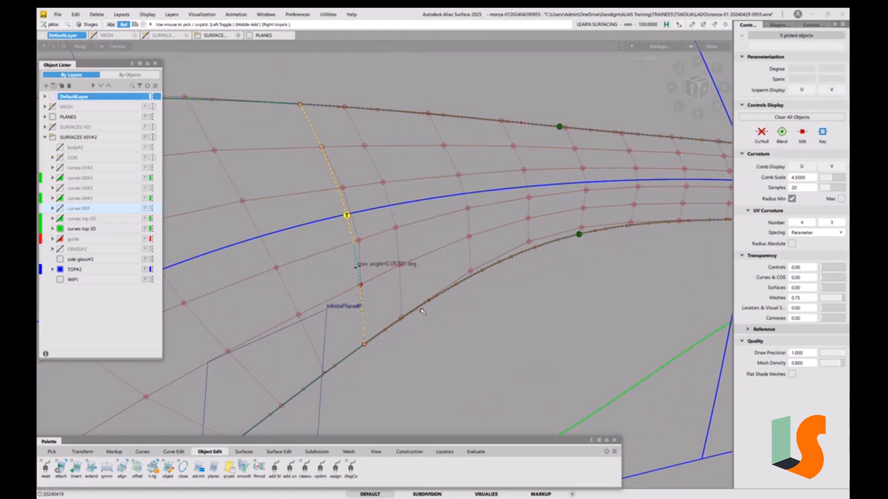
{"action": "left_click_drag", "start_coordinate": [360, 260], "coordinate": [351, 282], "text": "ctrl+shift"}
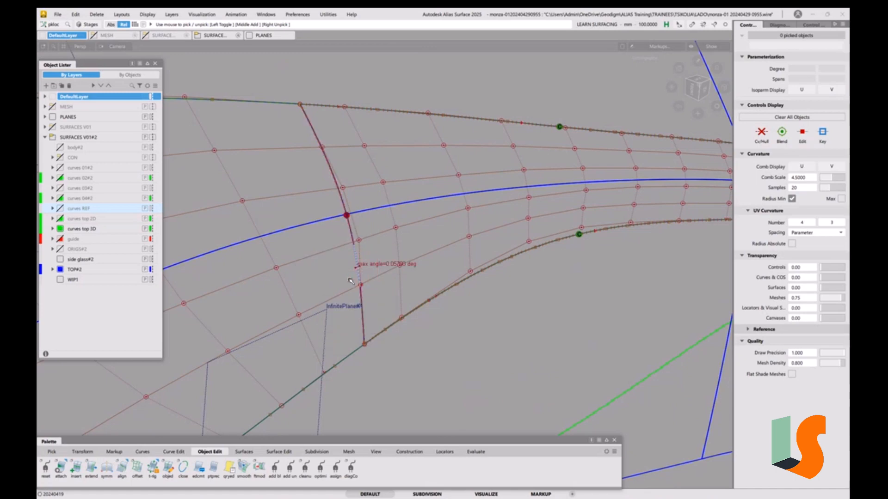
{"action": "key", "text": "ctrl+i"}
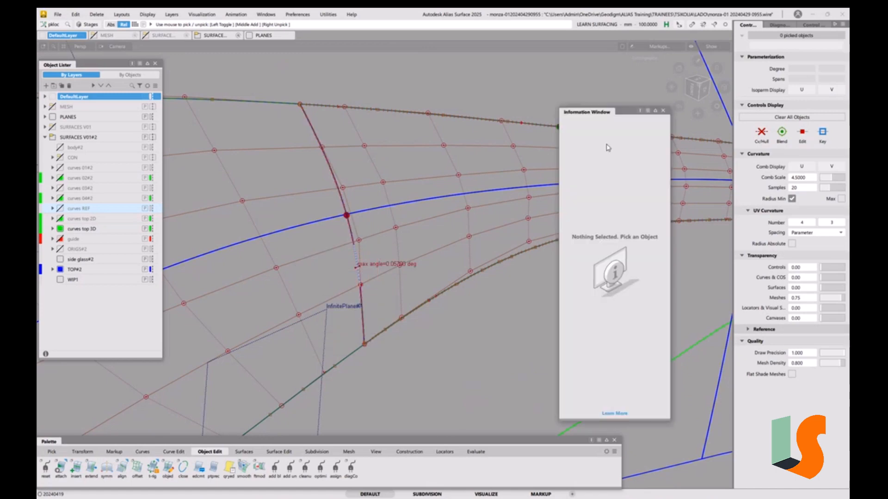
{"action": "left_click", "coordinate": [663, 115]}
{"action": "left_click_drag", "start_coordinate": [458, 213], "coordinate": [455, 228], "text": "ctrl+shift"}
{"action": "left_click_drag", "start_coordinate": [406, 258], "coordinate": [355, 297]}
{"action": "key", "text": "ctrl+i"}
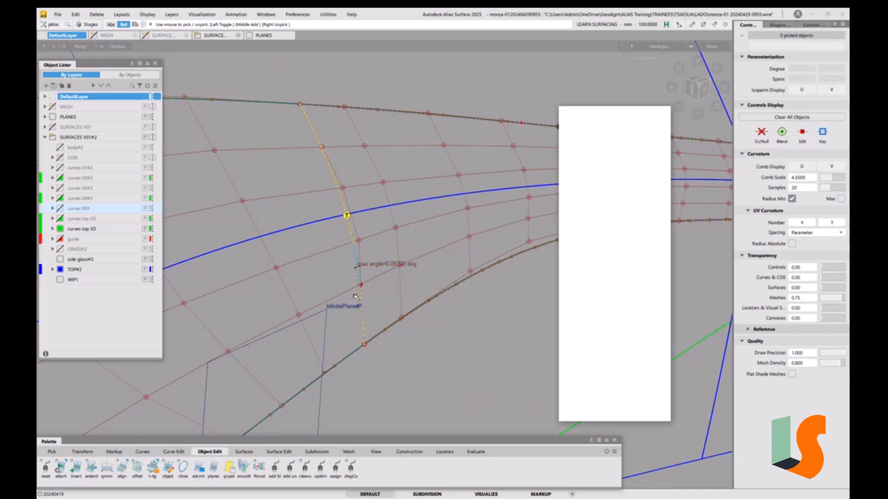
{"action": "left_click_drag", "start_coordinate": [616, 116], "coordinate": [644, 37]}
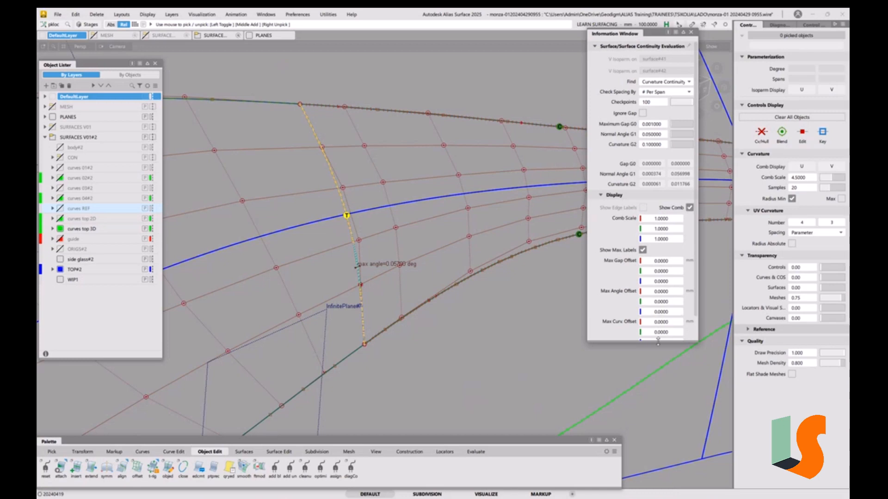
{"action": "left_click_drag", "start_coordinate": [657, 341], "coordinate": [650, 418]}
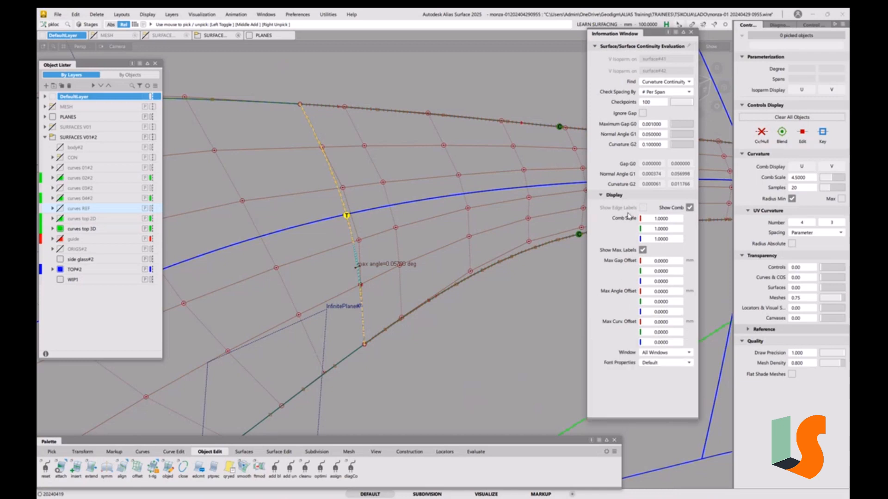
Set the second, green comb scale of the continuity check between surface#41 and surface#42 to 1000
{"action": "left_click", "coordinate": [602, 196]}
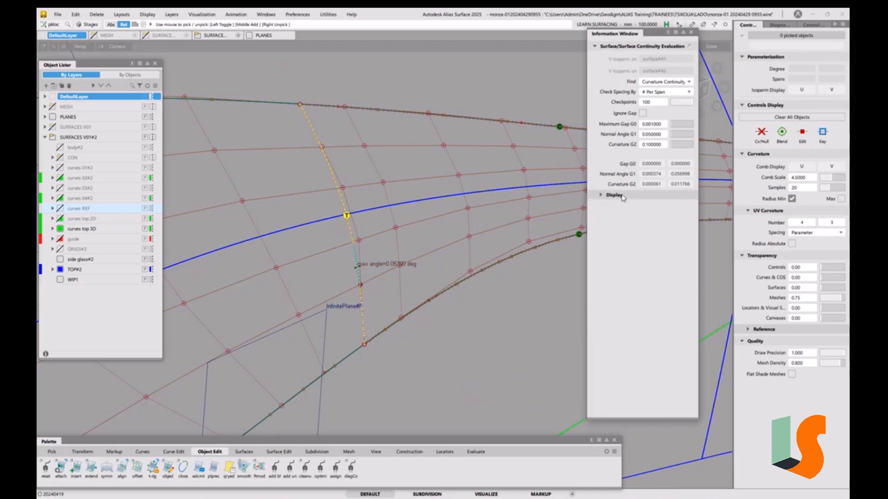
{"action": "left_click", "coordinate": [602, 195]}
{"action": "left_click", "coordinate": [689, 208]}
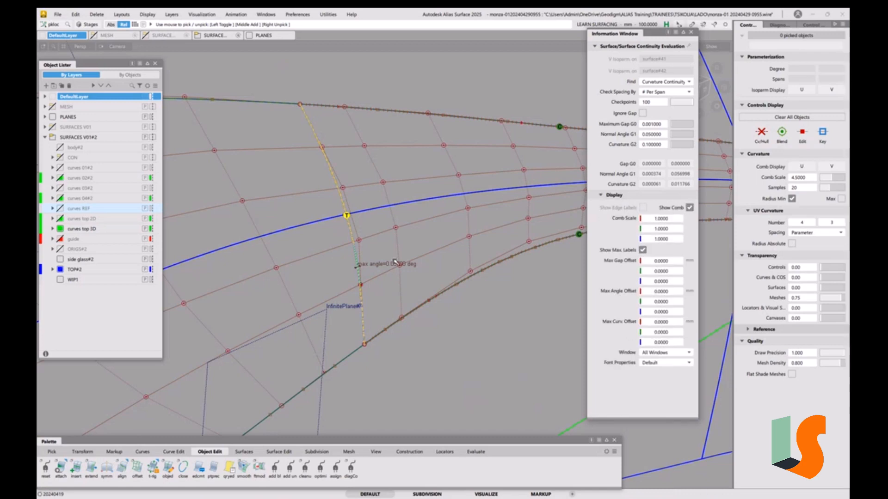
{"action": "left_click", "coordinate": [664, 229]}
{"action": "type", "text": "100"}
{"action": "key", "text": "Return"}
{"action": "left_click", "coordinate": [664, 231]}
{"action": "type", "text": "10"}
{"action": "key", "text": "Return"}
Set the check's Normal Angle G1 tolerance to 0 and its green comb scale to 10000
{"action": "left_click", "coordinate": [650, 135]}
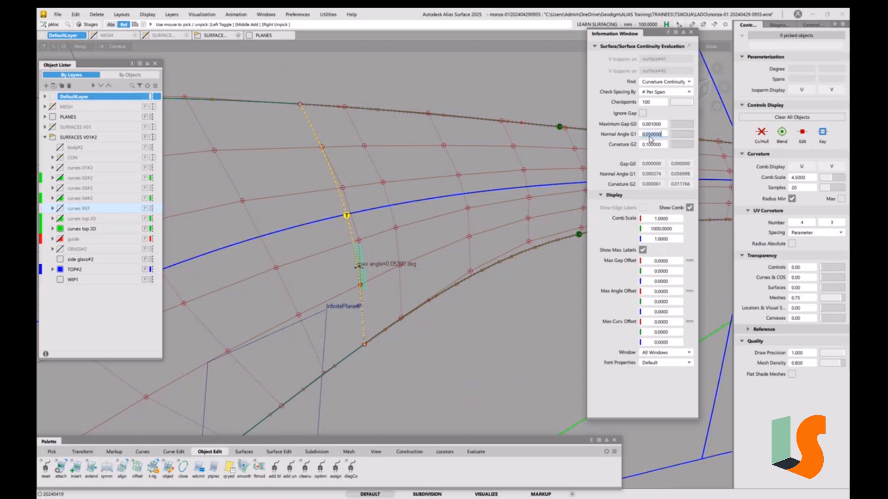
{"action": "type", "text": "0"}
{"action": "key", "text": "Return"}
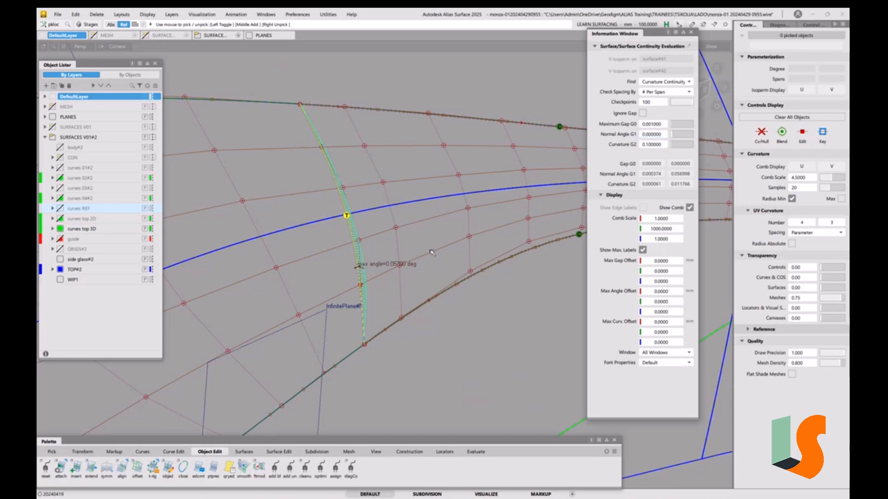
{"action": "left_click", "coordinate": [654, 229]}
{"action": "left_click", "coordinate": [654, 231]}
{"action": "type", "text": "00"}
{"action": "key", "text": "Return"}
{"action": "left_click_drag", "start_coordinate": [447, 306], "coordinate": [409, 296], "text": "alt+shift"}
{"action": "key", "text": "m"}
{"action": "right_click", "coordinate": [405, 296]}
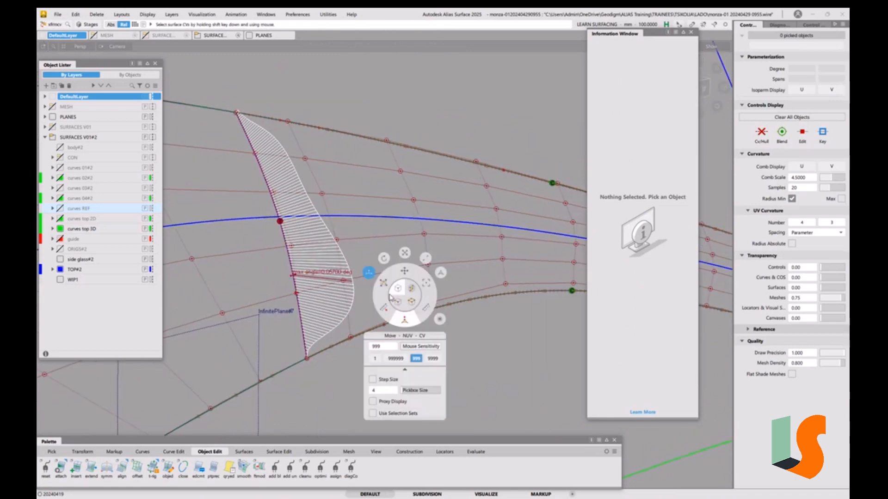
{"action": "left_click", "coordinate": [337, 240]}
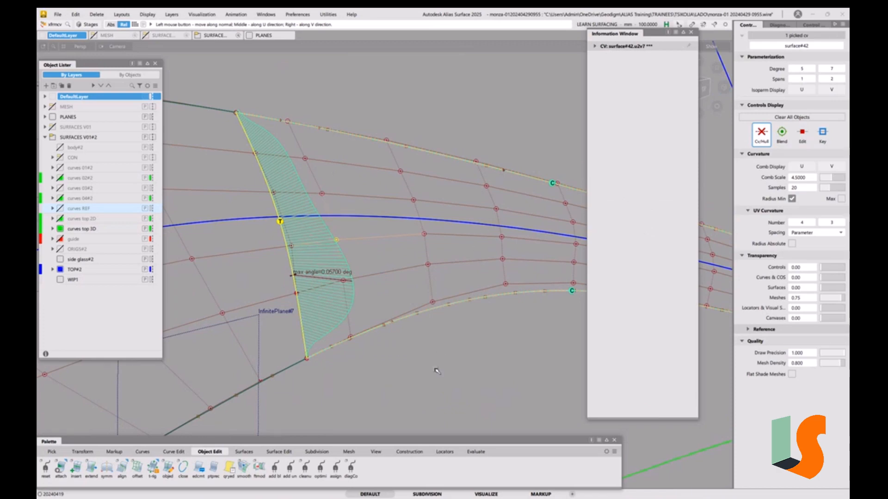
{"action": "left_click", "coordinate": [400, 365]}
Pick the continuity check locator between surface#41 and surface#42 and close the Information Window
{"action": "left_click_drag", "start_coordinate": [400, 365], "coordinate": [406, 409], "text": "ctrl+shift"}
{"action": "left_click", "coordinate": [343, 323]}
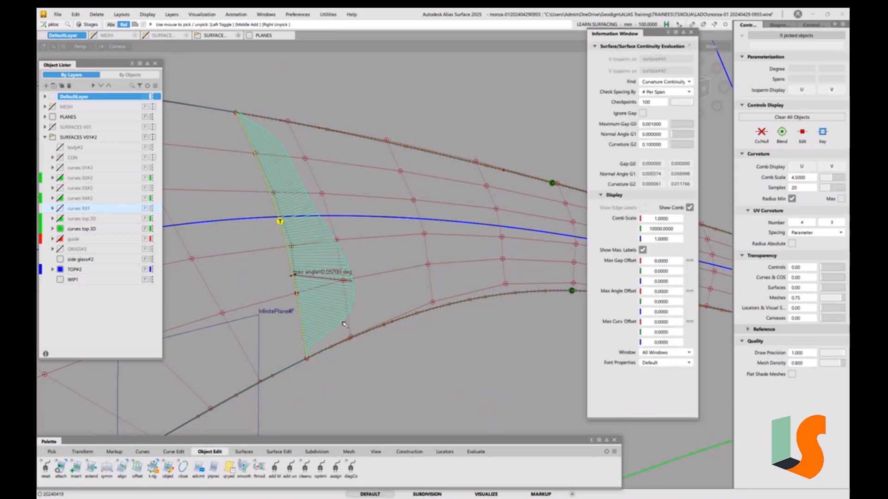
{"action": "left_click", "coordinate": [343, 323]}
{"action": "left_click", "coordinate": [344, 322]}
{"action": "left_click", "coordinate": [691, 32]}
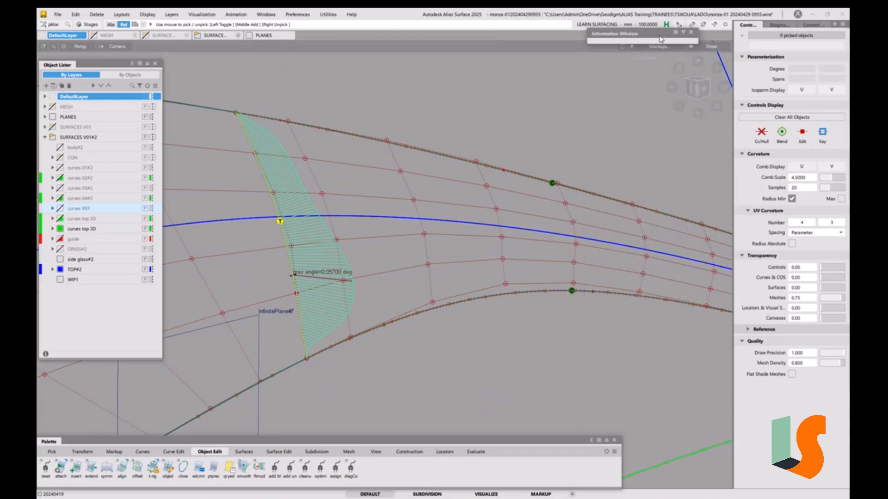
{"action": "left_click", "coordinate": [660, 39]}
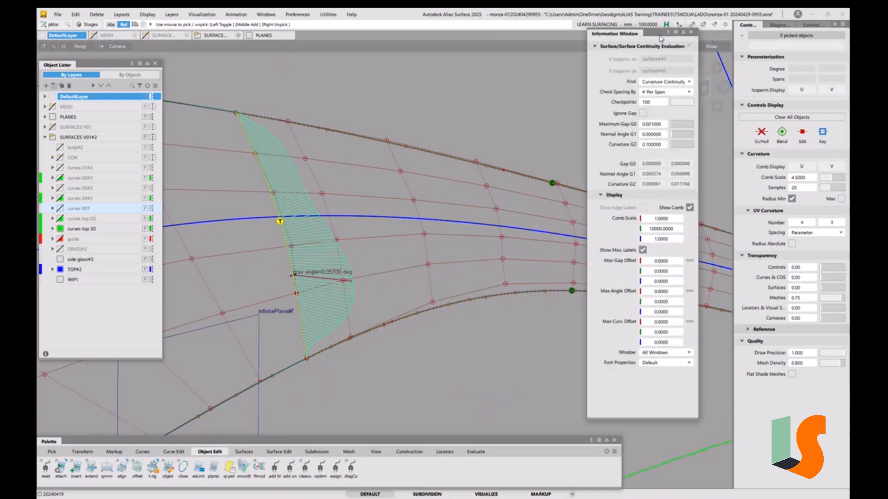
{"action": "left_click", "coordinate": [691, 32]}
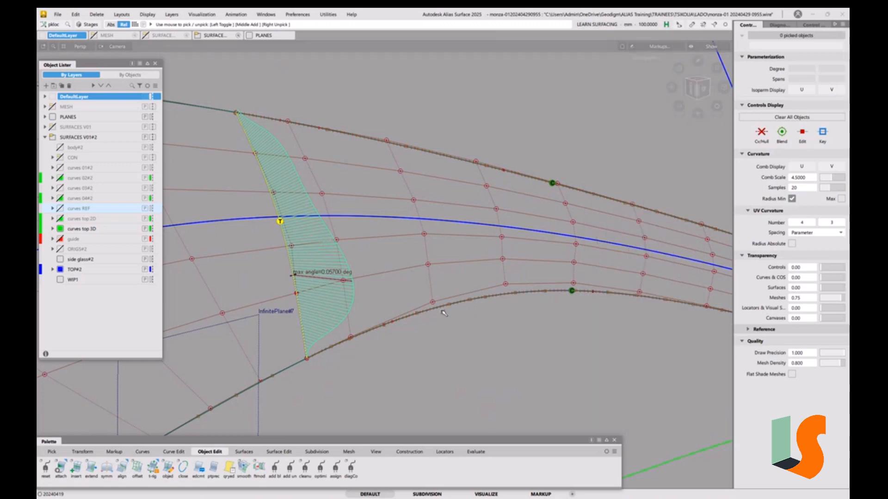
With Move NUV, shift the second-row CV of surface#42, second from the lower long edge, to reduce the angle deviation at the seam
{"action": "left_click_drag", "start_coordinate": [442, 278], "coordinate": [342, 282], "text": "ctrl+shift"}
{"action": "left_click", "coordinate": [343, 281]}
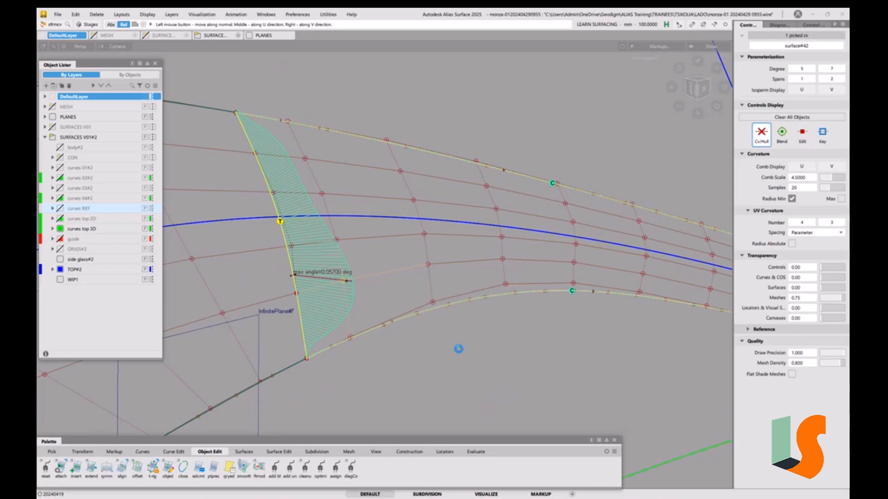
{"action": "left_click_drag", "start_coordinate": [458, 348], "coordinate": [479, 347]}
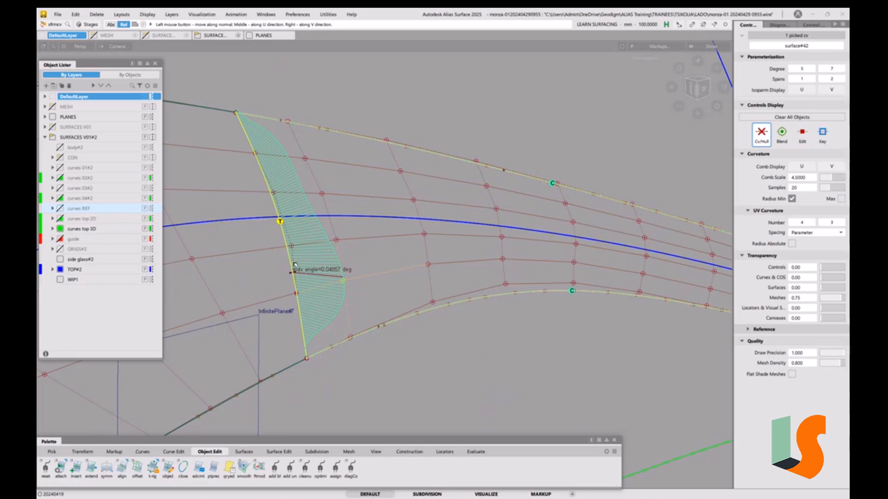
Shift the adjacent second-row CV of surface#42, third from the lower long edge, until the angle comb shrinks clearly, then deselect it
{"action": "left_click", "coordinate": [336, 240]}
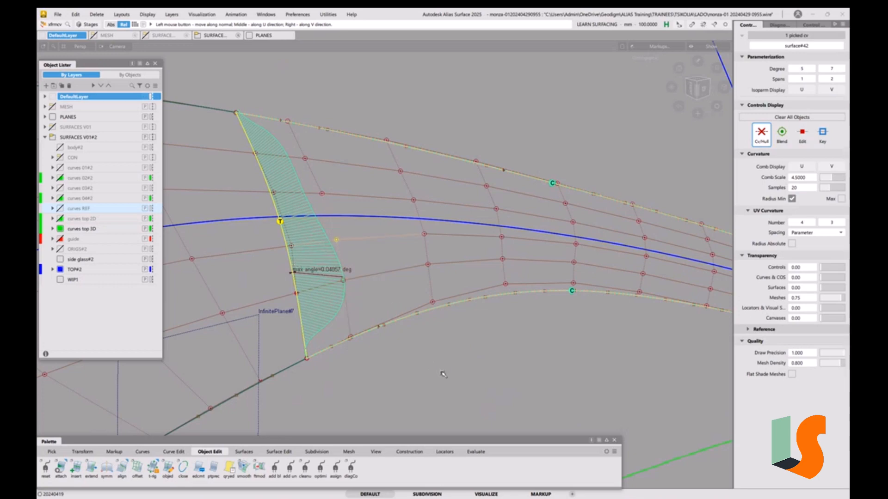
{"action": "left_click_drag", "start_coordinate": [444, 375], "coordinate": [396, 319]}
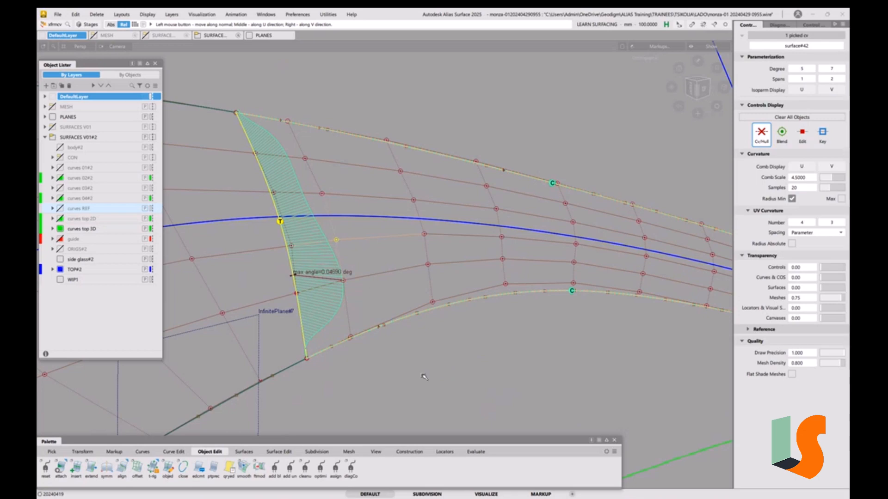
{"action": "left_click", "coordinate": [397, 366]}
{"action": "left_click_drag", "start_coordinate": [400, 366], "coordinate": [480, 360]}
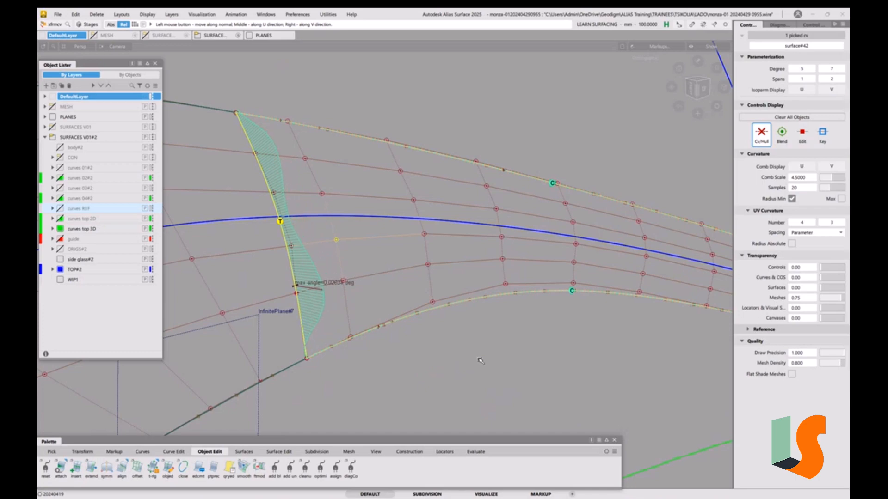
{"action": "left_click", "coordinate": [421, 333]}
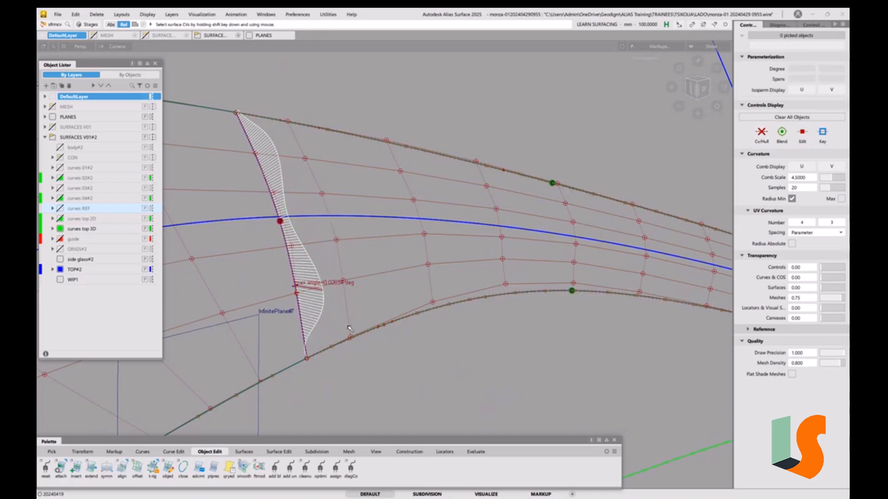
Restore the Normal Angle G1 tolerance of the check between surface#41 and surface#42 to 0.05 and close the Information Window
{"action": "left_click_drag", "start_coordinate": [348, 327], "coordinate": [354, 389], "text": "ctrl+shift"}
{"action": "left_click", "coordinate": [306, 324]}
{"action": "double_click", "coordinate": [314, 323]}
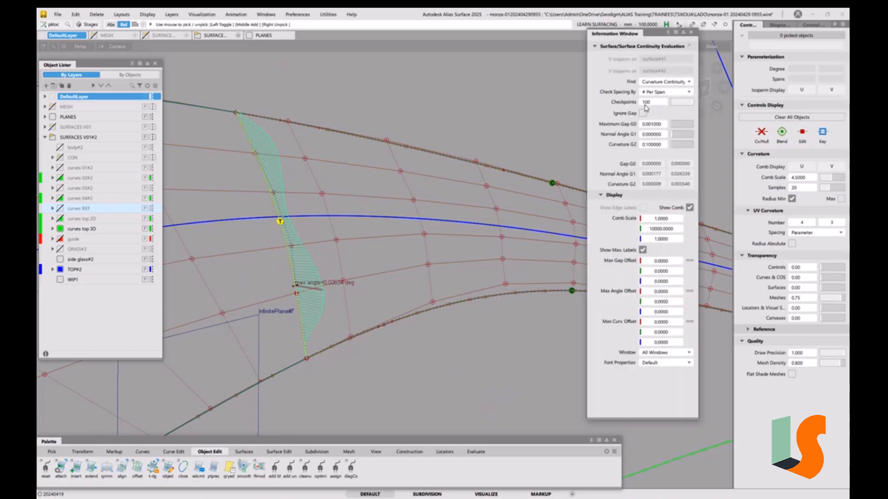
{"action": "double_click", "coordinate": [651, 135]}
{"action": "key", "text": "BackSpace"}
{"action": "type", "text": "0.05"}
{"action": "key", "text": "Return"}
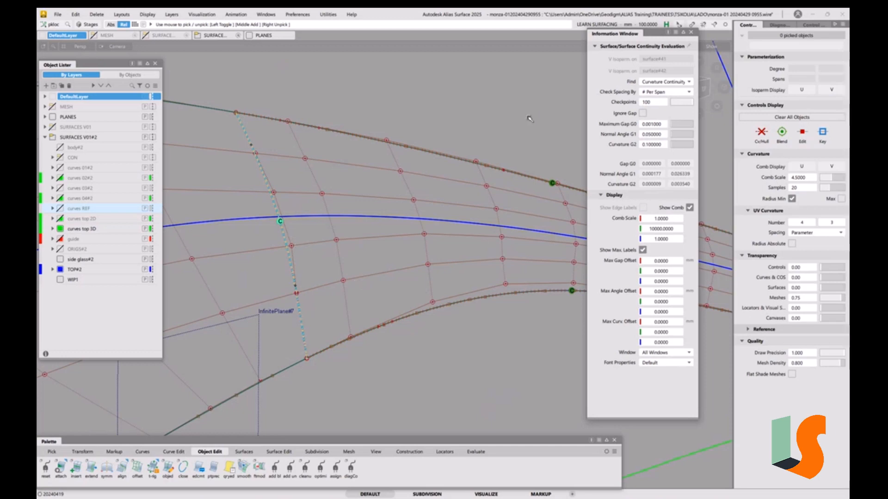
{"action": "left_click", "coordinate": [690, 32]}
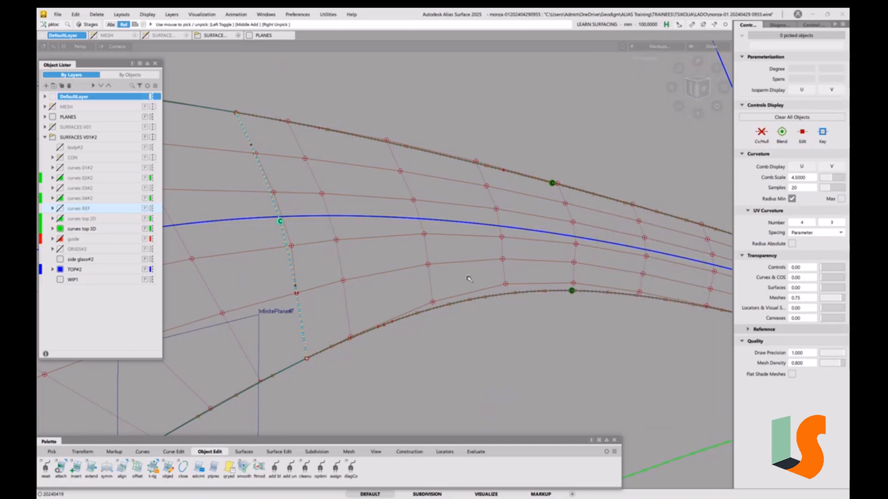
{"action": "left_click_drag", "start_coordinate": [457, 200], "coordinate": [536, 298], "text": "alt+shift"}
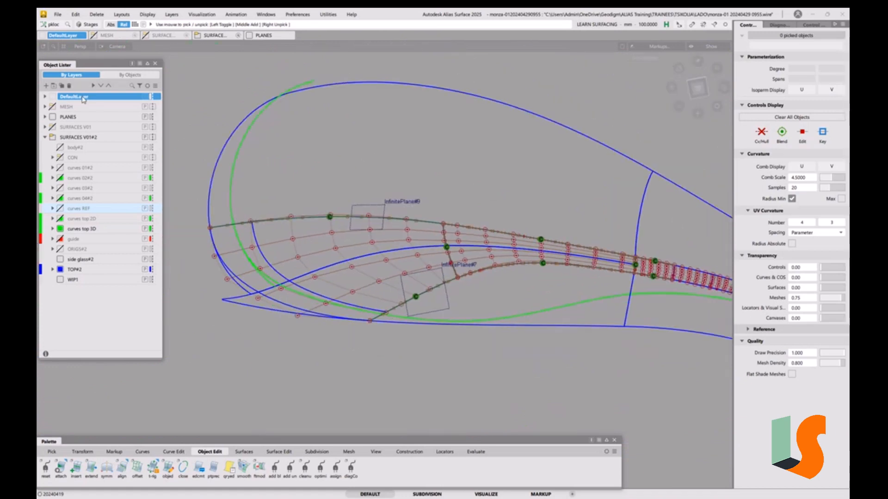
{"action": "left_click", "coordinate": [57, 14]}
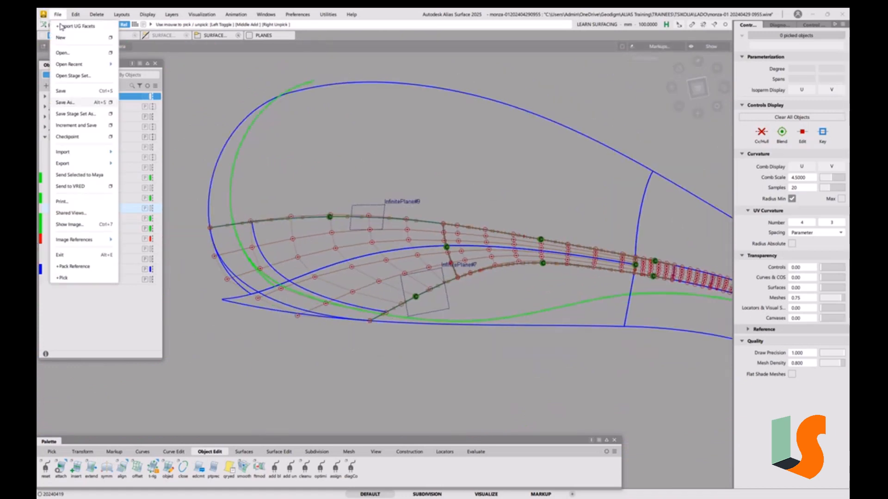
{"action": "left_click", "coordinate": [74, 102]}
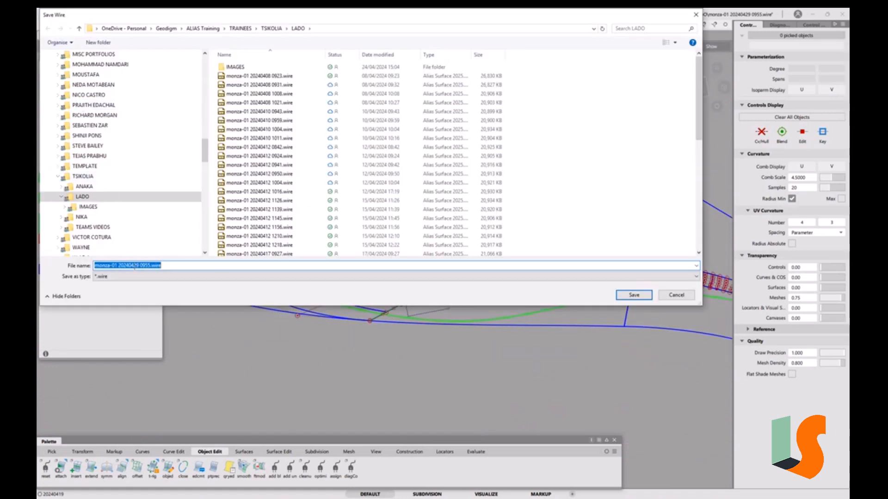
{"action": "left_click_drag", "start_coordinate": [139, 265], "coordinate": [189, 264]}
{"action": "type", "text": "1"}
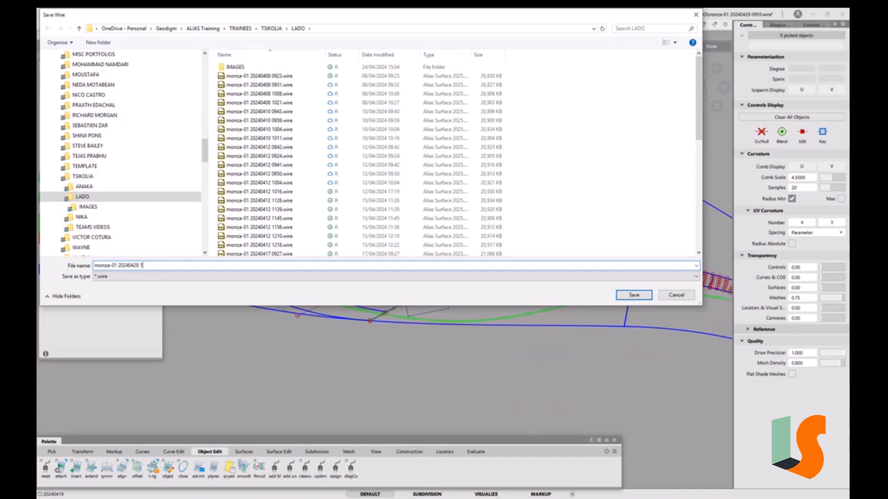
{"action": "type", "text": "002"}
{"action": "key", "text": "Return"}
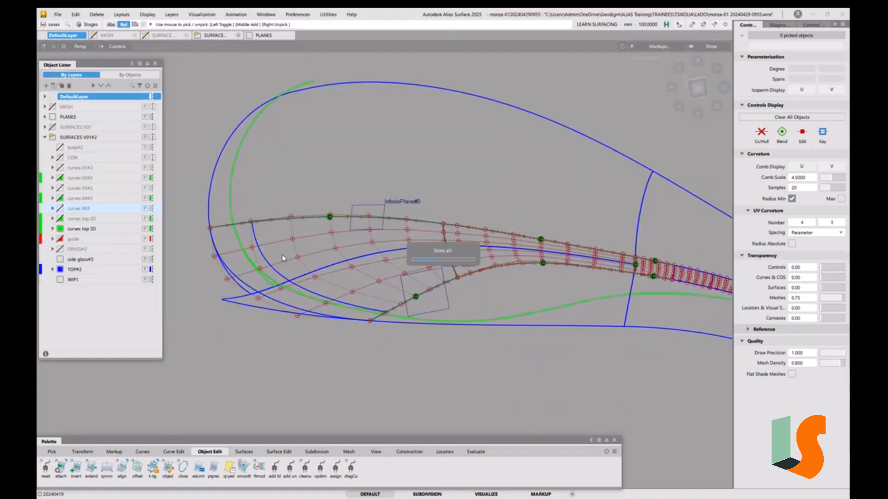
Pick the curves on surface around the strip, turn off their edit point display, and clear the selection
{"action": "key", "text": "5"}
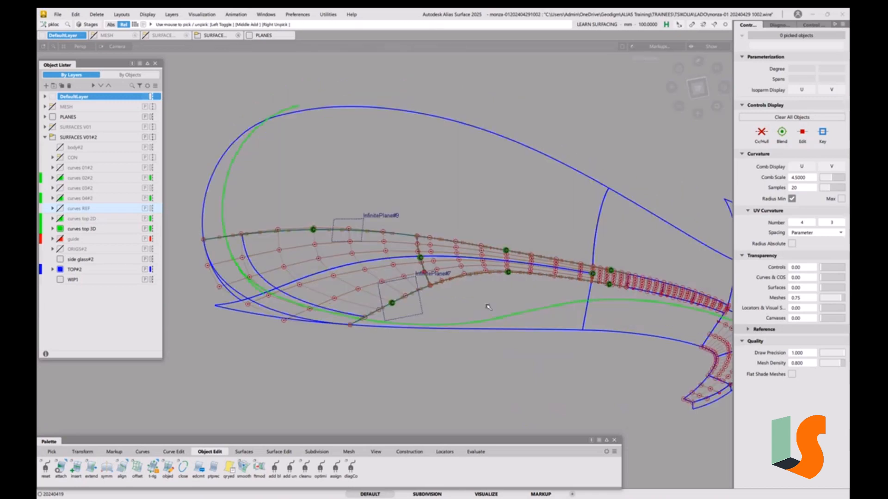
{"action": "left_click_drag", "start_coordinate": [490, 298], "coordinate": [463, 291], "text": "ctrl+shift"}
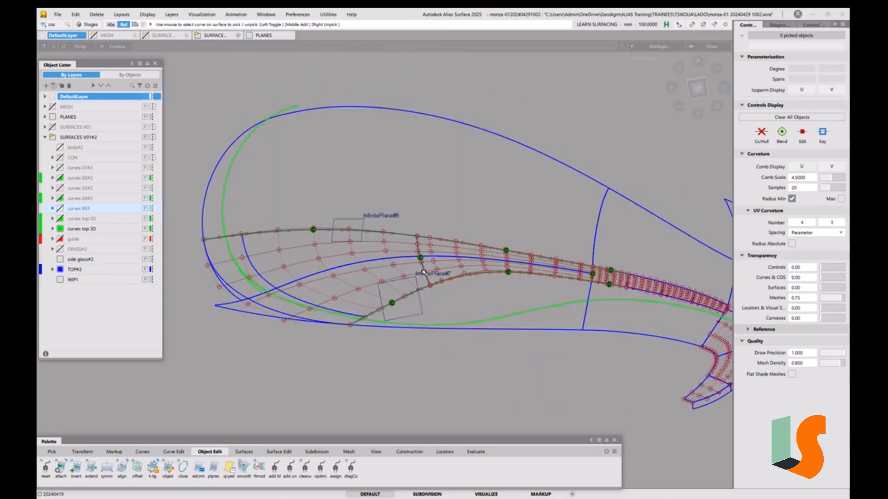
{"action": "left_click_drag", "start_coordinate": [295, 192], "coordinate": [481, 345]}
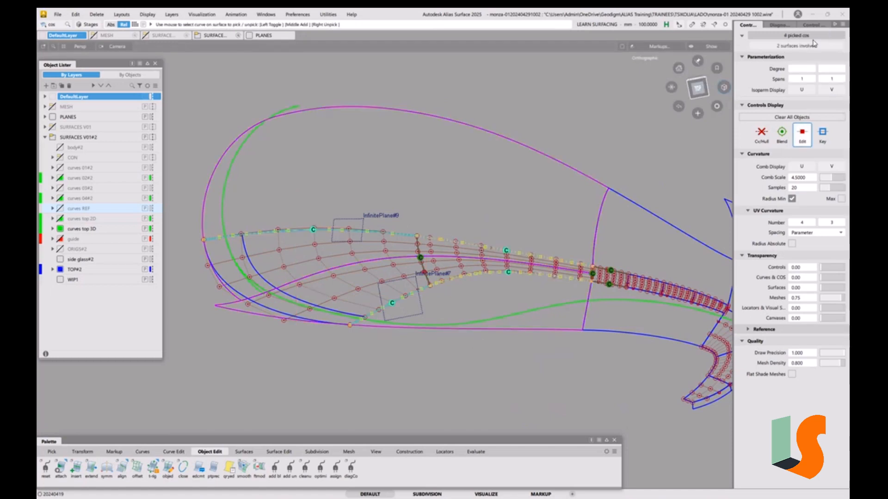
{"action": "left_click", "coordinate": [802, 135]}
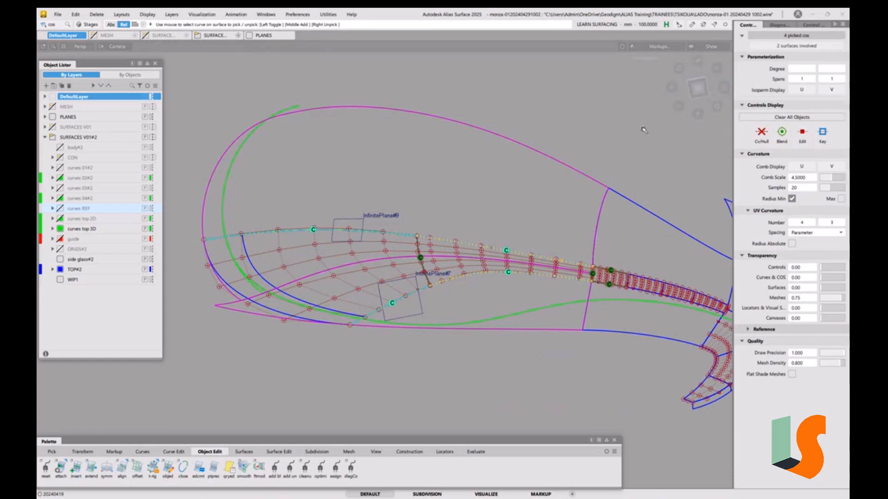
{"action": "left_click", "coordinate": [465, 143]}
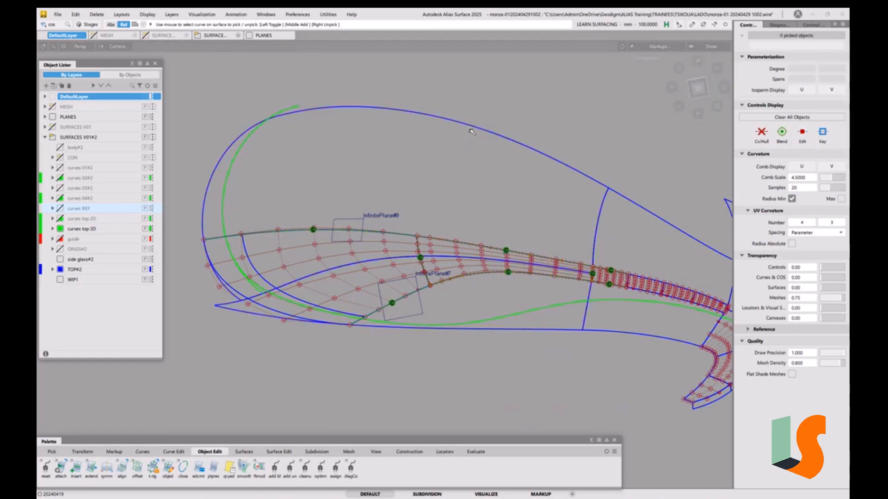
Trim the large upper surface along the strip's upper long edge, keeping the region above it, and check the result shaded
{"action": "left_click", "coordinate": [472, 128]}
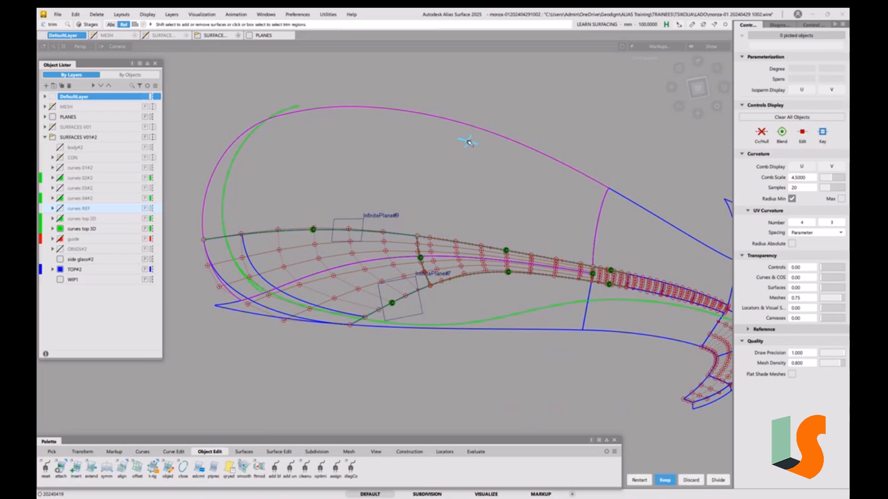
{"action": "left_click", "coordinate": [478, 141]}
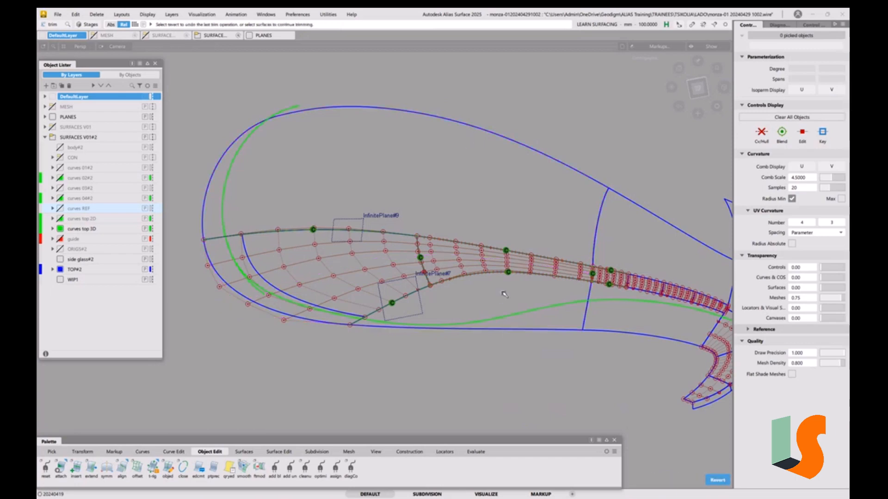
{"action": "left_click_drag", "start_coordinate": [504, 294], "coordinate": [482, 317], "text": "alt+shift"}
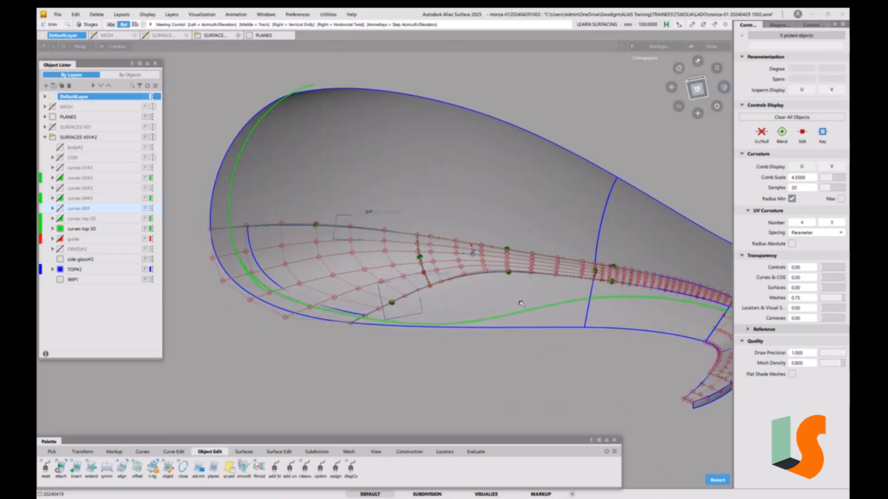
{"action": "middle_click_drag", "start_coordinate": [482, 317], "coordinate": [443, 329], "text": "alt+shift"}
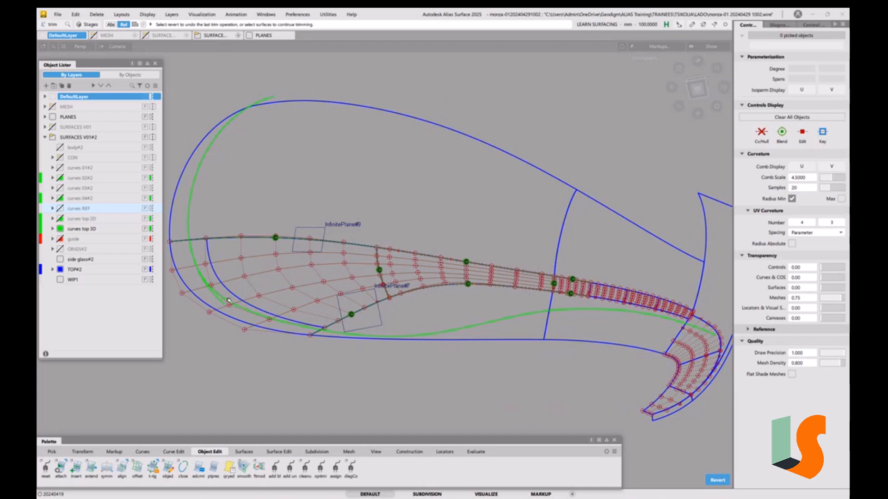
{"action": "middle_click_drag", "start_coordinate": [240, 305], "coordinate": [329, 306], "text": "alt+shift"}
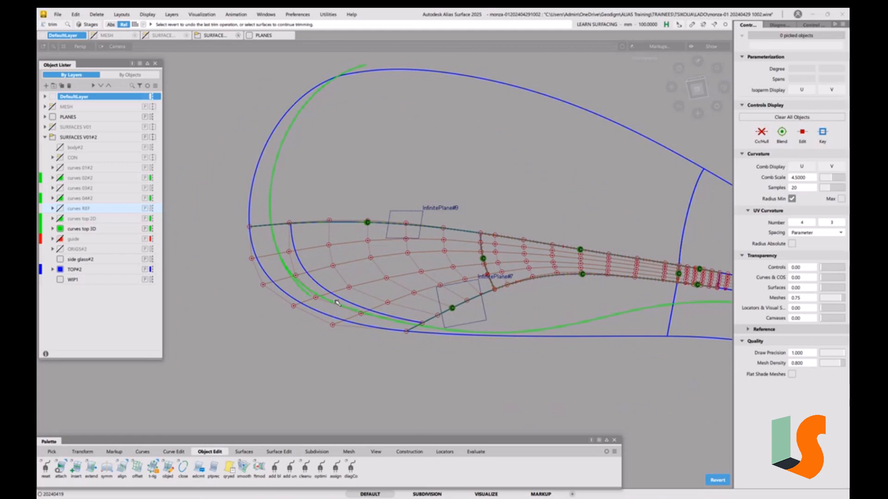
{"action": "left_click_drag", "start_coordinate": [377, 276], "coordinate": [366, 301], "text": "alt+shift"}
{"action": "right_click_drag", "start_coordinate": [366, 301], "coordinate": [393, 325], "text": "alt+shift"}
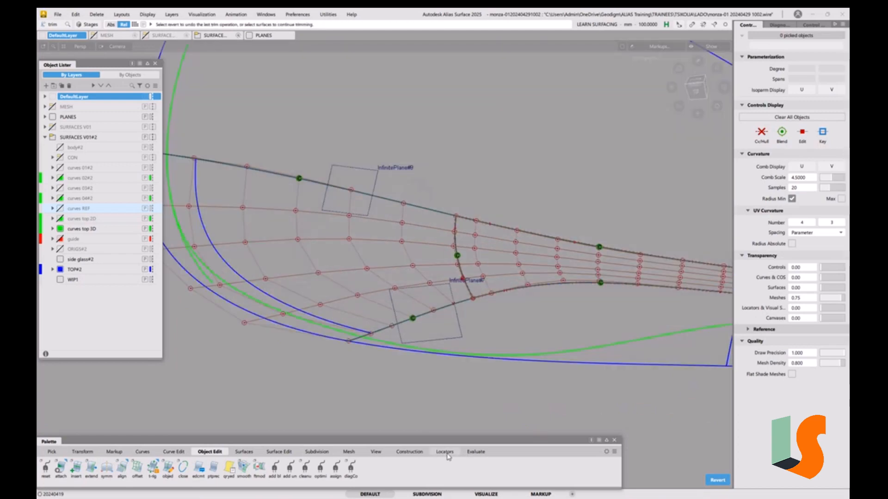
Measure the curve-to-surface deviation along the curve at the strip's flared end, enlarge the deviation comb, and examine it against the surrounding surfaces
{"action": "left_click_drag", "start_coordinate": [301, 286], "coordinate": [319, 303], "text": "alt+shift"}
{"action": "middle_click_drag", "start_coordinate": [319, 303], "coordinate": [405, 317], "text": "alt+shift"}
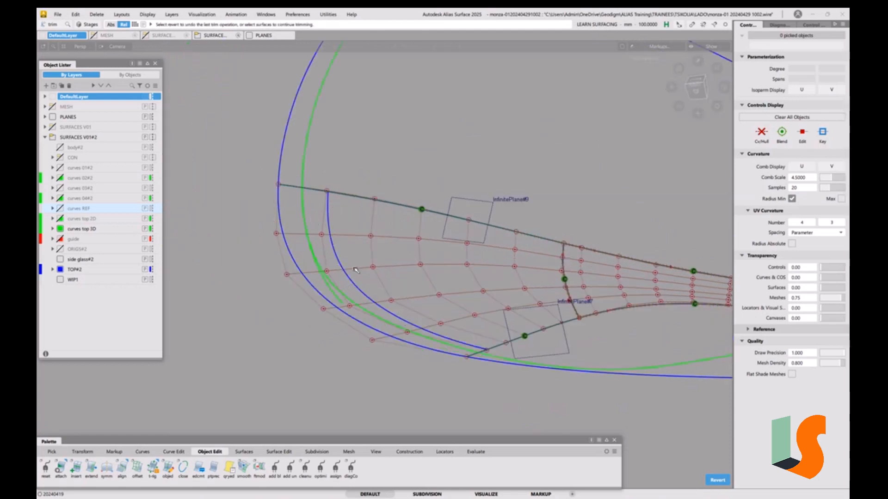
{"action": "left_click", "coordinate": [445, 452]}
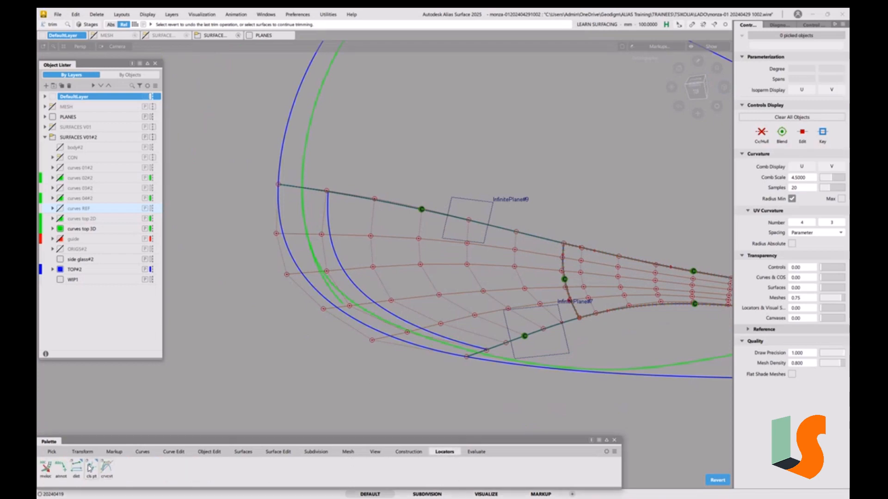
{"action": "left_click_drag", "start_coordinate": [90, 468], "coordinate": [111, 478]}
{"action": "left_click", "coordinate": [370, 314]}
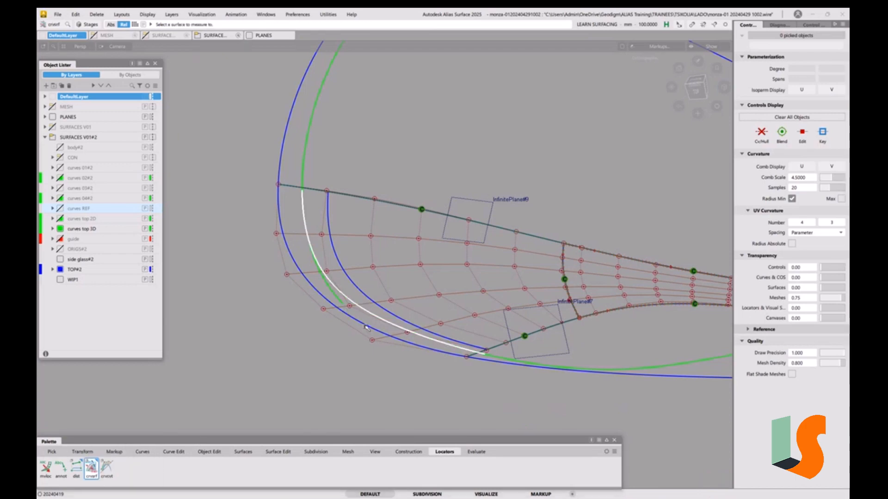
{"action": "left_click", "coordinate": [366, 328]}
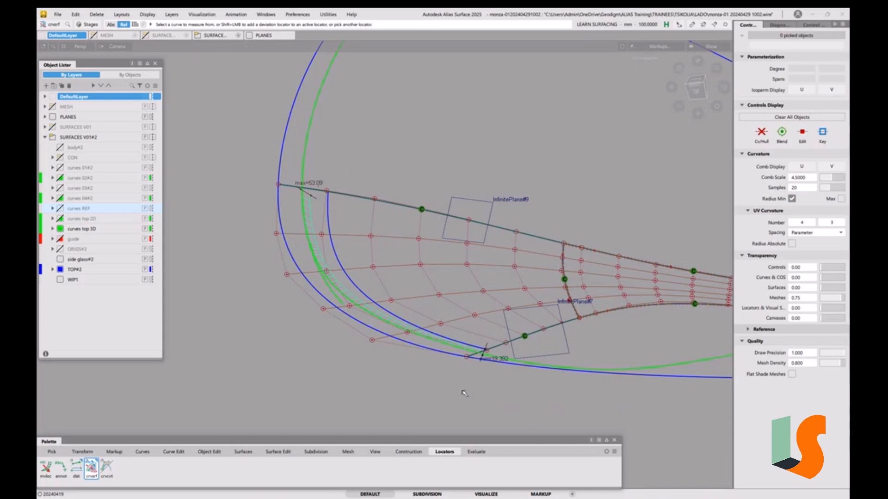
{"action": "middle_click_drag", "start_coordinate": [462, 391], "coordinate": [341, 397]}
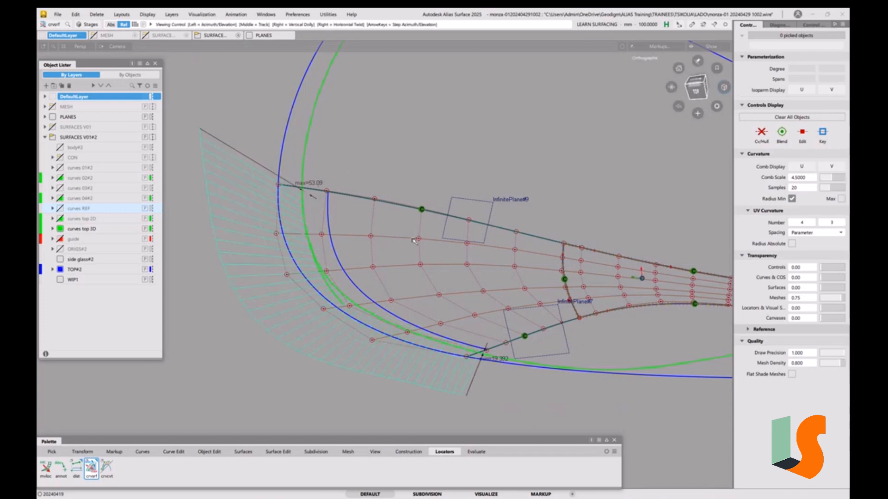
{"action": "mouse_move", "coordinate": [414, 240]}
{"action": "left_mouse_down", "text": "alt+shift"}
{"action": "mouse_move", "coordinate": [335, 267]}
{"action": "mouse_move", "coordinate": [356, 272]}
{"action": "mouse_move", "coordinate": [429, 239]}
{"action": "mouse_move", "coordinate": [402, 250]}
{"action": "left_mouse_up", "text": "alt+shift"}
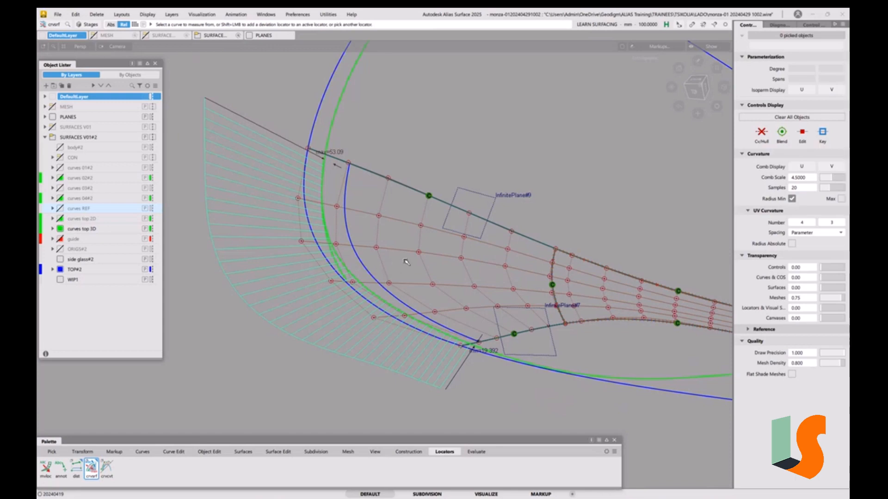
{"action": "mouse_move", "coordinate": [403, 259]}
{"action": "right_mouse_down", "text": "ctrl+shift"}
{"action": "mouse_move", "coordinate": [405, 234]}
{"action": "mouse_move", "coordinate": [430, 268]}
{"action": "right_mouse_up", "text": "ctrl+shift"}
{"action": "left_click_drag", "start_coordinate": [431, 271], "coordinate": [381, 295], "text": "alt+shift"}
{"action": "left_click_drag", "start_coordinate": [410, 240], "coordinate": [469, 231], "text": "alt+shift"}
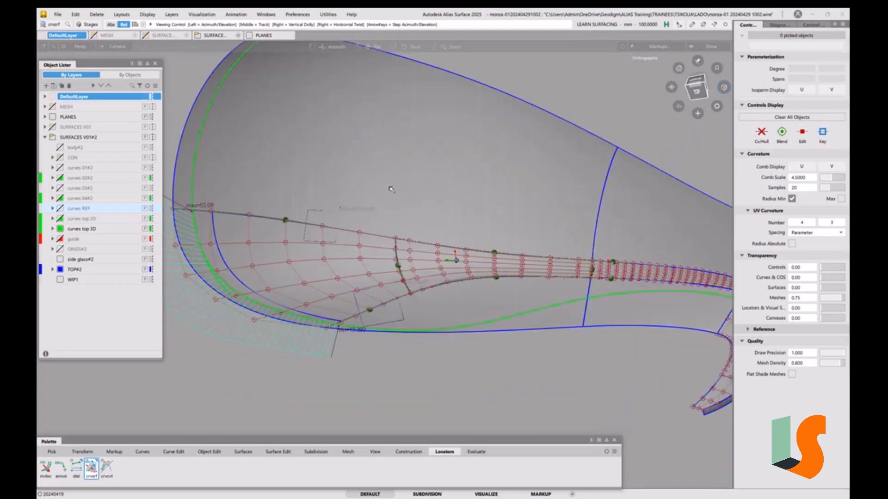
Delete all locators from the model
{"action": "left_click", "coordinate": [151, 15]}
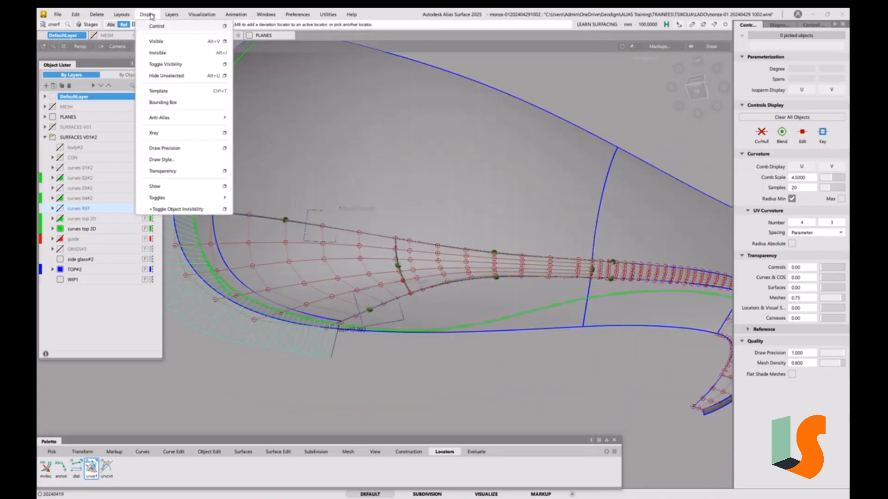
{"action": "mouse_move", "coordinate": [97, 18]}
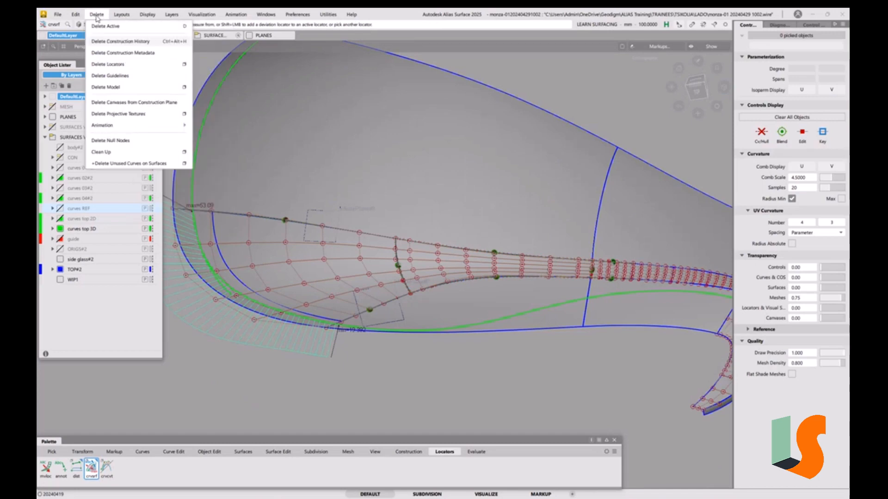
{"action": "left_click", "coordinate": [111, 64]}
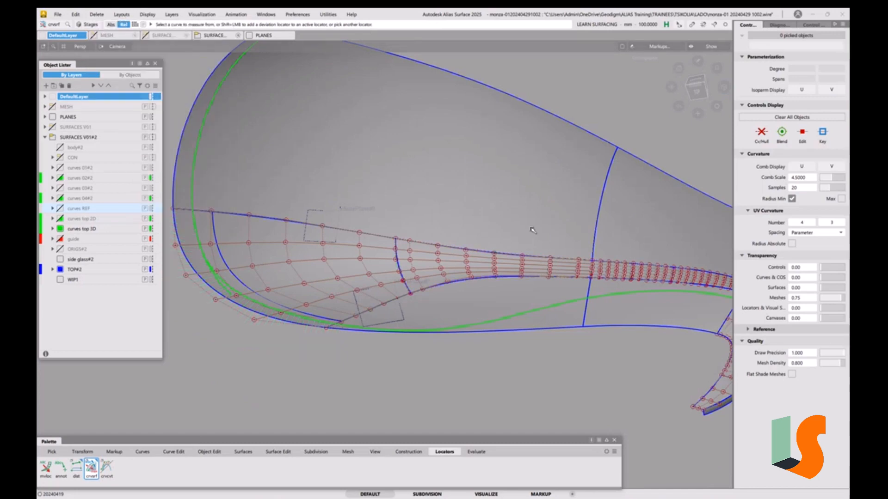
Rename the two reference planes at the strip's flared end, the upper one as EDGE01 and the lower one as EDGE02
{"action": "scroll", "coordinate": [456, 225], "scroll_direction": "down", "scroll_amount": 5}
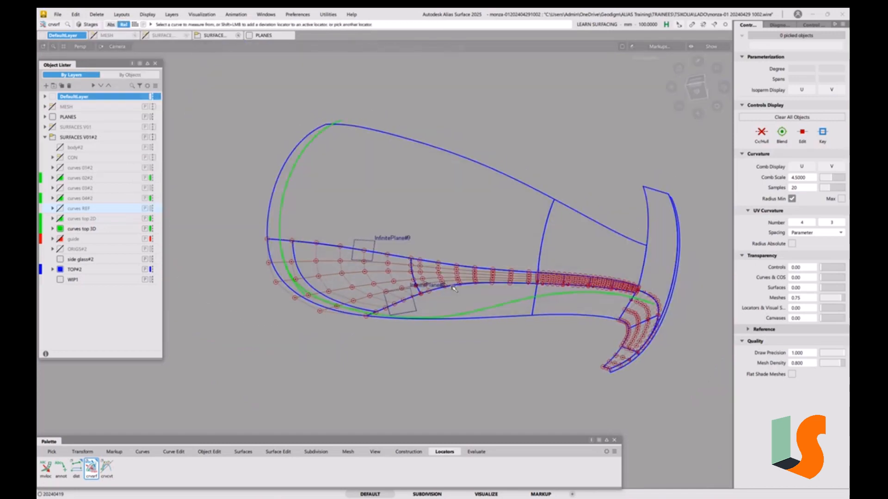
{"action": "left_click_drag", "start_coordinate": [454, 289], "coordinate": [395, 259], "text": "alt+shift"}
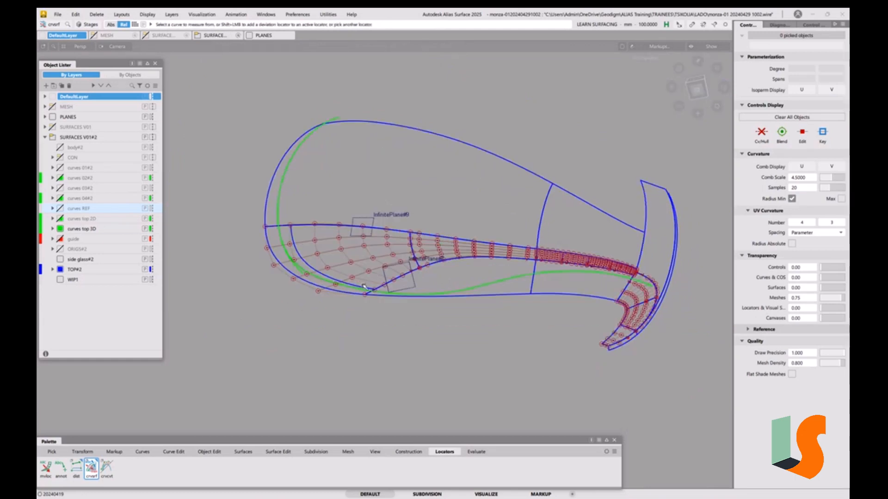
{"action": "left_click", "coordinate": [393, 257], "text": "ctrl+shift"}
{"action": "left_click", "coordinate": [352, 256], "text": "ctrl+shift"}
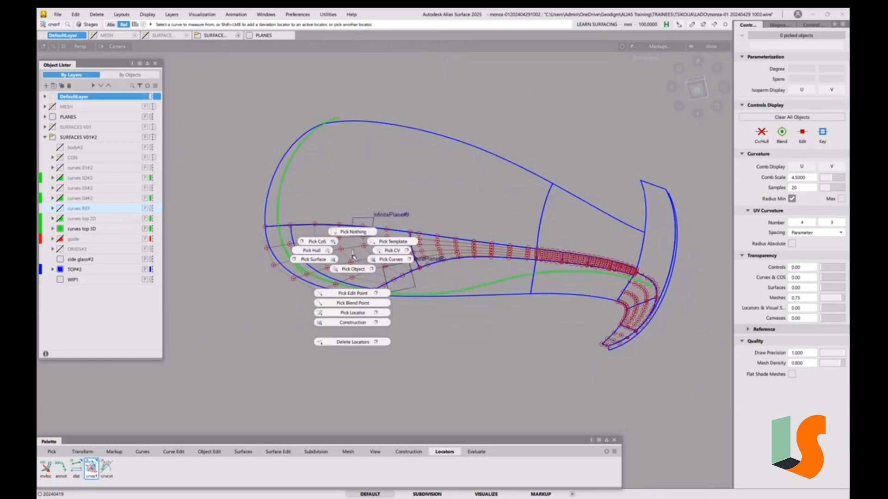
{"action": "left_click_drag", "start_coordinate": [353, 255], "coordinate": [355, 268], "text": "ctrl+shift"}
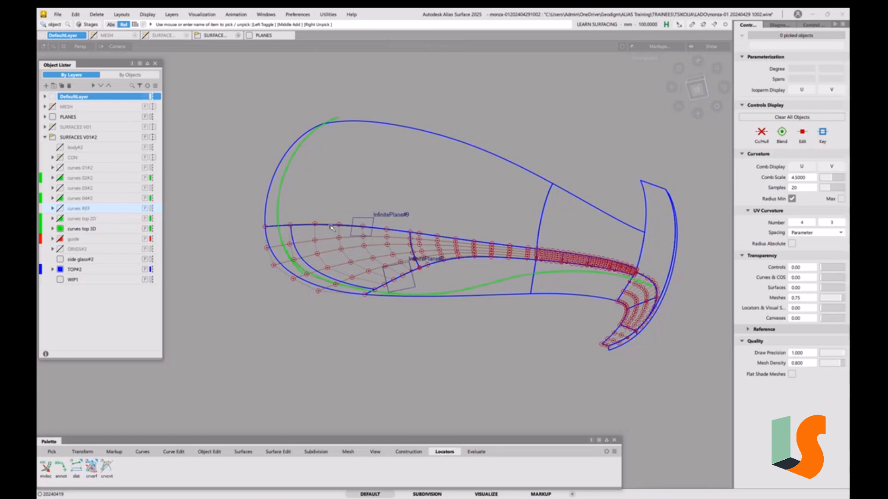
{"action": "mouse_move", "coordinate": [370, 230]}
{"action": "left_mouse_down", "text": "ctrl+shift"}
{"action": "mouse_move", "coordinate": [373, 245]}
{"action": "mouse_move", "coordinate": [378, 219]}
{"action": "left_mouse_up", "text": "ctrl+shift"}
{"action": "left_click", "coordinate": [375, 222]}
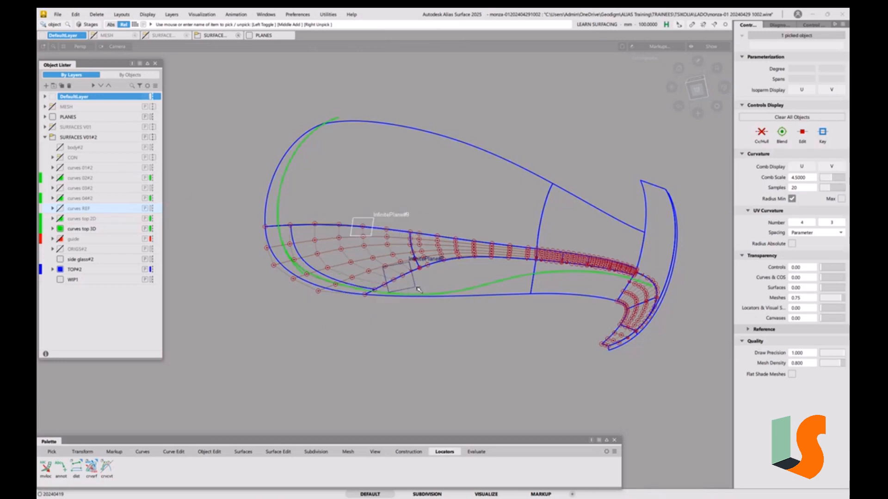
{"action": "left_click", "coordinate": [413, 283]}
{"action": "key", "text": "ctrl+i"}
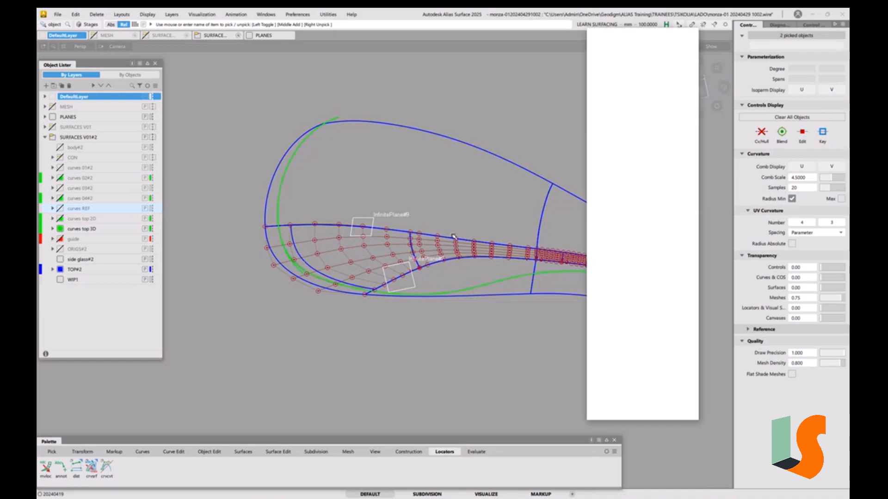
{"action": "double_click", "coordinate": [660, 58]}
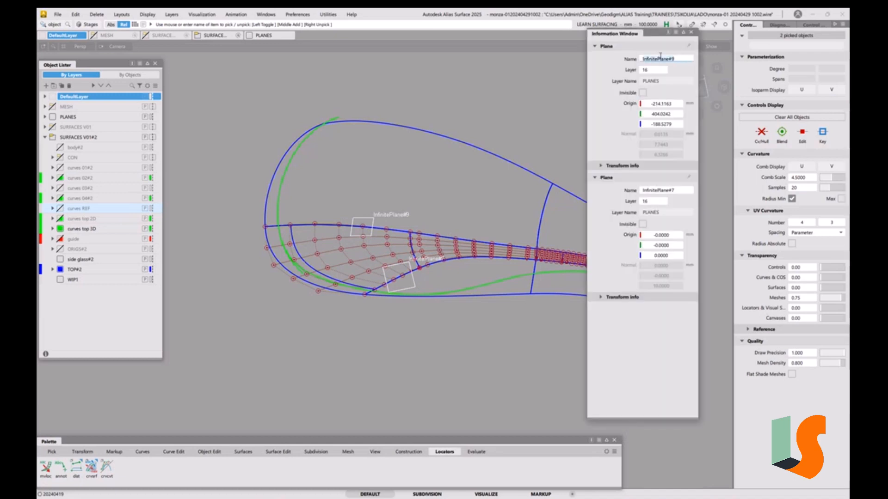
{"action": "type", "text": "s"}
{"action": "double_click", "coordinate": [661, 190]}
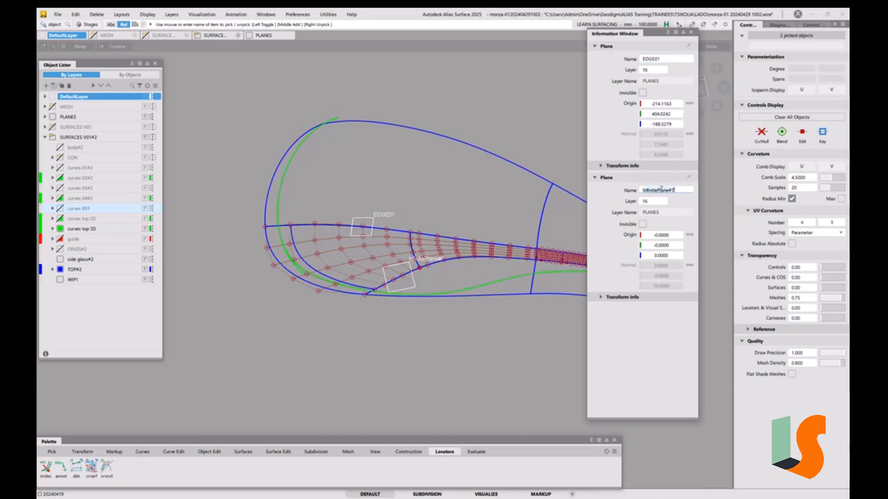
{"action": "type", "text": "EDGE02"}
{"action": "key", "text": "Return"}
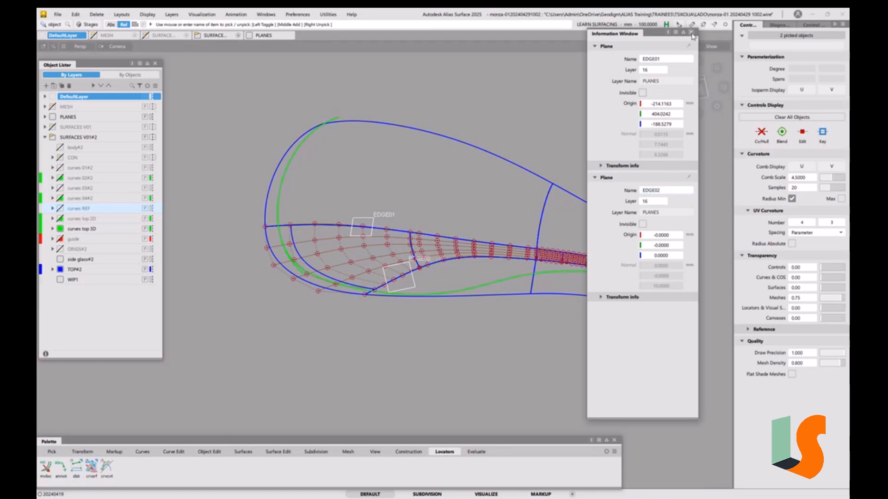
{"action": "left_click", "coordinate": [690, 32]}
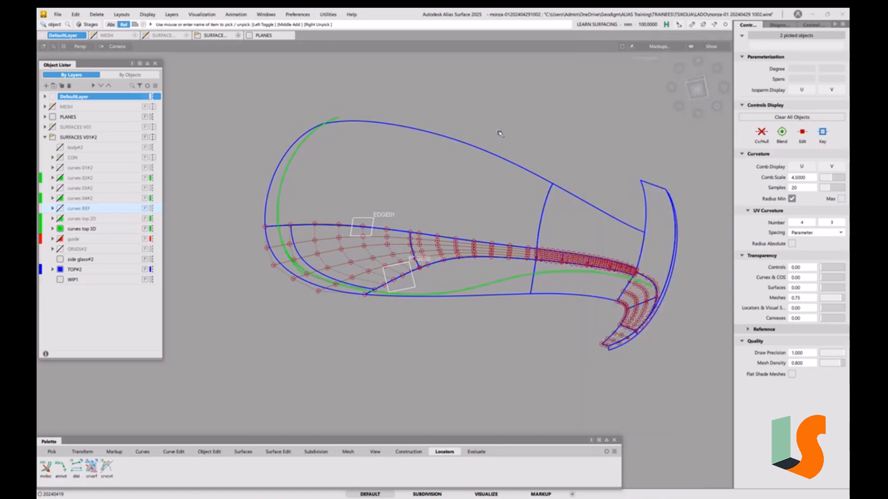
Clear the selection and hide the EDGE01 and EDGE02 planes in the PLANES layer
{"action": "left_click", "coordinate": [52, 118]}
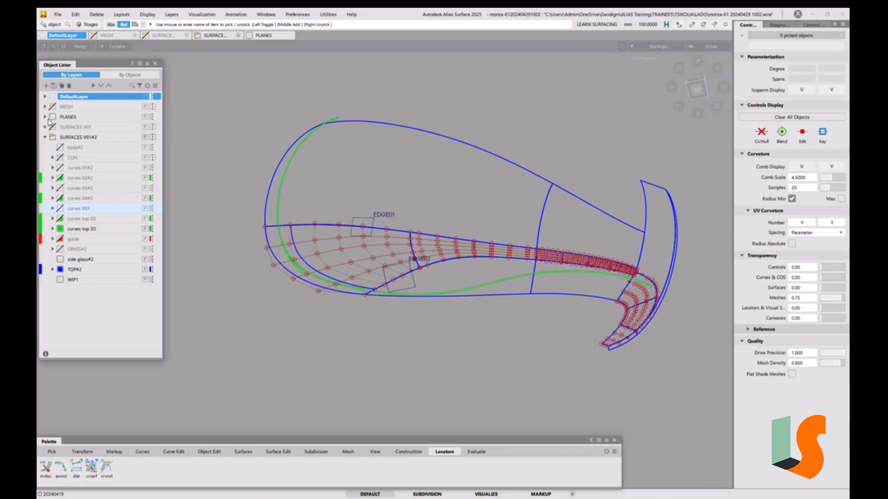
{"action": "left_click", "coordinate": [45, 117]}
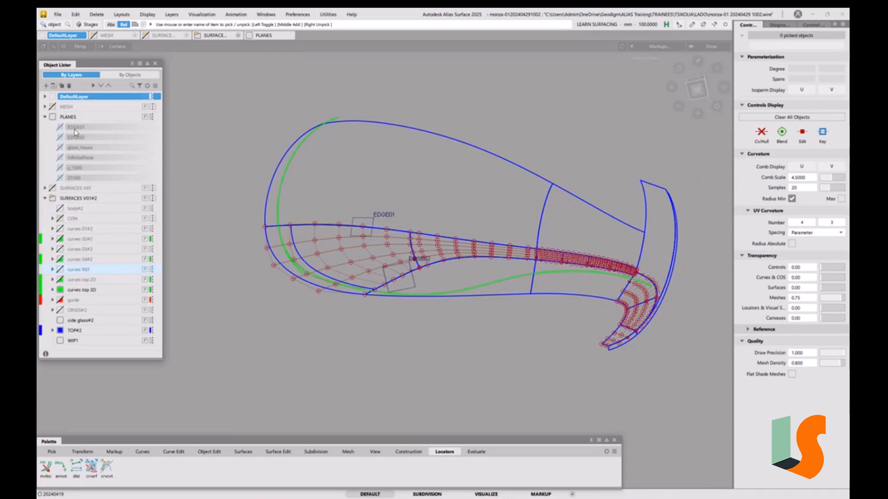
{"action": "left_click", "coordinate": [60, 128]}
{"action": "left_click", "coordinate": [60, 137]}
{"action": "left_click", "coordinate": [61, 138]}
{"action": "left_click", "coordinate": [60, 127]}
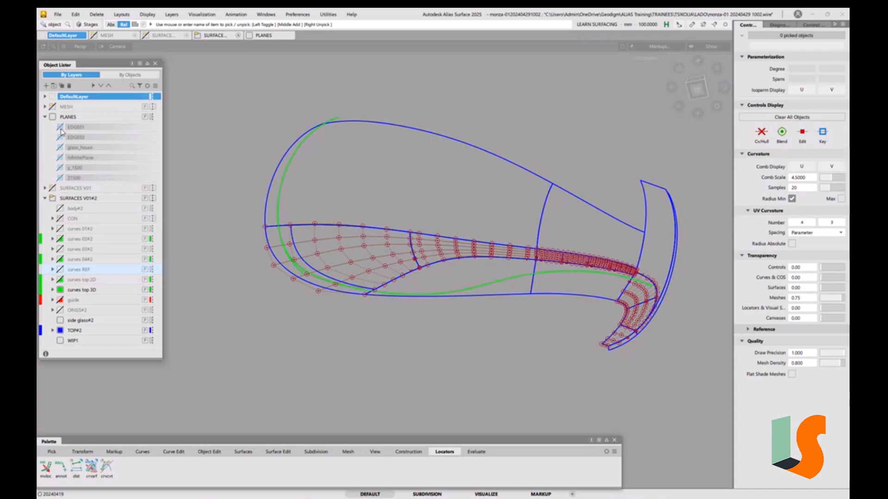
Show InfinitePlane to examine its position, hide it again, and turn off the visibility of the PLANES layer
{"action": "left_click", "coordinate": [60, 157]}
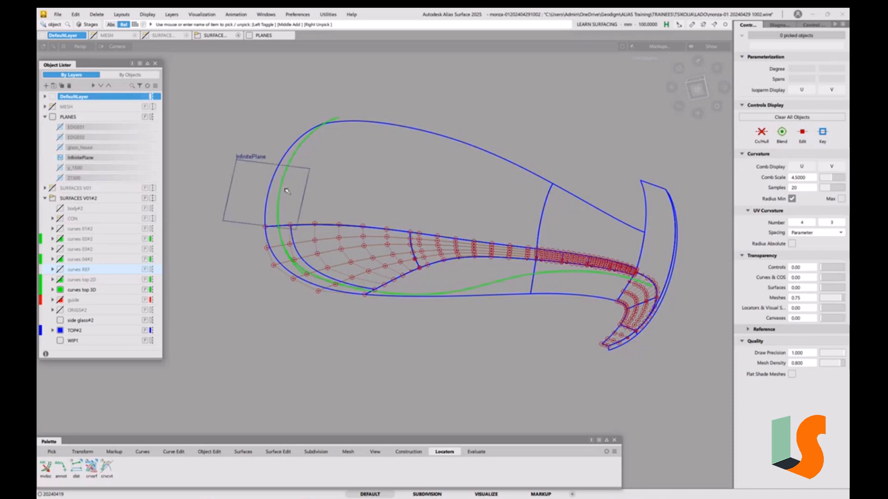
{"action": "mouse_move", "coordinate": [284, 192]}
{"action": "left_mouse_down", "text": "alt+shift"}
{"action": "mouse_move", "coordinate": [339, 131]}
{"action": "mouse_move", "coordinate": [295, 190]}
{"action": "mouse_move", "coordinate": [278, 198]}
{"action": "mouse_move", "coordinate": [293, 187]}
{"action": "left_mouse_up", "text": "alt+shift"}
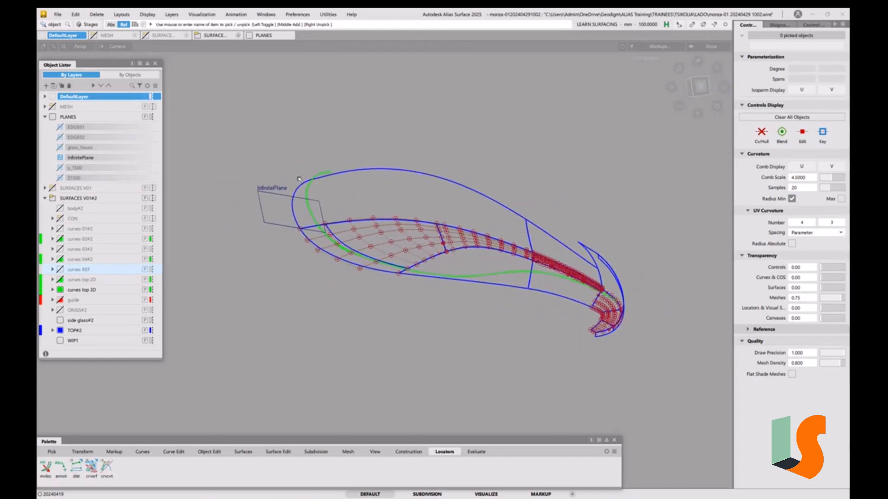
{"action": "left_click", "coordinate": [60, 157]}
{"action": "left_click", "coordinate": [46, 117]}
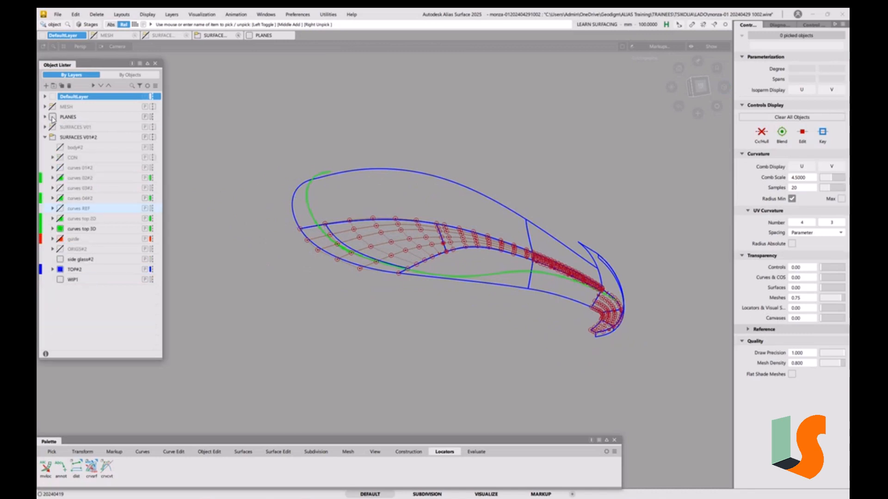
Examine the strip's patches and their joints with the large surfaces, along the narrow section and around the bend
{"action": "left_click_drag", "start_coordinate": [456, 196], "coordinate": [406, 305], "text": "alt+shift"}
{"action": "middle_click_drag", "start_coordinate": [505, 299], "coordinate": [474, 306], "text": "alt+shift"}
{"action": "left_click_drag", "start_coordinate": [474, 306], "coordinate": [596, 305], "text": "alt+shift"}
{"action": "right_click_drag", "start_coordinate": [595, 304], "coordinate": [583, 303], "text": "alt+shift"}
{"action": "left_click_drag", "start_coordinate": [583, 304], "coordinate": [536, 295], "text": "alt+shift"}
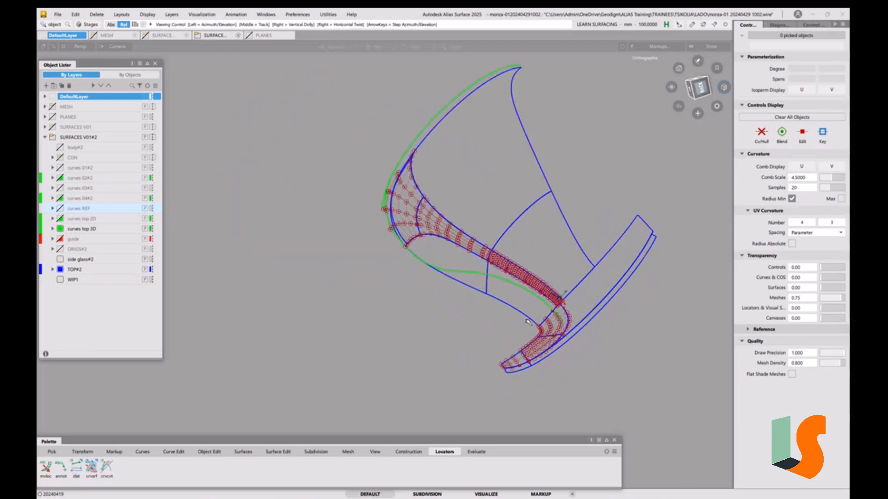
{"action": "scroll", "coordinate": [532, 278], "scroll_direction": "up", "scroll_amount": 8}
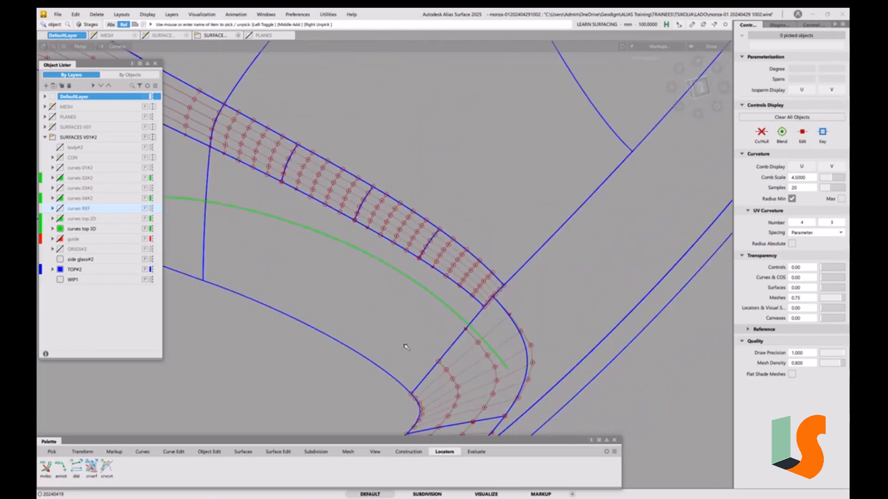
{"action": "left_click", "coordinate": [475, 451]}
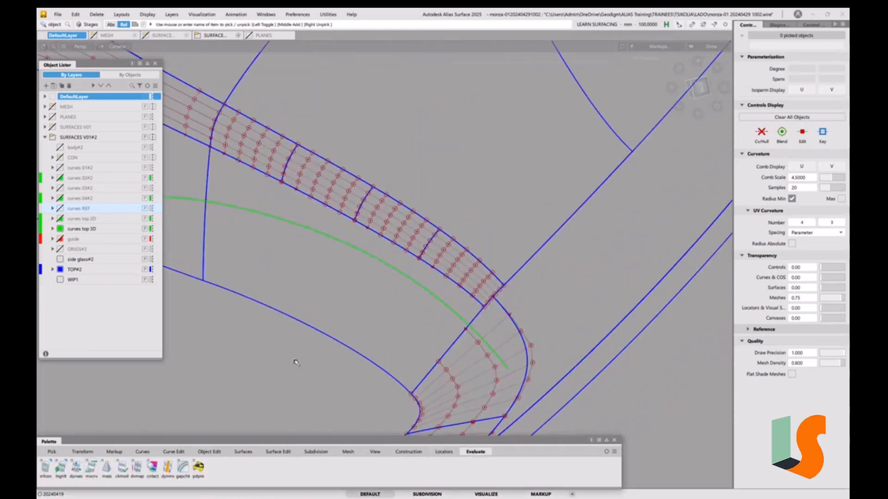
{"action": "left_click_drag", "start_coordinate": [492, 277], "coordinate": [492, 282], "text": "alt+shift"}
{"action": "right_click_drag", "start_coordinate": [492, 282], "coordinate": [357, 293], "text": "alt+shift"}
{"action": "left_click_drag", "start_coordinate": [357, 293], "coordinate": [422, 211], "text": "alt+shift"}
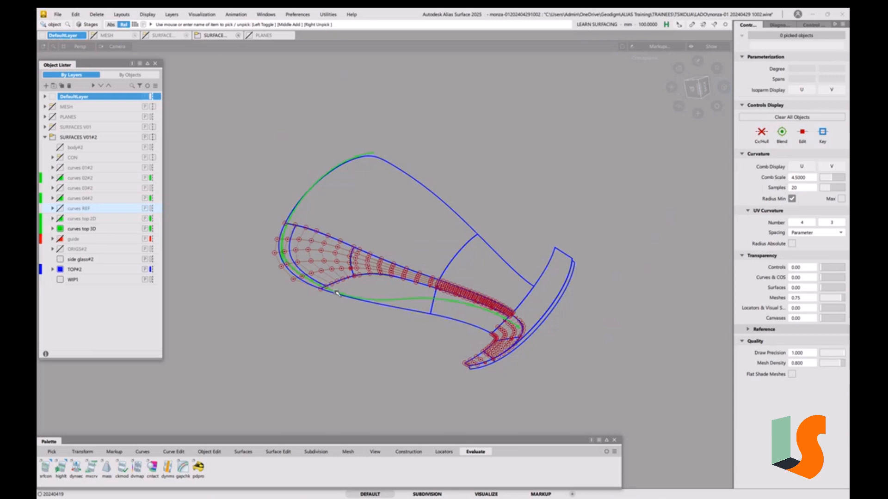
Delete the projected curve on surface near the rounded edge of the strip's flared end
{"action": "left_click_drag", "start_coordinate": [336, 293], "coordinate": [326, 283], "text": "ctrl+shift"}
{"action": "left_click", "coordinate": [294, 260]}
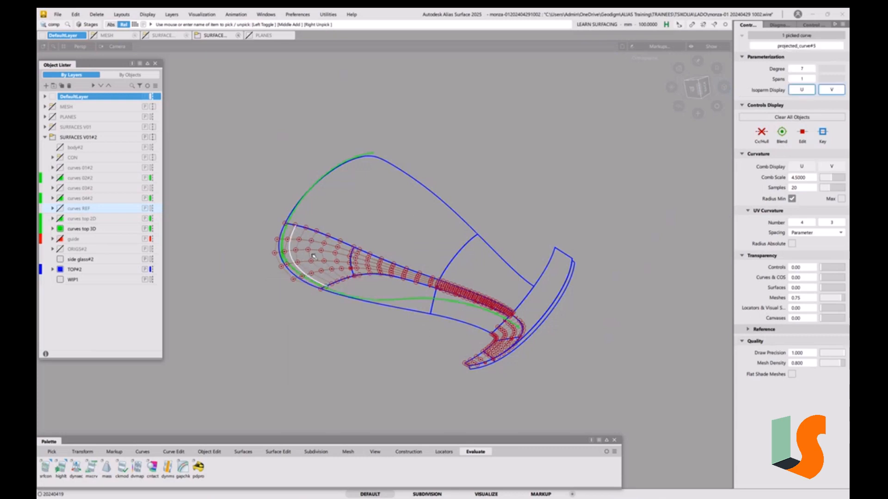
{"action": "key", "text": "Delete"}
{"action": "left_click", "coordinate": [408, 286]}
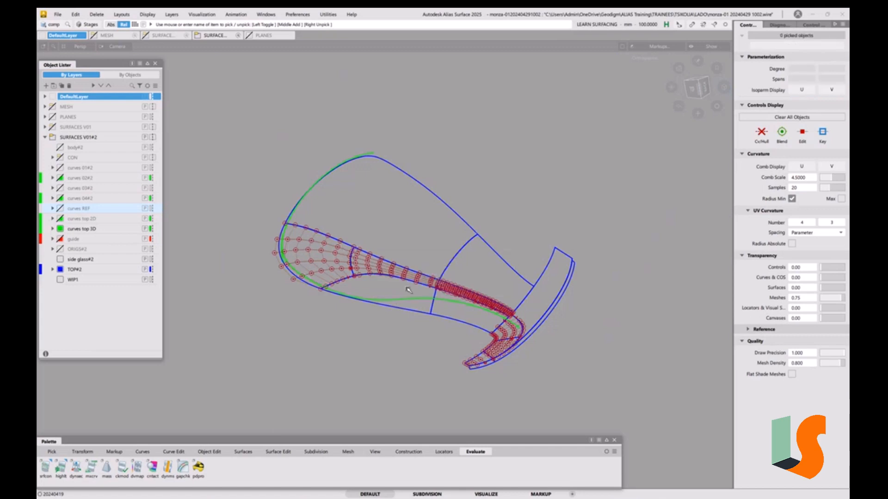
Open the Check Model options, move the dialog clear of the car surfaces, and set the report to All
{"action": "left_click_drag", "start_coordinate": [407, 286], "coordinate": [410, 311], "text": "alt+shift"}
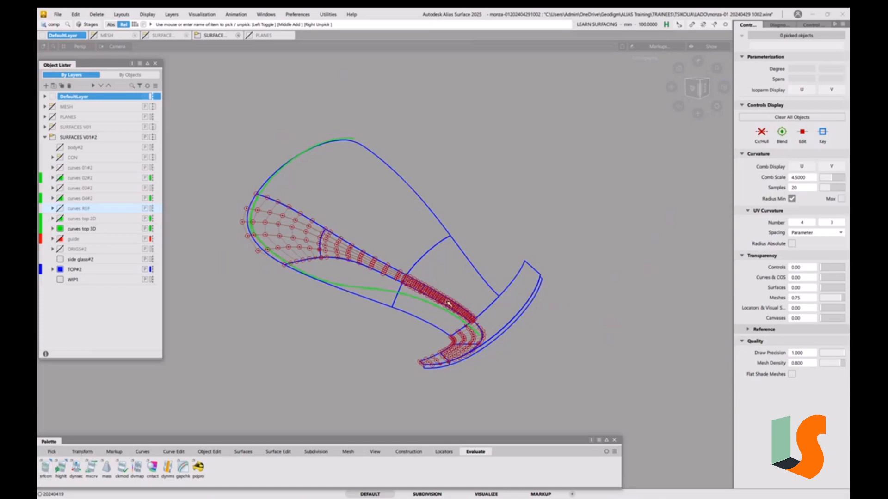
{"action": "right_click_drag", "start_coordinate": [417, 344], "coordinate": [410, 338], "text": "alt+shift"}
{"action": "middle_click_drag", "start_coordinate": [410, 337], "coordinate": [421, 333], "text": "alt+shift"}
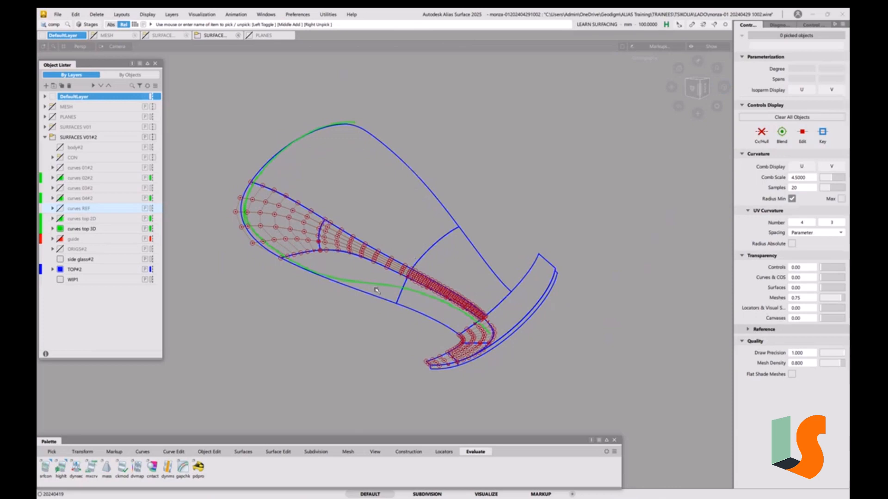
{"action": "double_click", "coordinate": [121, 466]}
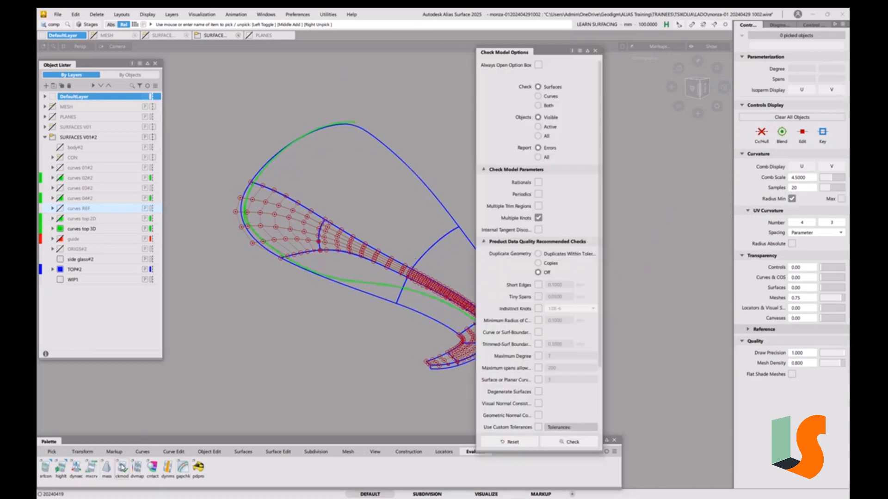
{"action": "left_click_drag", "start_coordinate": [524, 54], "coordinate": [129, 29]}
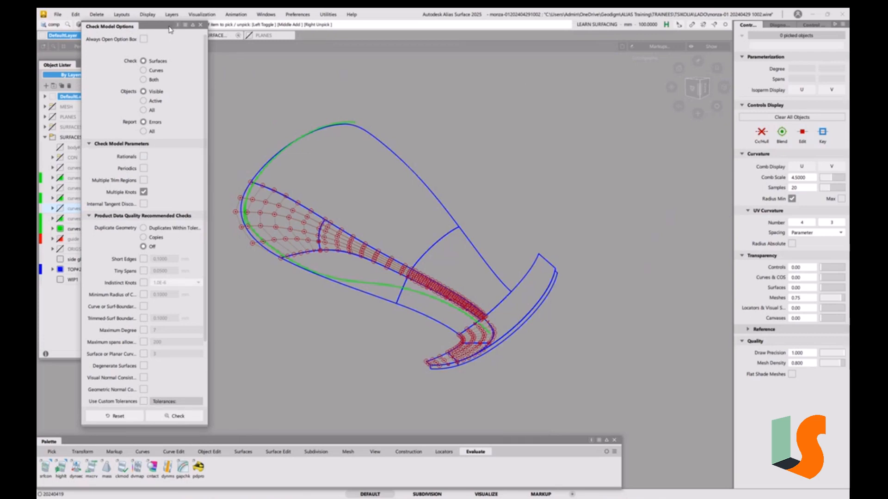
{"action": "left_click_drag", "start_coordinate": [169, 30], "coordinate": [157, 20]}
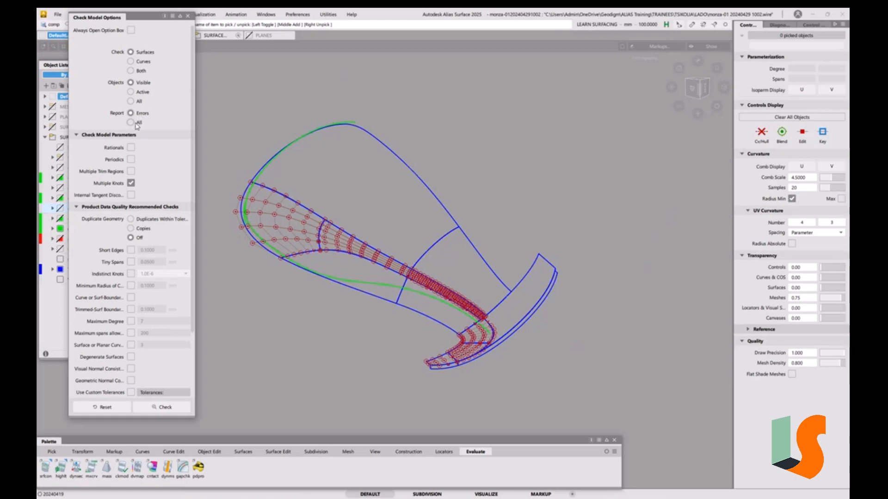
{"action": "left_click", "coordinate": [137, 123]}
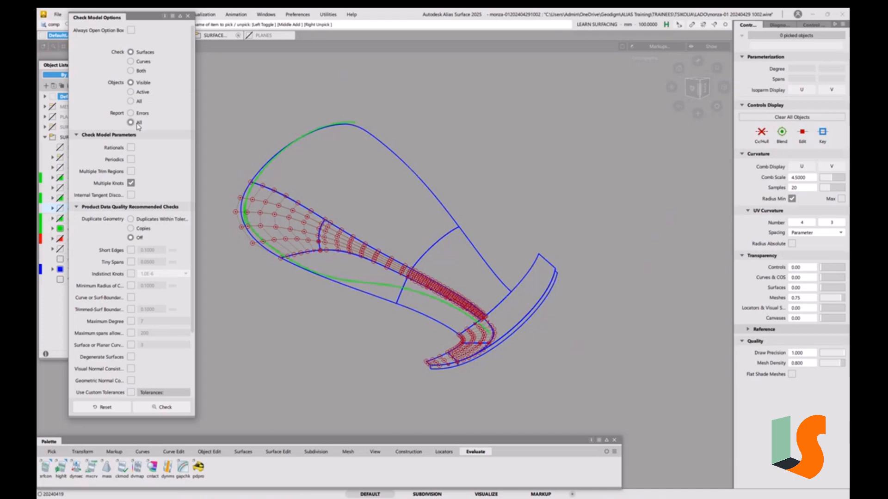
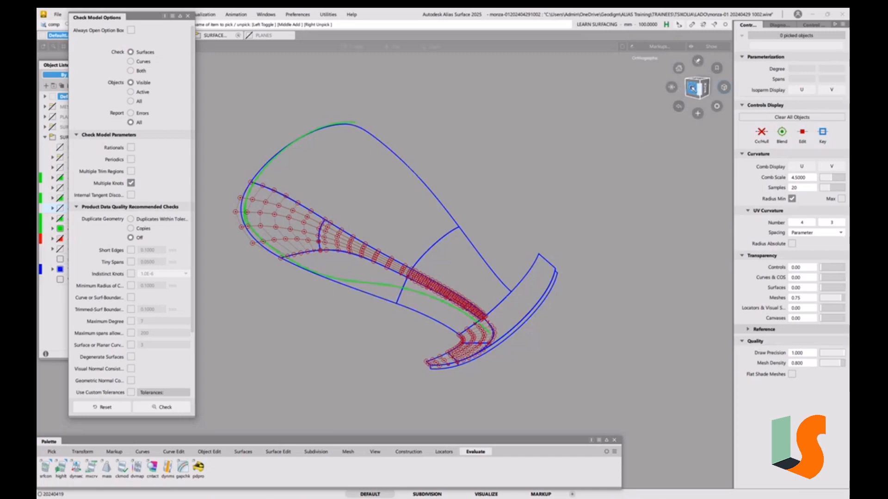
Turn on the grid and switch to the left view of the car surfaces
{"action": "left_click", "coordinate": [692, 88]}
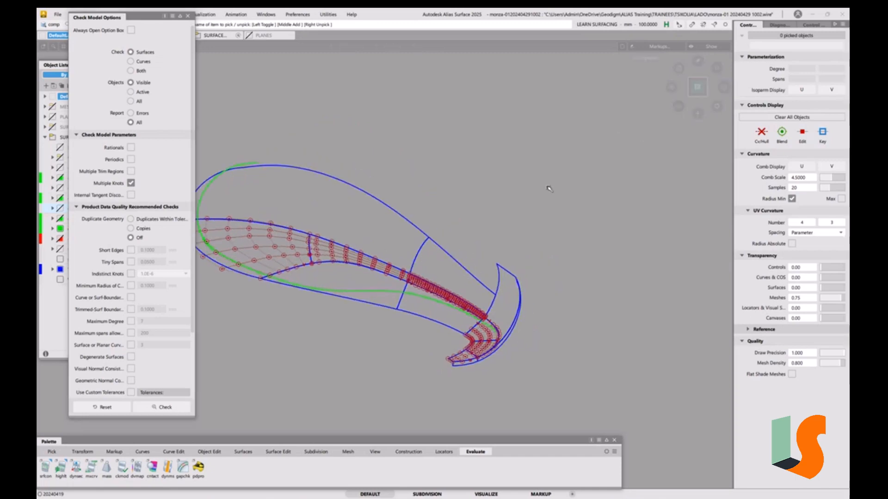
{"action": "left_click", "coordinate": [407, 452]}
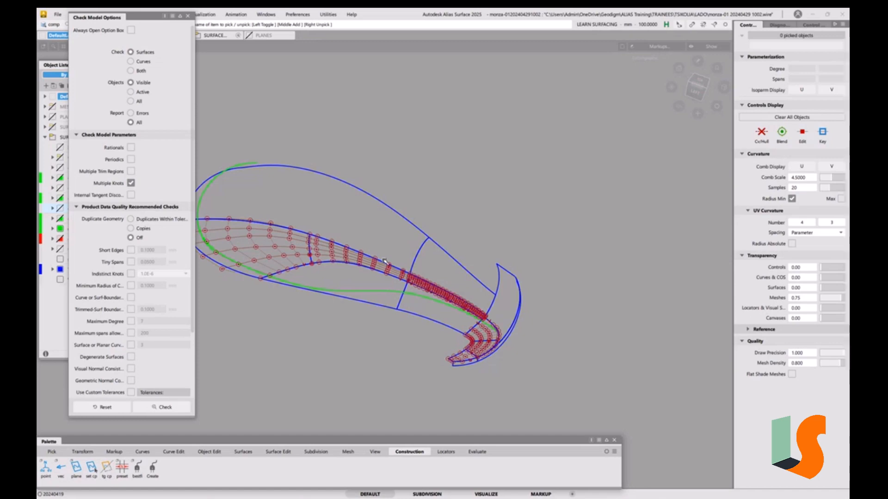
{"action": "key", "text": "g"}
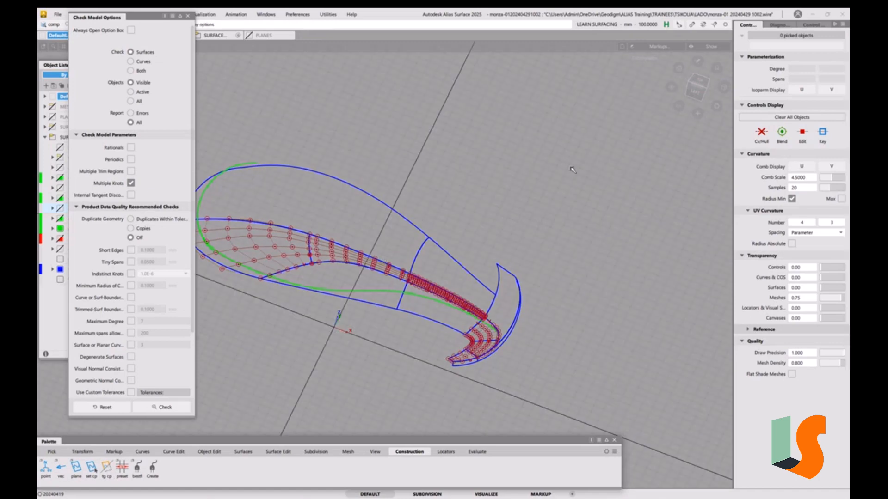
{"action": "left_click", "coordinate": [696, 91]}
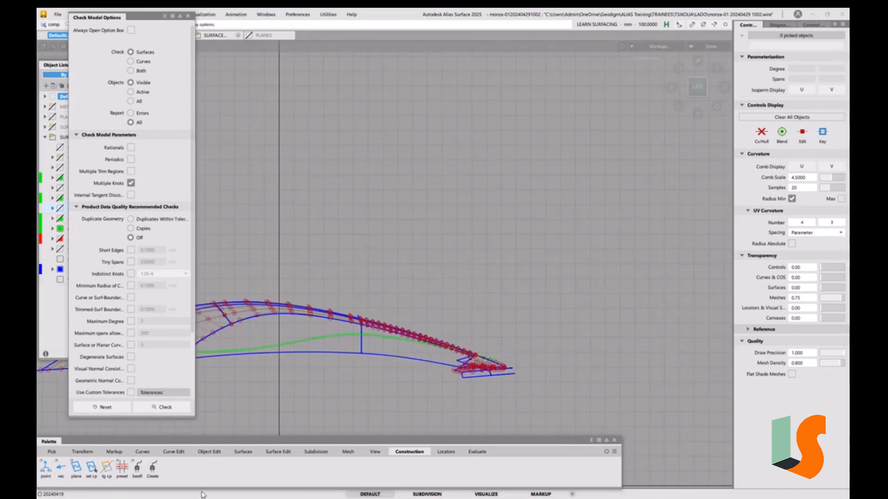
Draw a straight two-point CV curve in the empty area above the model, with uniform knot spacing and progressive degree
{"action": "left_click", "coordinate": [148, 454]}
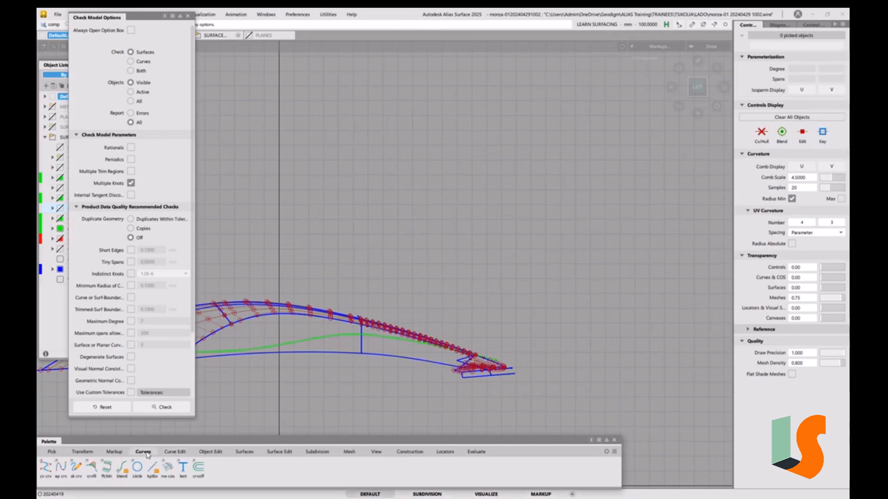
{"action": "double_click", "coordinate": [47, 471]}
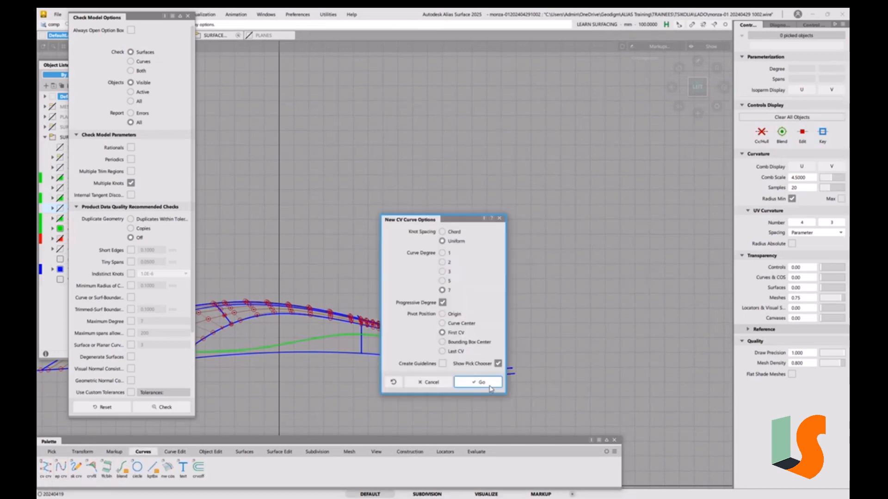
{"action": "left_click", "coordinate": [478, 382]}
{"action": "left_click", "coordinate": [365, 219]}
{"action": "left_click", "coordinate": [440, 183]}
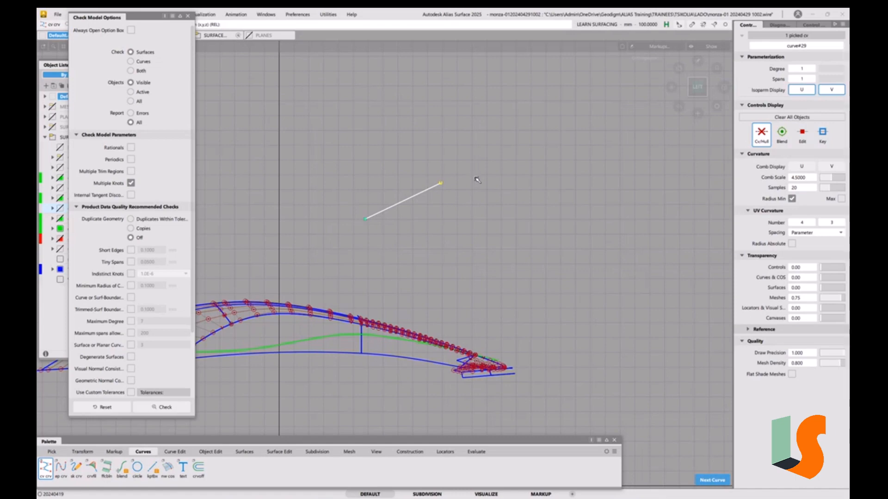
Pick the straight curve above the model and delete it
{"action": "left_click_drag", "start_coordinate": [451, 202], "coordinate": [471, 212], "text": "ctrl+shift"}
{"action": "left_click_drag", "start_coordinate": [454, 170], "coordinate": [422, 202]}
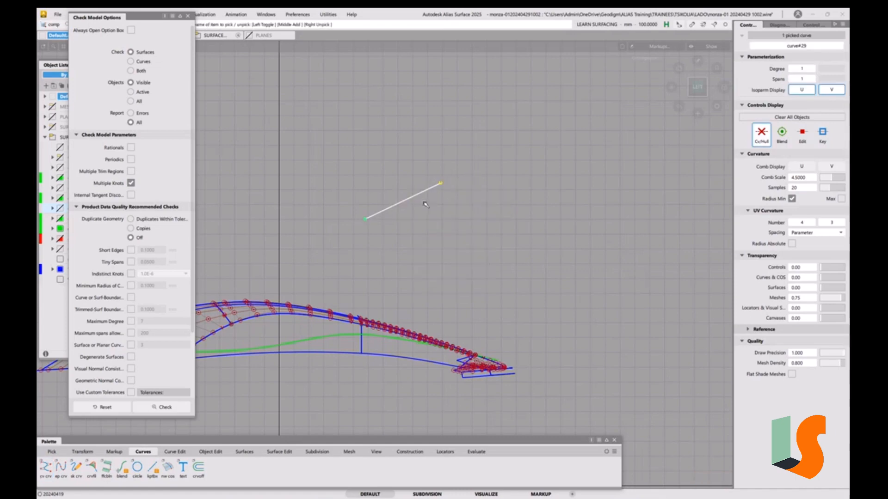
{"action": "key", "text": "Delete"}
{"action": "left_click", "coordinate": [436, 287]}
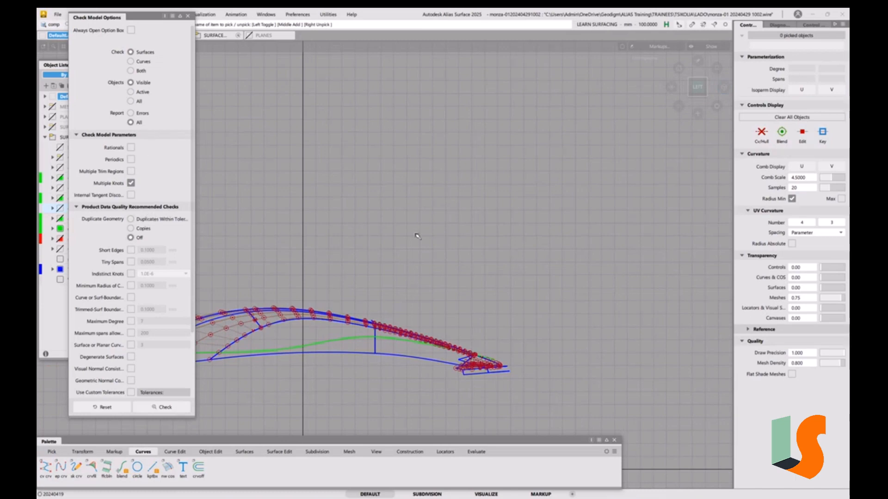
Set the model check's duplicate geometry option to Duplicates Within Tolerance
{"action": "left_click_drag", "start_coordinate": [458, 236], "coordinate": [215, 294], "text": "alt+shift"}
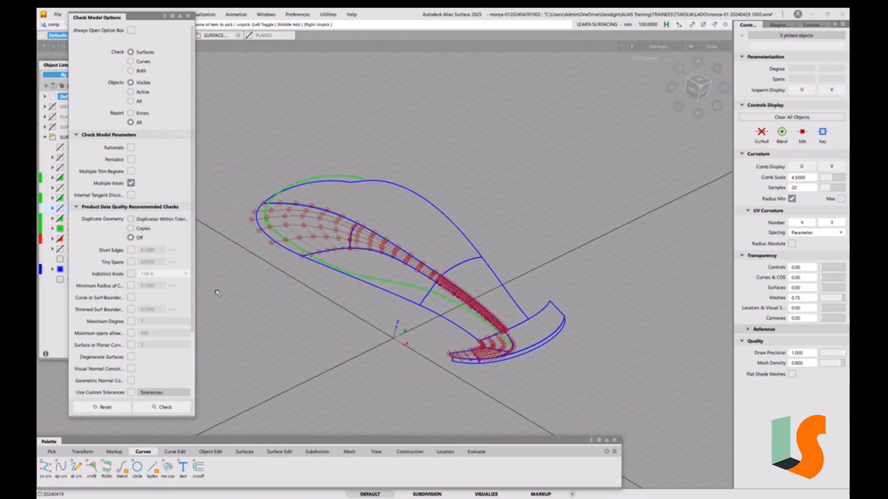
{"action": "left_click", "coordinate": [131, 220]}
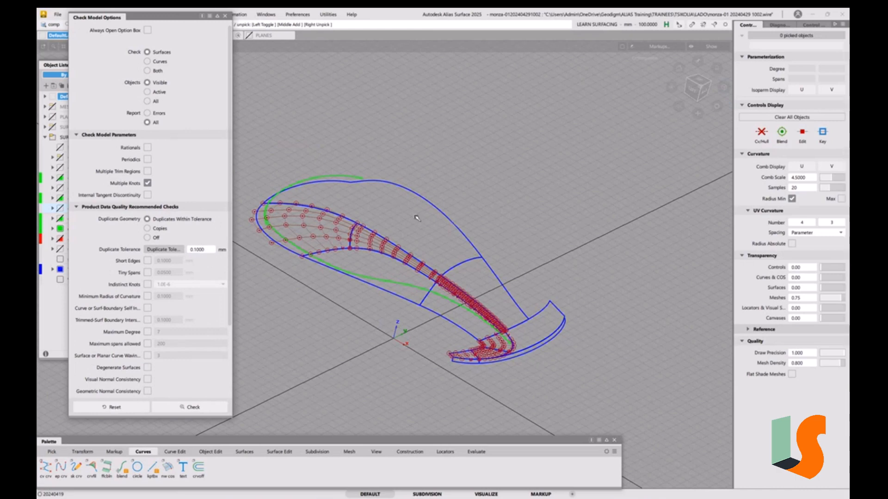
{"action": "left_click_drag", "start_coordinate": [456, 210], "coordinate": [458, 213], "text": "alt+shift"}
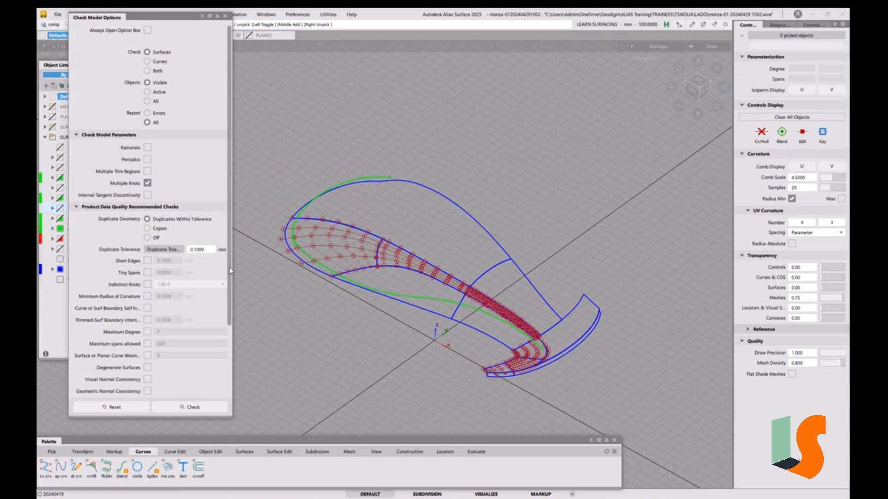
Enable the Short Edges check to see its tolerance and disable it again
{"action": "scroll", "coordinate": [230, 269], "scroll_direction": "down", "scroll_amount": 4}
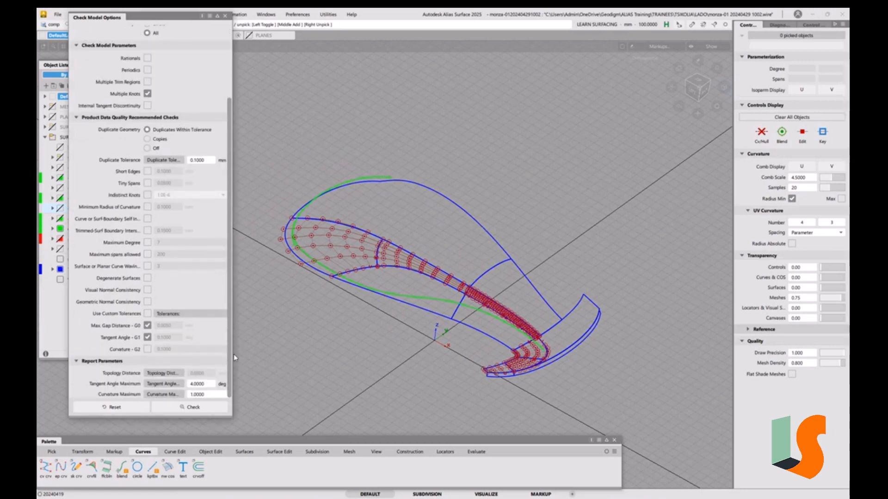
{"action": "left_click", "coordinate": [147, 172]}
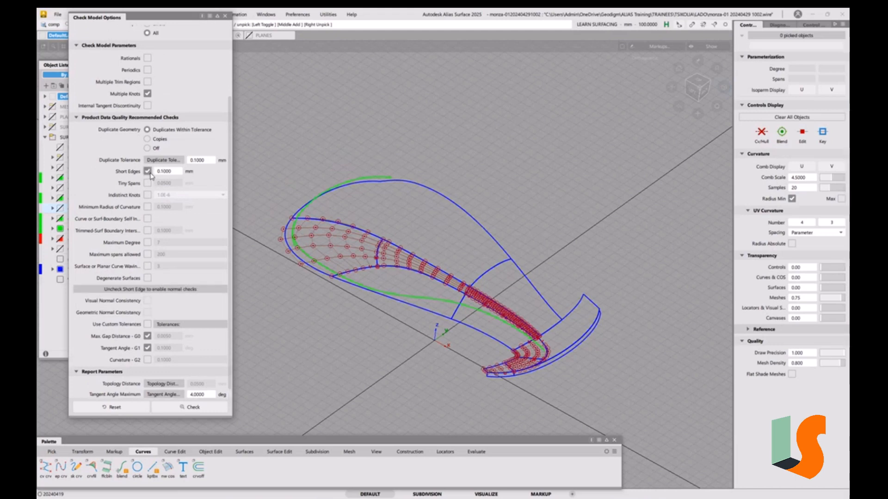
{"action": "left_click", "coordinate": [147, 172]}
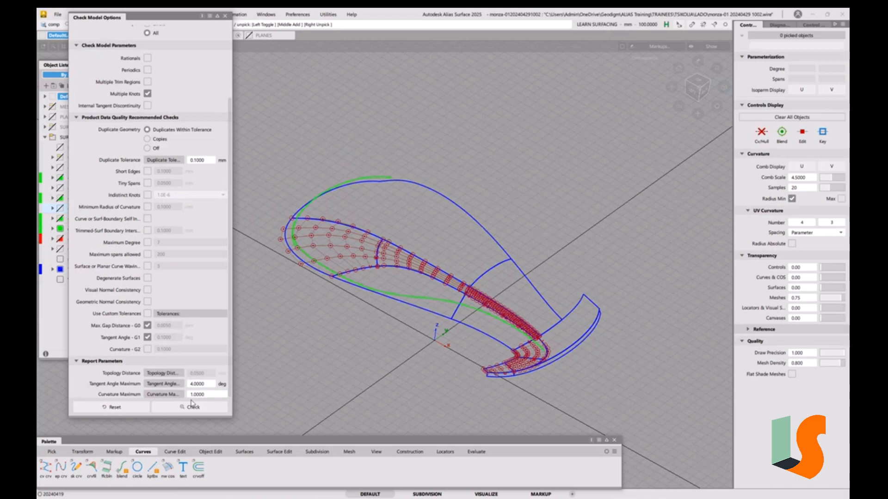
Enlarge the Check Model options and open the Construction Options to compare the continuity tolerances
{"action": "left_click_drag", "start_coordinate": [190, 416], "coordinate": [189, 447]}
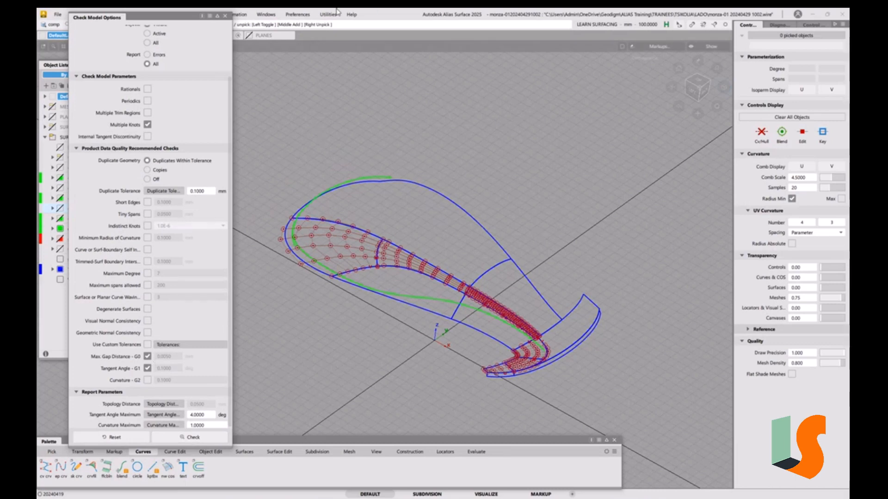
{"action": "left_click", "coordinate": [300, 14]}
{"action": "left_click", "coordinate": [319, 116]}
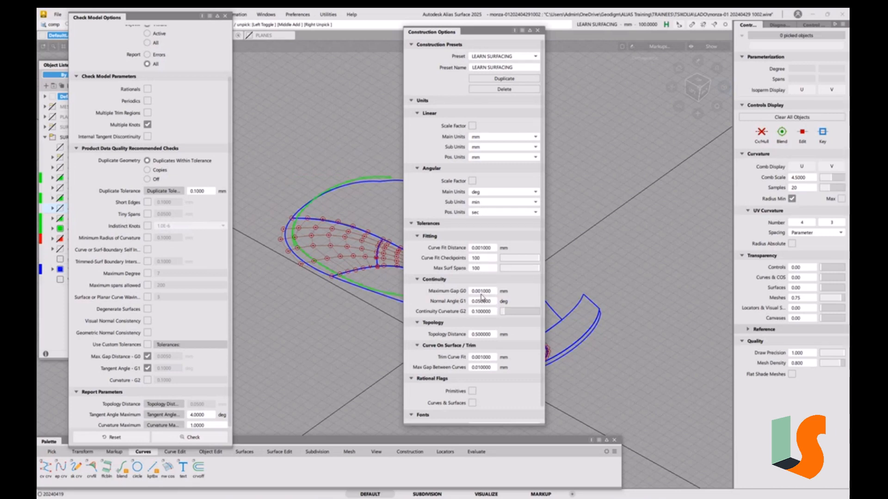
Try custom tolerances with the G0, G1 and G2 checks, and turn custom tolerances off again
{"action": "left_click", "coordinate": [147, 357]}
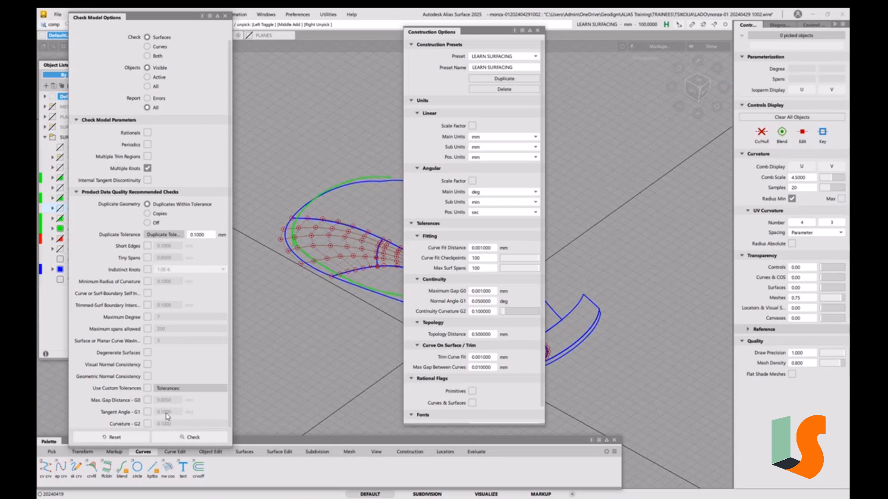
{"action": "left_click", "coordinate": [147, 391]}
{"action": "left_click", "coordinate": [148, 389]}
{"action": "left_click", "coordinate": [148, 389]}
{"action": "left_click", "coordinate": [149, 390]}
{"action": "left_click", "coordinate": [147, 388]}
{"action": "left_click", "coordinate": [147, 400]}
{"action": "left_click", "coordinate": [148, 412]}
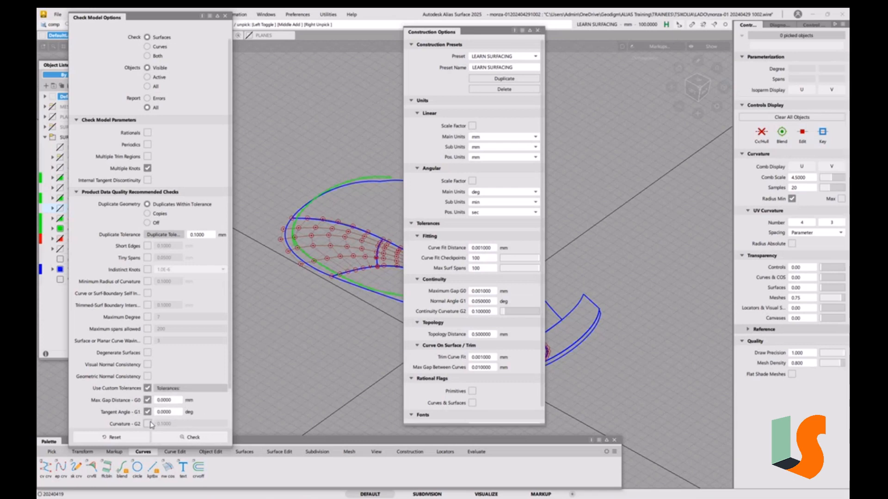
{"action": "left_click", "coordinate": [147, 423]}
{"action": "left_click", "coordinate": [147, 388]}
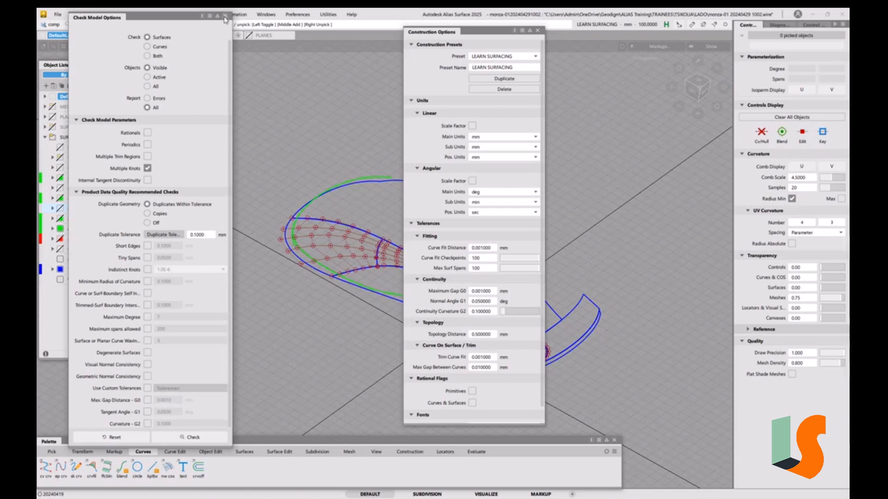
Run the model check with the G0 gap, G1 tangent and G2 curvature checks enabled, and close its results list
{"action": "left_click", "coordinate": [147, 400]}
{"action": "left_click", "coordinate": [147, 412]}
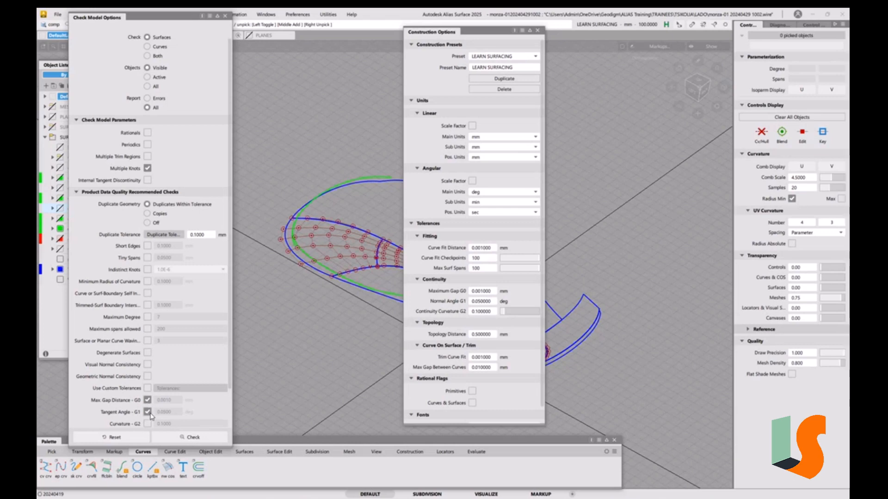
{"action": "left_click", "coordinate": [147, 424]}
{"action": "left_click", "coordinate": [530, 31]}
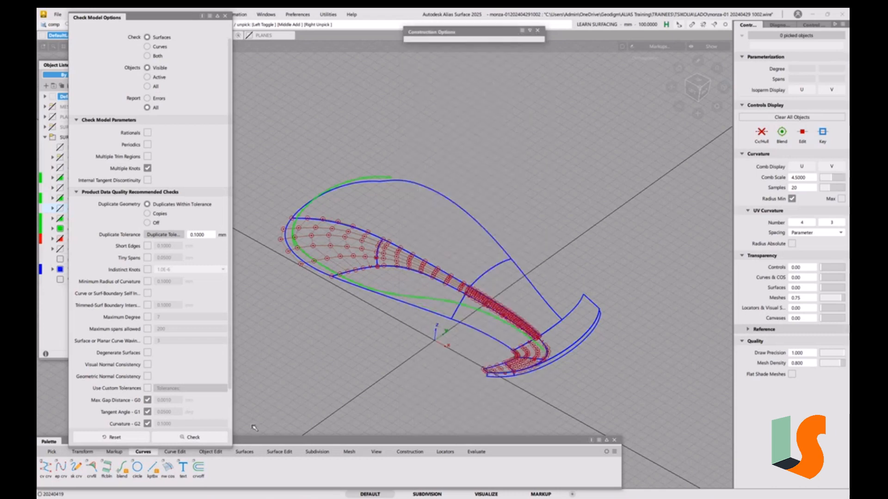
{"action": "left_click", "coordinate": [201, 438]}
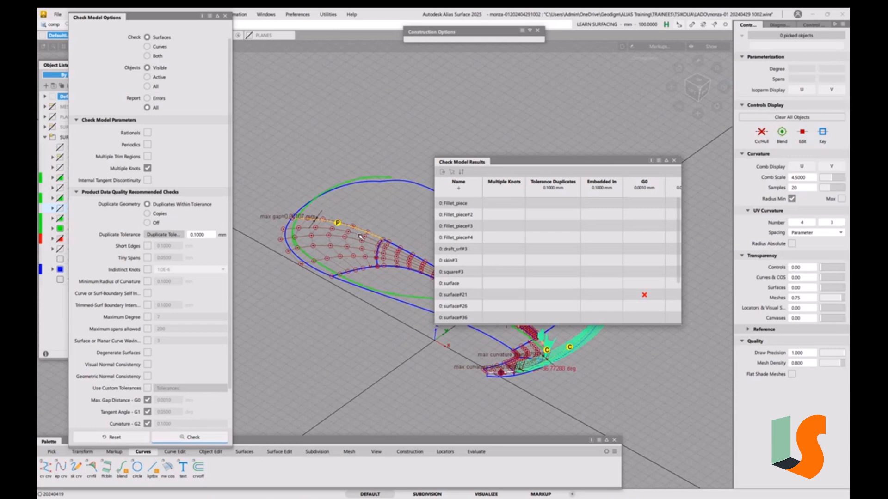
{"action": "left_click", "coordinate": [674, 160]}
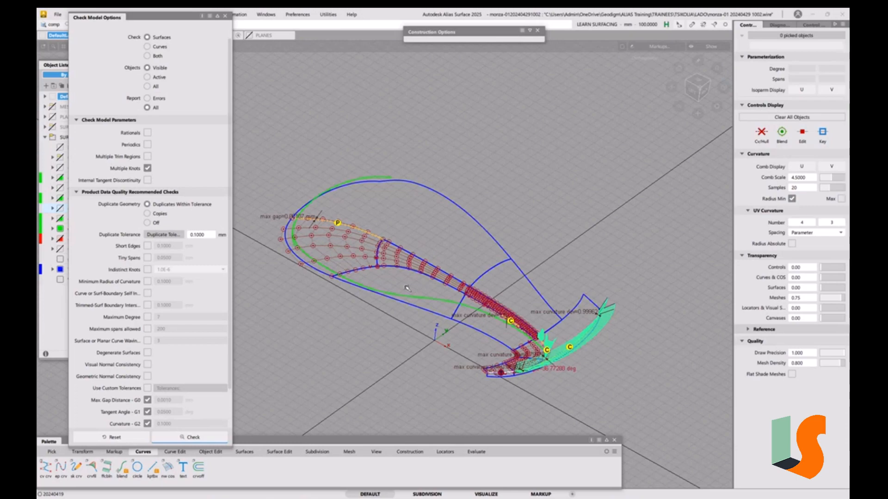
Delete the model check's gap locator on the upper edge of the strip's flared end
{"action": "right_click_drag", "start_coordinate": [407, 289], "coordinate": [270, 209], "text": "alt+shift"}
{"action": "middle_click_drag", "start_coordinate": [271, 208], "coordinate": [469, 287], "text": "alt+shift"}
{"action": "right_click_drag", "start_coordinate": [469, 286], "coordinate": [472, 247], "text": "alt+shift"}
{"action": "left_click_drag", "start_coordinate": [445, 296], "coordinate": [444, 345], "text": "ctrl+shift"}
{"action": "left_click", "coordinate": [401, 251]}
{"action": "key", "text": "Delete"}
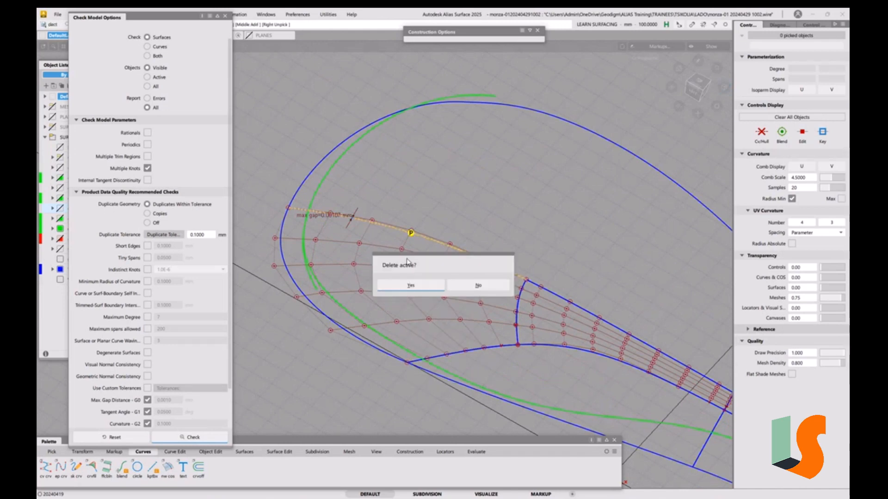
{"action": "left_click", "coordinate": [418, 286]}
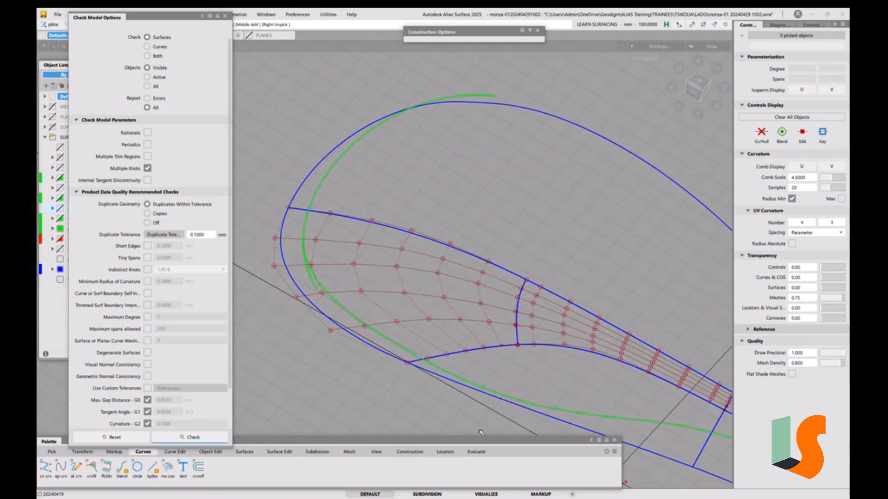
Check the surface continuity along the upper edge of the strip's flared end, using G2 Curvature Continuity
{"action": "left_click", "coordinate": [476, 452]}
{"action": "double_click", "coordinate": [45, 467]}
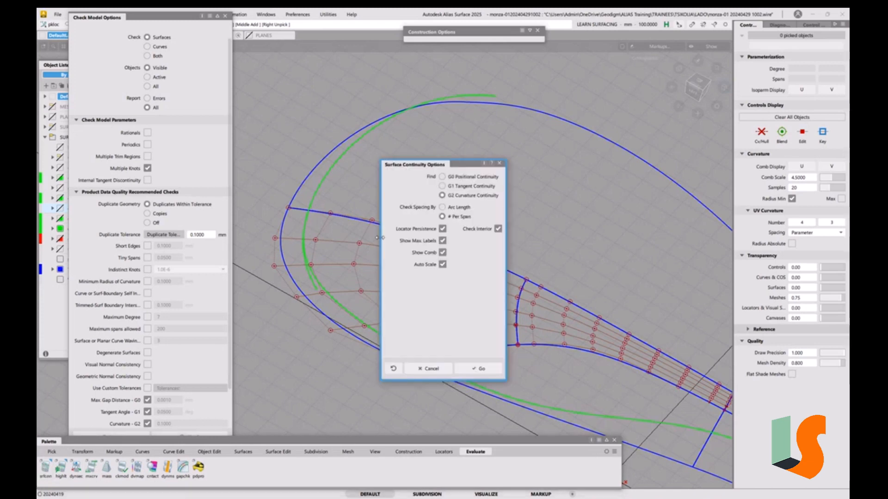
{"action": "left_click", "coordinate": [480, 368]}
{"action": "left_click", "coordinate": [476, 259]}
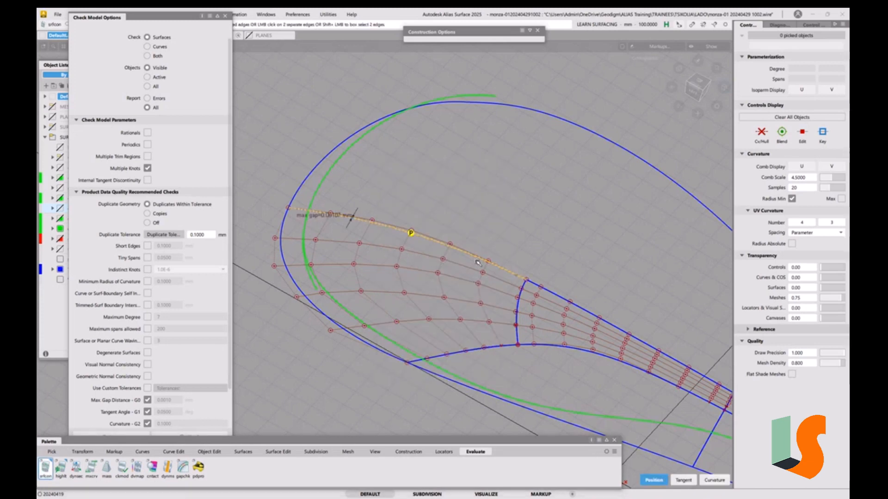
Check the G2 continuity along the flared end's joint with the strip, its lower edge and the adjoining strip edges
{"action": "left_click", "coordinate": [521, 291]}
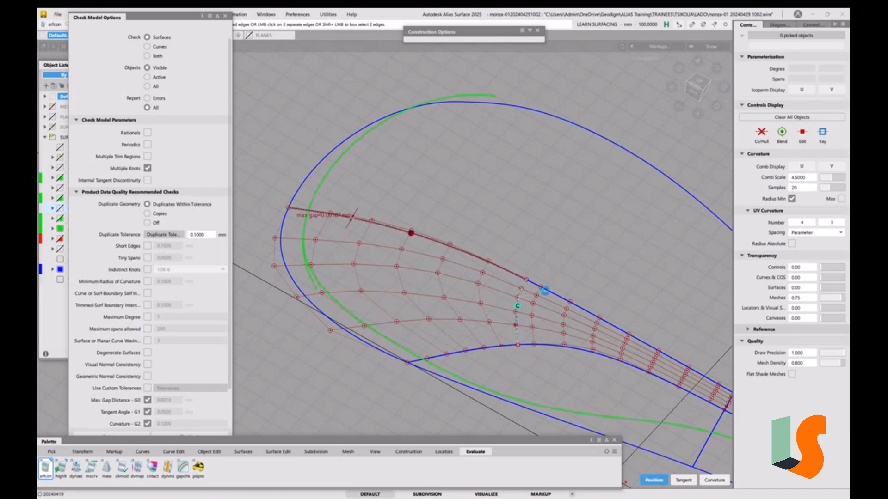
{"action": "left_click", "coordinate": [508, 346]}
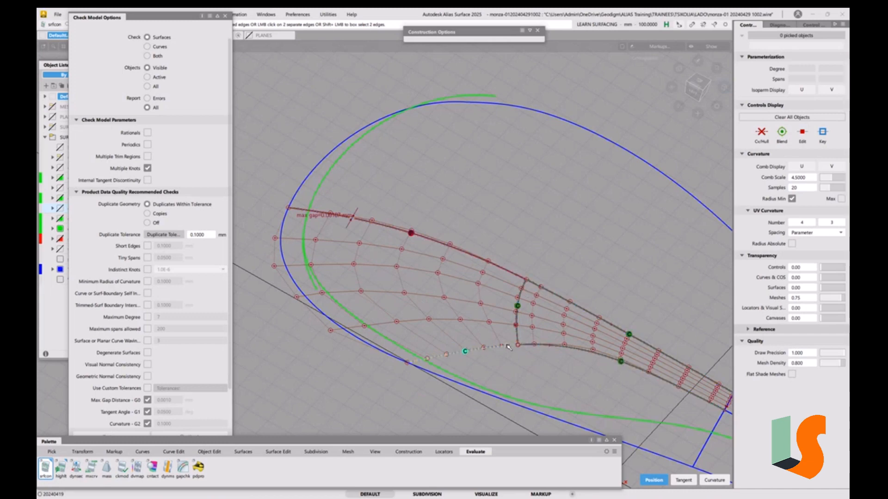
Untrim the large rounded surface and delete its curve on surface along the upper edge of the strip's flared end
{"action": "left_click_drag", "start_coordinate": [457, 306], "coordinate": [403, 304], "text": "alt+shift"}
{"action": "left_click", "coordinate": [424, 220]}
{"action": "key", "text": "Delete"}
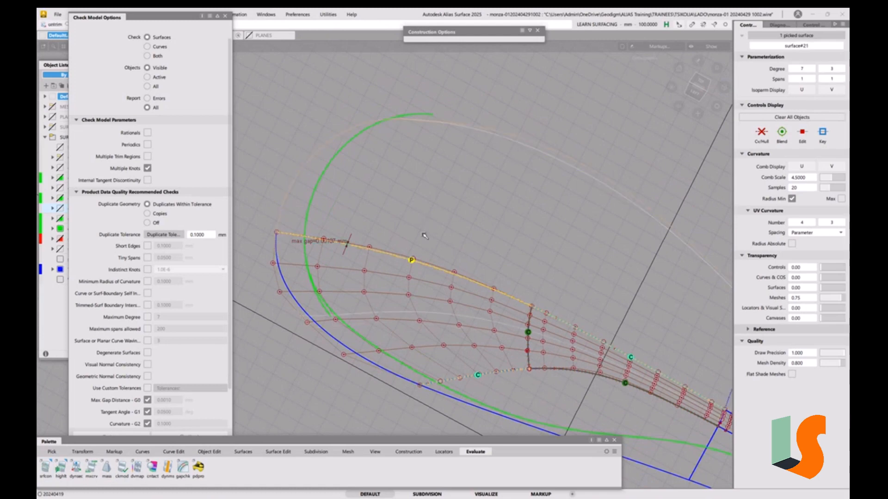
{"action": "left_click_drag", "start_coordinate": [455, 300], "coordinate": [432, 288], "text": "ctrl+shift"}
{"action": "left_click", "coordinate": [435, 273]}
{"action": "key", "text": "Delete"}
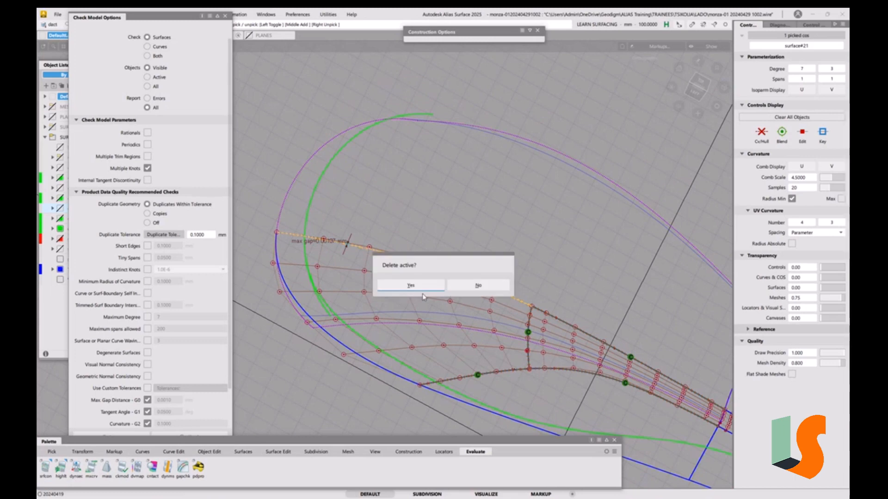
{"action": "left_click", "coordinate": [416, 286]}
Review the continuity tolerances in the construction options for the LEARN SURFACING preset, and close them
{"action": "left_click_drag", "start_coordinate": [421, 214], "coordinate": [366, 285], "text": "alt+shift"}
{"action": "left_click_drag", "start_coordinate": [304, 188], "coordinate": [522, 256]}
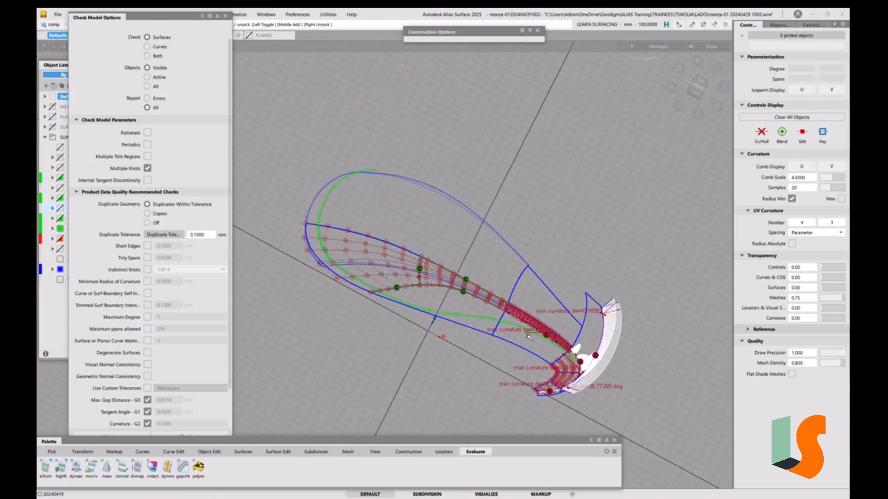
{"action": "left_click", "coordinate": [528, 337]}
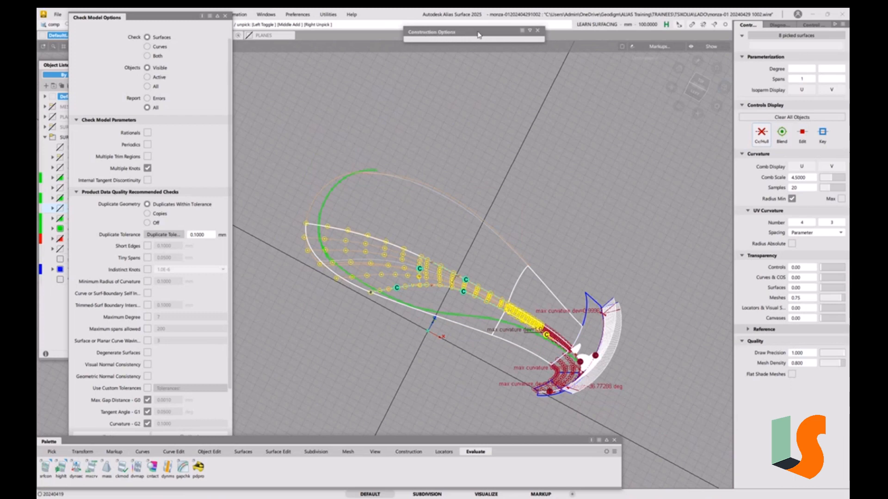
{"action": "left_click_drag", "start_coordinate": [486, 32], "coordinate": [449, 82]}
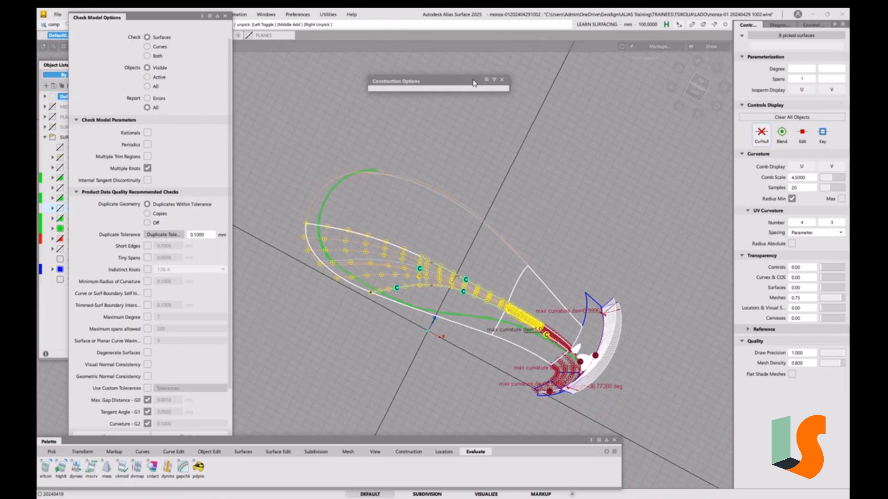
{"action": "left_click", "coordinate": [202, 18]}
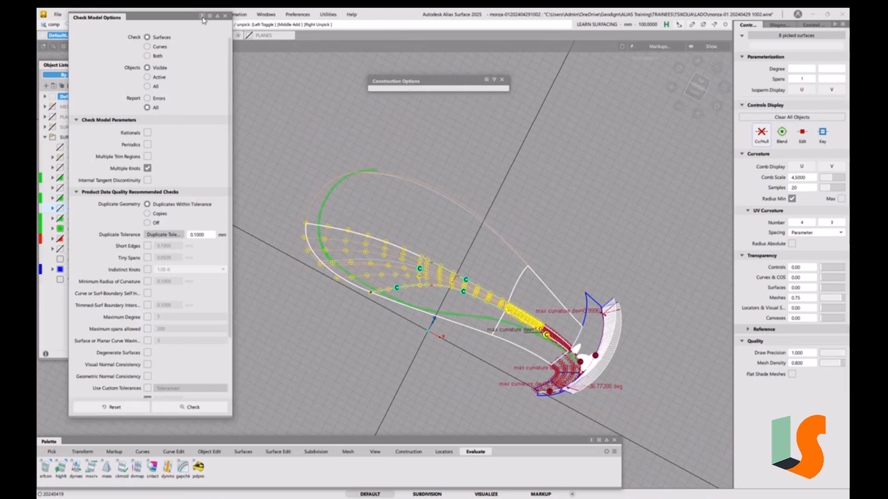
{"action": "left_click", "coordinate": [457, 85]}
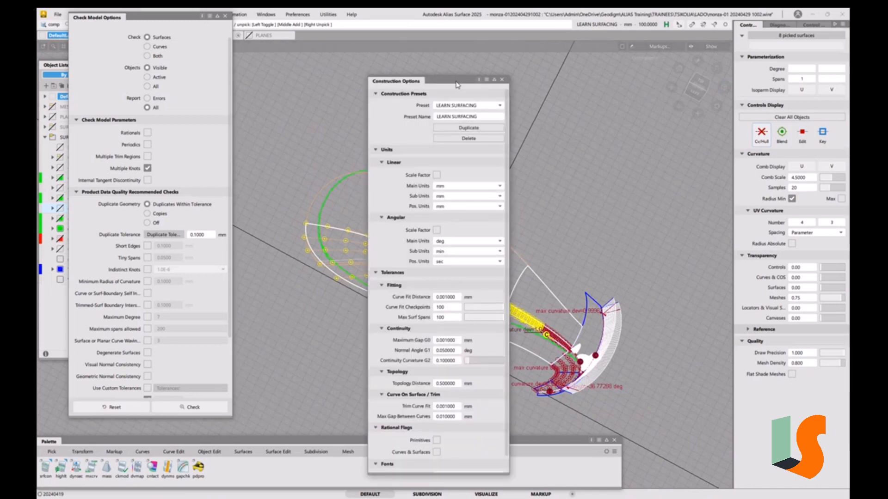
{"action": "left_click", "coordinate": [503, 80]}
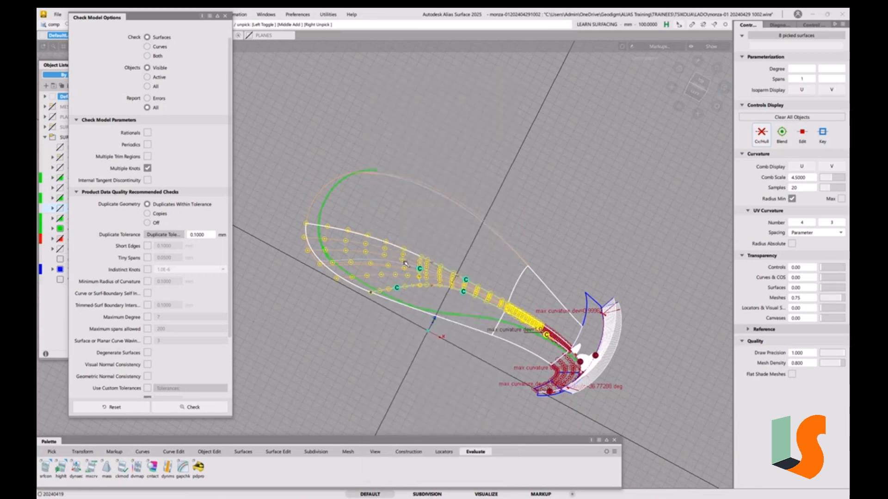
Align the flared end's upper edge to the large rounded surface with G2 continuity and the Project alignment type
{"action": "scroll", "coordinate": [405, 263], "scroll_direction": "up", "scroll_amount": 5}
{"action": "left_click_drag", "start_coordinate": [456, 282], "coordinate": [344, 370], "text": "ctrl+shift"}
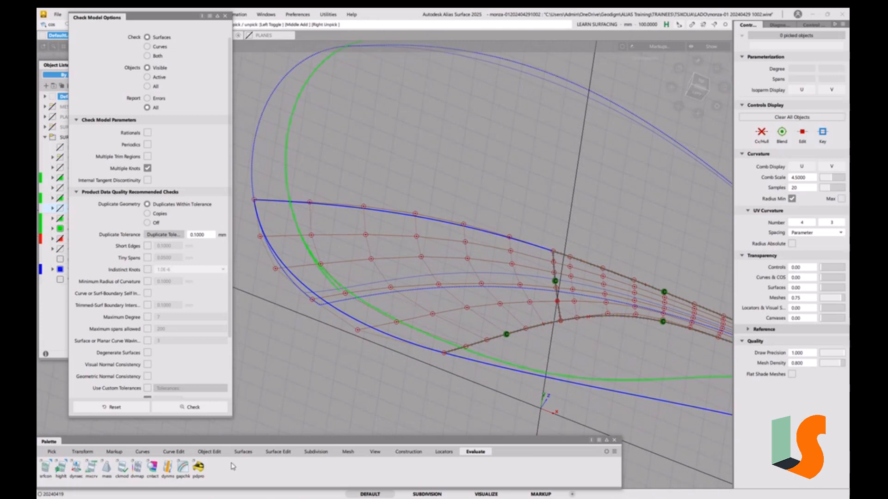
{"action": "left_click", "coordinate": [209, 453]}
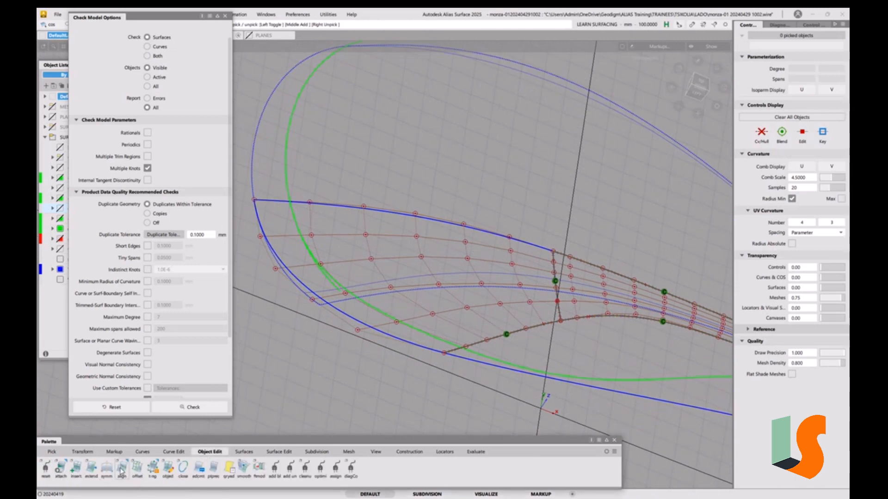
{"action": "double_click", "coordinate": [121, 468]}
{"action": "left_click", "coordinate": [610, 75]}
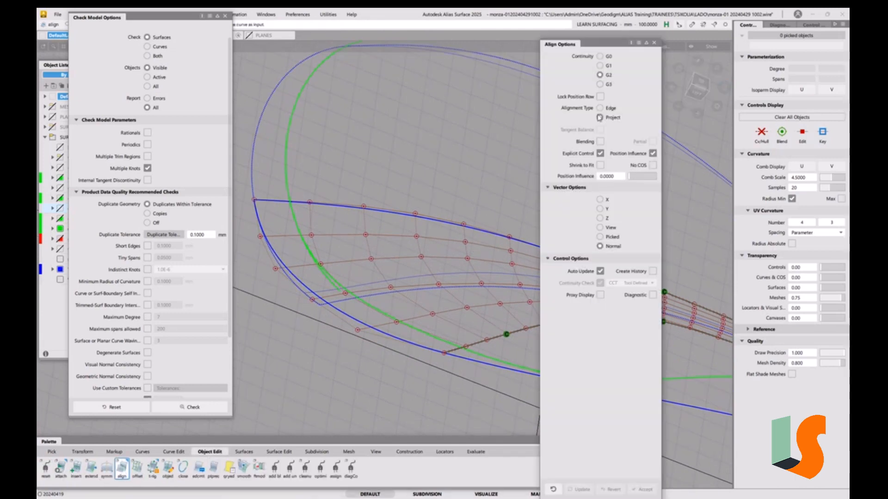
{"action": "left_click", "coordinate": [471, 229]}
{"action": "left_click", "coordinate": [473, 204]}
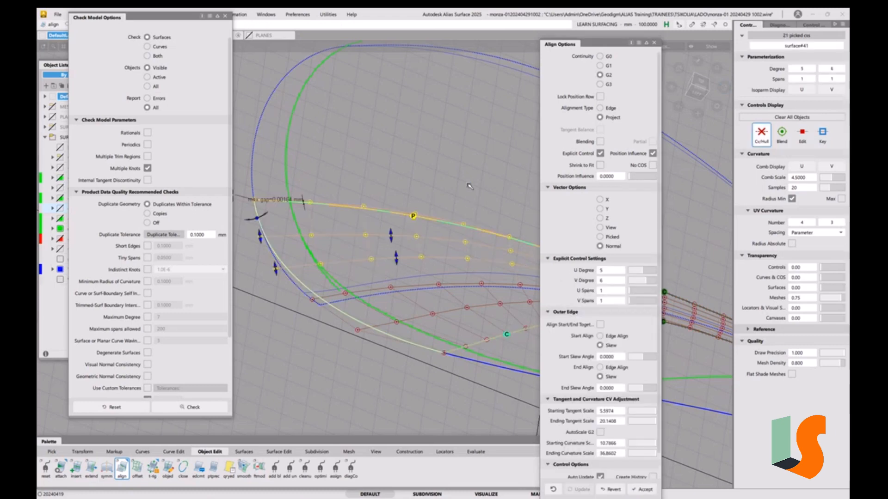
Set the alignment's V degree to 7, then try a position influence of 0.1500 and return it to 0.0000
{"action": "right_click_drag", "start_coordinate": [470, 186], "coordinate": [468, 200], "text": "alt+shift"}
{"action": "left_click_drag", "start_coordinate": [500, 208], "coordinate": [429, 237], "text": "alt+shift"}
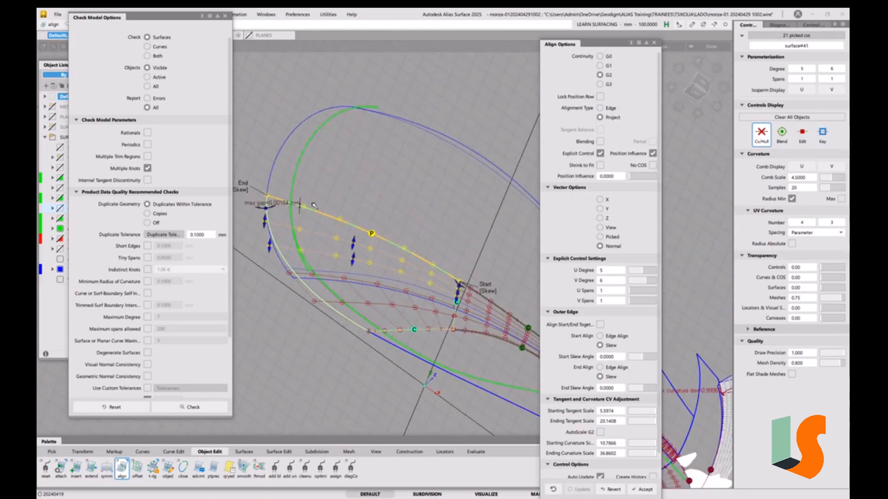
{"action": "left_click", "coordinate": [650, 283]}
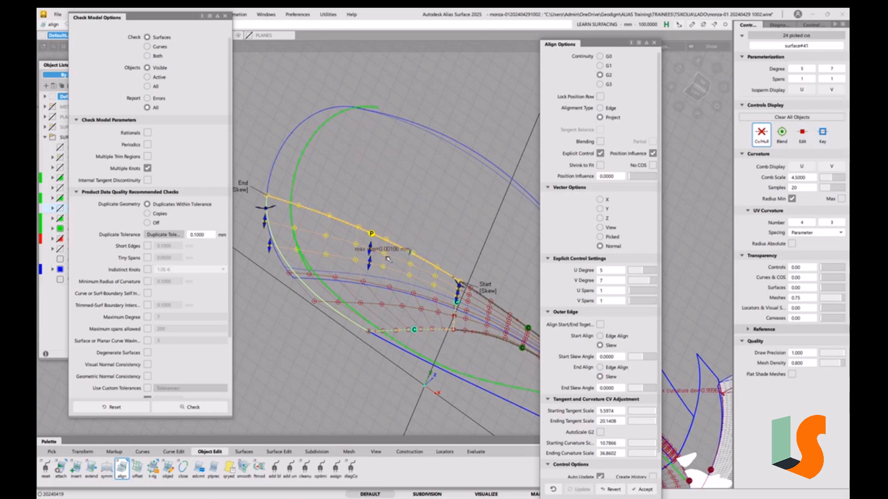
{"action": "left_click", "coordinate": [633, 178]}
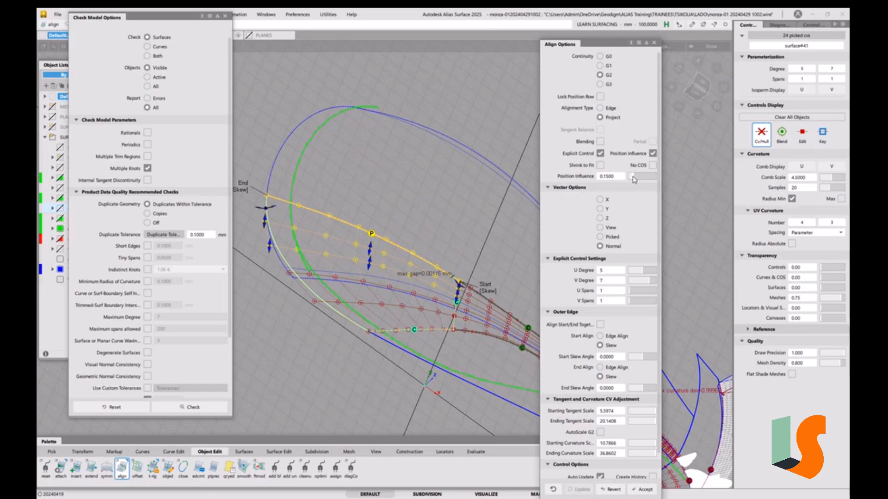
{"action": "left_click_drag", "start_coordinate": [633, 180], "coordinate": [607, 176]}
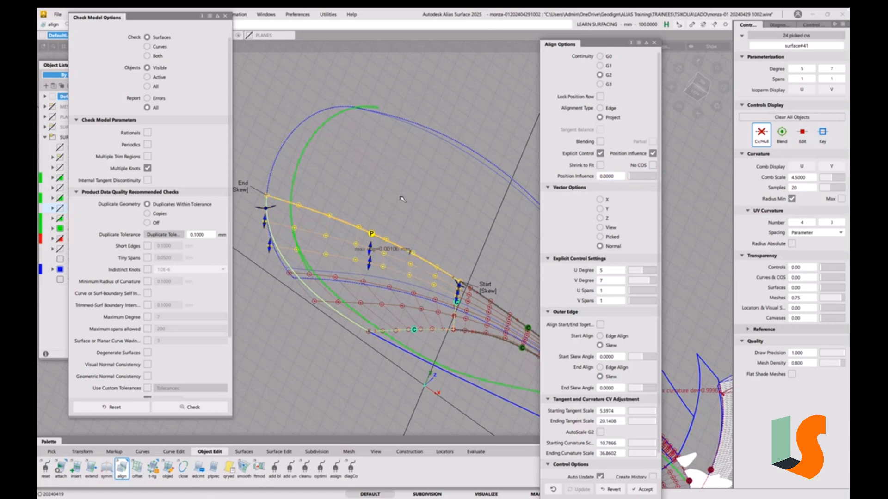
Use the View vector for the flared end's projected alignment, and close the align options
{"action": "left_click_drag", "start_coordinate": [386, 190], "coordinate": [445, 244], "text": "alt+shift"}
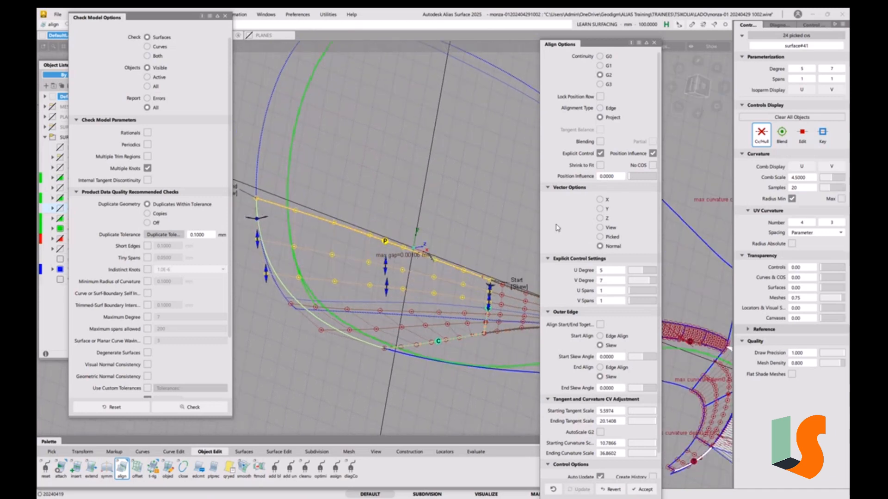
{"action": "left_click", "coordinate": [603, 228]}
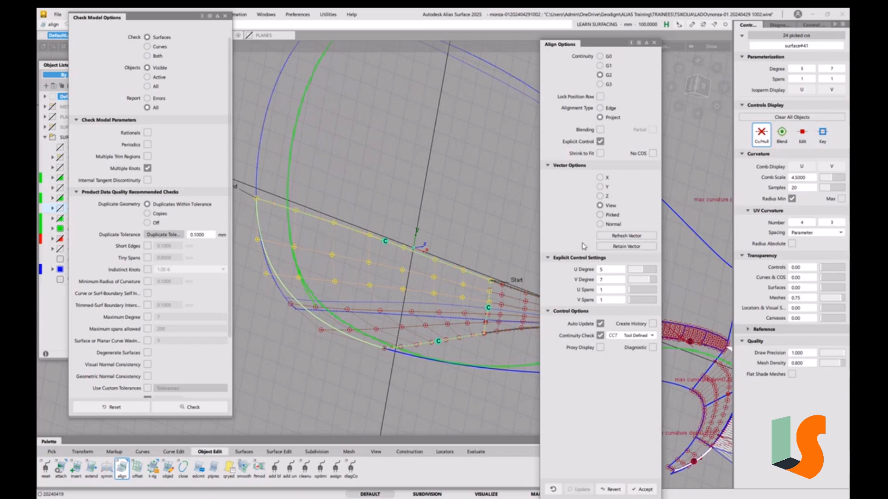
{"action": "left_click", "coordinate": [654, 43]}
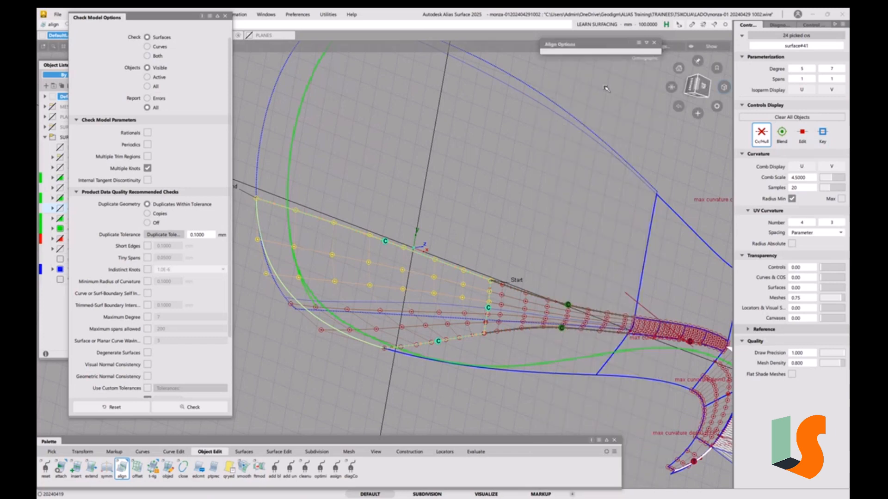
Close the check model options and examine the curvature deviation marked on the lower edge of the strip's curved section
{"action": "left_click_drag", "start_coordinate": [485, 219], "coordinate": [400, 204], "text": "alt+shift"}
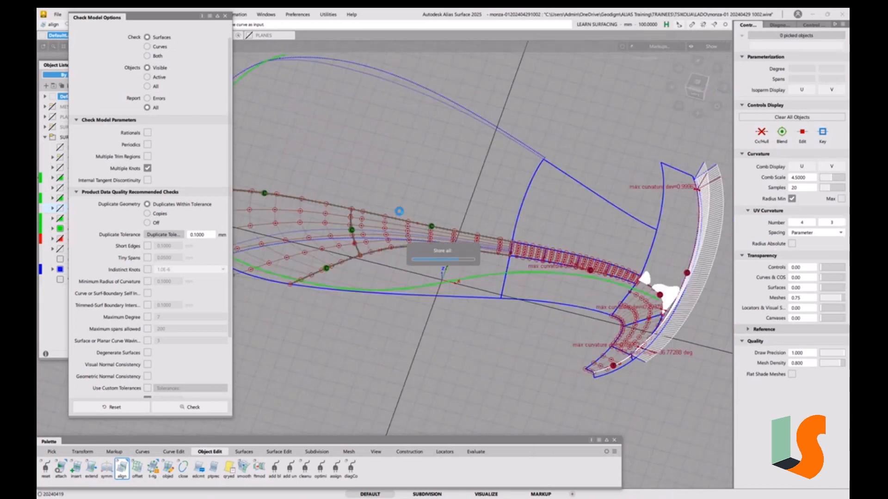
{"action": "middle_click_drag", "start_coordinate": [596, 276], "coordinate": [548, 283], "text": "alt+shift"}
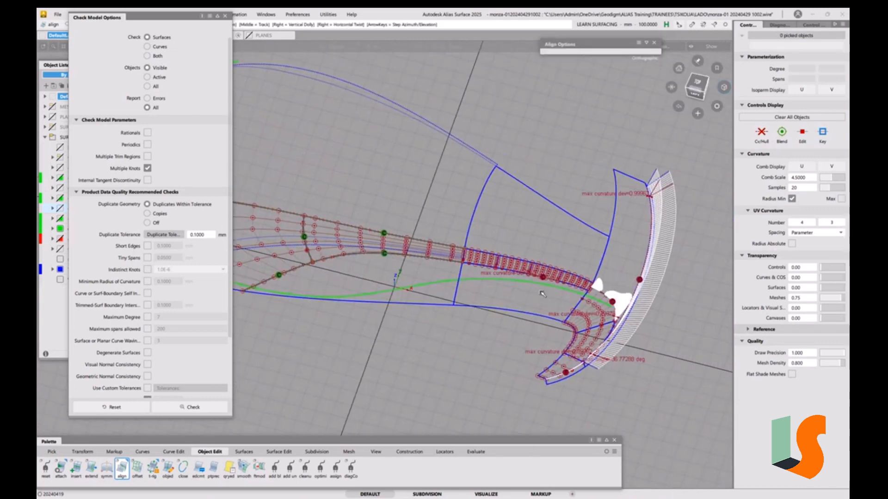
{"action": "right_click_drag", "start_coordinate": [549, 283], "coordinate": [486, 249], "text": "alt+shift"}
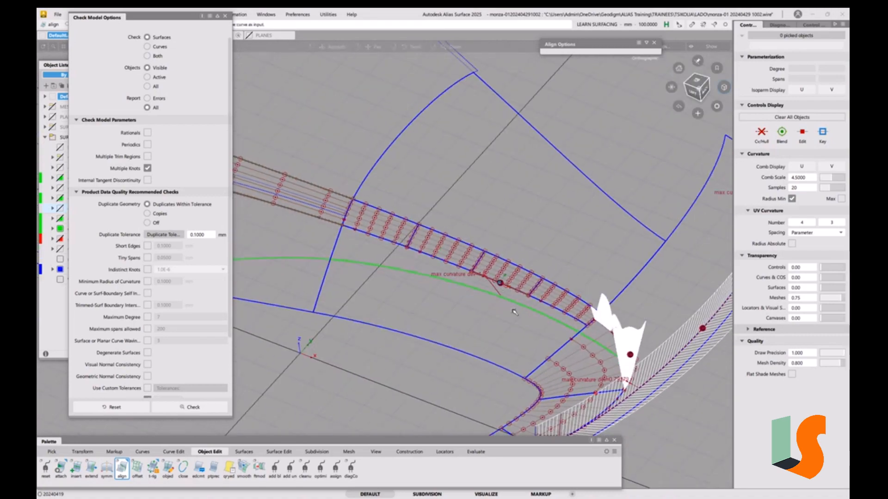
{"action": "scroll", "coordinate": [501, 287], "scroll_direction": "up", "scroll_amount": 3}
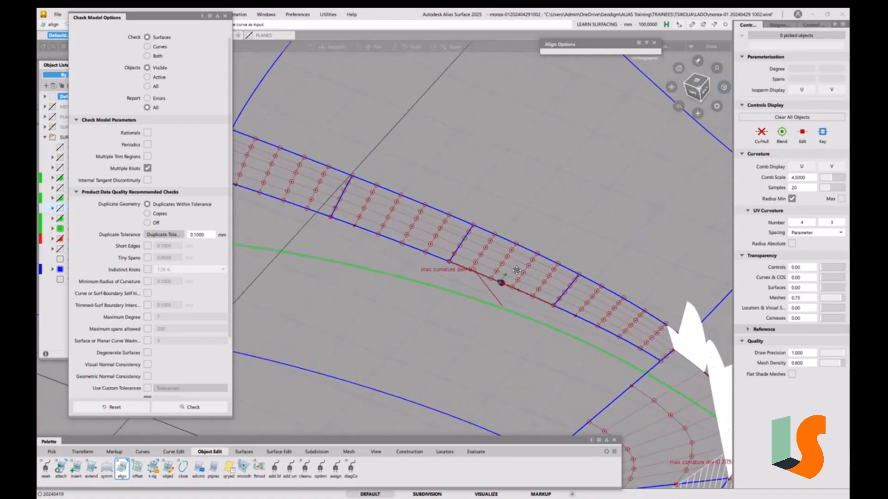
{"action": "left_click", "coordinate": [225, 16]}
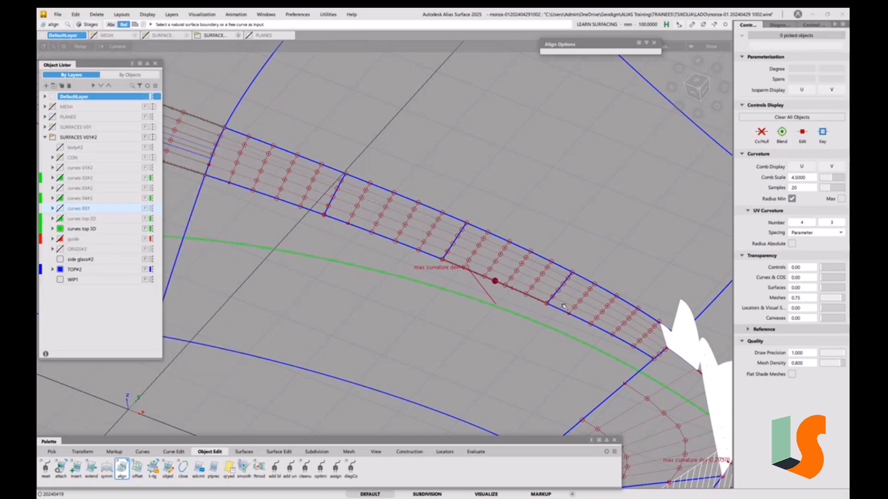
{"action": "left_click_drag", "start_coordinate": [586, 322], "coordinate": [538, 277], "text": "alt+shift"}
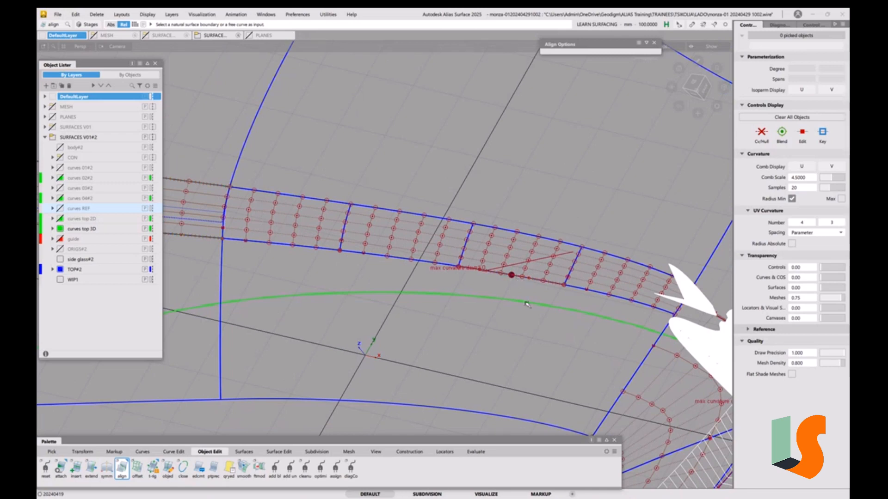
{"action": "left_click_drag", "start_coordinate": [526, 303], "coordinate": [496, 302], "text": "alt+shift"}
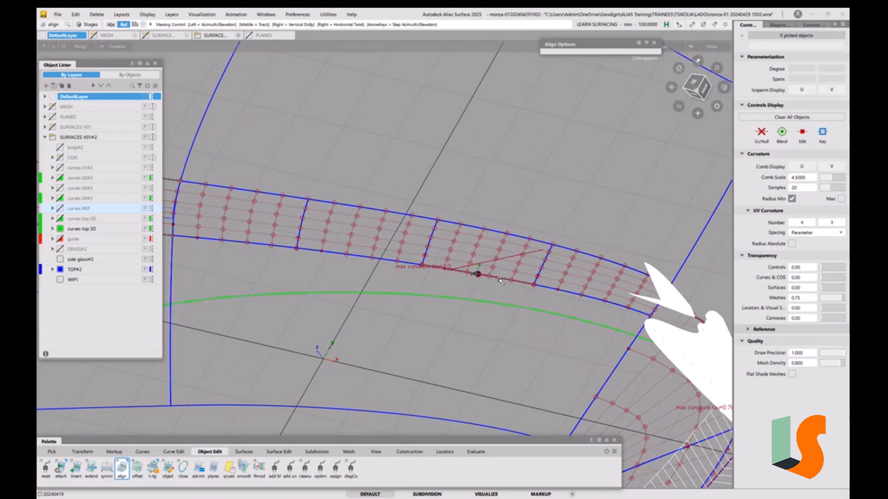
{"action": "left_click_drag", "start_coordinate": [503, 280], "coordinate": [520, 285], "text": "alt+shift"}
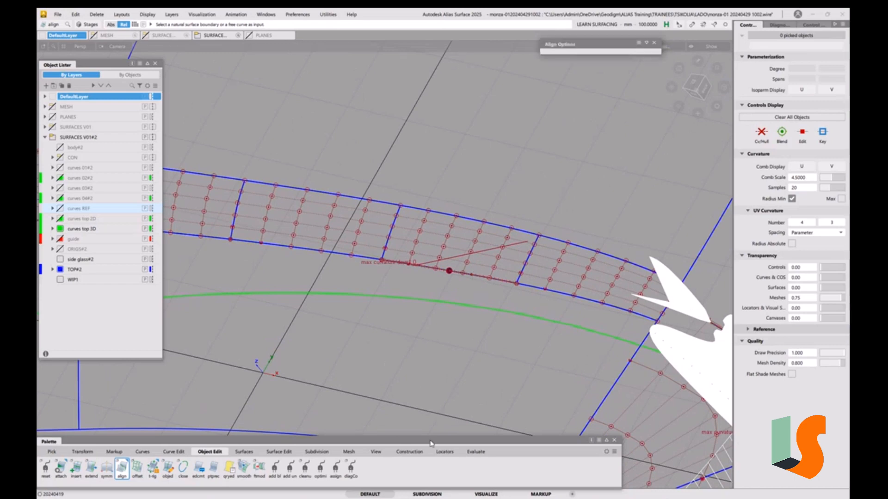
Check the G2 Curvature Continuity, spaced per span, along the edges and segment joints around the strip's curvature deviation locator
{"action": "left_click", "coordinate": [476, 453]}
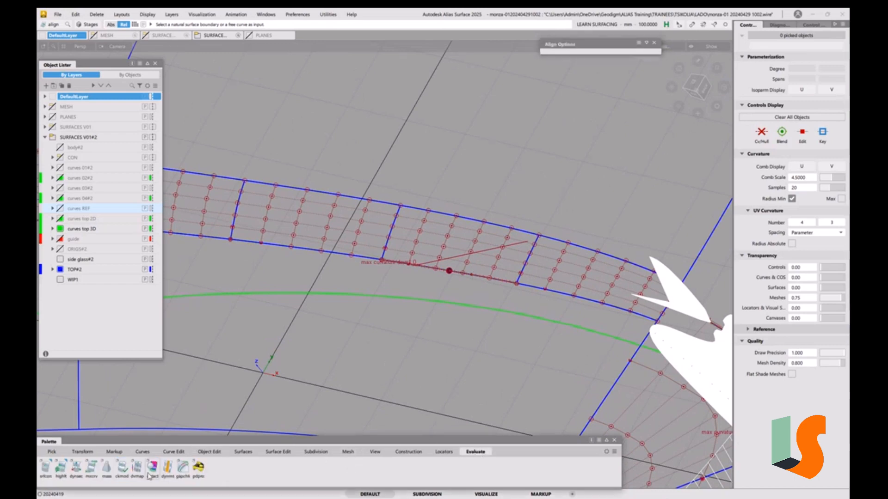
{"action": "double_click", "coordinate": [46, 469]}
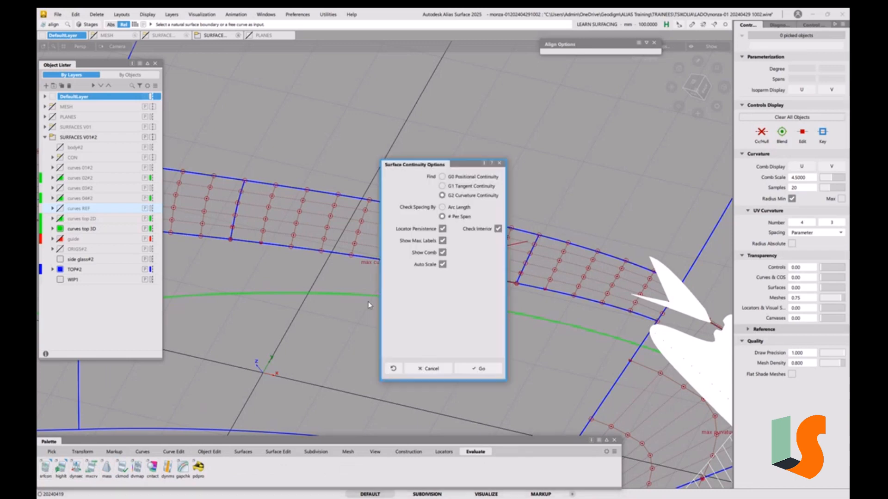
{"action": "left_click", "coordinate": [477, 369]}
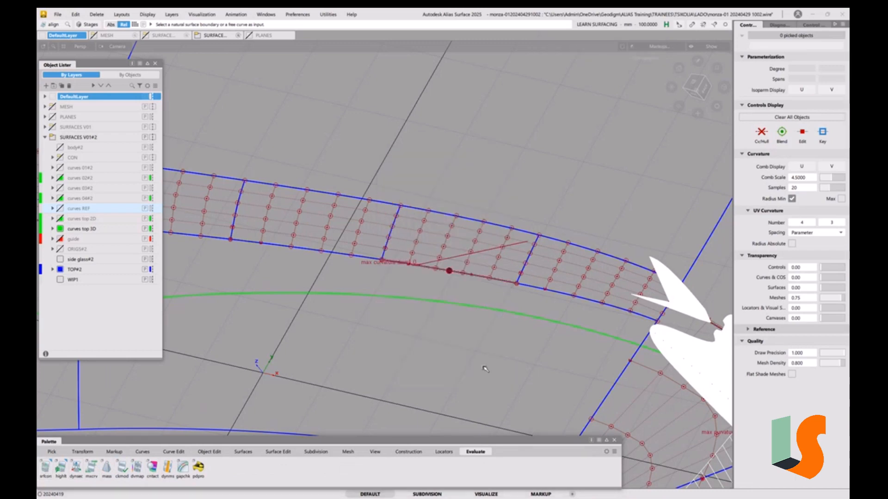
{"action": "left_click", "coordinate": [353, 257]}
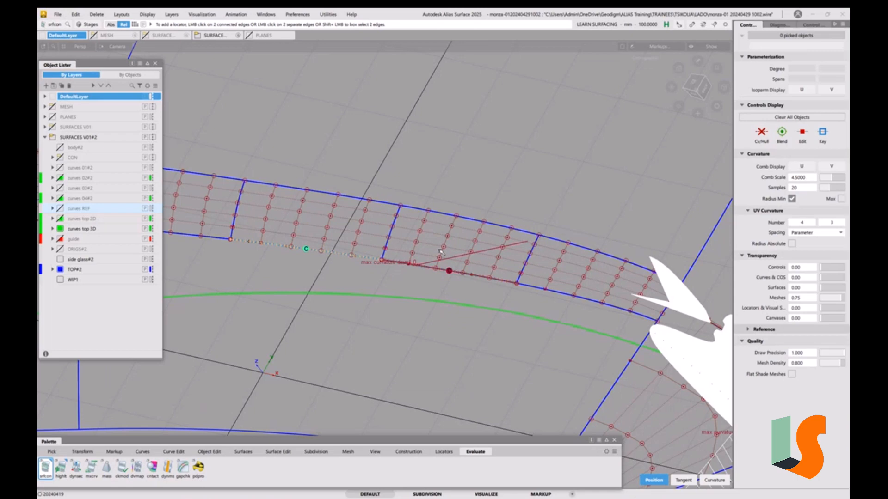
{"action": "left_click", "coordinate": [392, 231]}
{"action": "left_click", "coordinate": [522, 272]}
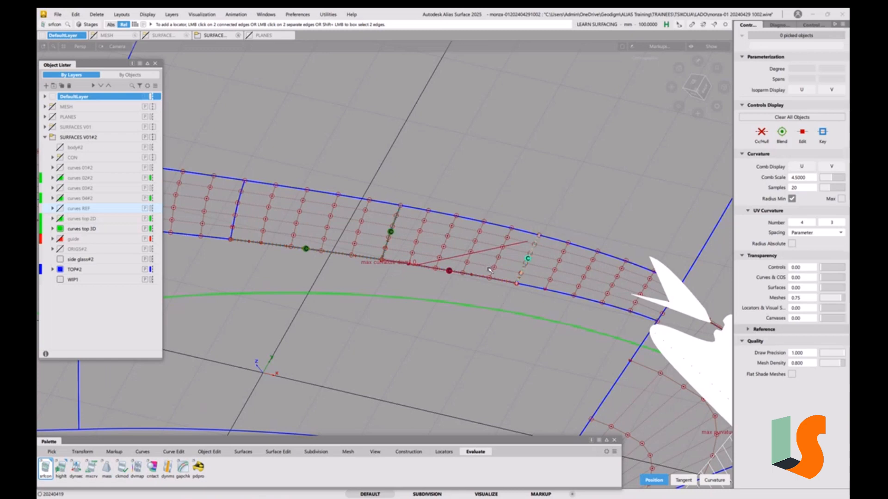
{"action": "left_click", "coordinate": [494, 224]}
{"action": "left_click", "coordinate": [538, 288]}
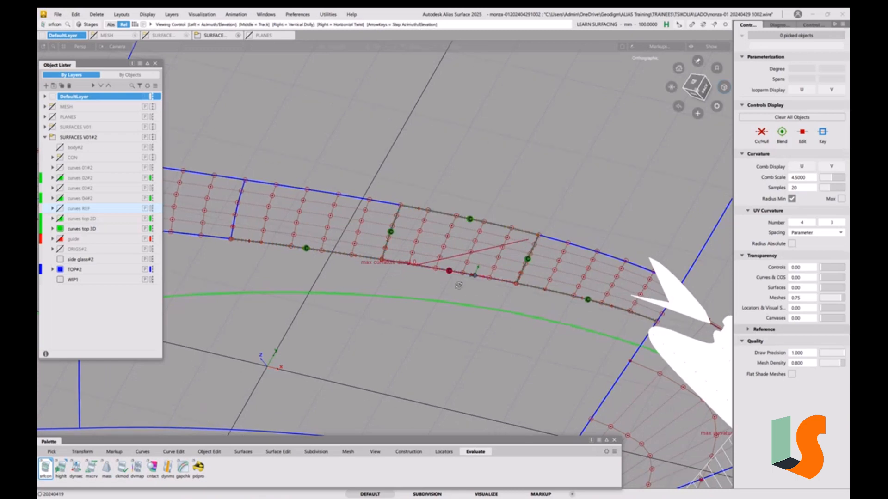
Align the lower edge of the strip's middle curved segment with Edge alignment at G2 and position influence 0.0000, and close the align options
{"action": "scroll", "coordinate": [463, 283], "scroll_direction": "up", "scroll_amount": 3}
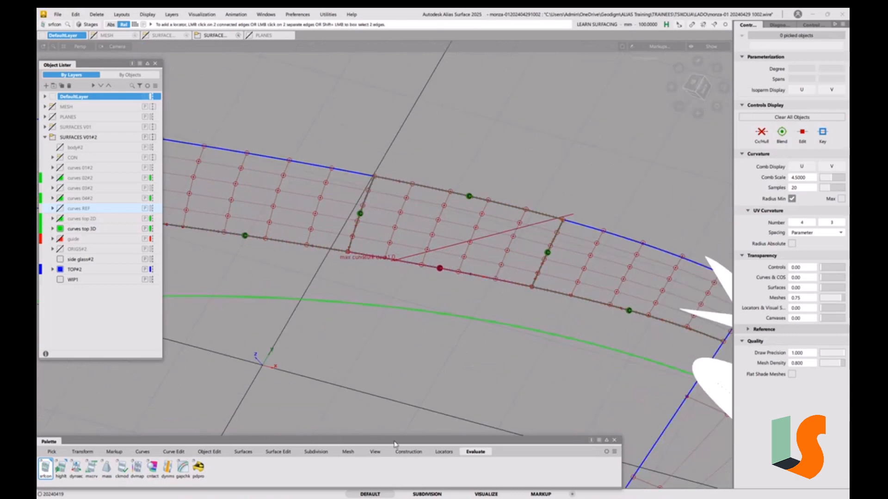
{"action": "left_click", "coordinate": [211, 452]}
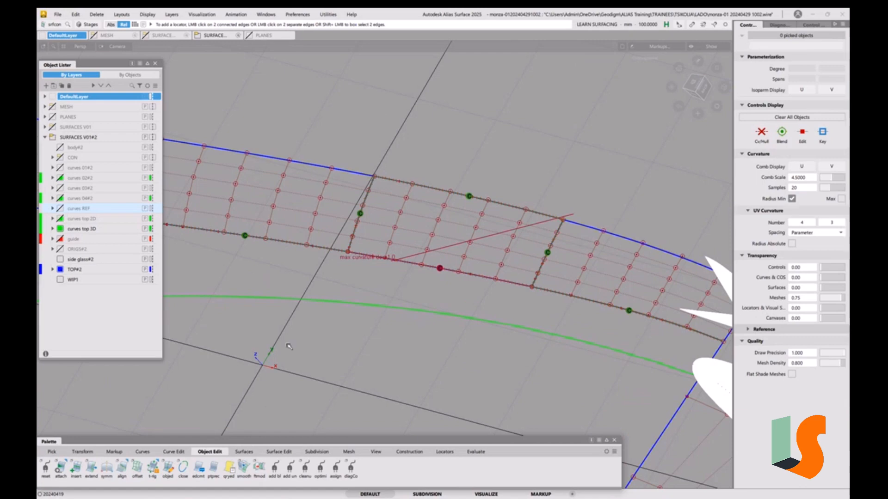
{"action": "left_click", "coordinate": [123, 469]}
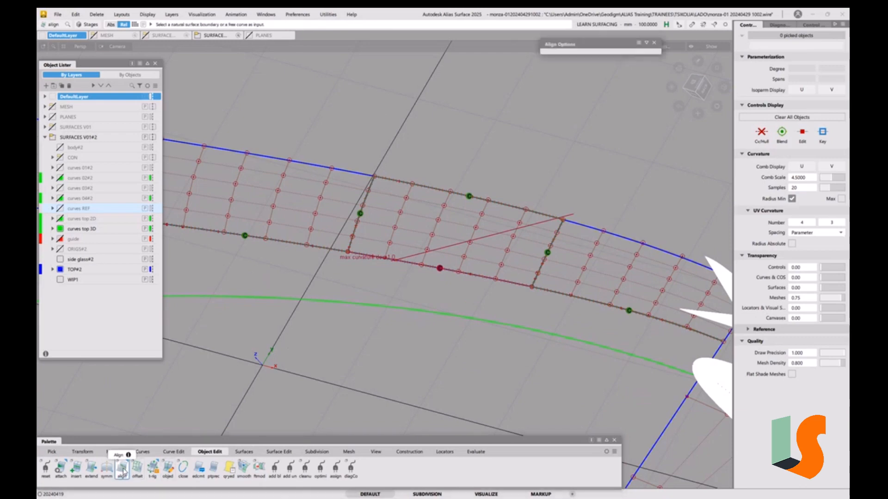
{"action": "left_click", "coordinate": [593, 46]}
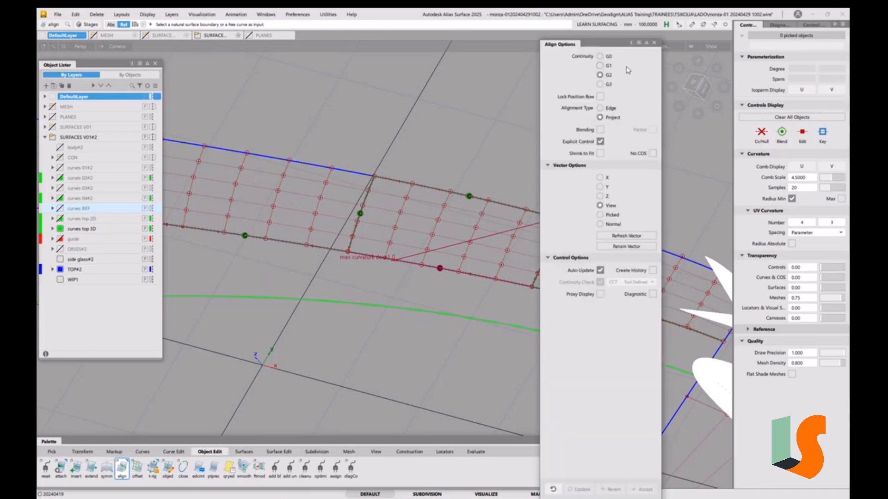
{"action": "left_click", "coordinate": [600, 108]}
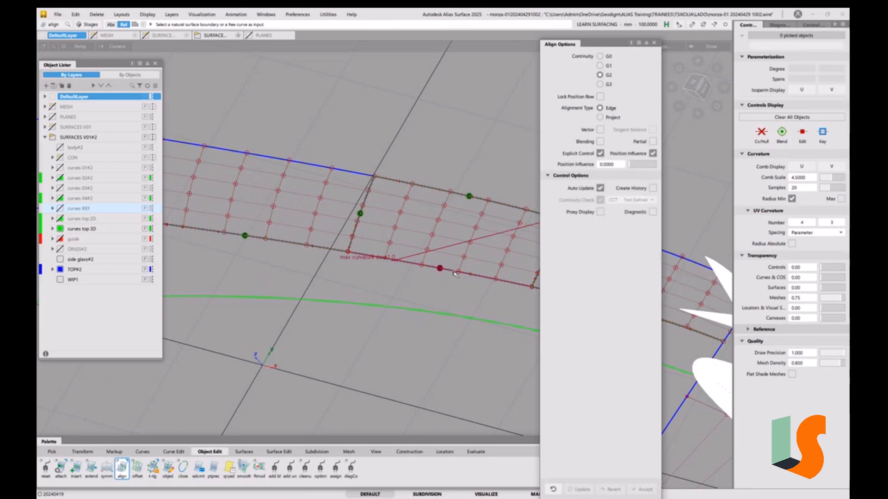
{"action": "left_click_drag", "start_coordinate": [451, 272], "coordinate": [420, 300], "text": "alt+shift"}
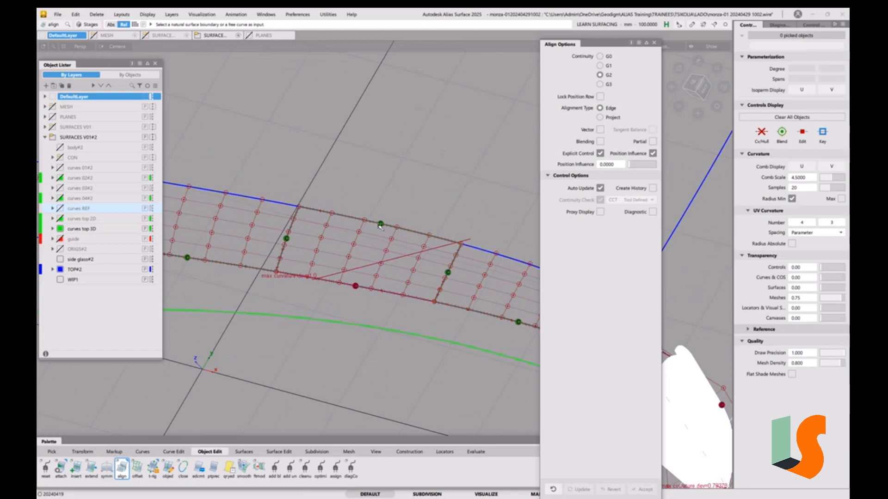
{"action": "scroll", "coordinate": [380, 225], "scroll_direction": "down", "scroll_amount": 5}
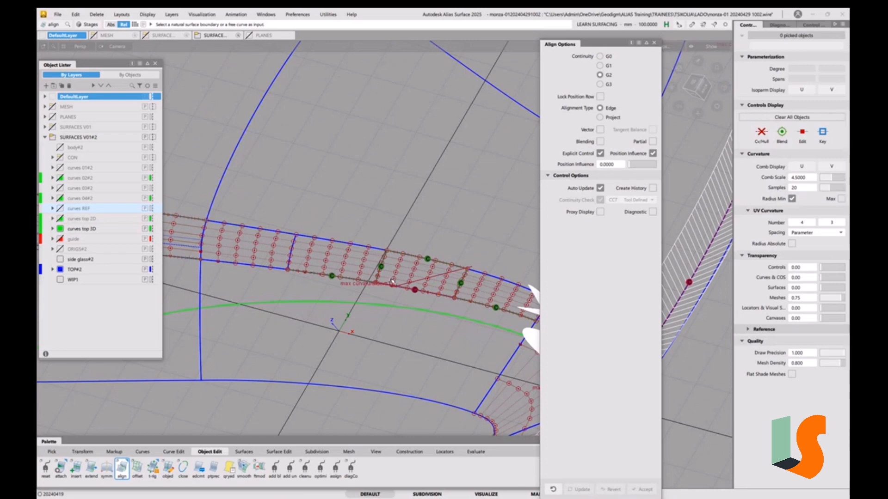
{"action": "scroll", "coordinate": [429, 293], "scroll_direction": "up", "scroll_amount": 4}
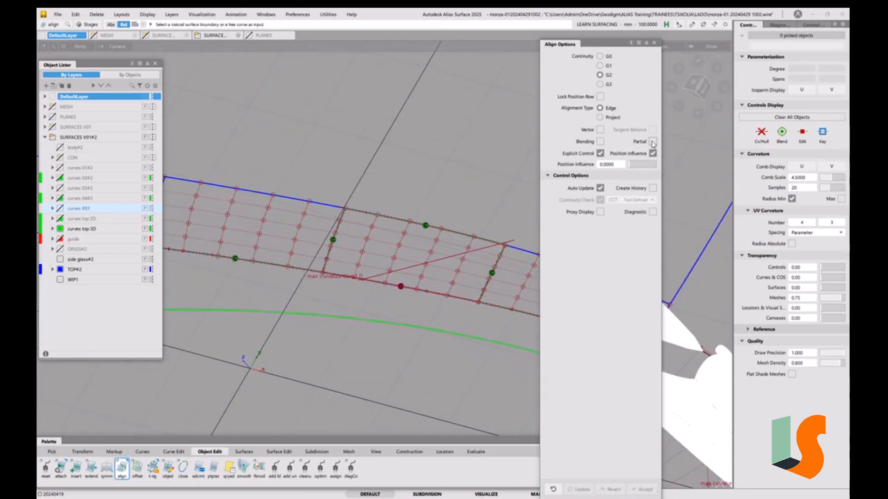
{"action": "left_click", "coordinate": [439, 295]}
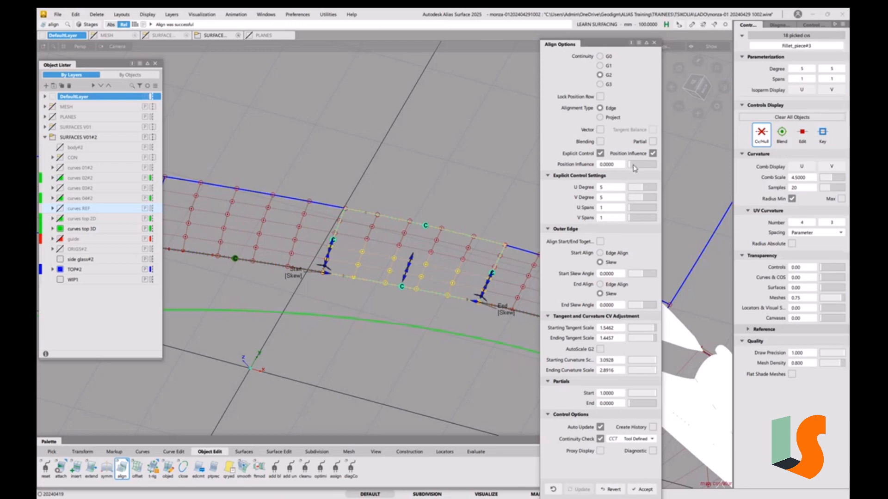
{"action": "left_click_drag", "start_coordinate": [632, 167], "coordinate": [610, 170]}
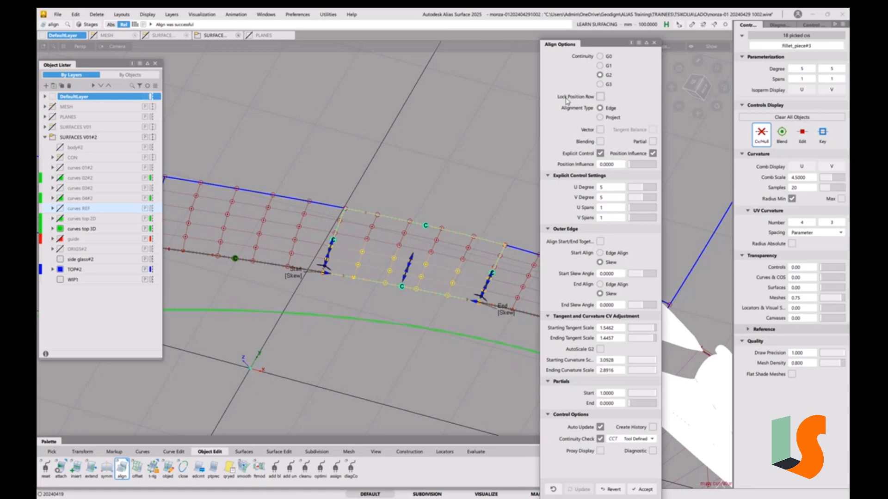
{"action": "left_click", "coordinate": [654, 42]}
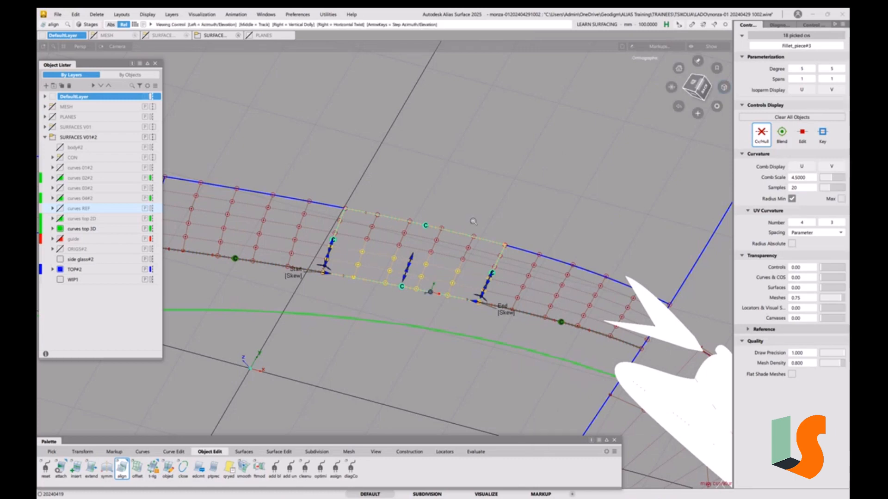
Examine the curvature deviation locators and combs around the strip's rounded end and along the long outer surface beside it
{"action": "left_click_drag", "start_coordinate": [476, 217], "coordinate": [560, 284], "text": "alt+shift"}
{"action": "left_click", "coordinate": [535, 252]}
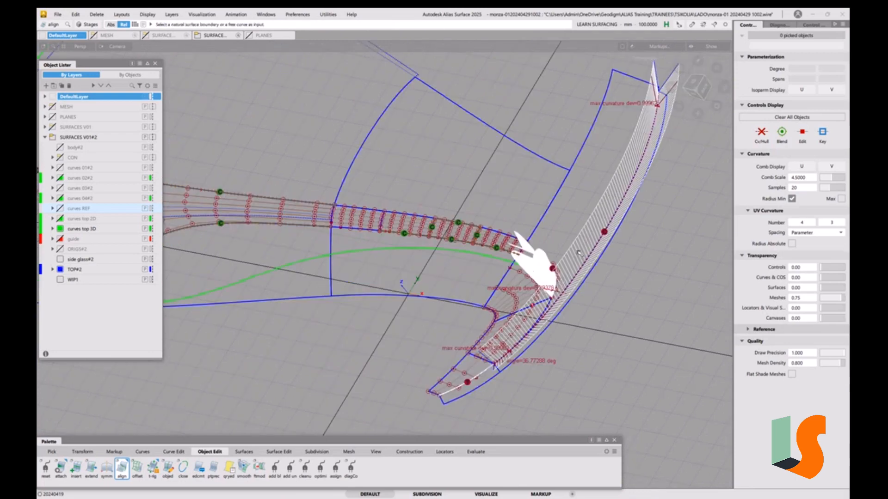
{"action": "right_click_drag", "start_coordinate": [587, 279], "coordinate": [605, 302], "text": "alt+shift"}
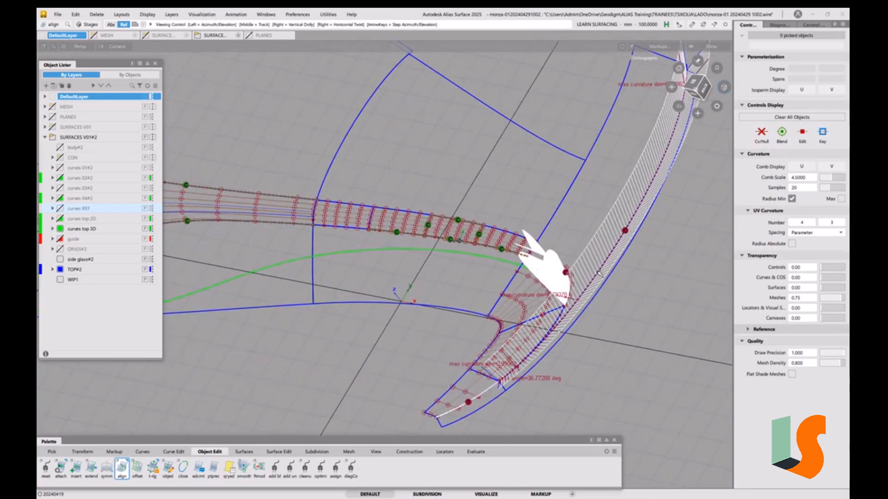
{"action": "middle_click_drag", "start_coordinate": [605, 302], "coordinate": [489, 291], "text": "alt+shift"}
{"action": "right_click_drag", "start_coordinate": [471, 299], "coordinate": [456, 252], "text": "alt+shift"}
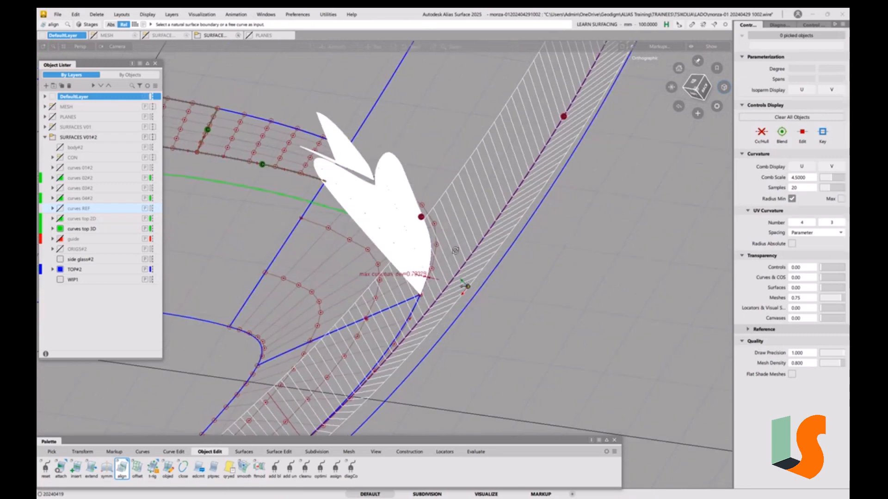
{"action": "left_click_drag", "start_coordinate": [457, 252], "coordinate": [526, 215], "text": "alt+shift"}
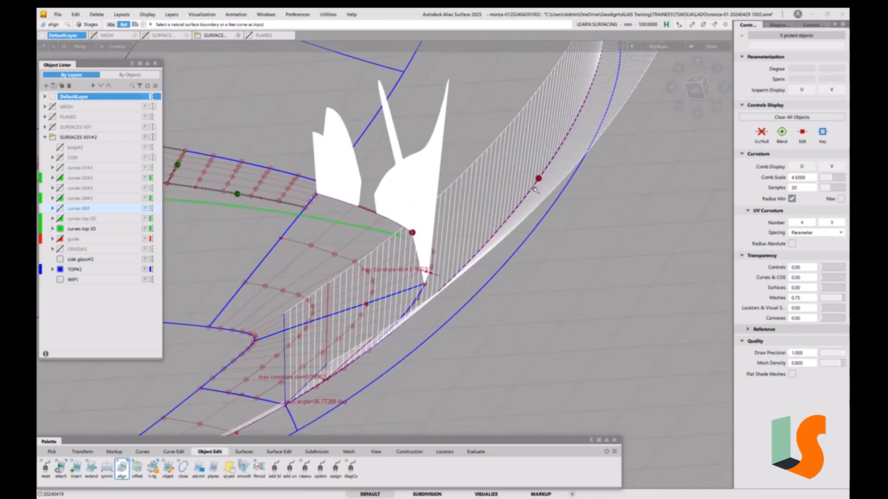
{"action": "left_click_drag", "start_coordinate": [535, 189], "coordinate": [514, 226], "text": "alt+shift"}
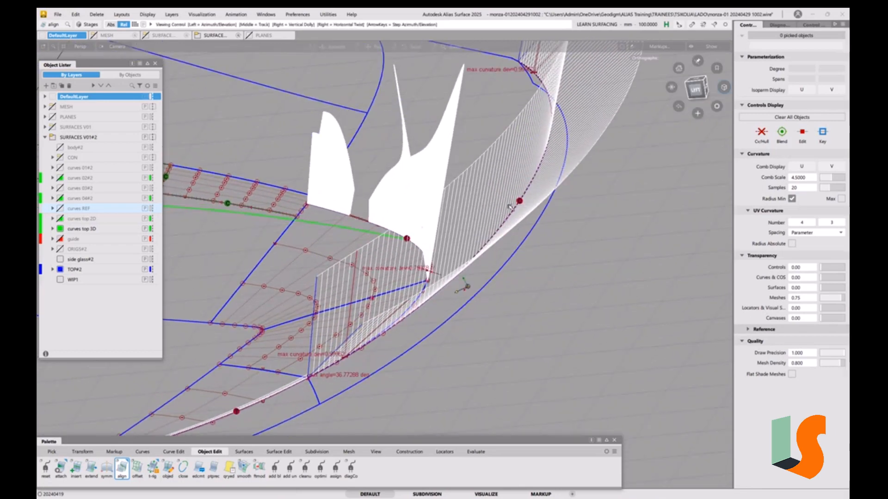
{"action": "left_click_drag", "start_coordinate": [504, 215], "coordinate": [509, 224], "text": "alt+shift"}
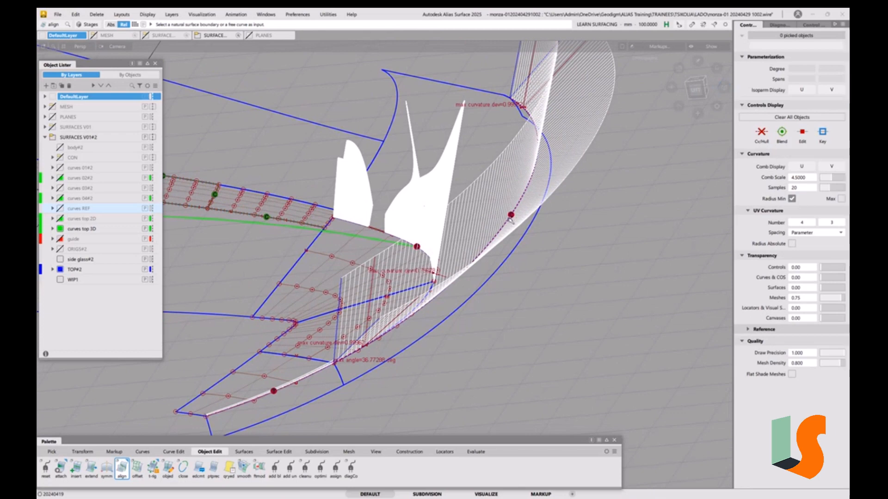
{"action": "left_click_drag", "start_coordinate": [514, 212], "coordinate": [513, 229], "text": "alt+shift"}
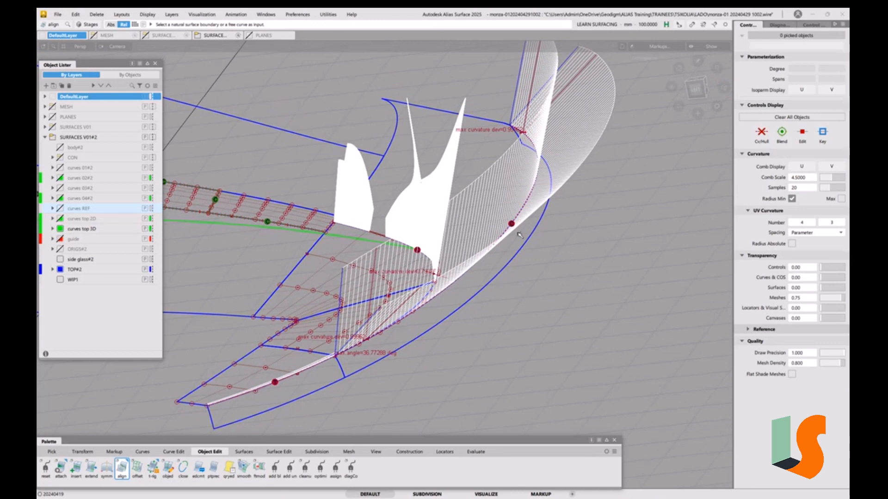
{"action": "key", "text": "grave"}
{"action": "key", "text": "grave"}
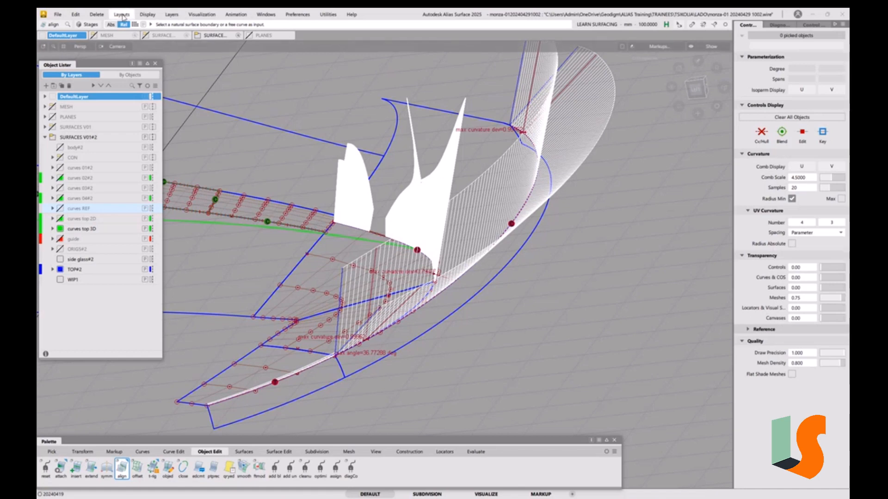
Delete all the continuity and deviation locators from the model, and inspect the shaded surfaces around the strip's rounded end
{"action": "left_click", "coordinate": [96, 15]}
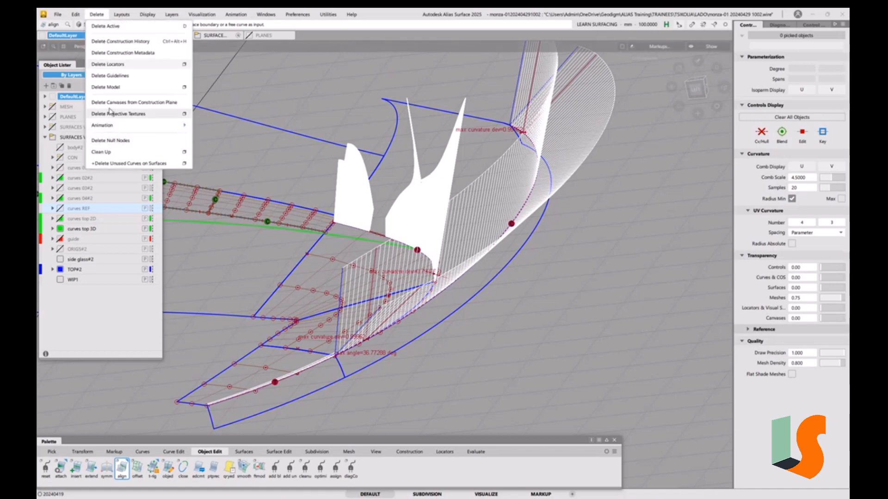
{"action": "left_click", "coordinate": [113, 65]}
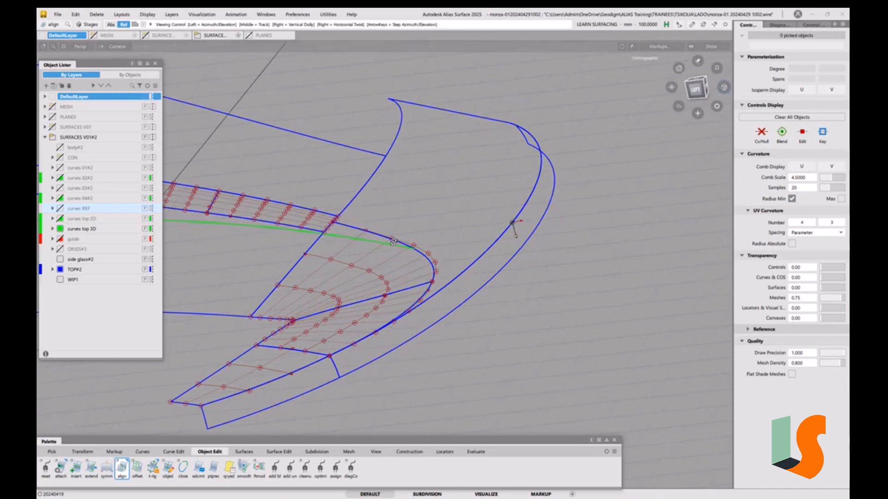
{"action": "left_click_drag", "start_coordinate": [393, 241], "coordinate": [462, 266], "text": "alt+shift"}
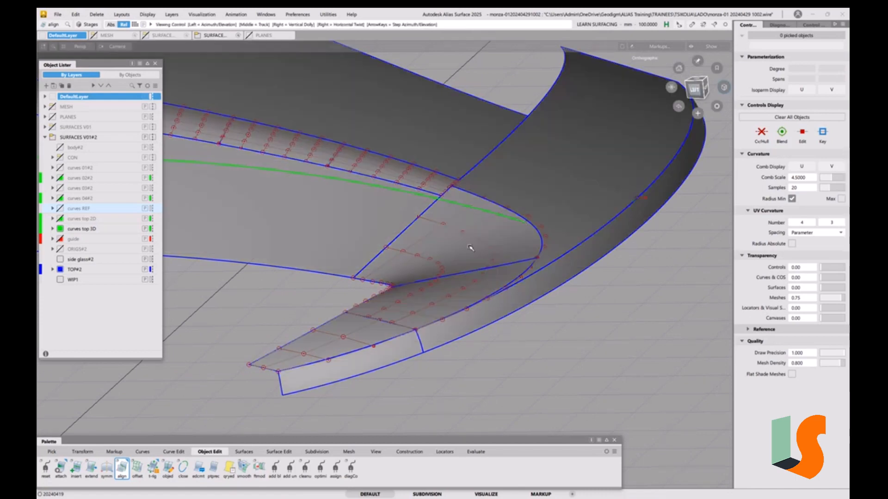
{"action": "mouse_move", "coordinate": [513, 231]}
{"action": "left_mouse_down", "text": "alt+shift"}
{"action": "mouse_move", "coordinate": [501, 313]}
{"action": "mouse_move", "coordinate": [475, 324]}
{"action": "mouse_move", "coordinate": [461, 300]}
{"action": "left_mouse_up", "text": "alt+shift"}
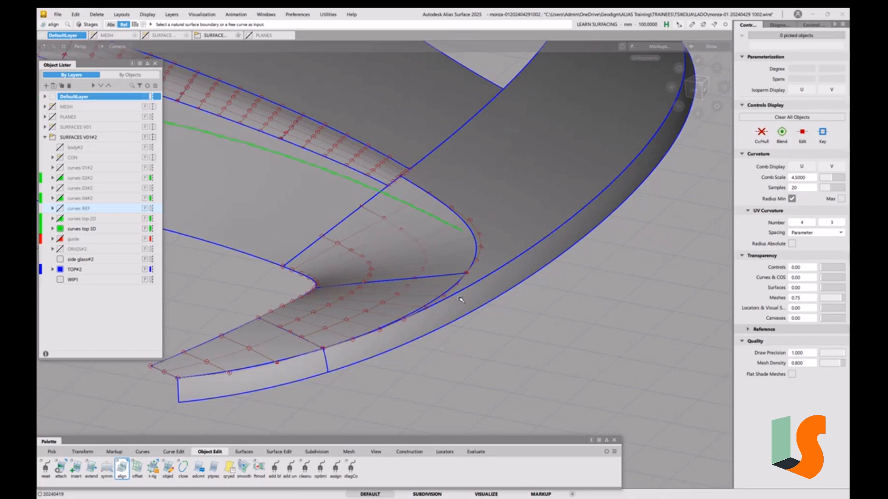
{"action": "mouse_move", "coordinate": [455, 300]}
{"action": "left_mouse_down", "text": "alt+shift"}
{"action": "mouse_move", "coordinate": [553, 323]}
{"action": "mouse_move", "coordinate": [485, 296]}
{"action": "left_mouse_up", "text": "alt+shift"}
Trim the large surface above the strip along the strip's upper edge, keeping the region outside the strip
{"action": "key", "text": "ctrl+t"}
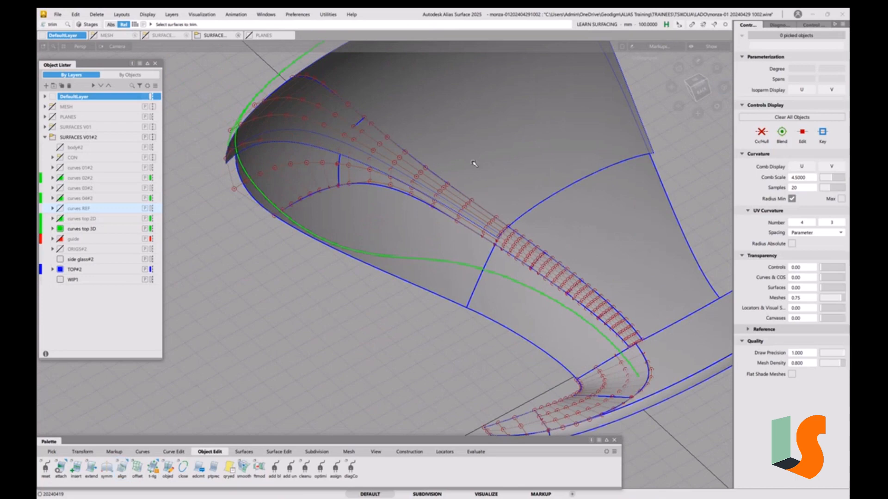
{"action": "left_click", "coordinate": [476, 161]}
{"action": "left_click", "coordinate": [468, 145]}
{"action": "key", "text": "space"}
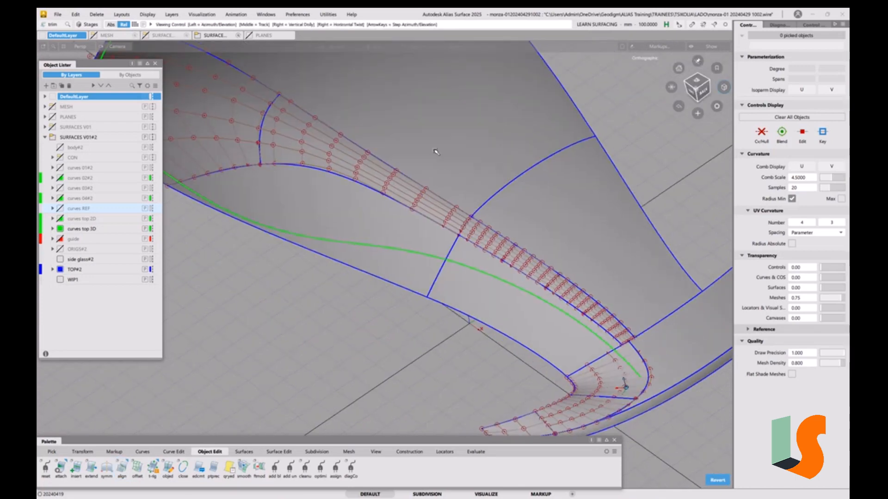